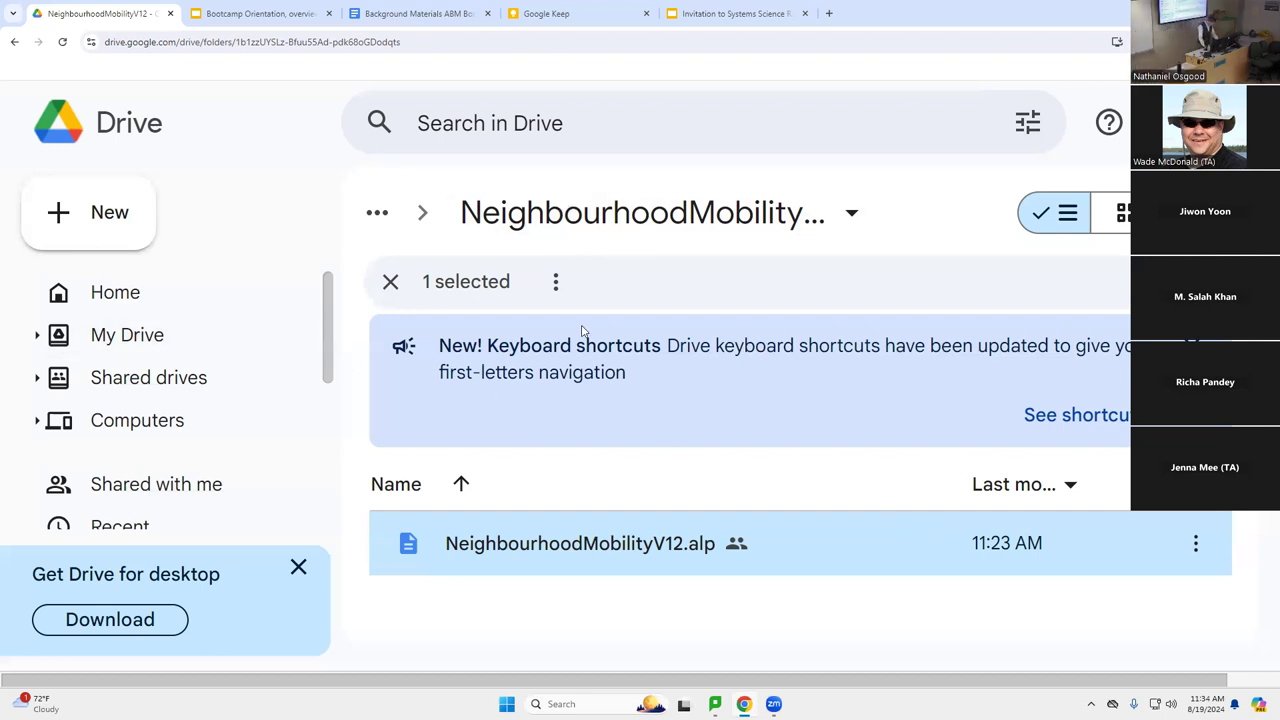
Step: Launch AnyLogic 8.9.0 Personal Learning Edition and dismiss the new-version notice without installing the update
key("alt+Tab")
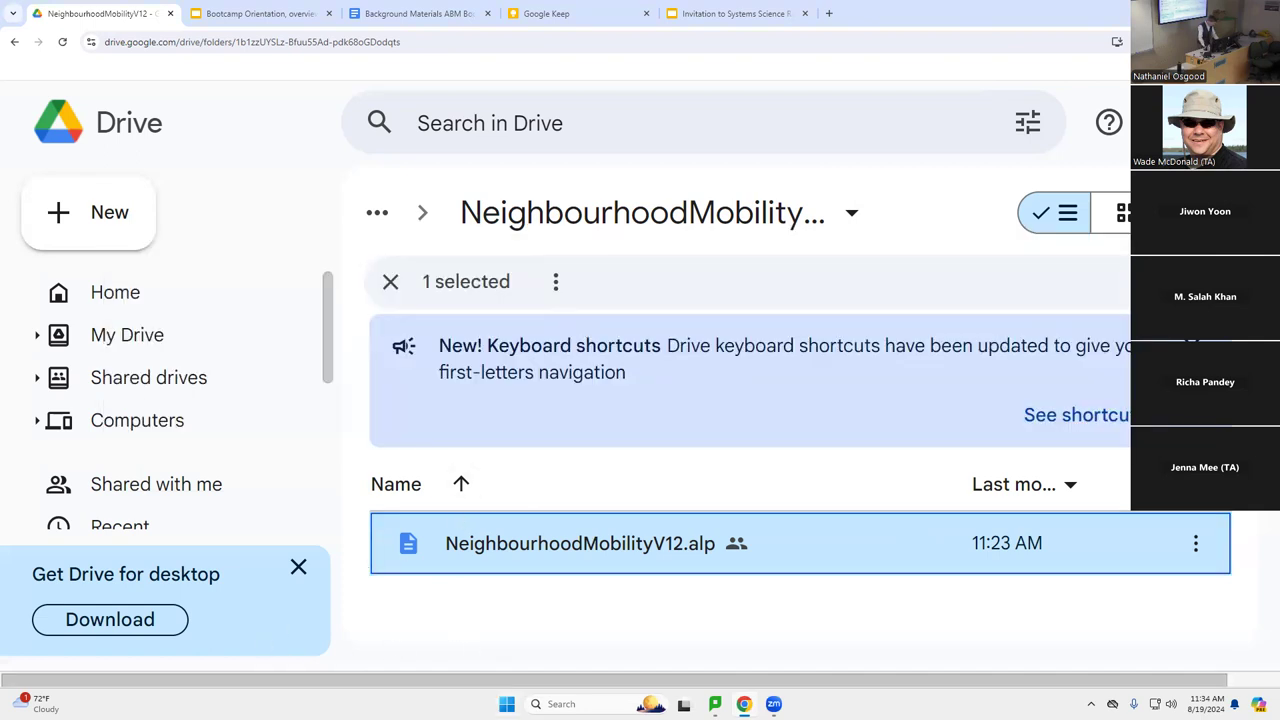
left_click(506, 704)
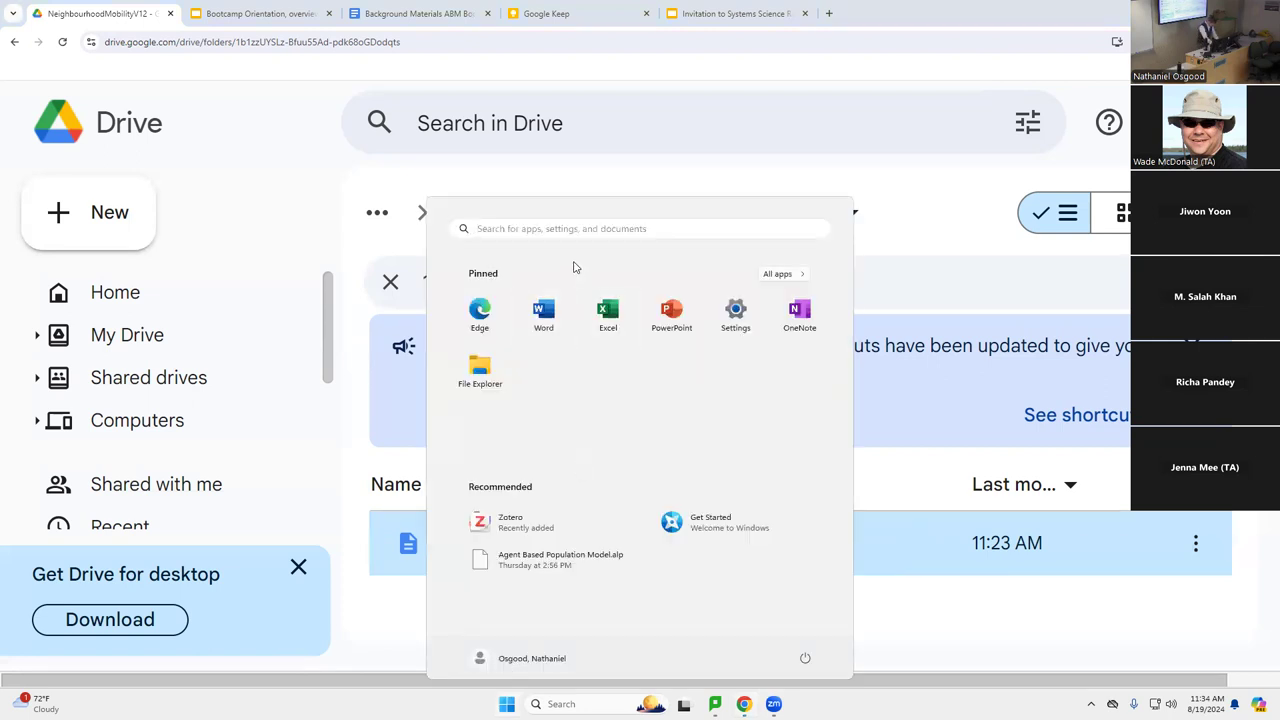
type("anylog")
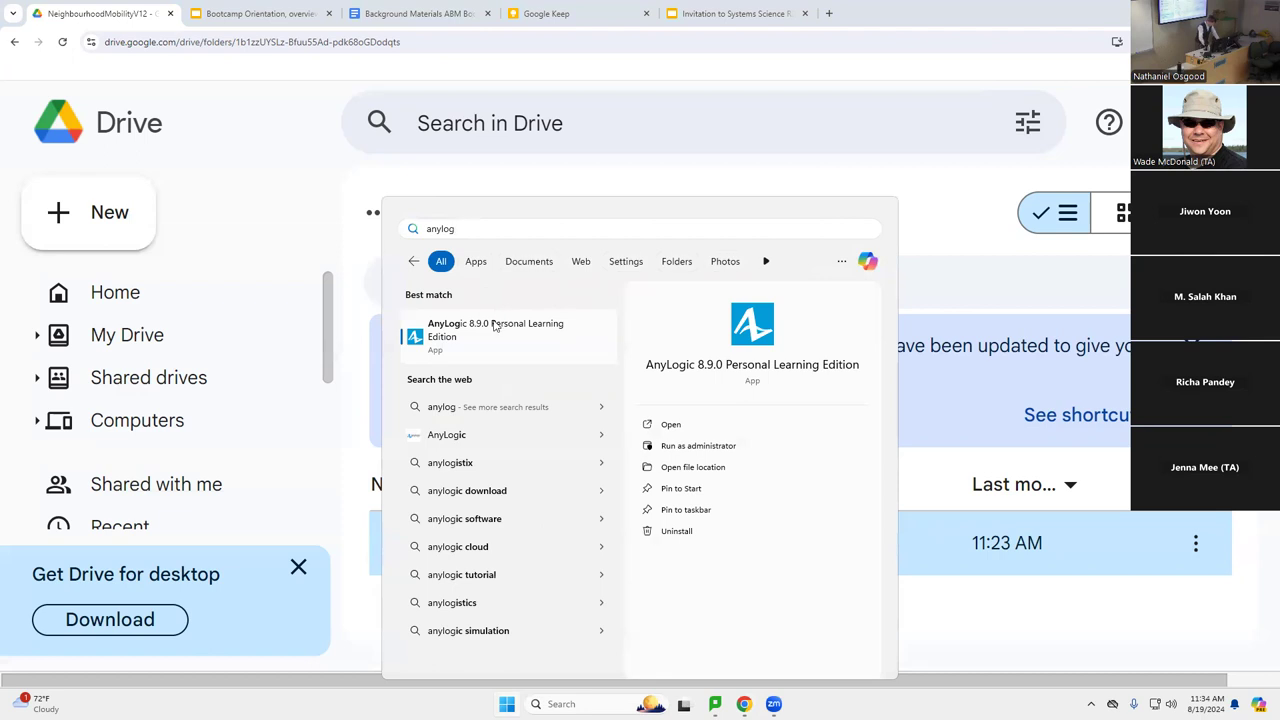
key("BackSpace")
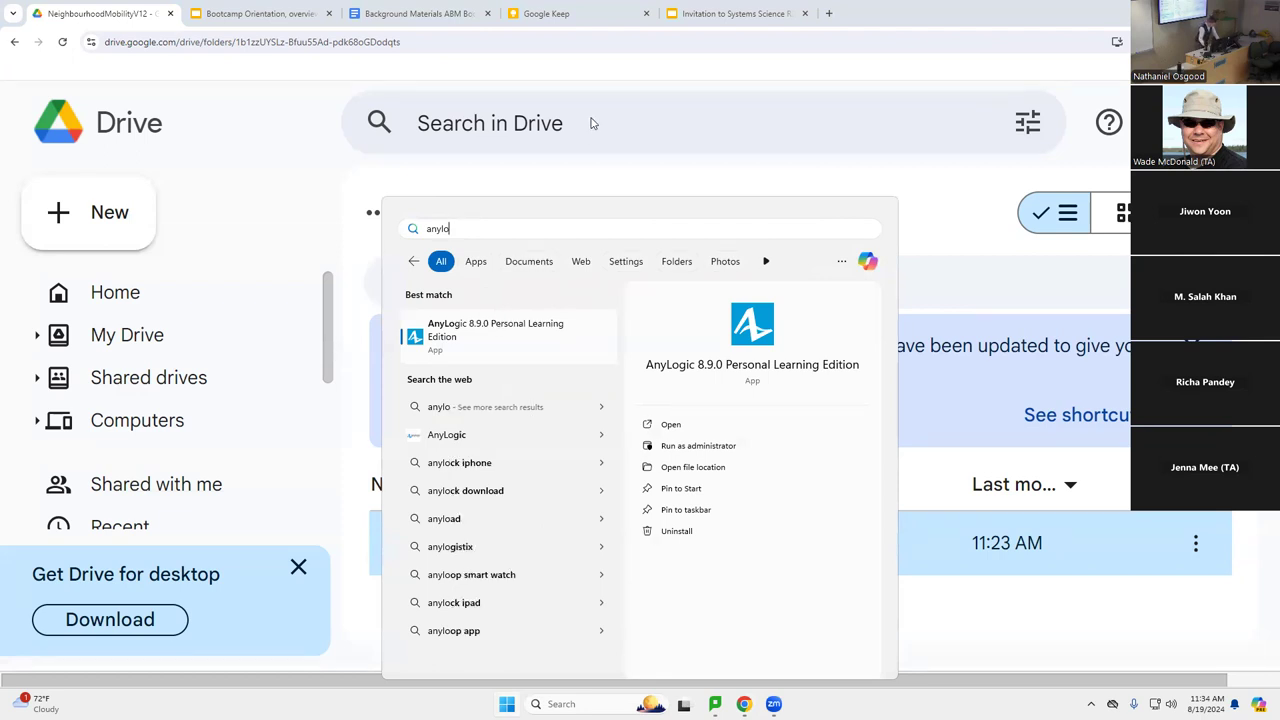
key("BackSpace")
key("BackSpace")
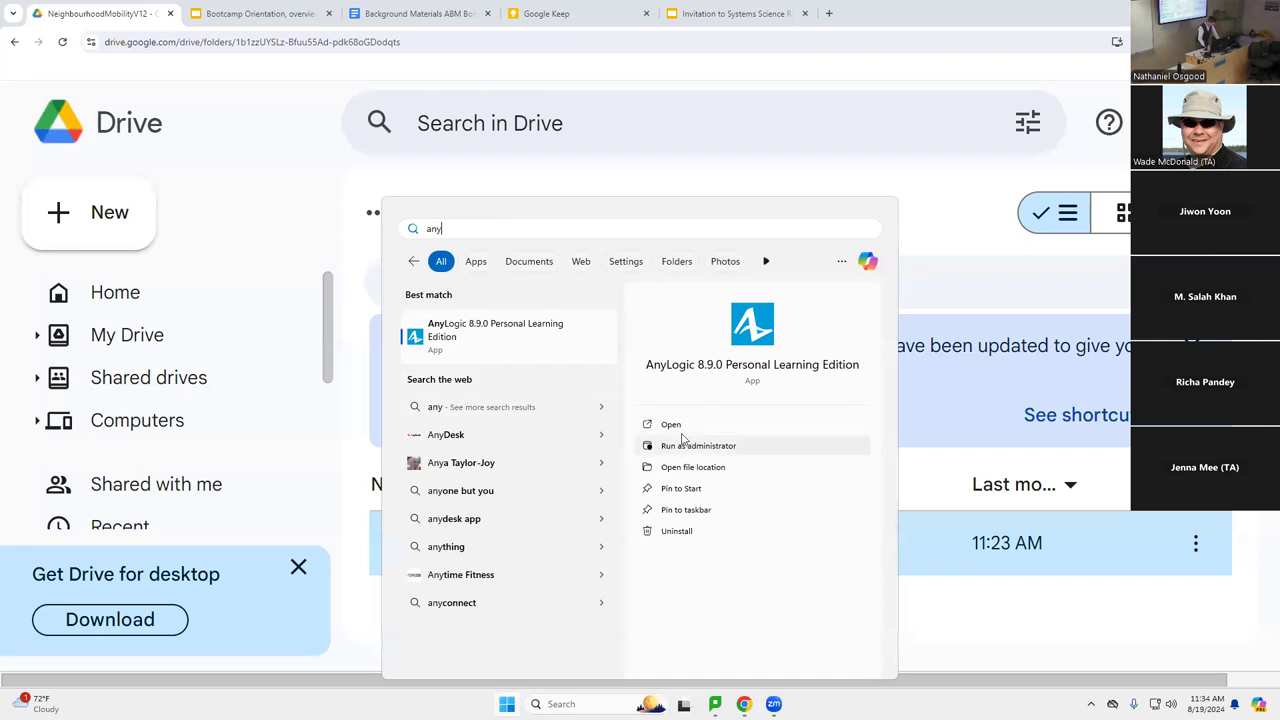
left_click(490, 336)
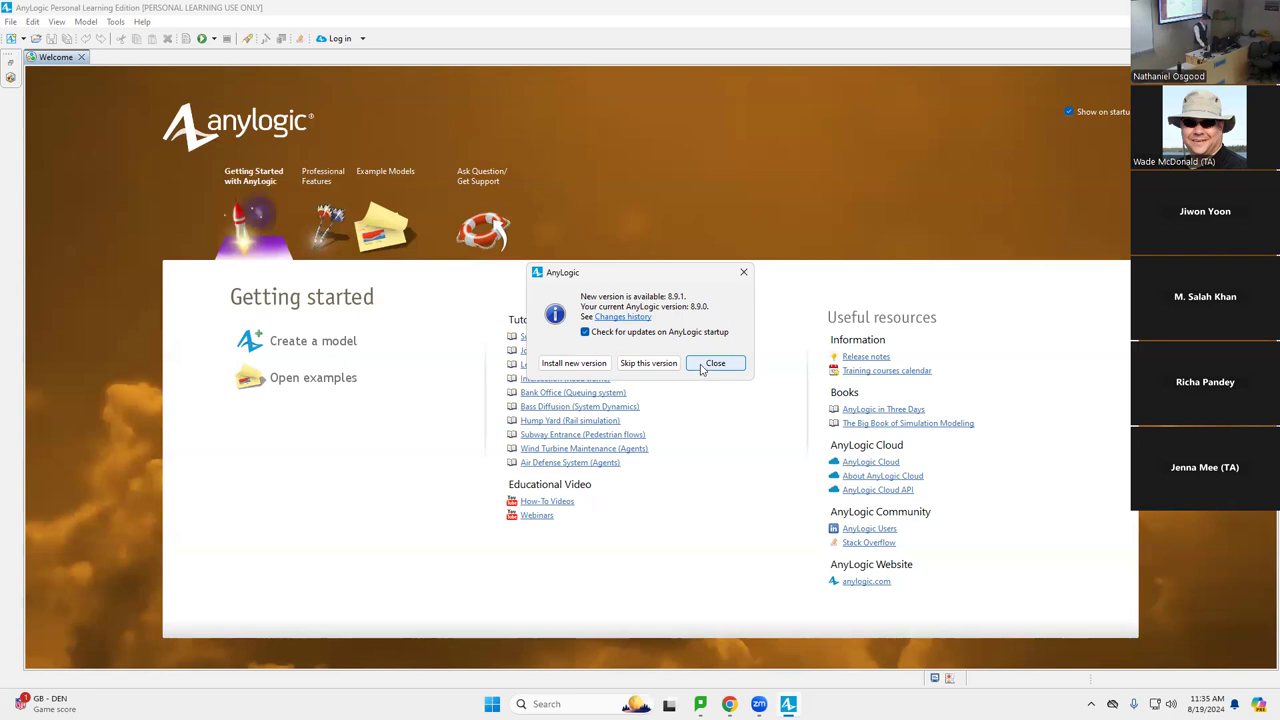
left_click(714, 363)
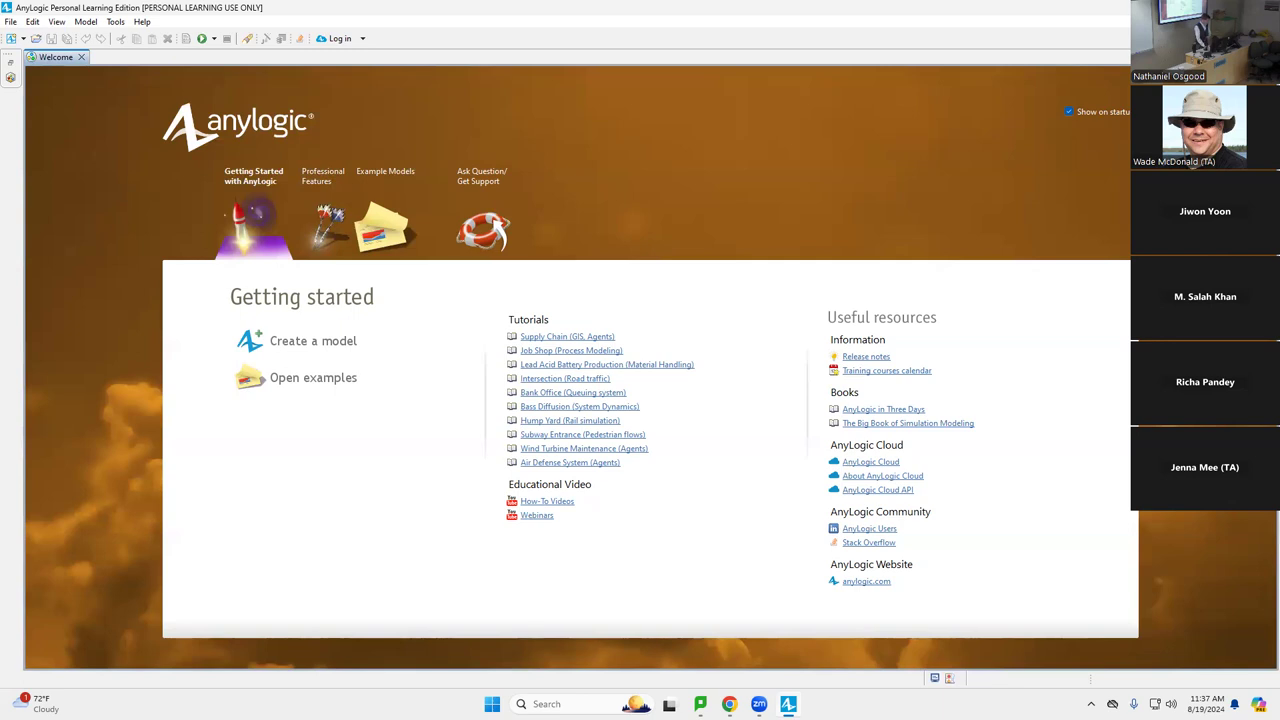
Step: Close the Welcome page and browse to the Downloads folder to pick a model to open
key("ctrl+w")
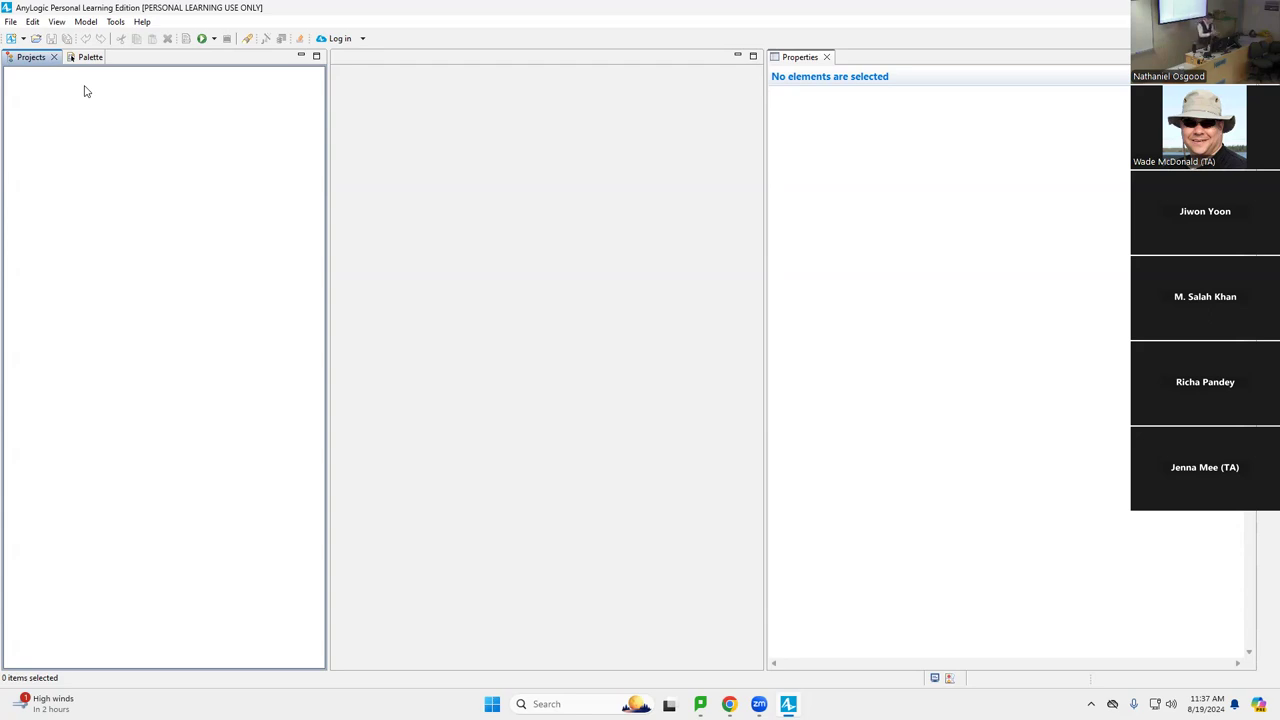
left_click(11, 22)
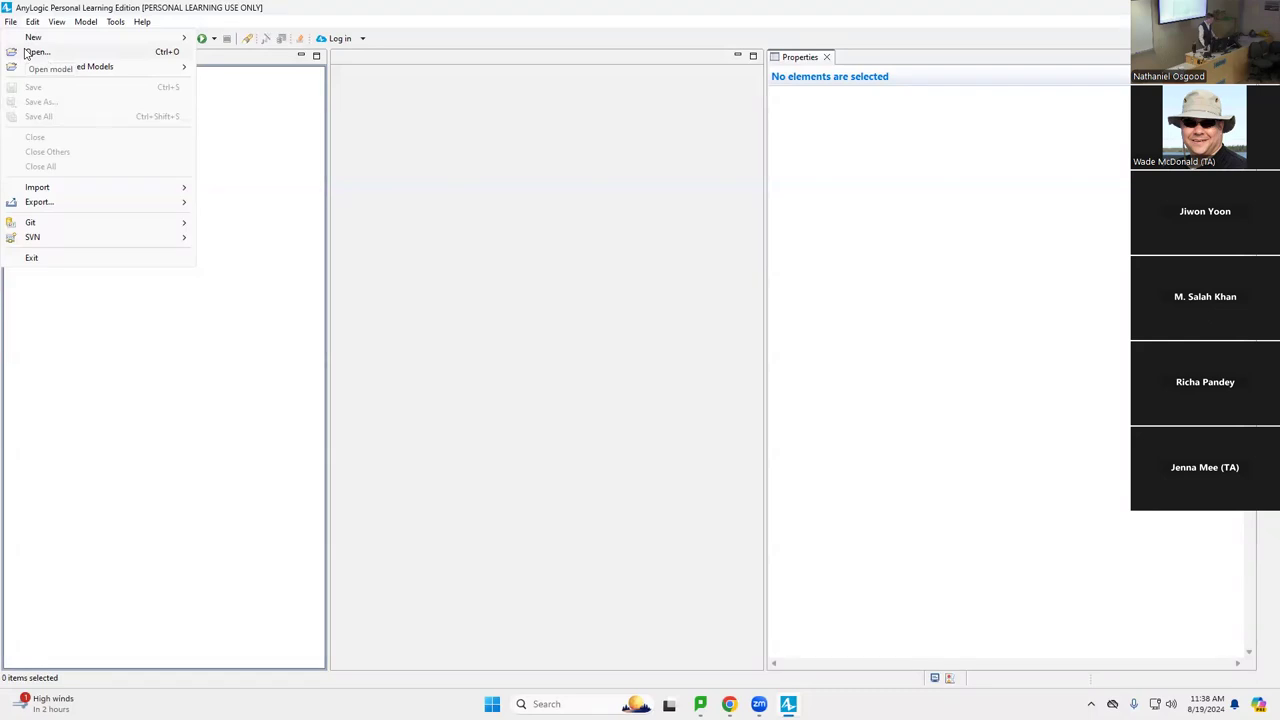
left_click(36, 52)
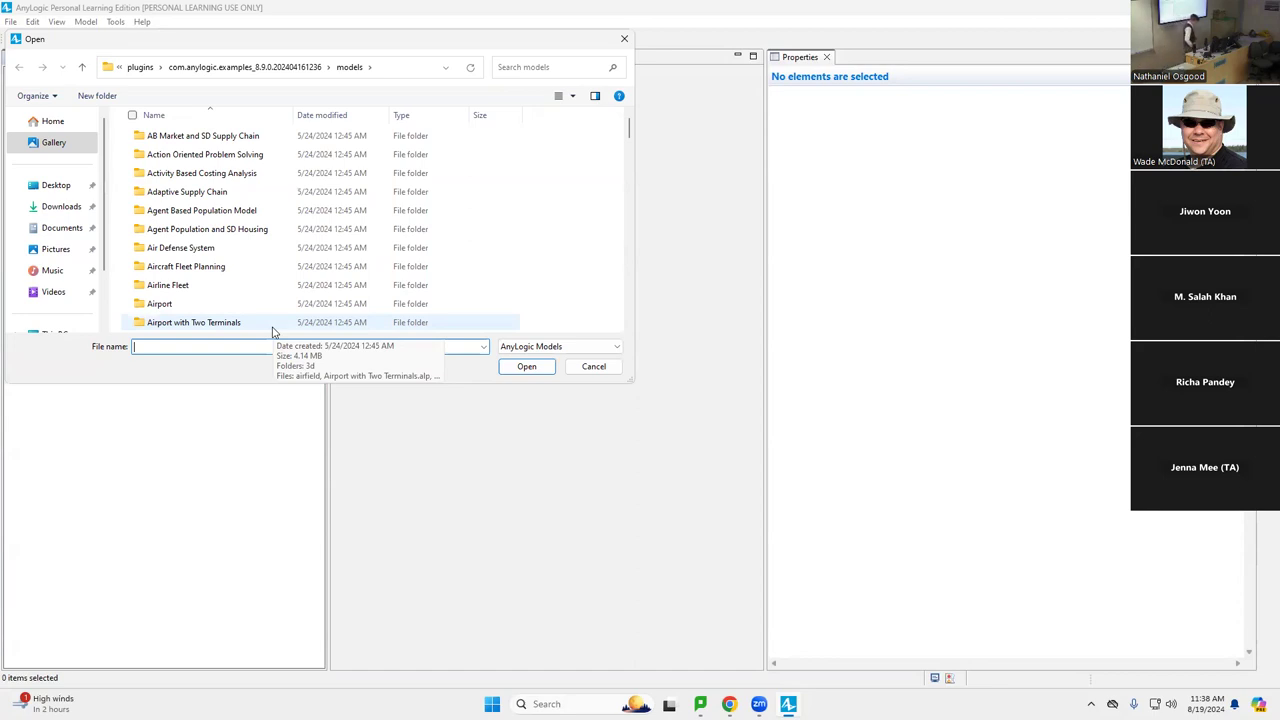
left_click(36, 216)
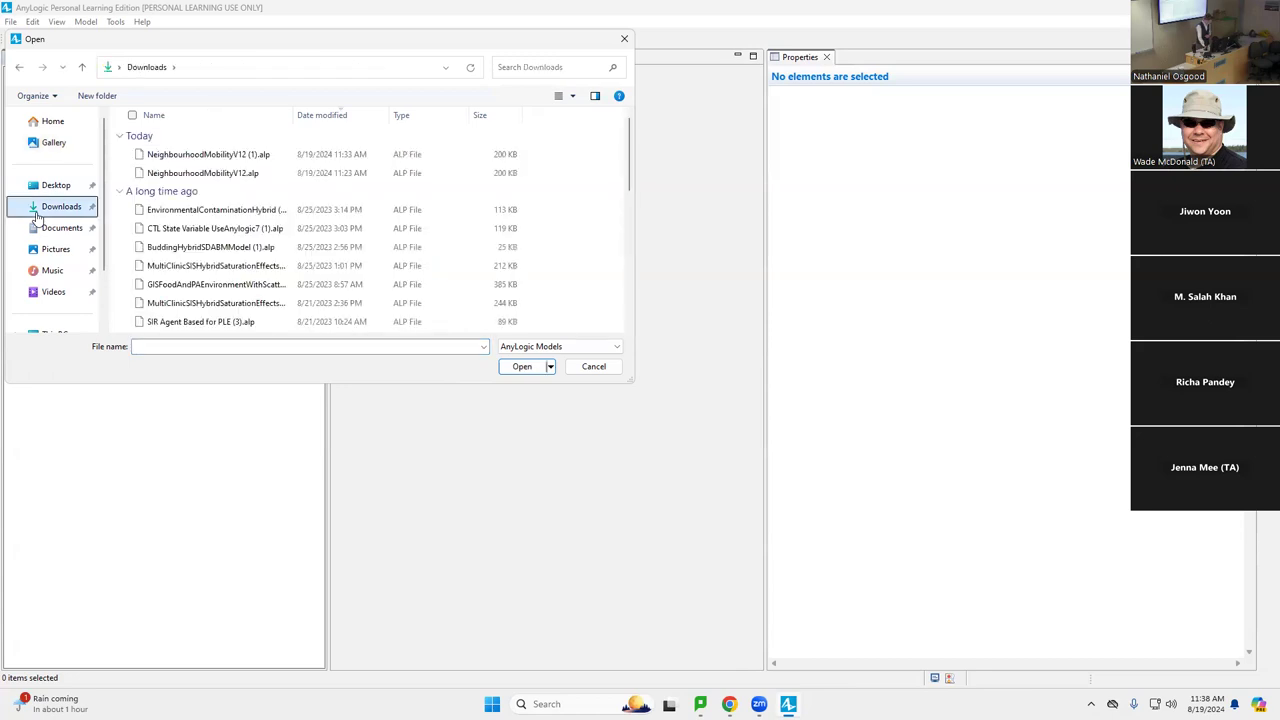
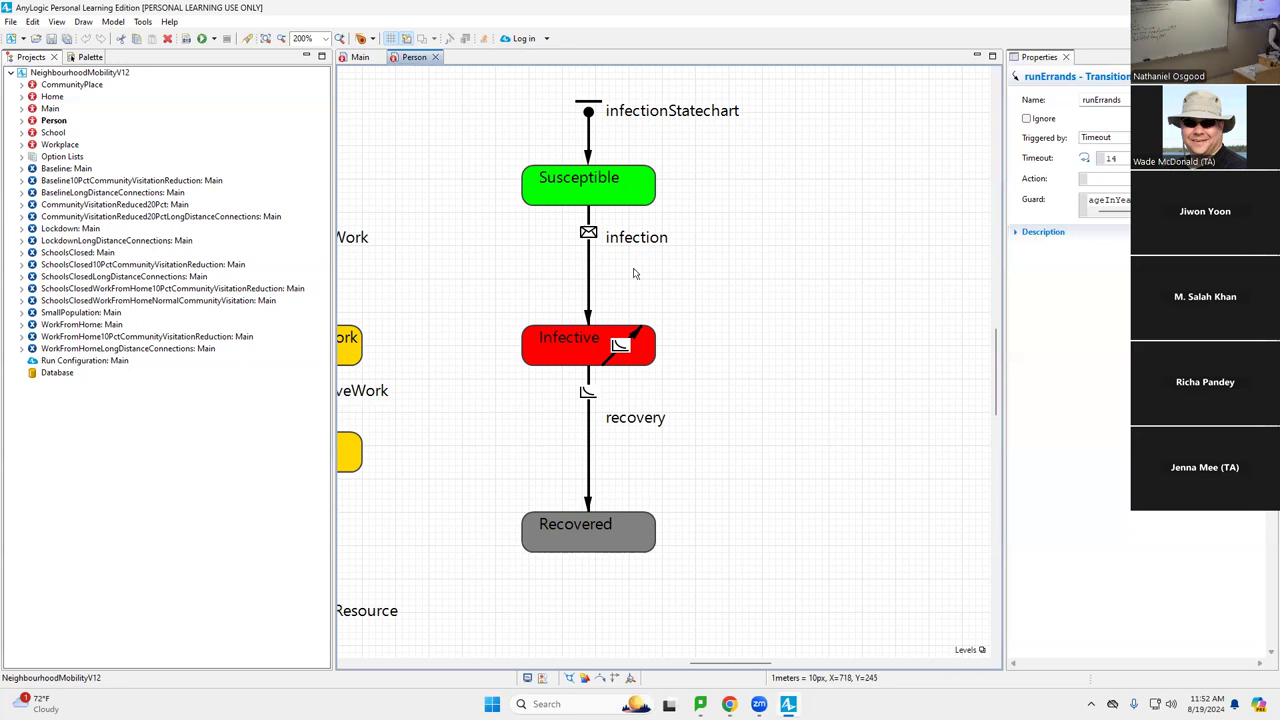
Step: Inspect the properties of the recovery and infection transitions in the infection statechart, widening the properties area to read them
left_click(589, 400)
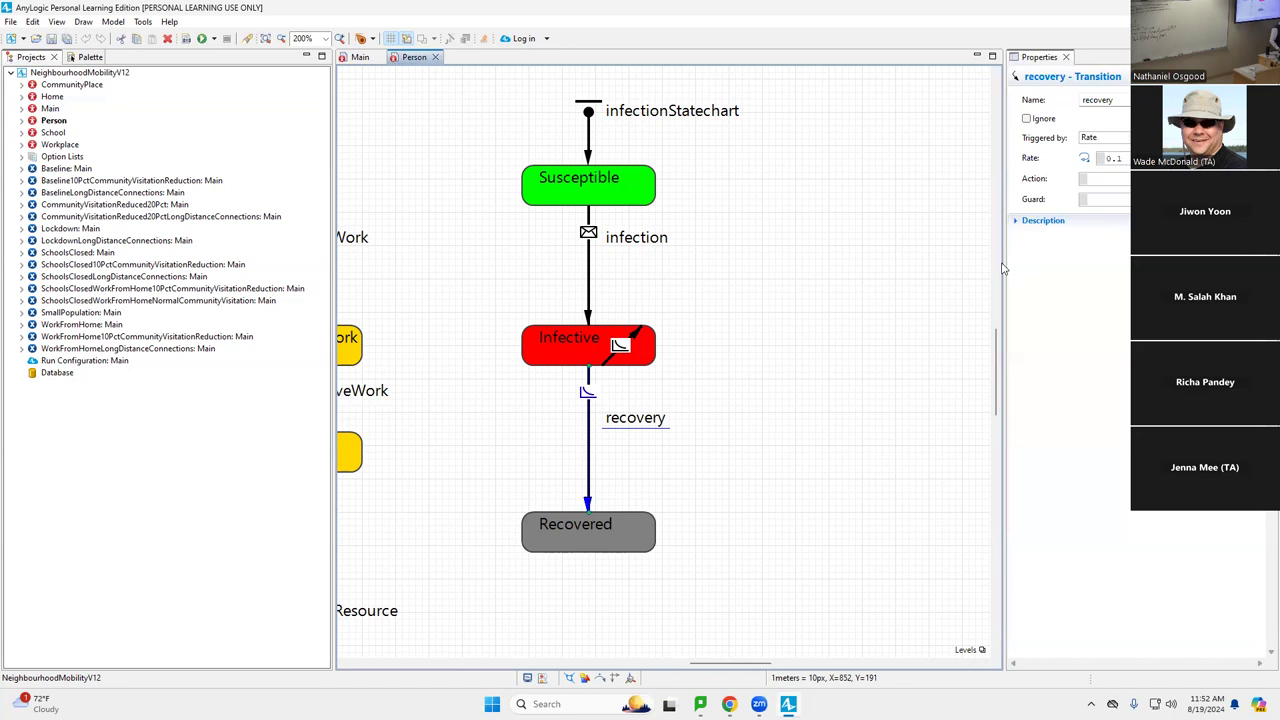
left_click_drag(1003, 263, 806, 270)
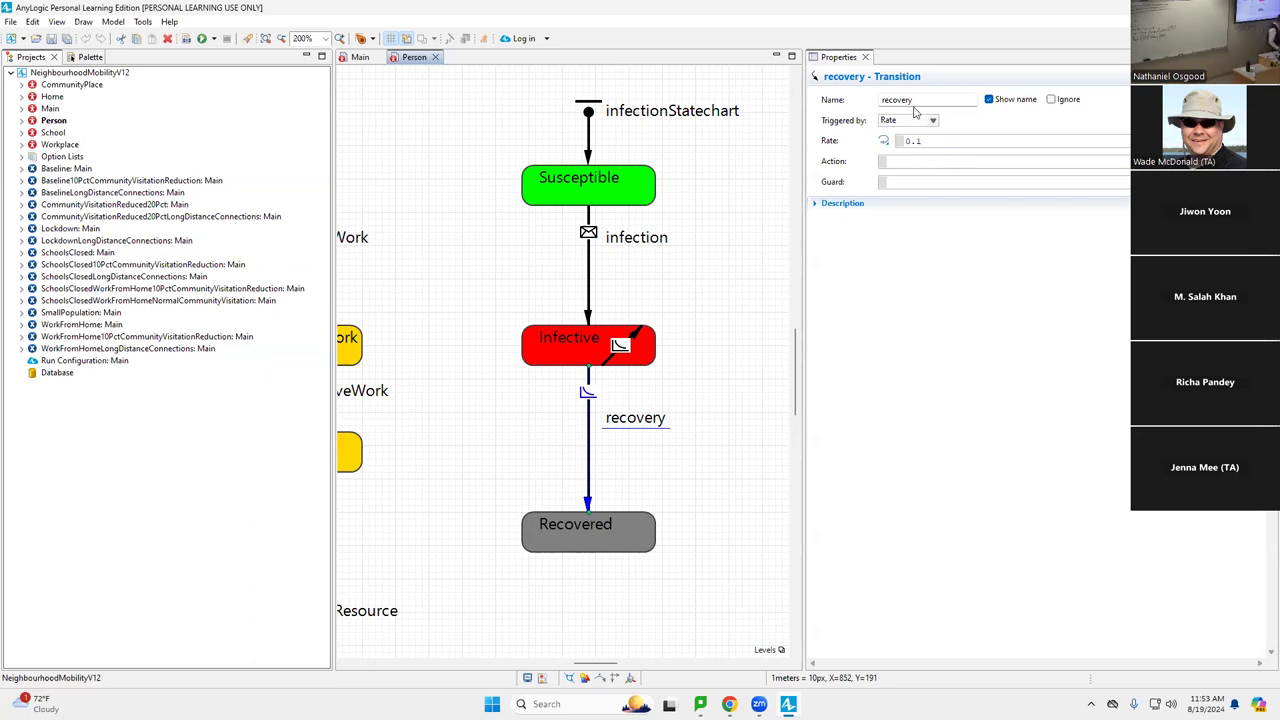
left_click(589, 236)
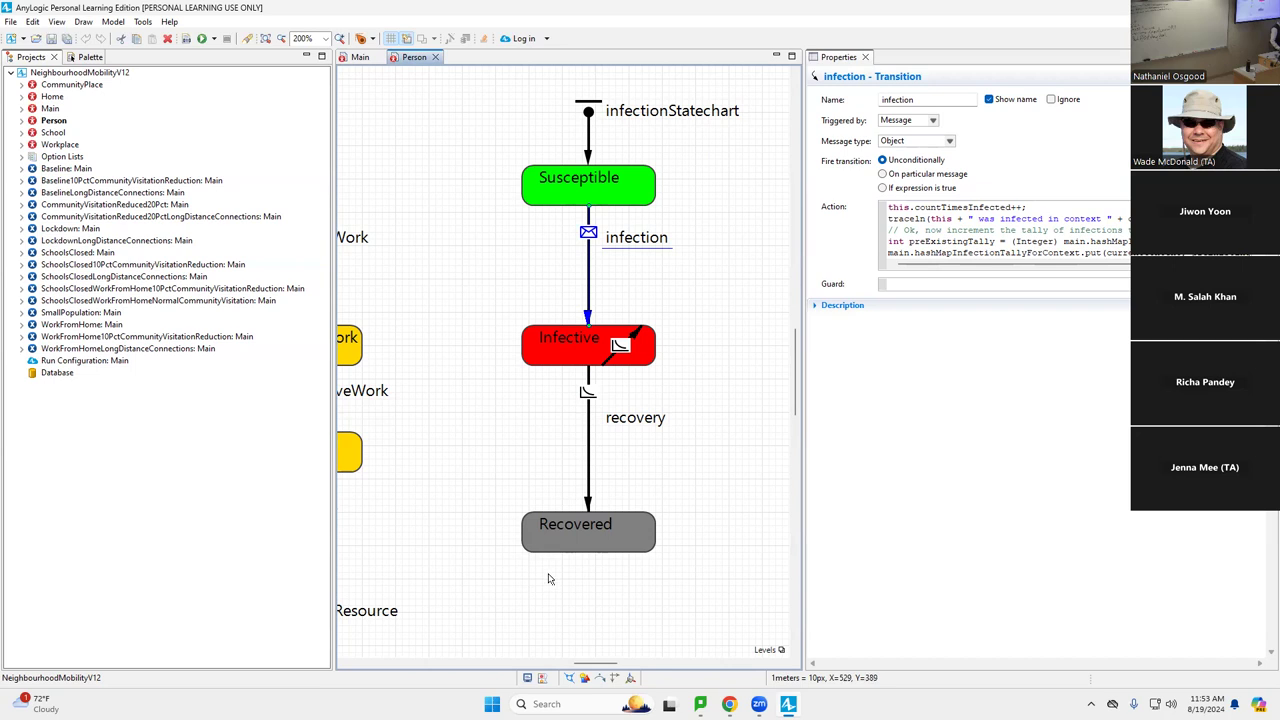
Step: Examine the Person agent's location statechart and compare it with its infection statechart
left_click_drag(612, 663, 484, 663)
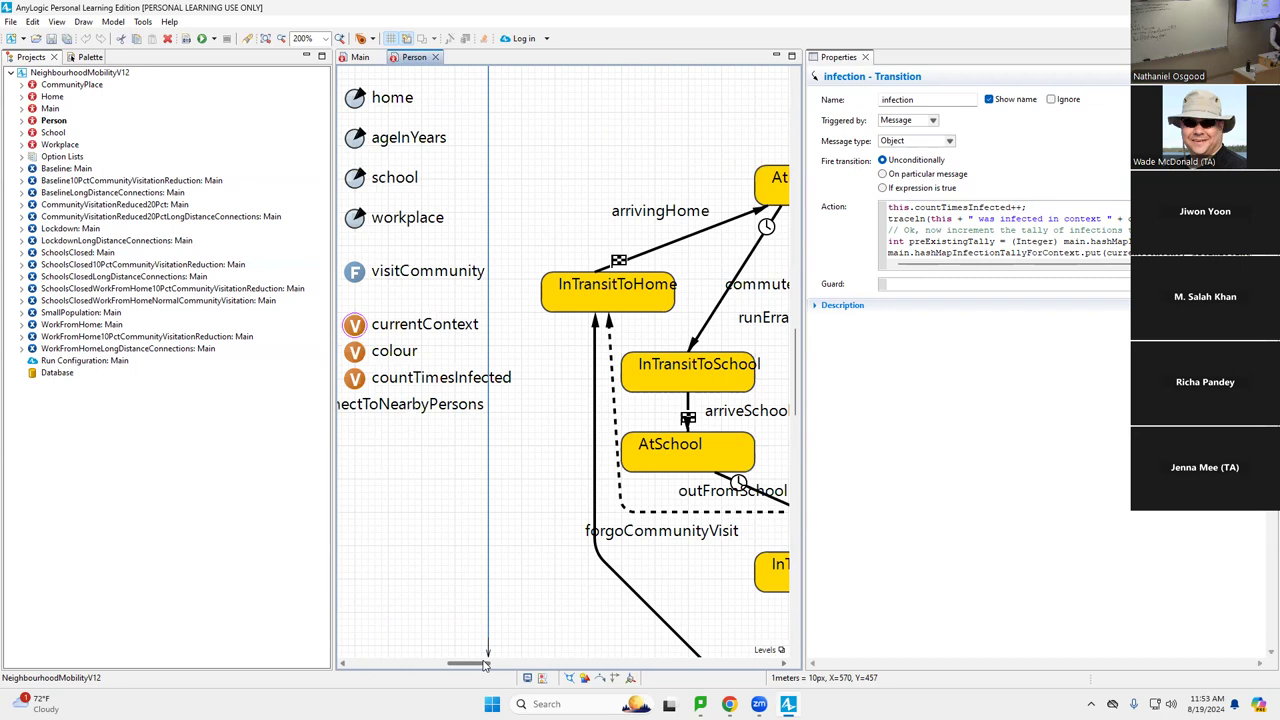
left_click_drag(484, 663, 529, 663)
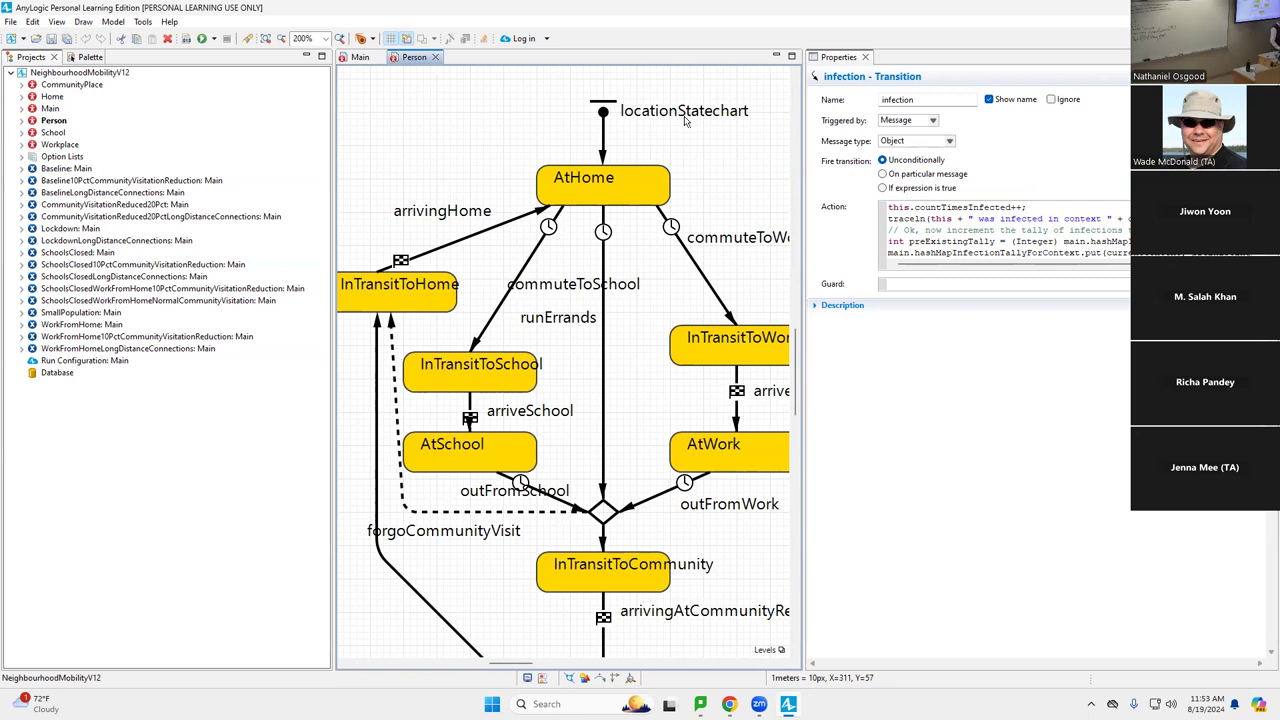
left_click_drag(531, 672, 619, 655)
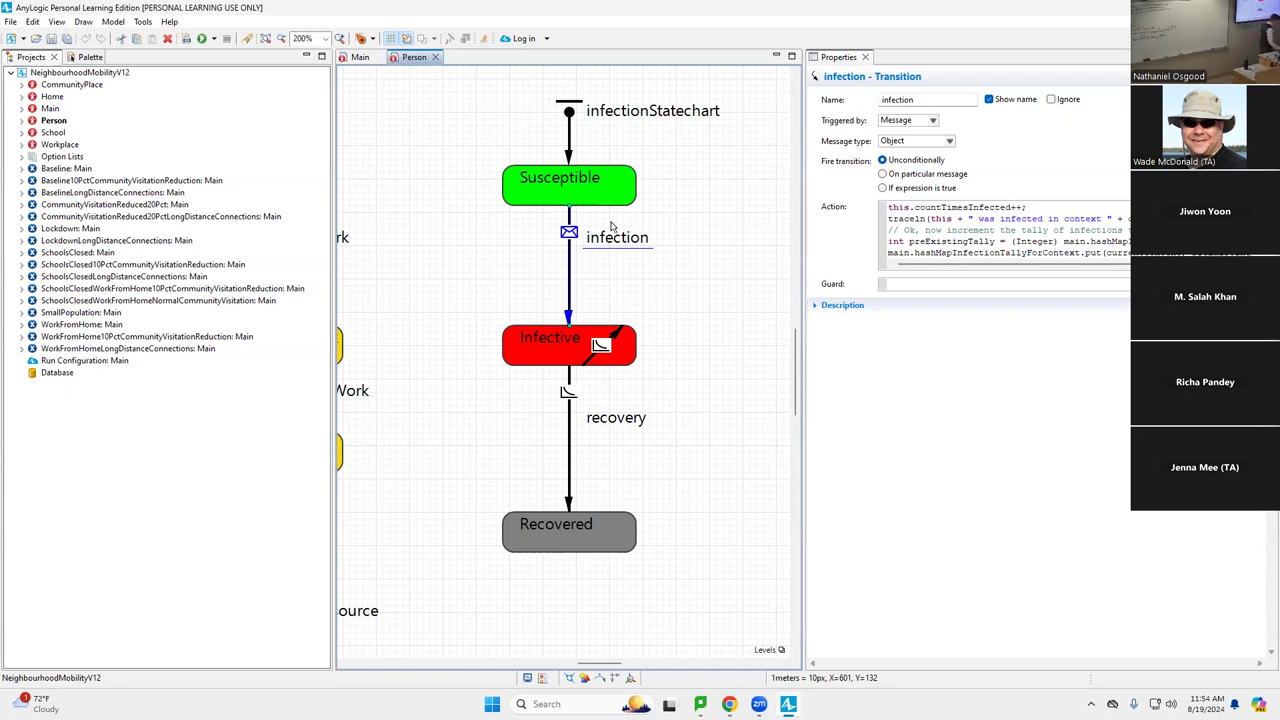
left_click_drag(590, 661, 517, 645)
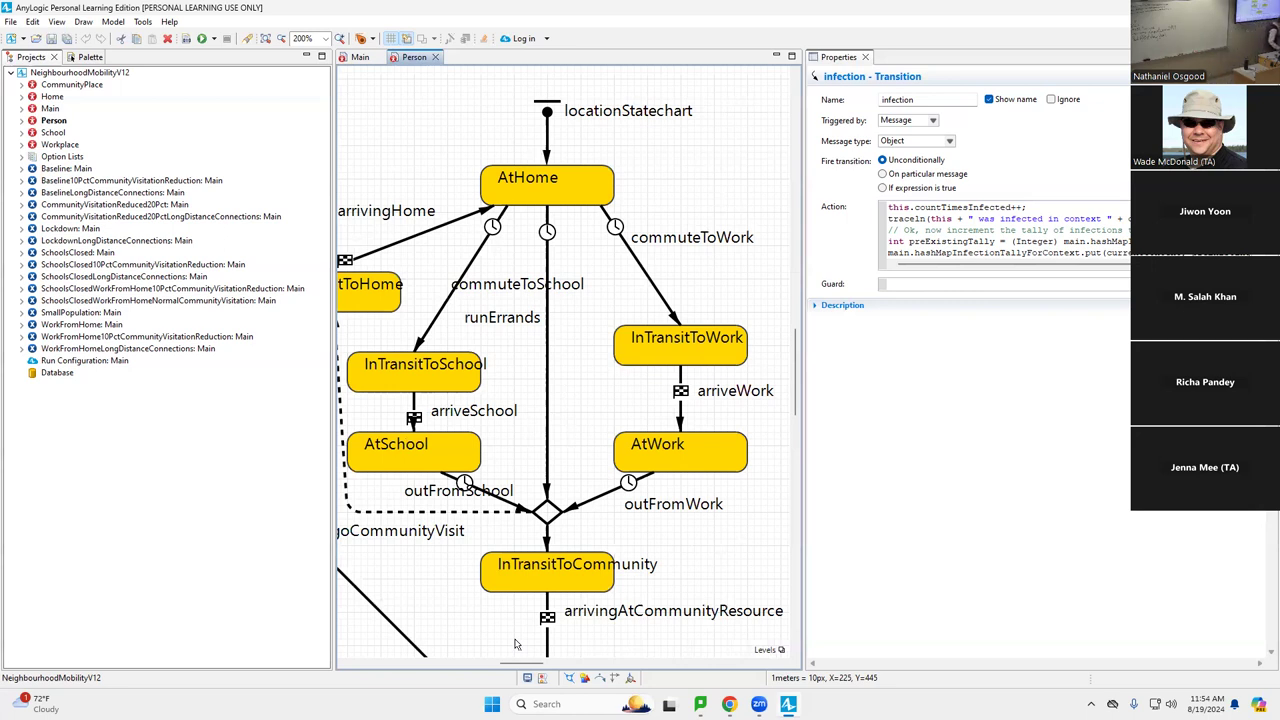
mouse_move(518, 668)
left_mouse_down()
mouse_move(475, 666)
mouse_move(507, 660)
left_mouse_up()
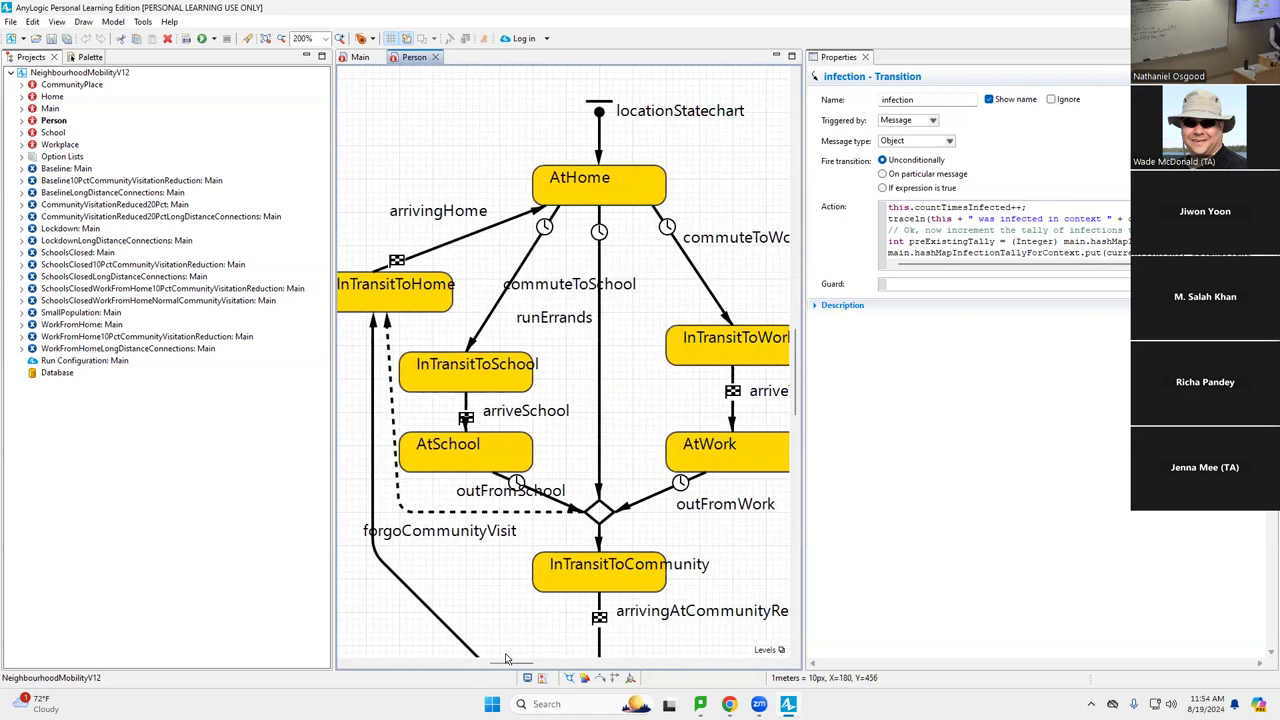
Step: Switch to Chrome and open the Agent-Based Modeling folder from the Drive location of the "Invitation to Systems Science R25 version v2" presentation
key("alt+Tab")
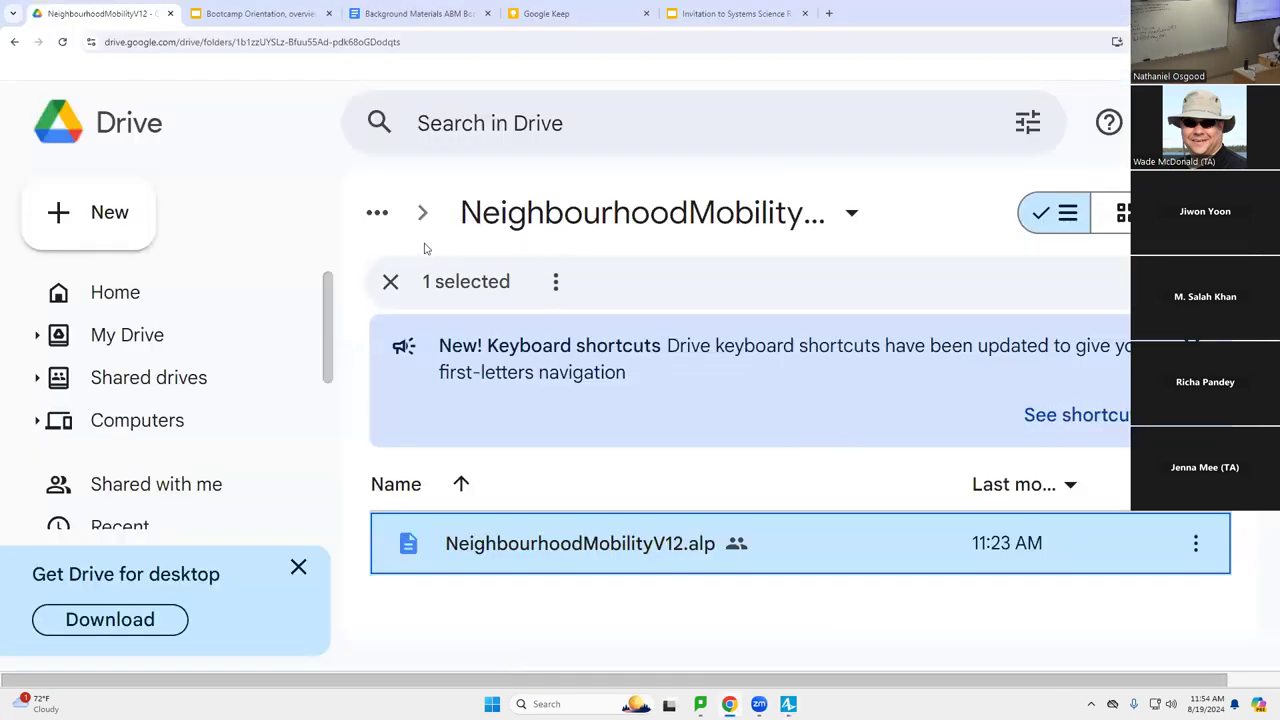
left_click(718, 11)
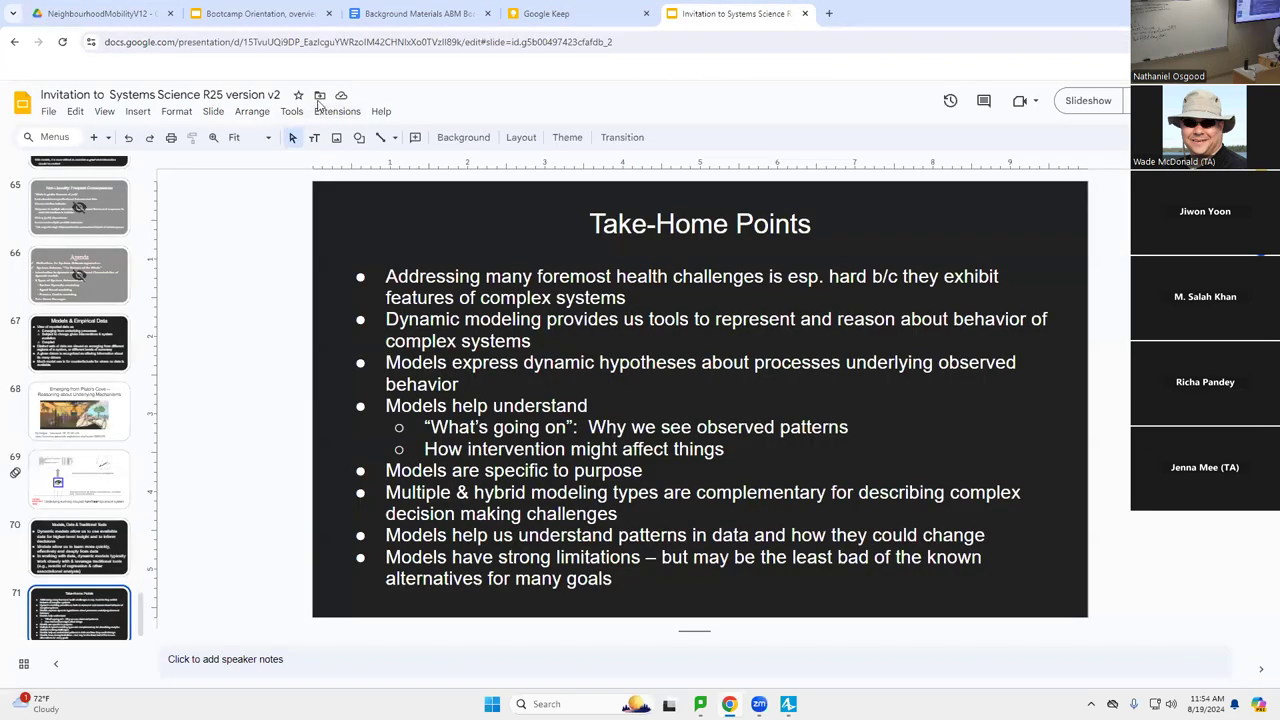
left_click(319, 96)
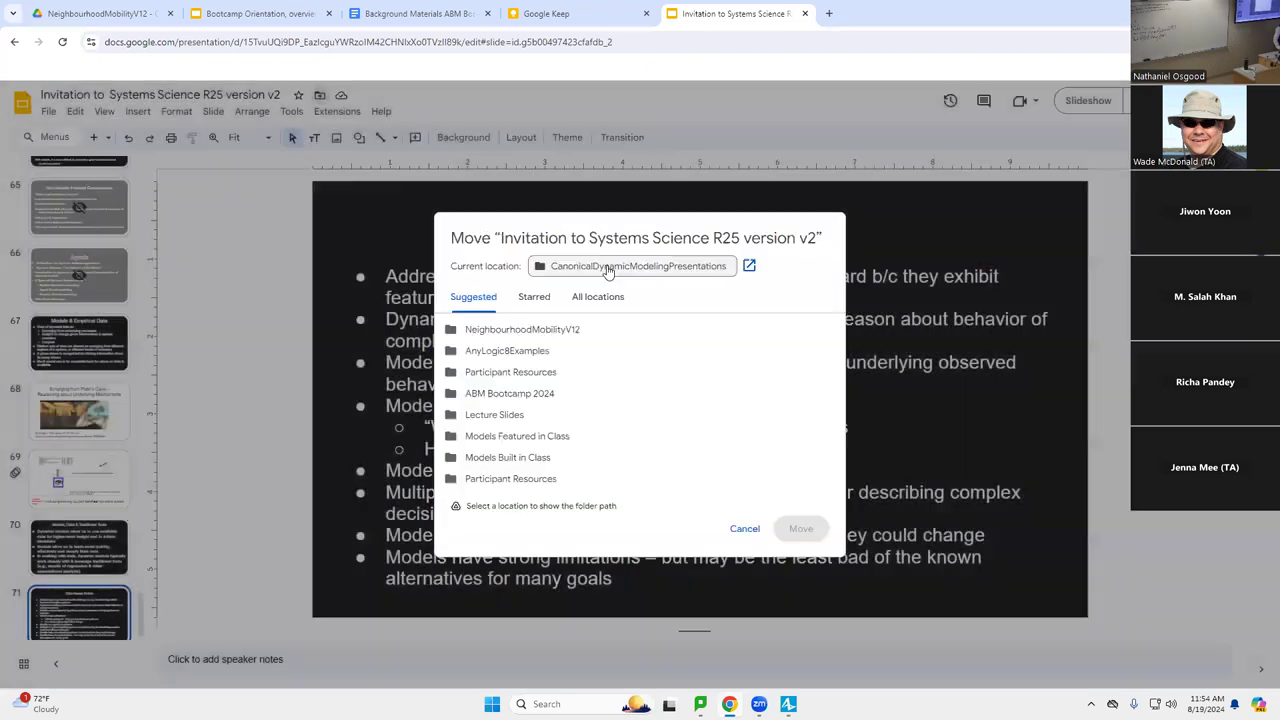
left_click(749, 265)
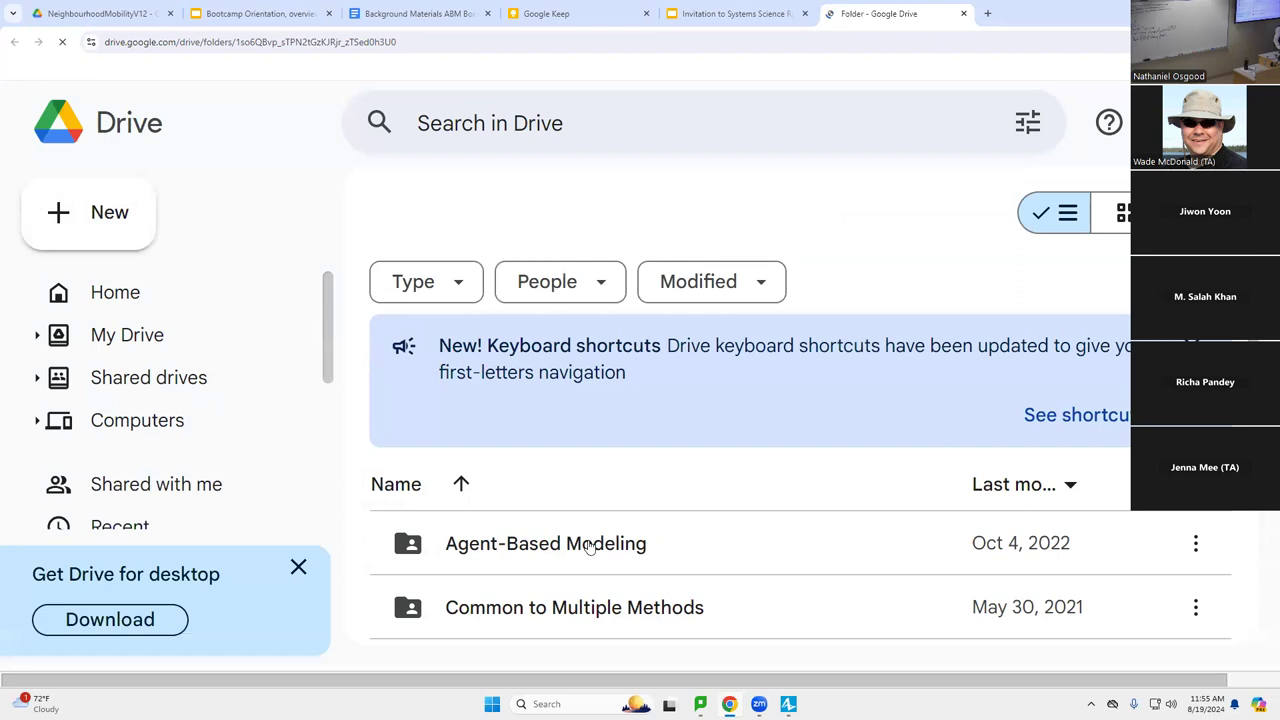
double_click(575, 548)
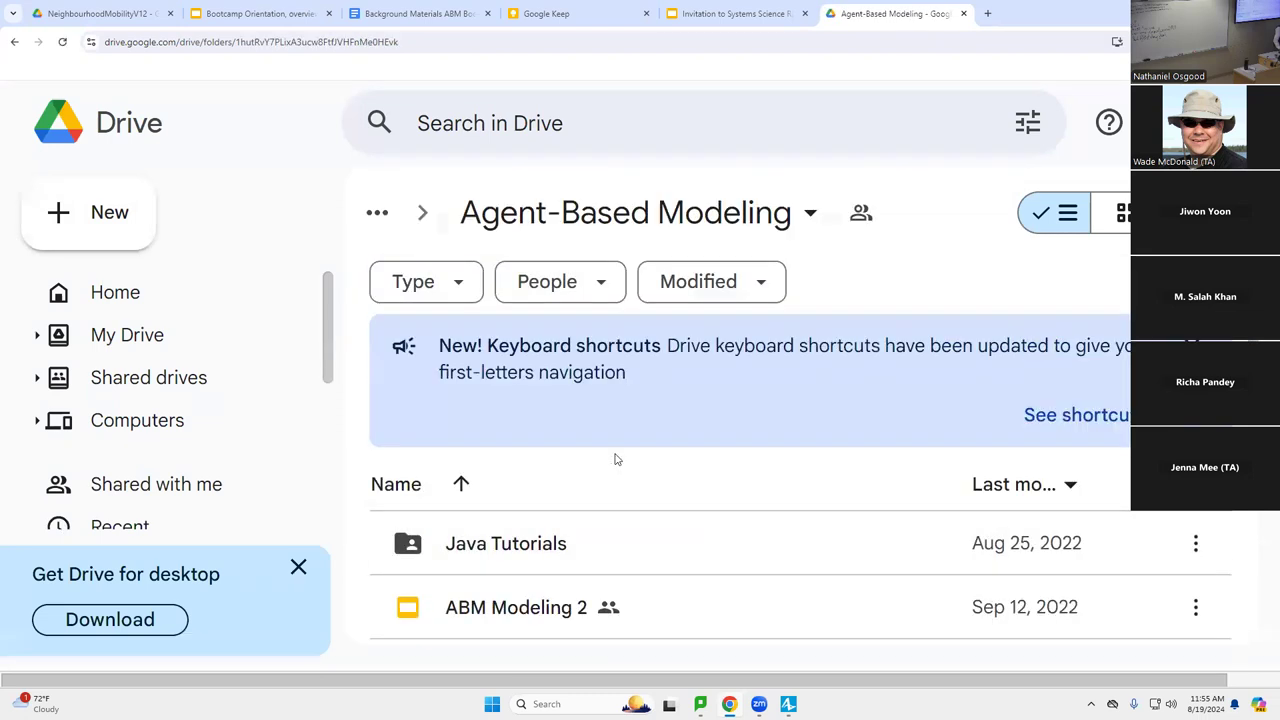
Step: Look through the Agent-Based Modeling folder and search its file list for "overview"
scroll(616, 459, "down", 4)
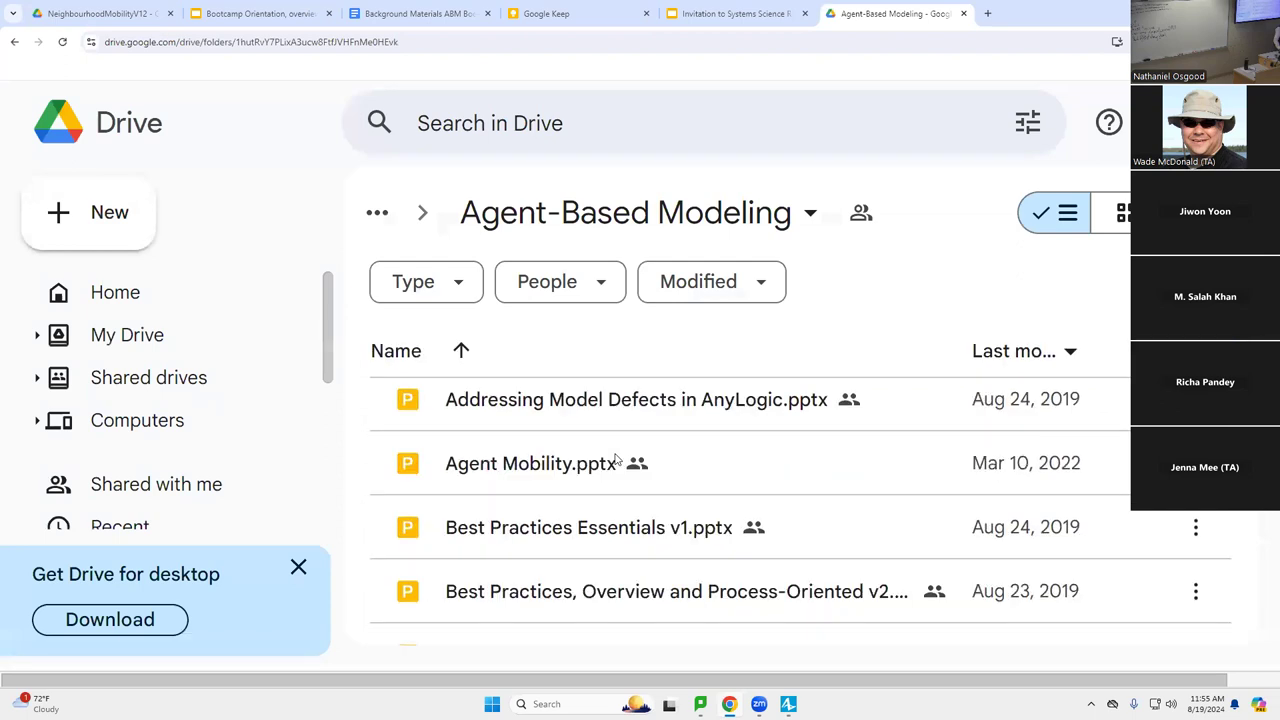
scroll(624, 405, "down", 2)
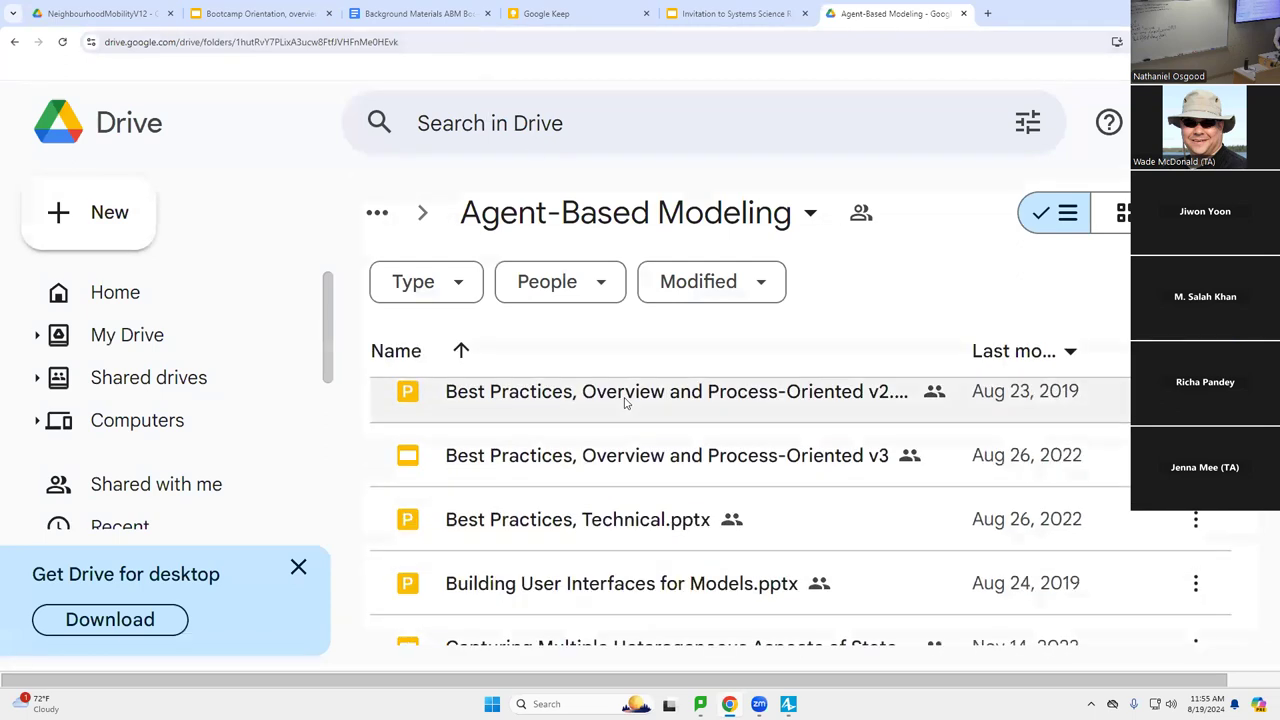
scroll(624, 402, "down", 7)
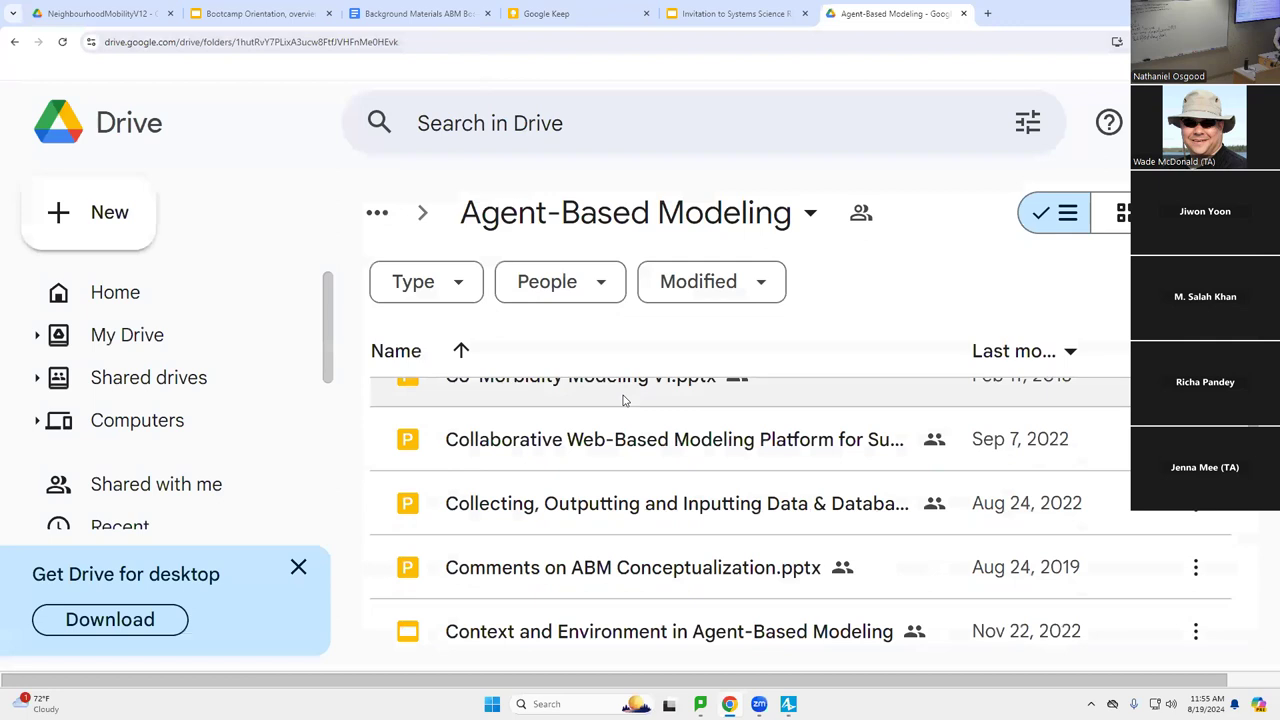
scroll(624, 401, "up", 1)
scroll(630, 395, "down", 3)
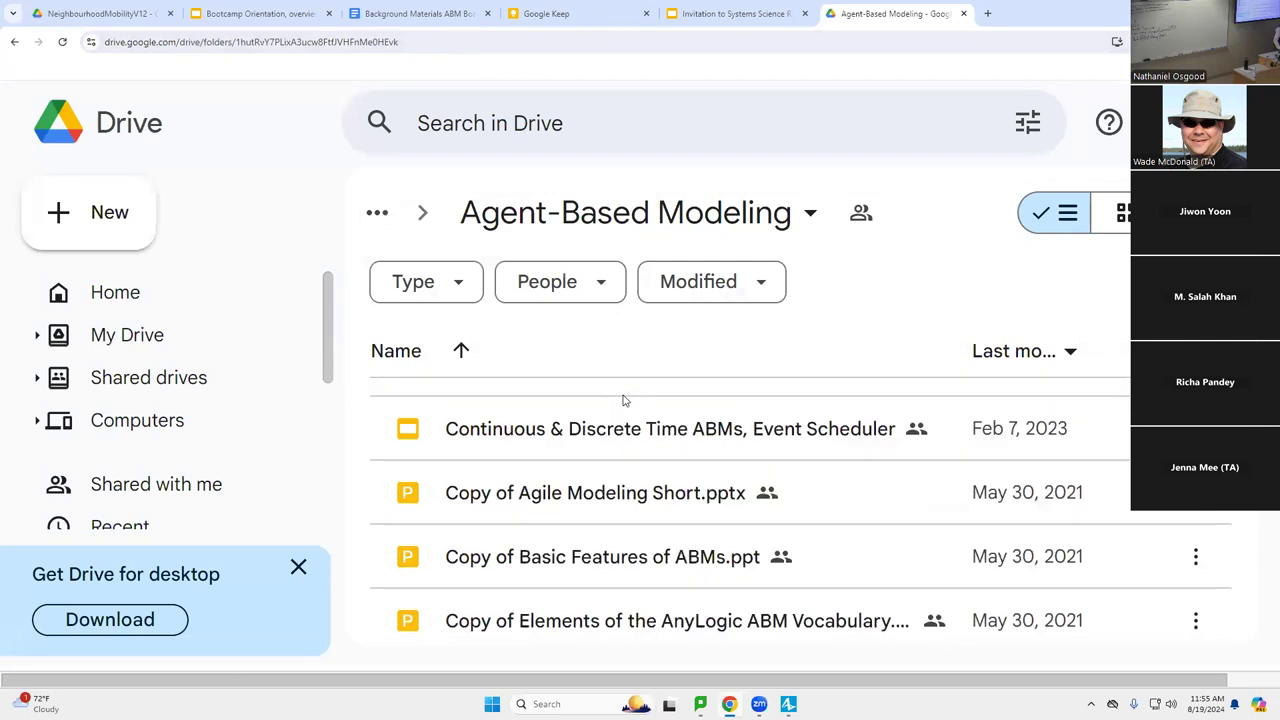
type("over")
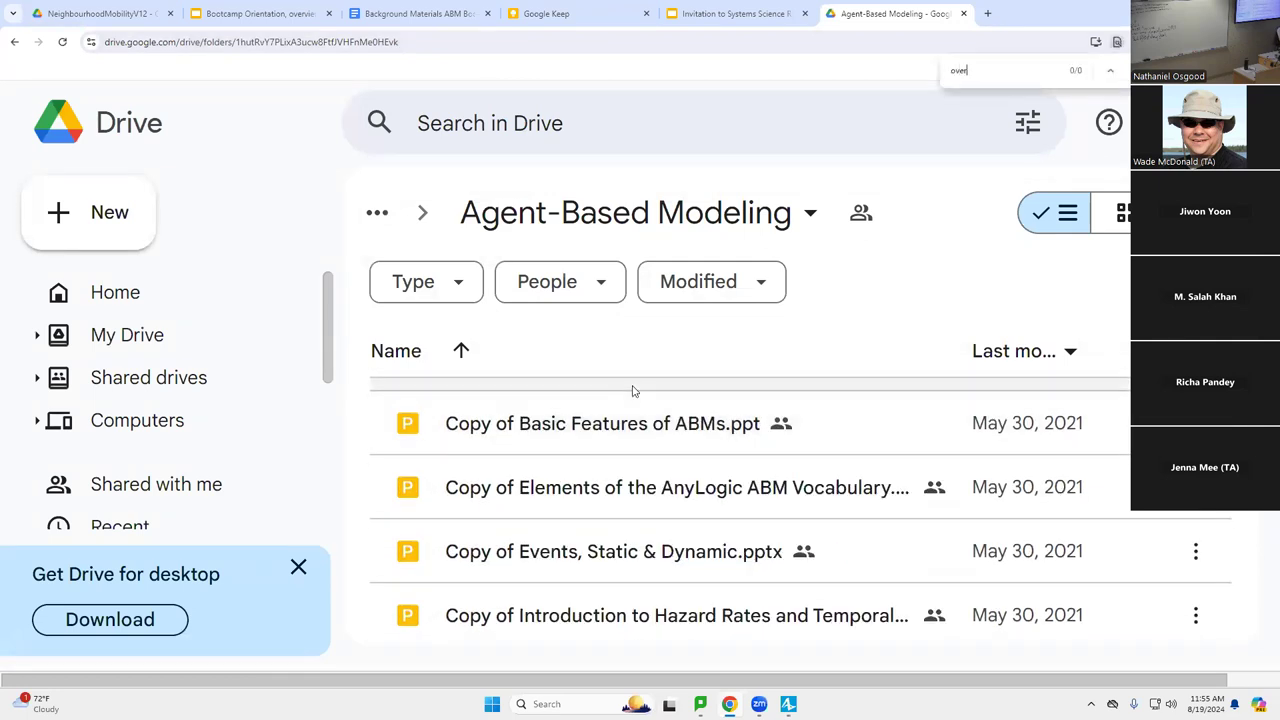
type("view")
key("Return")
key("Return")
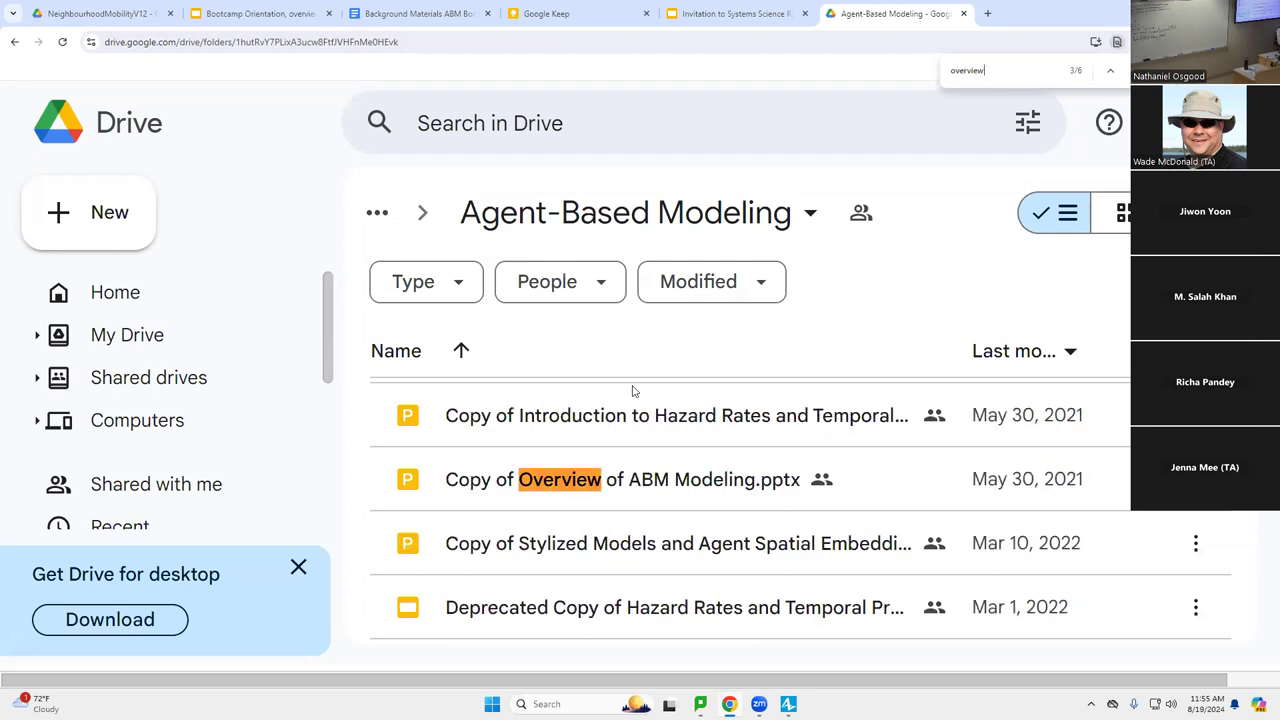
key("Return")
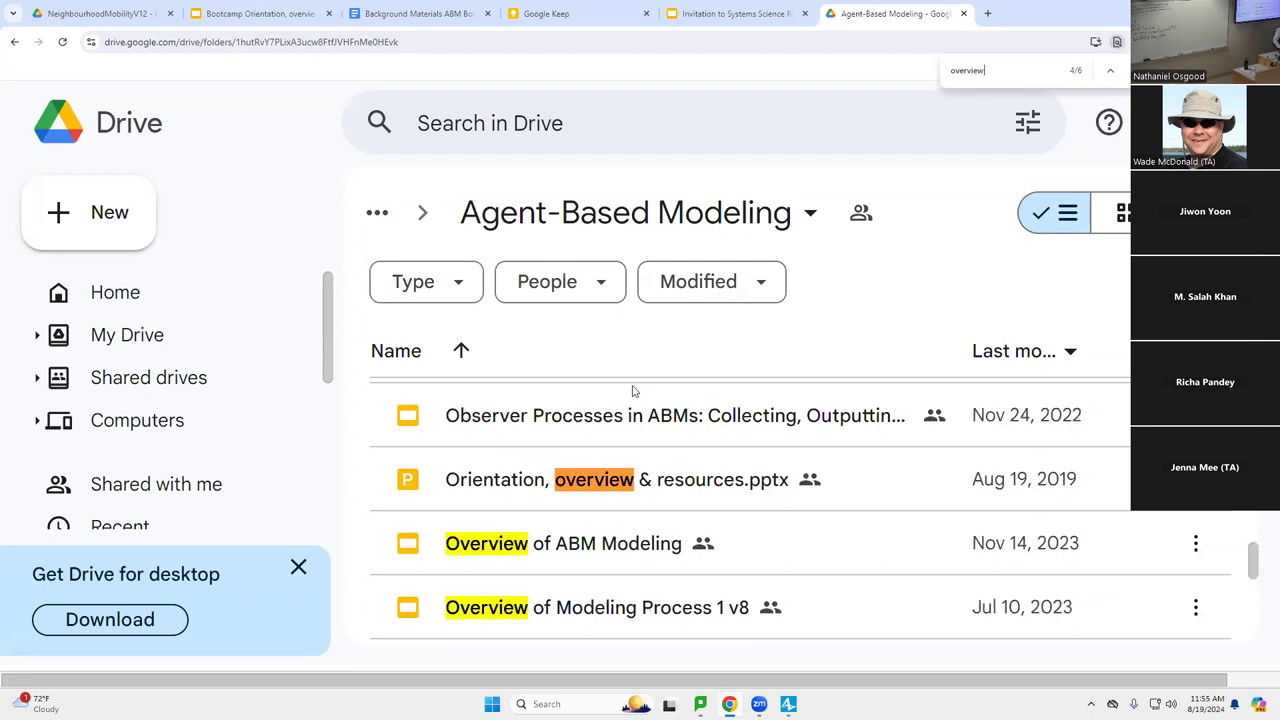
Step: Open the "Overview of ABM Modeling" presentation and start its slideshow, advancing to the "Agent-Based Modeling" slide
double_click(510, 543)
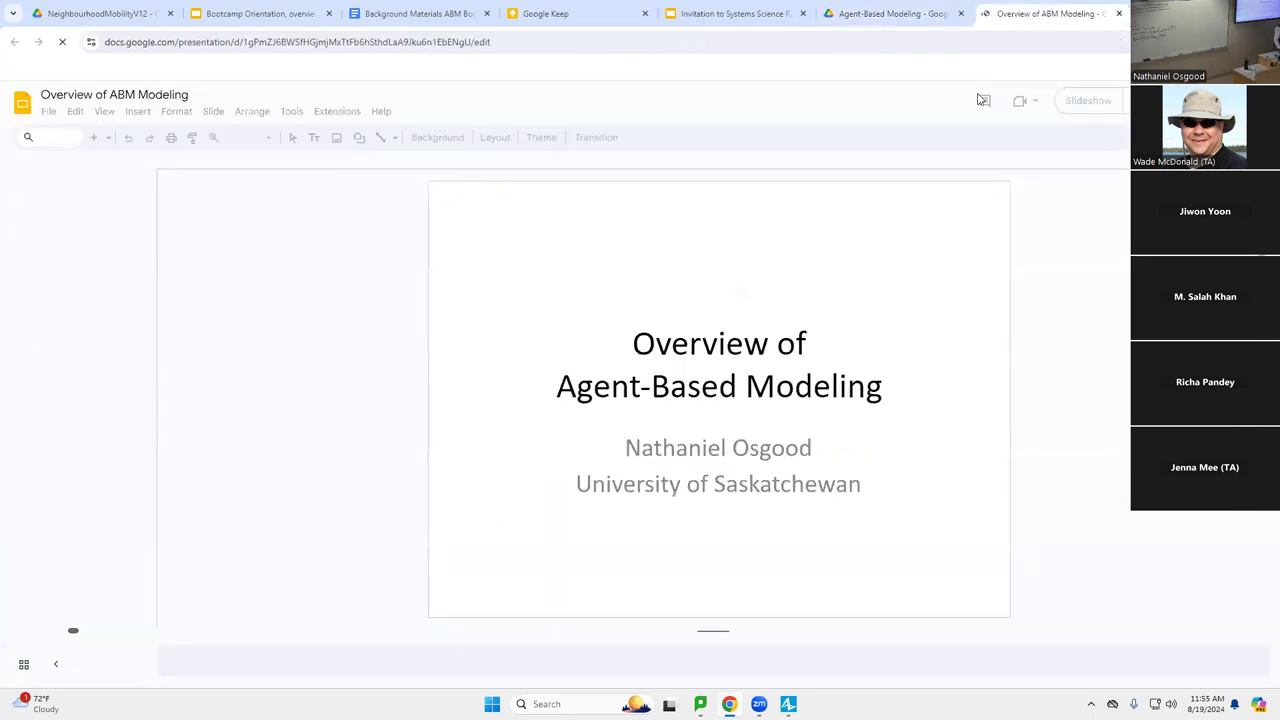
left_click(1094, 104)
key("Right")
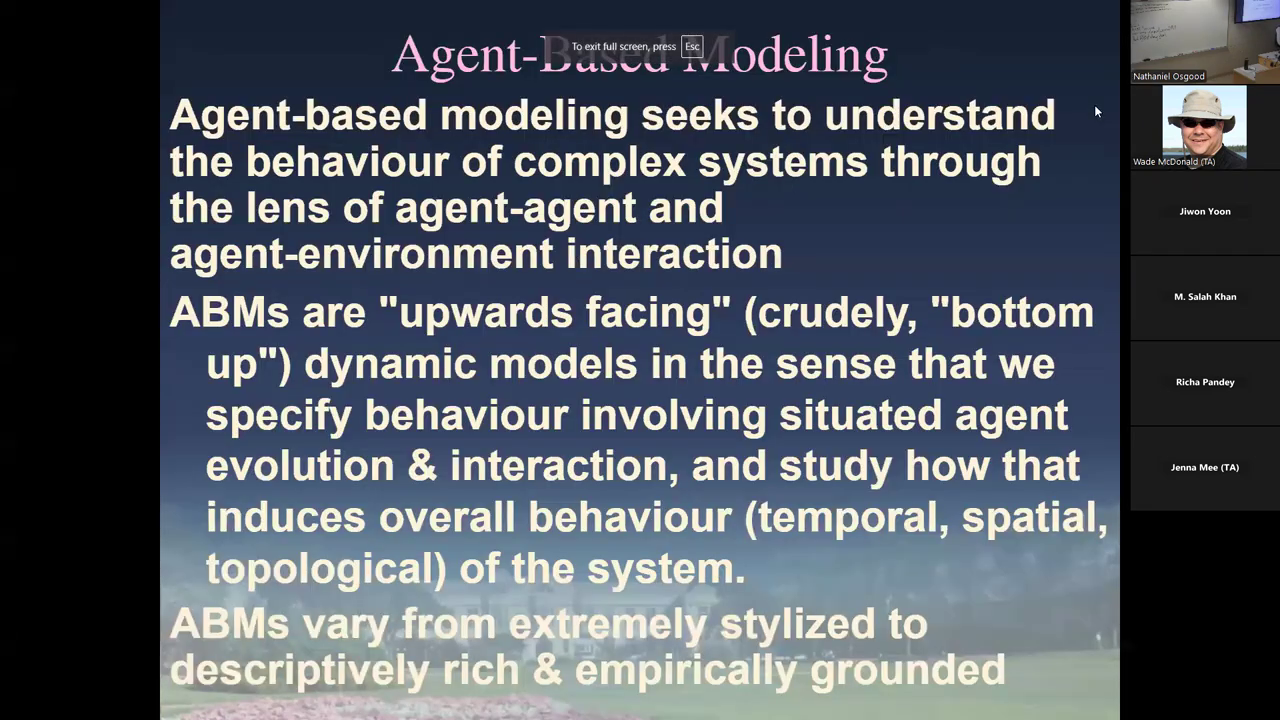
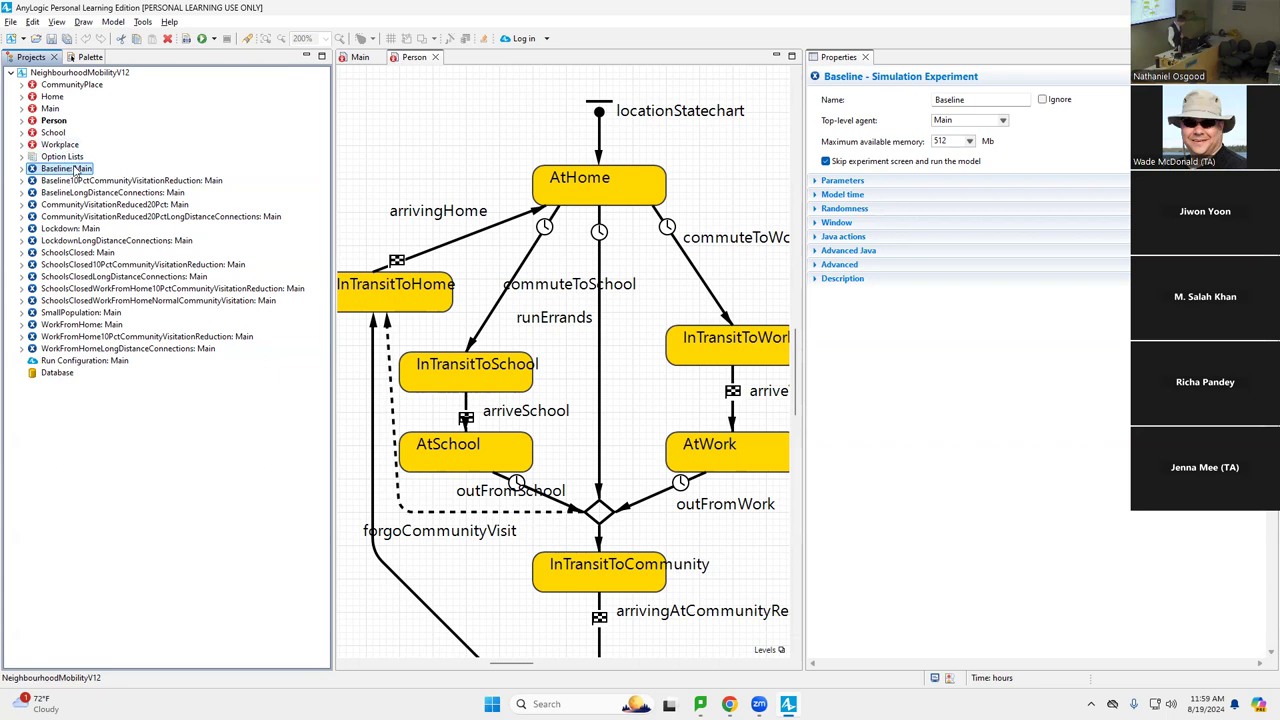
Step: Look through the available ways to run the Baseline experiment, including the list of runnable NeighbourhoodMobilityV12 experiments
right_click(74, 171)
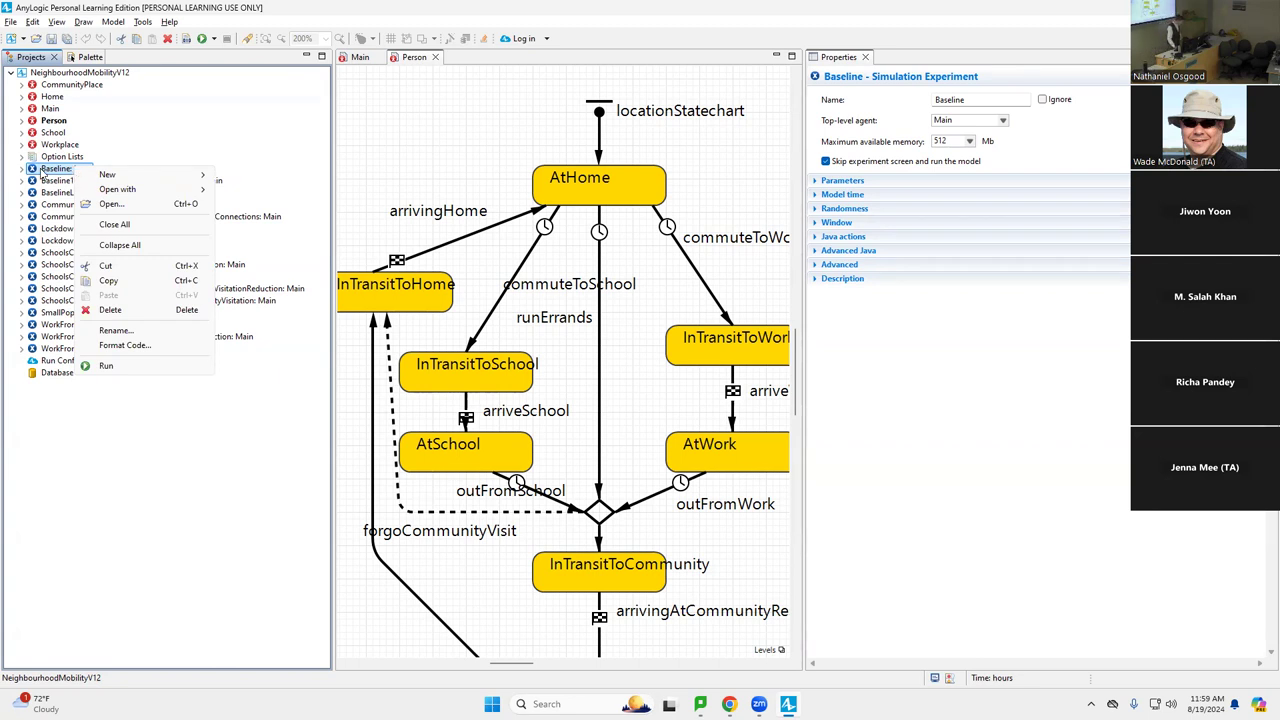
left_click(42, 174)
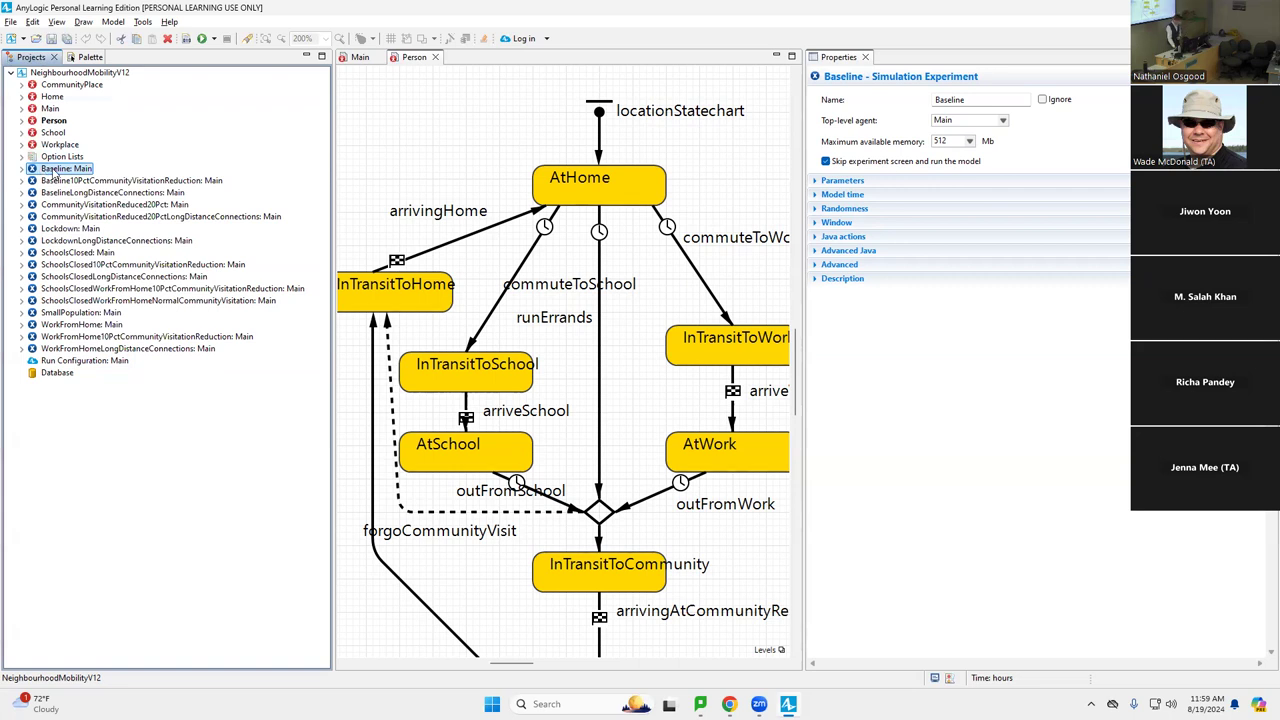
right_click(56, 172)
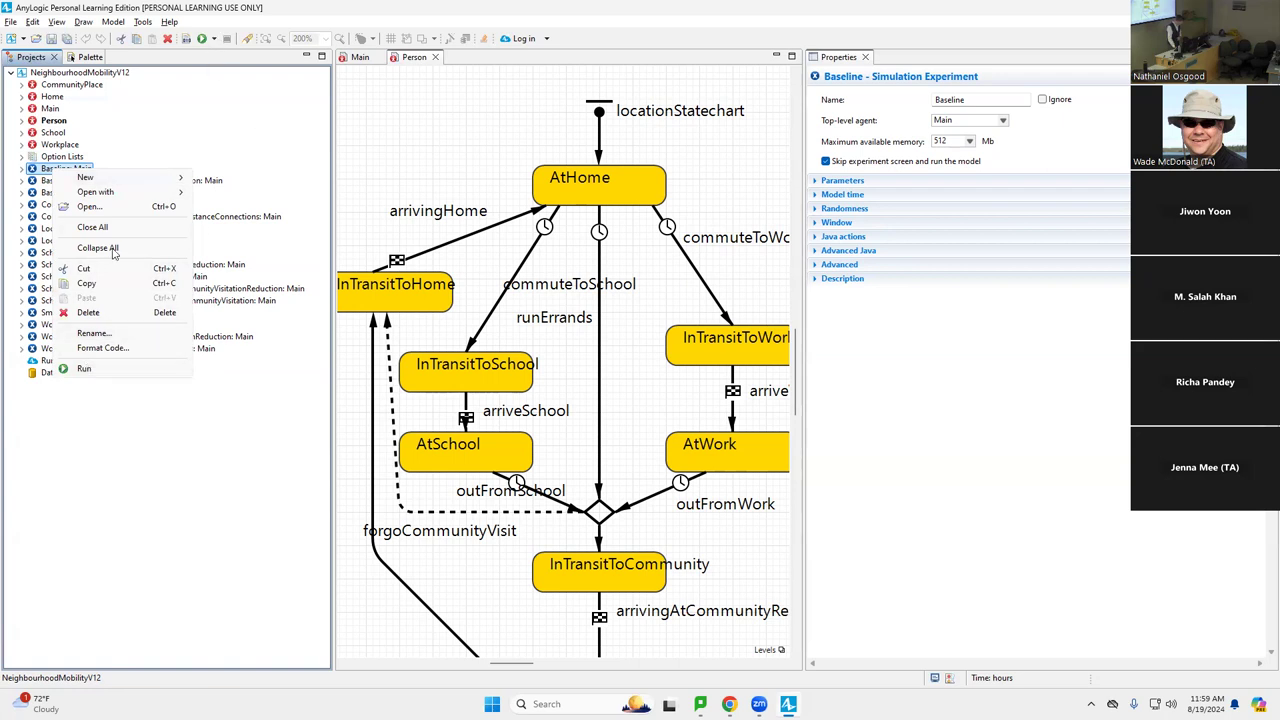
left_click(44, 170)
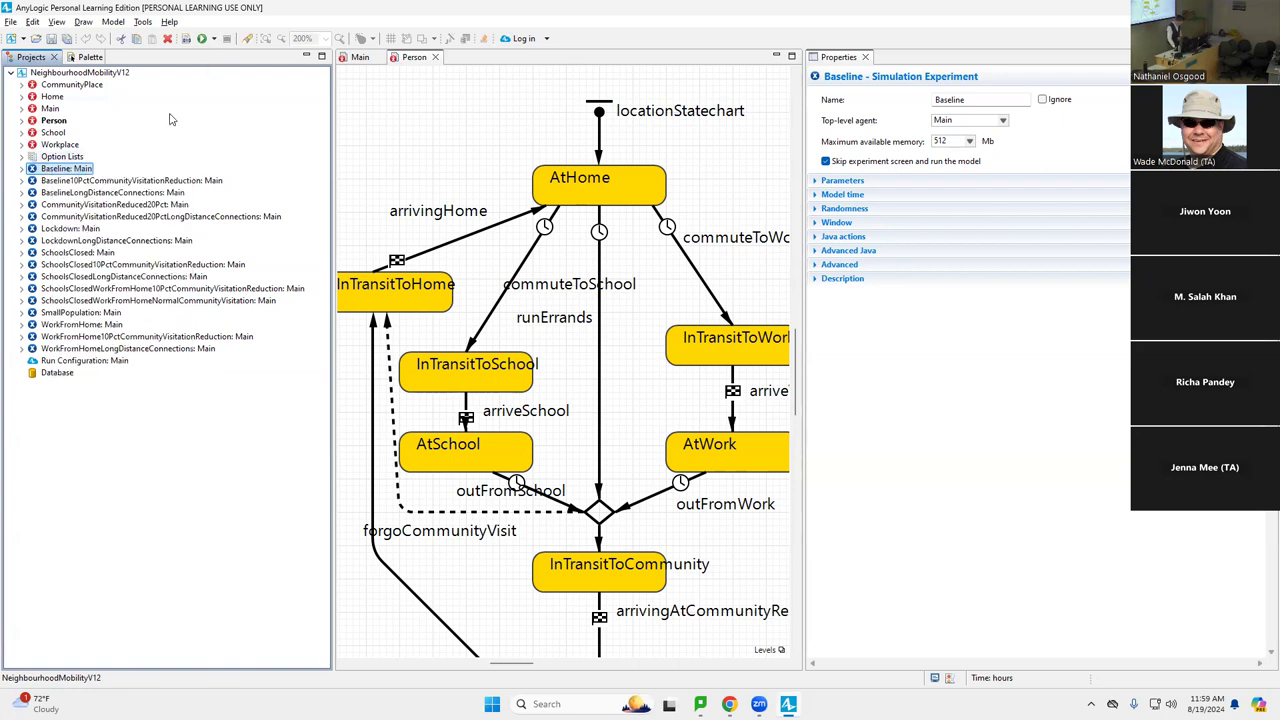
left_click(213, 40)
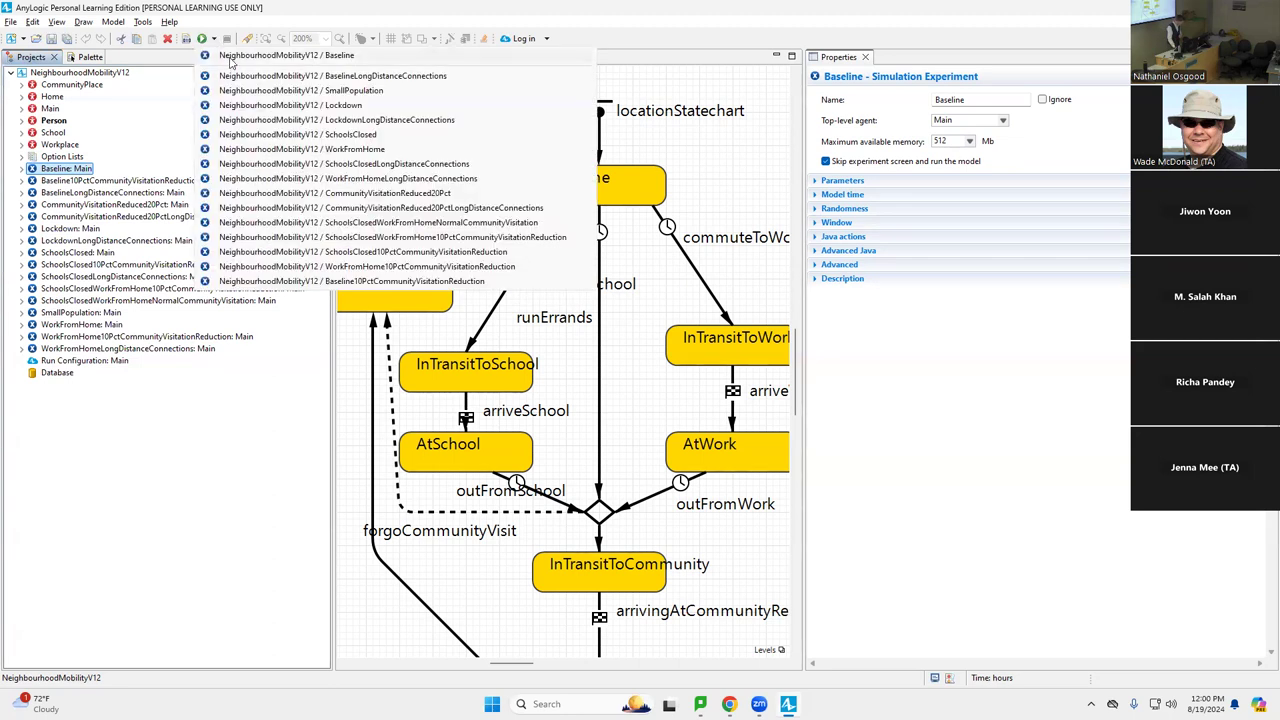
left_click(68, 168)
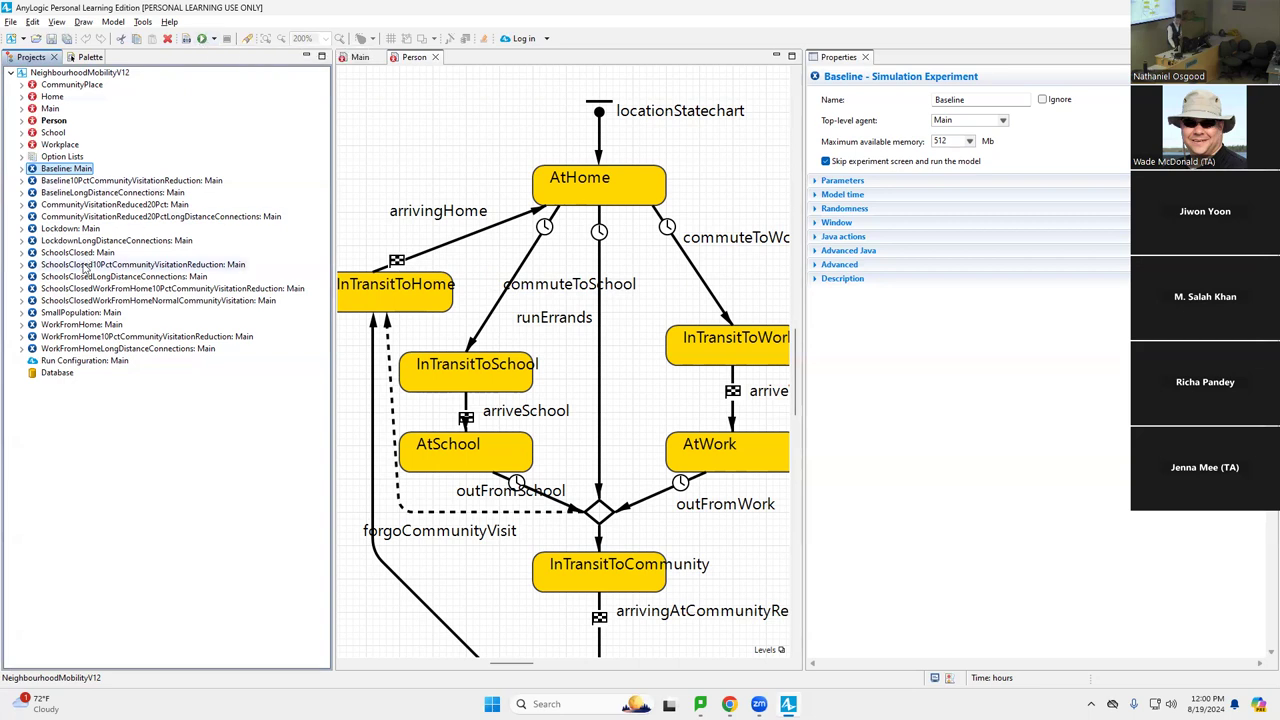
left_click(213, 39)
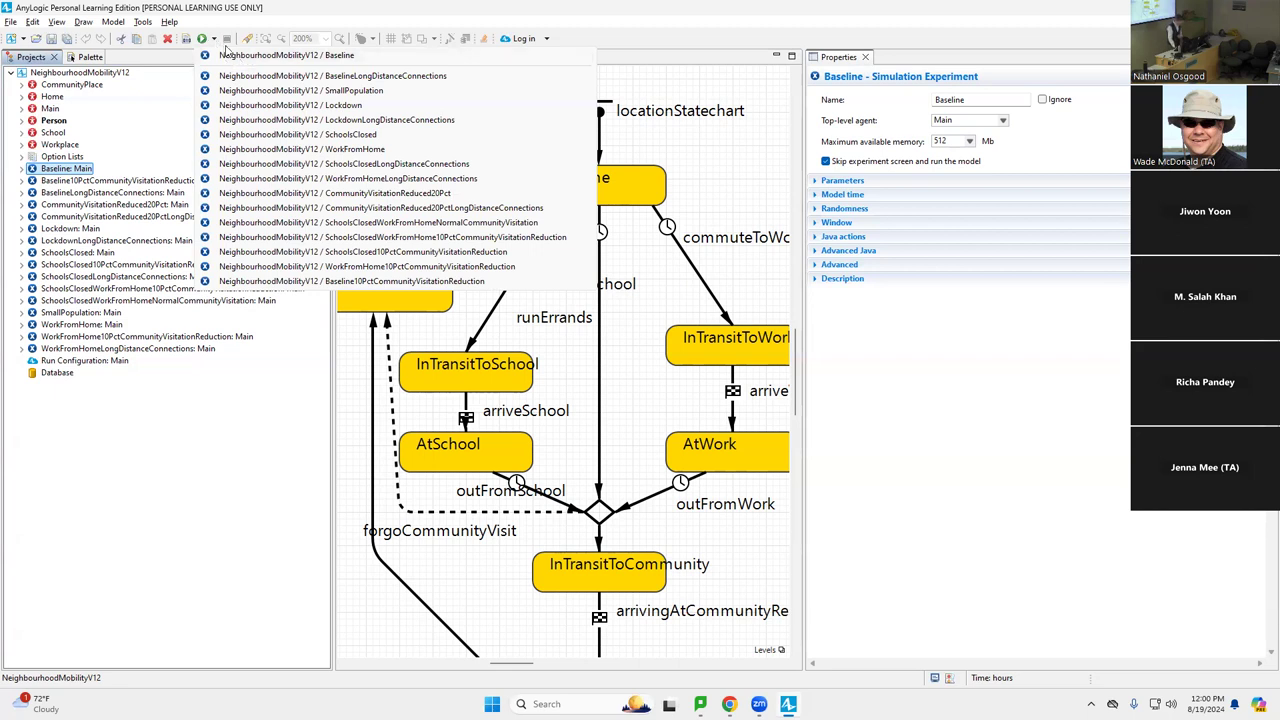
right_click(67, 172)
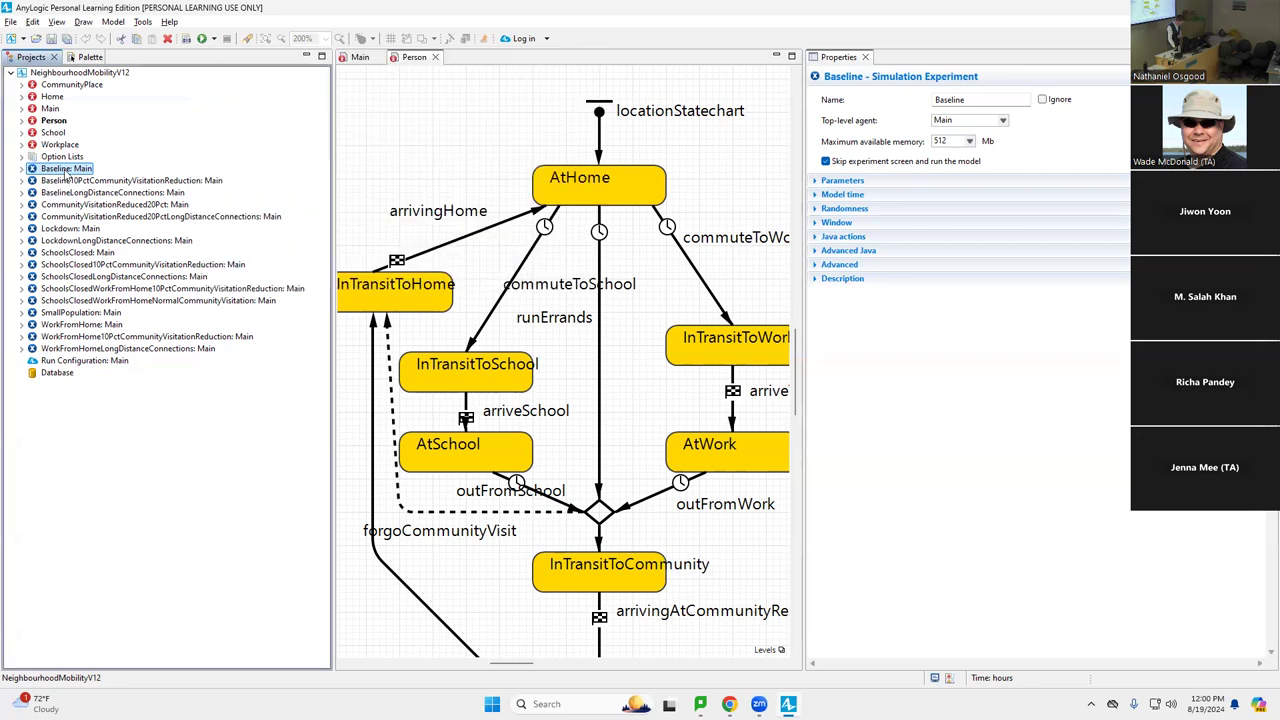
left_click(110, 24)
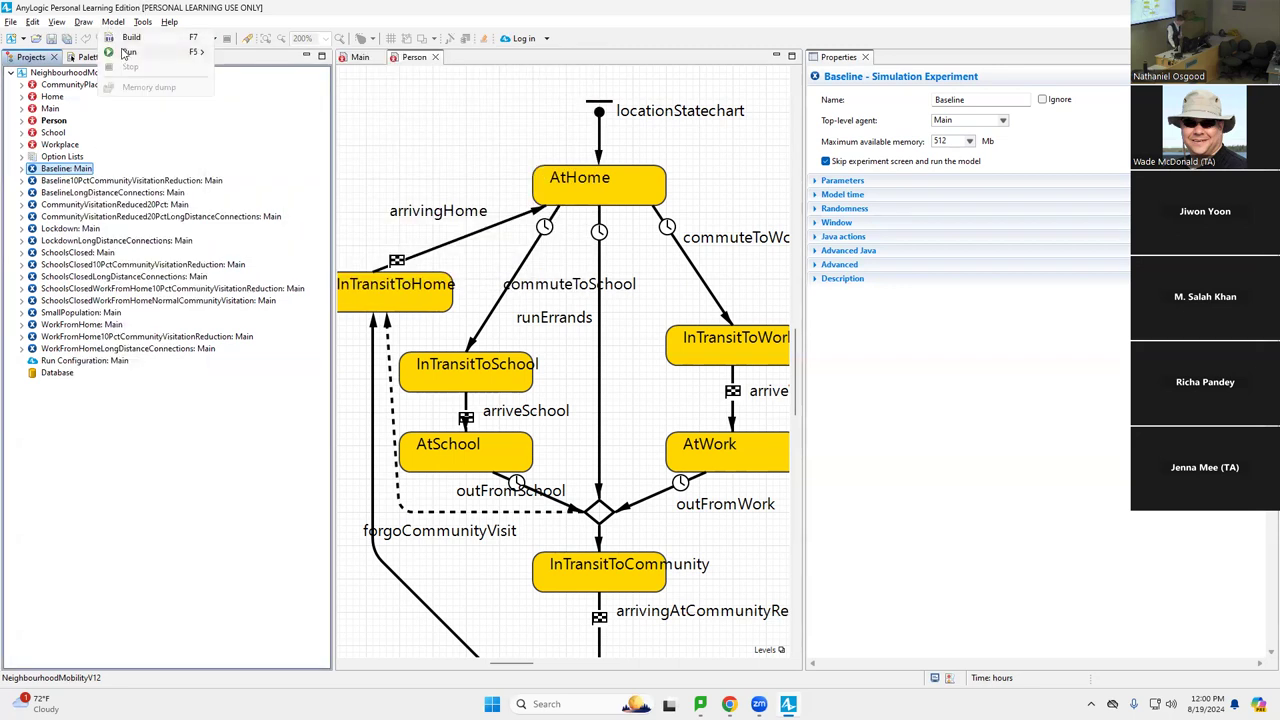
mouse_move(125, 52)
left_click(235, 7)
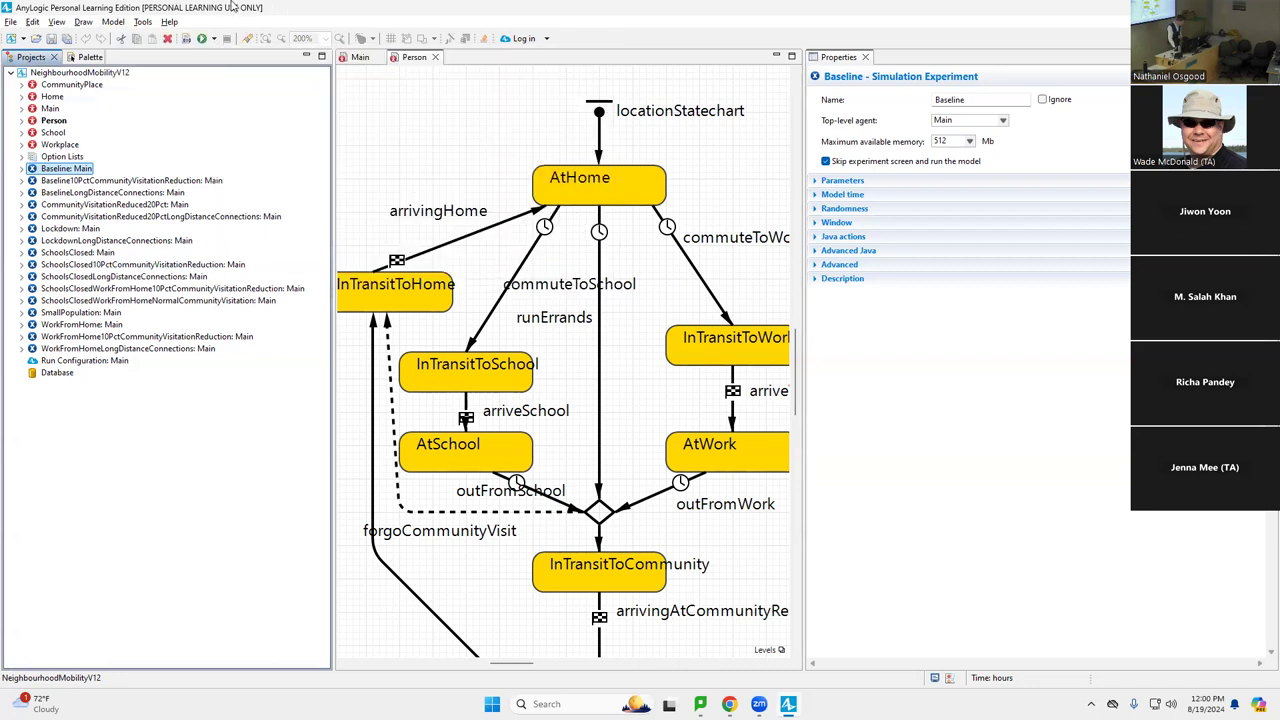
Step: Run the Baseline experiment in a maximized simulation window with the developer panel shown and widened
right_click(82, 172)
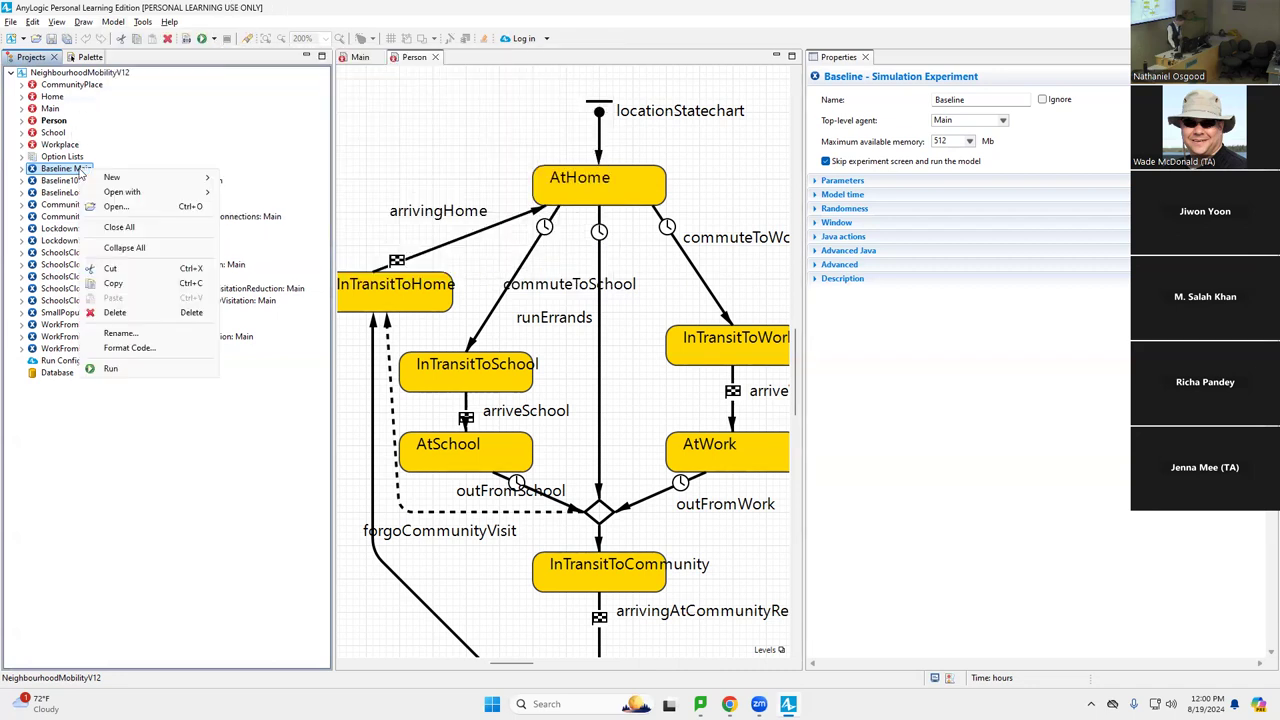
left_click(111, 369)
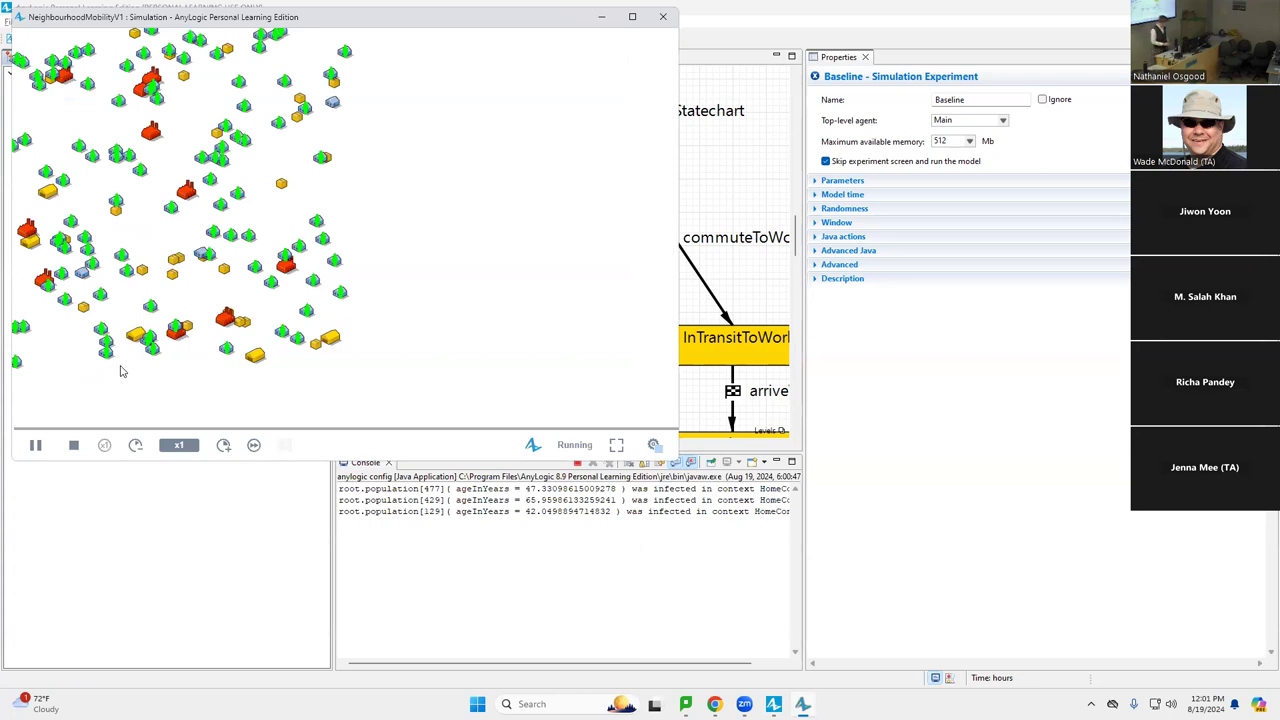
double_click(341, 20)
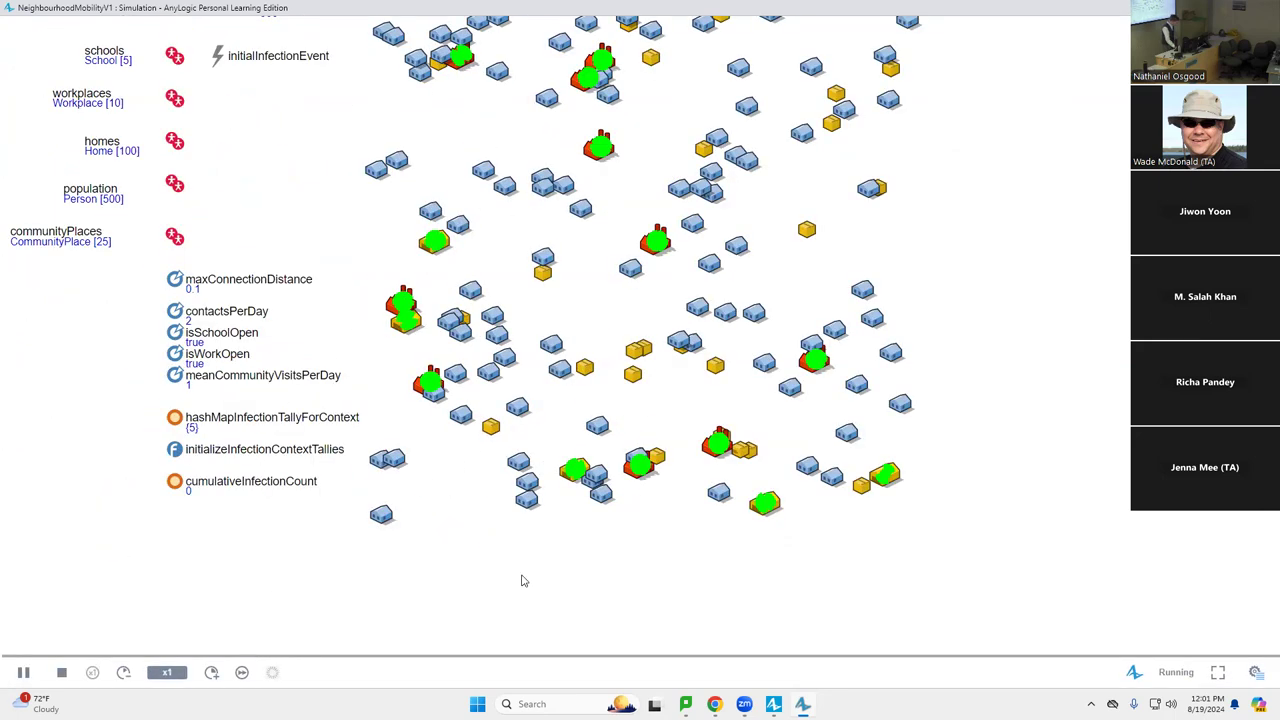
left_click(1254, 673)
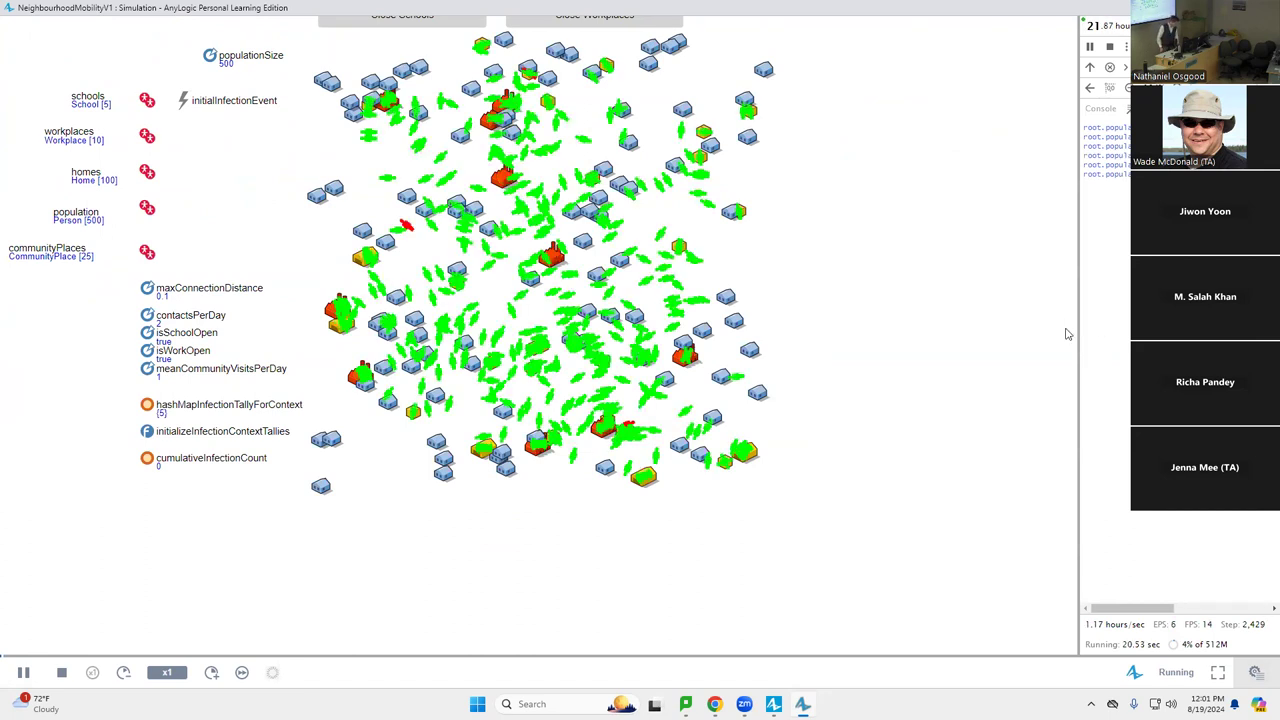
left_click_drag(1077, 267, 966, 307)
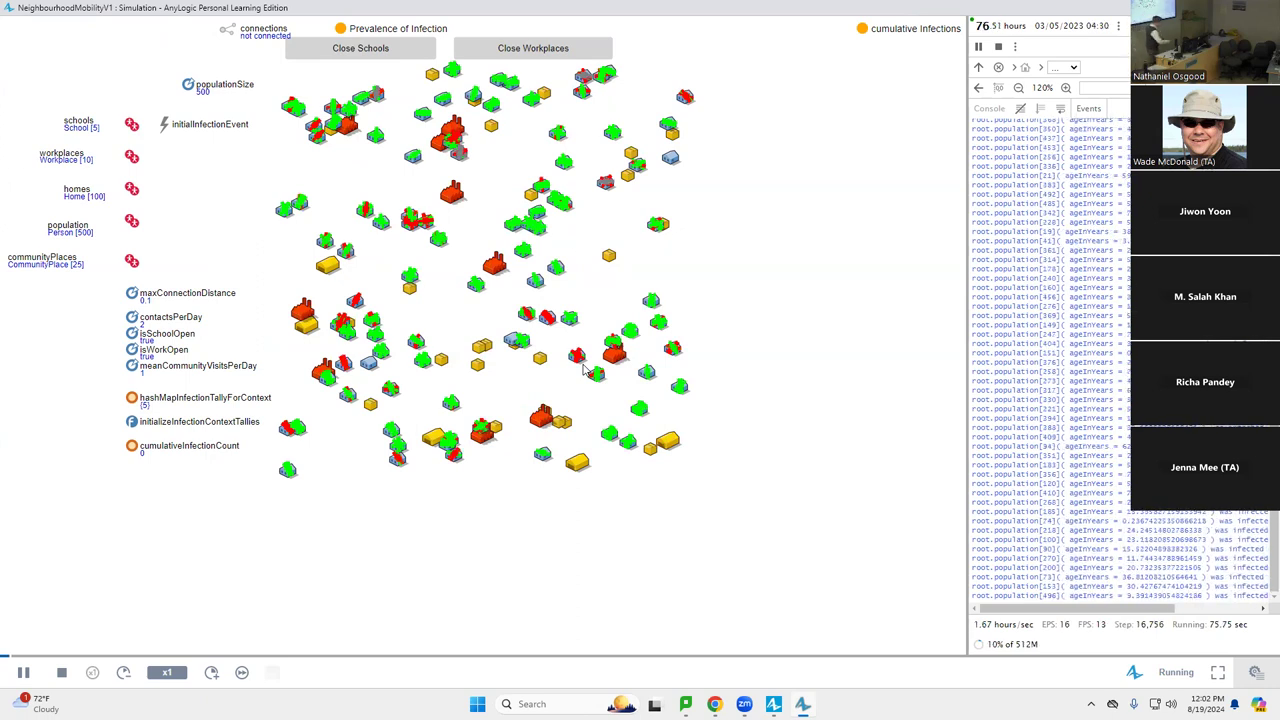
Step: Switch to the model editor and examine the Person agent's infection statechart from Susceptible through Infective to Recovered
key("alt+Tab")
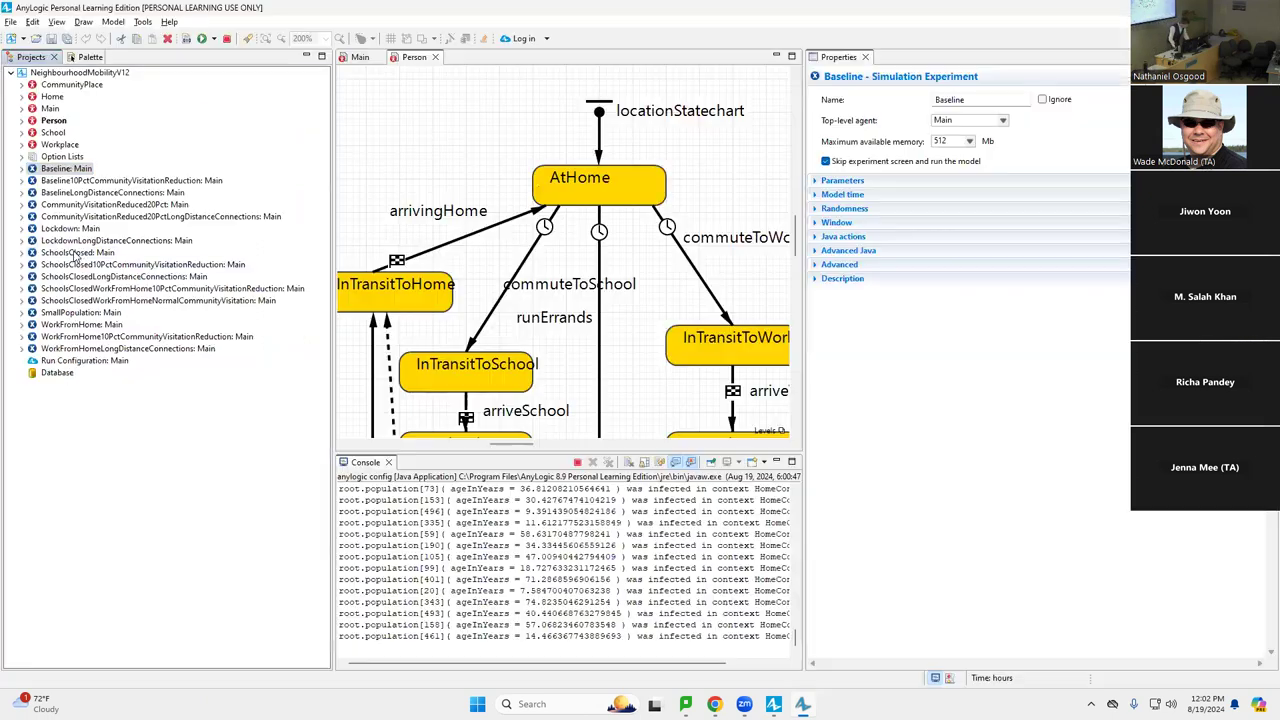
left_click(48, 122)
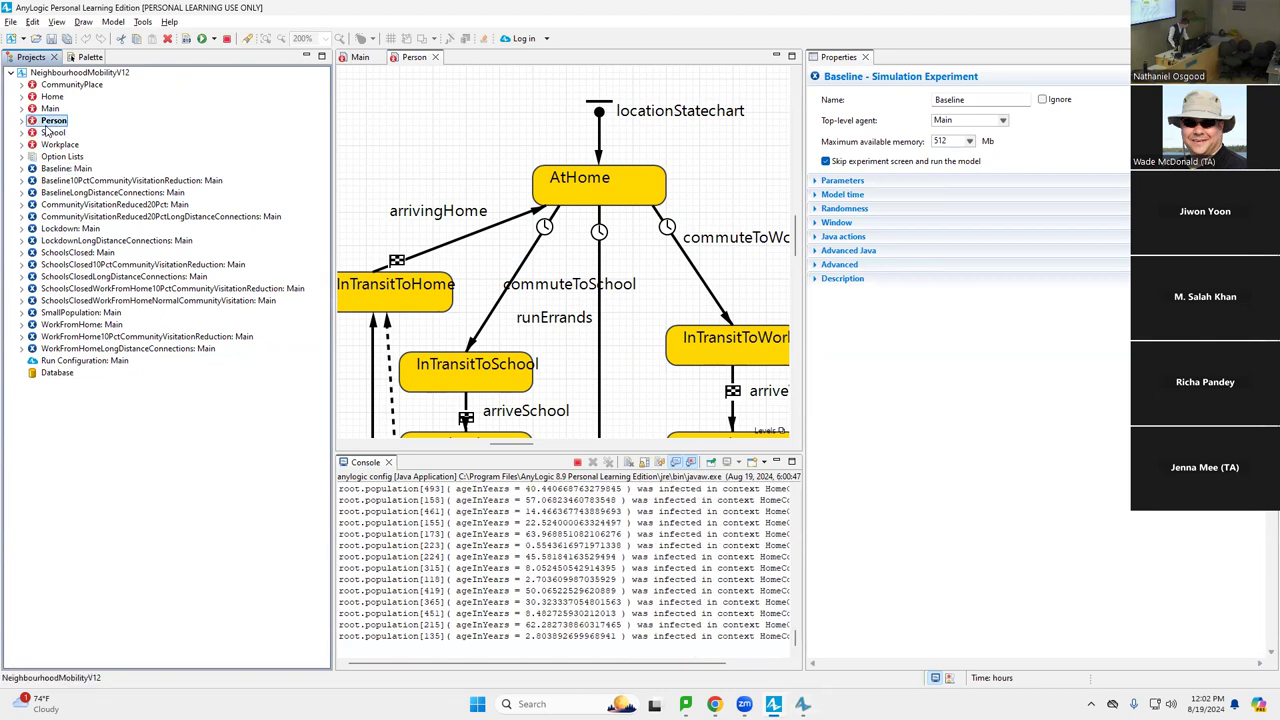
left_click_drag(521, 438, 589, 440)
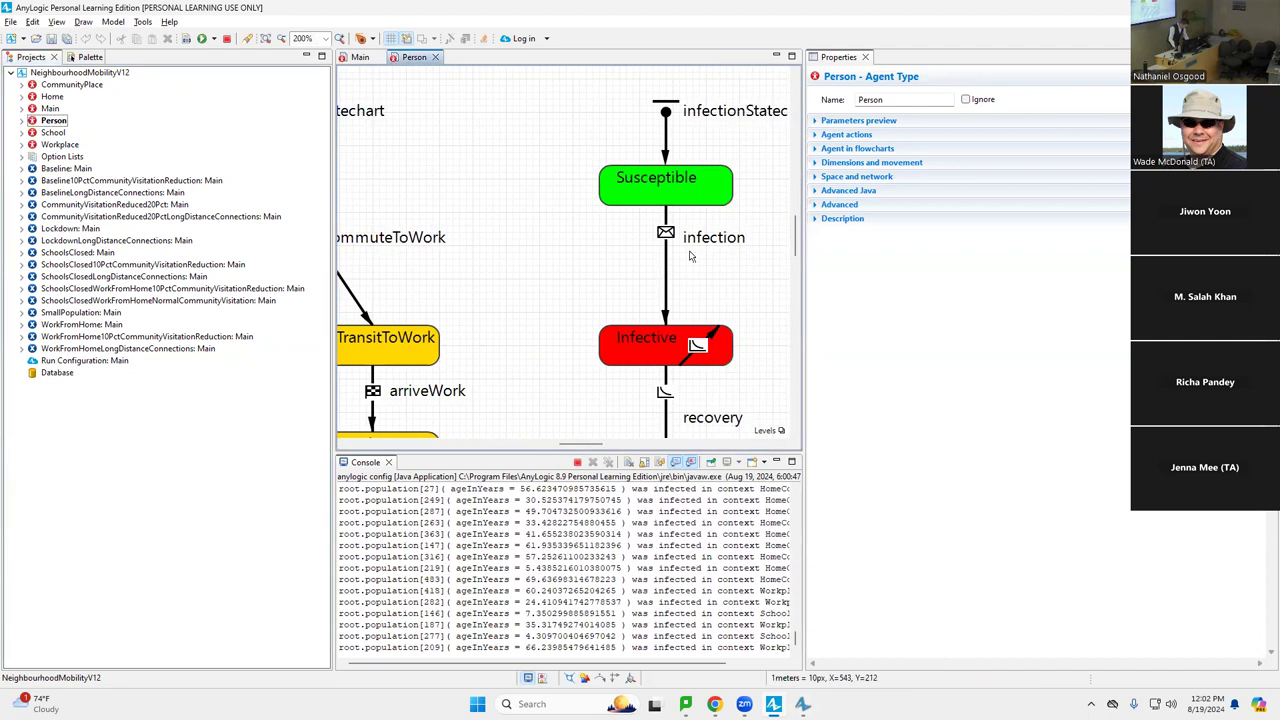
scroll(689, 256, "down", 3)
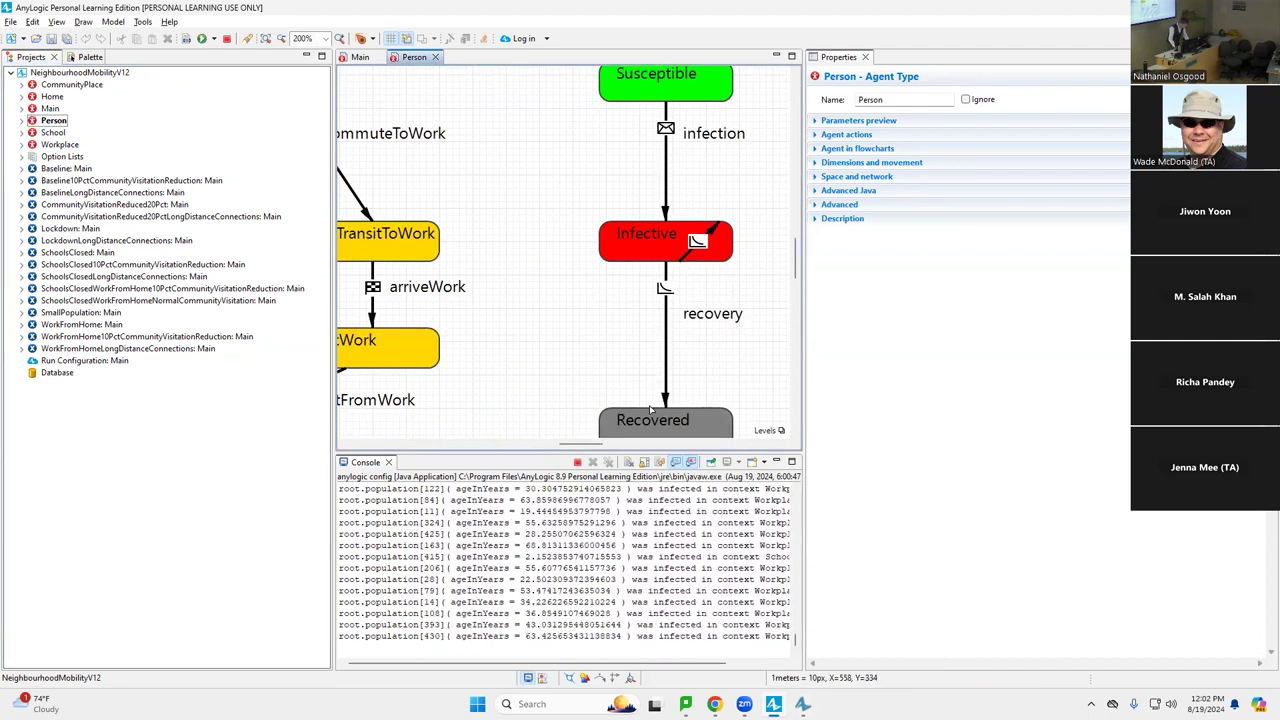
Step: Return to the running simulation and examine its charts of infection contexts, times infected, prevalence and cumulative infections
key("alt+Tab")
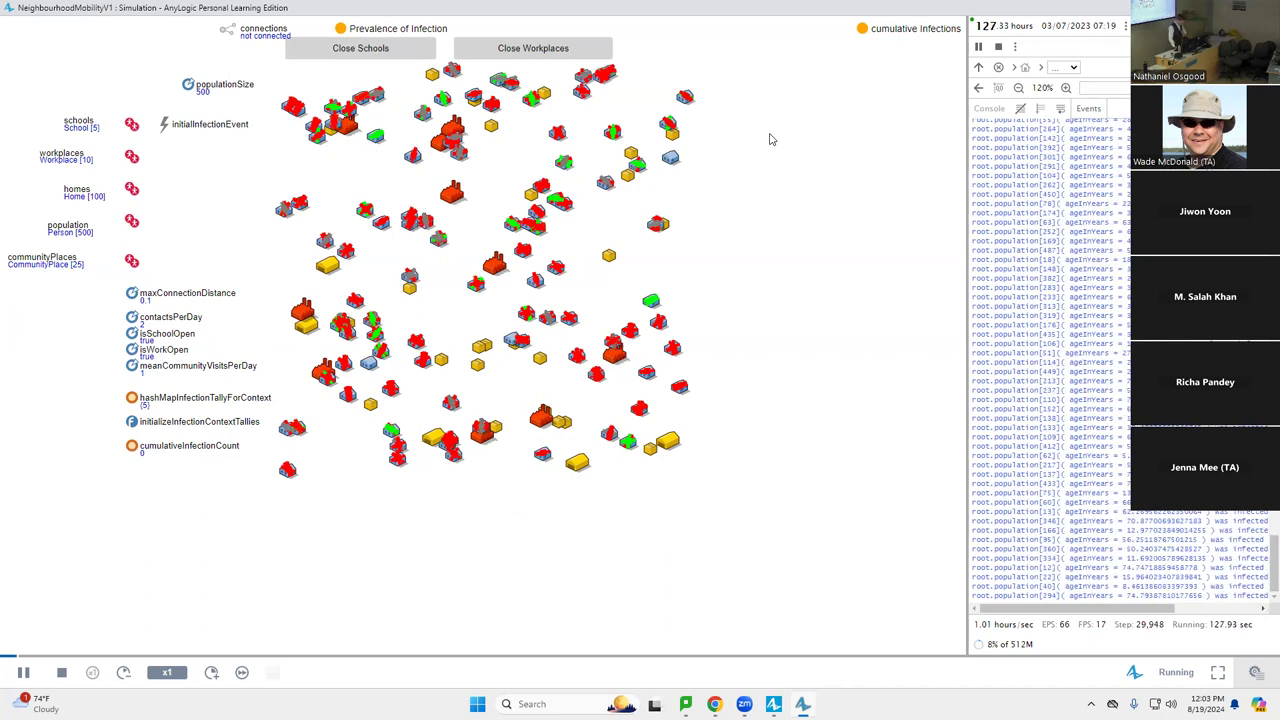
left_click_drag(766, 166, 511, 594)
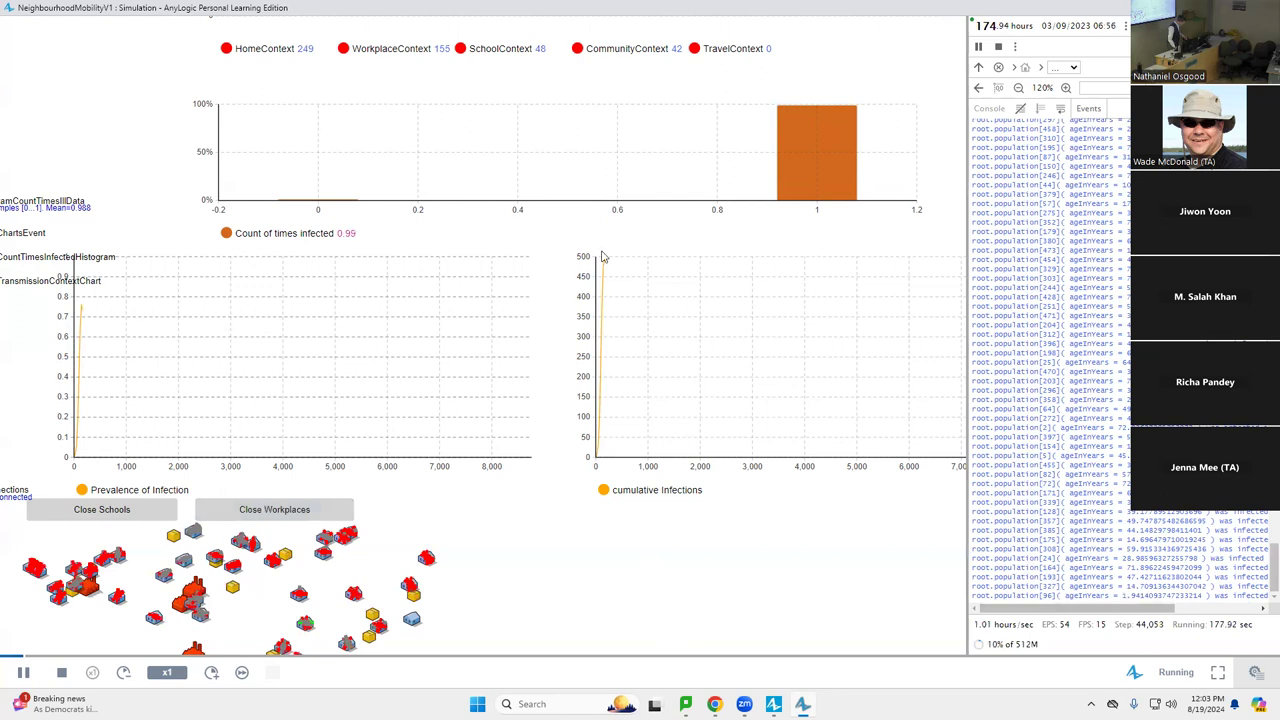
scroll(594, 309, "up", 3)
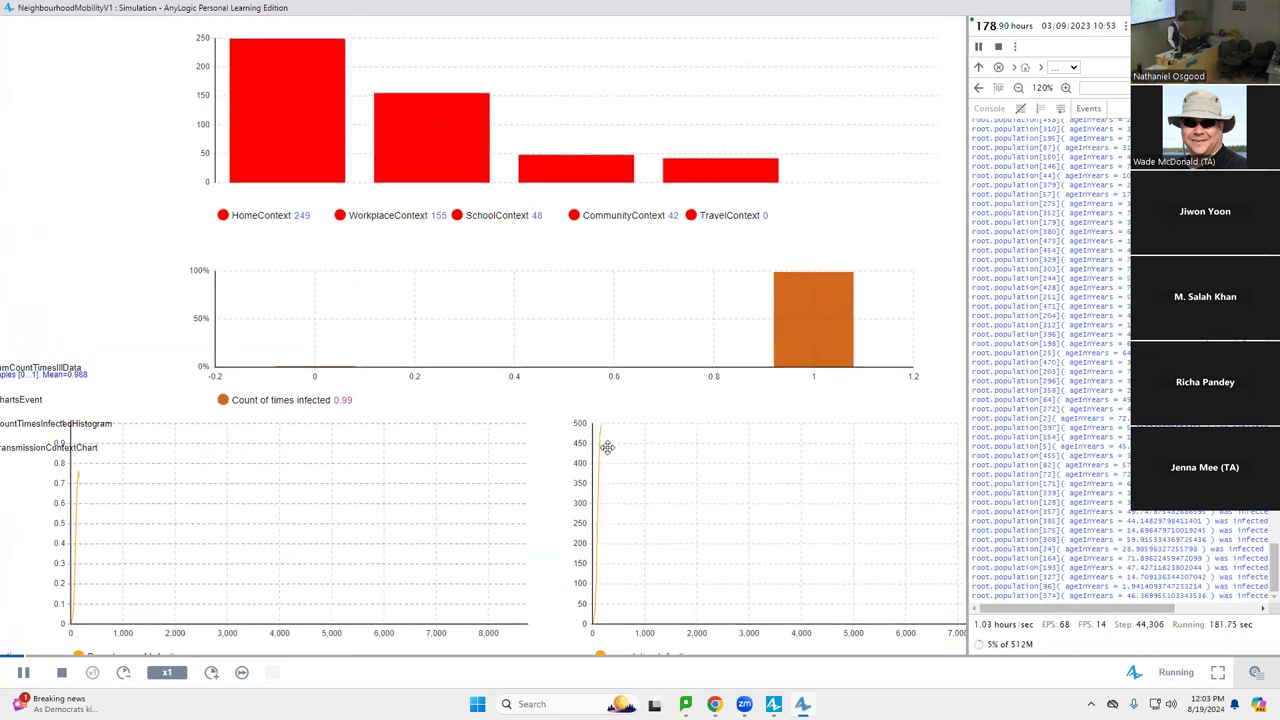
left_click_drag(612, 396, 600, 486)
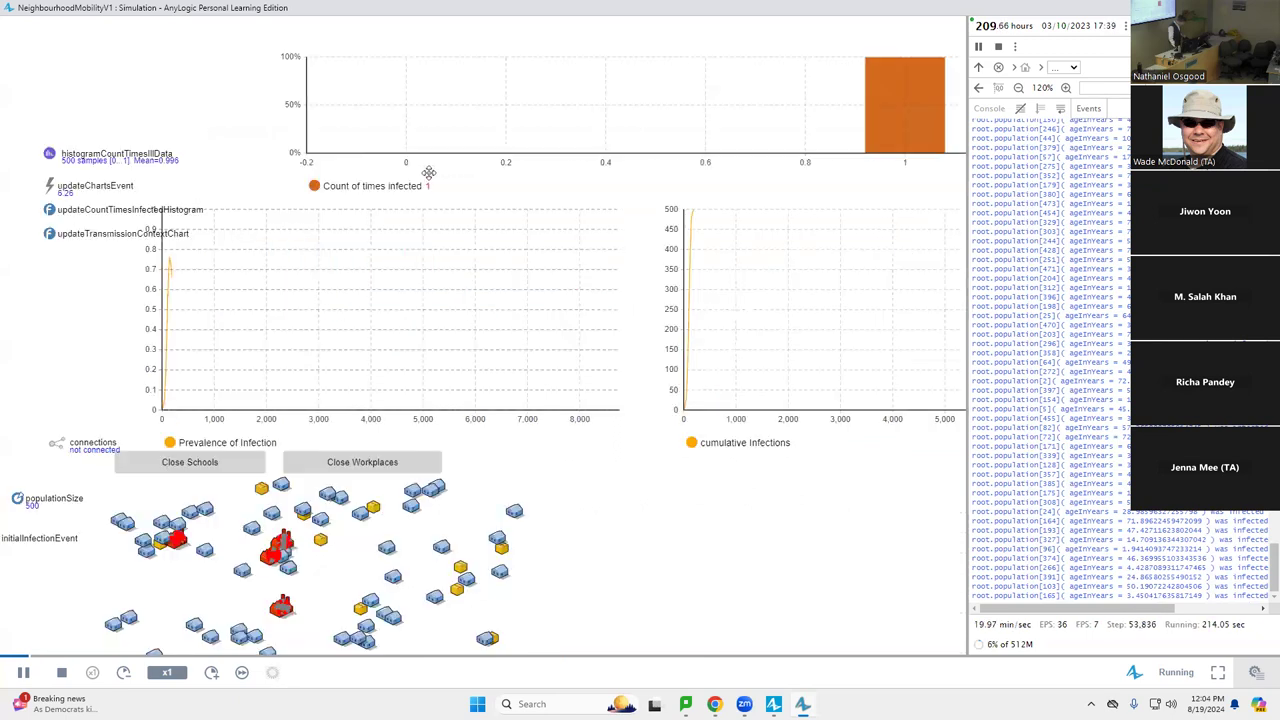
scroll(424, 156, "down", 5)
scroll(430, 292, "up", 3)
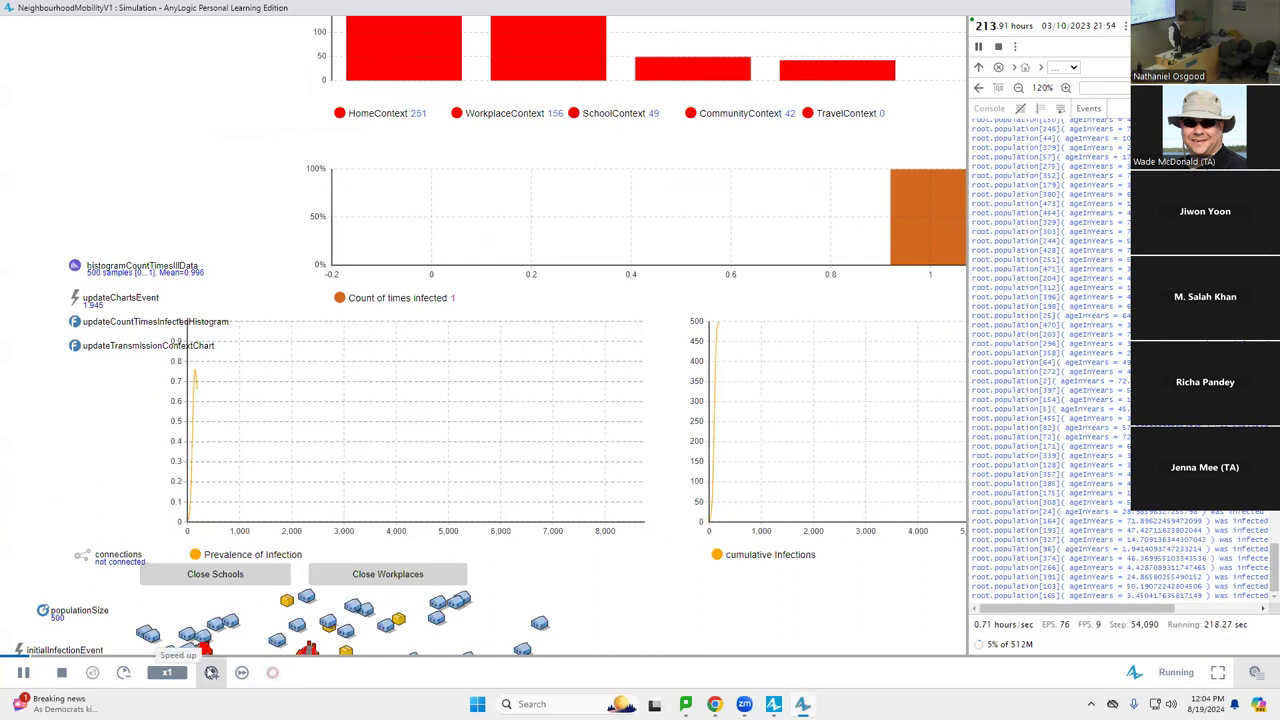
Step: Speed up the running simulation to x10
left_click(211, 672)
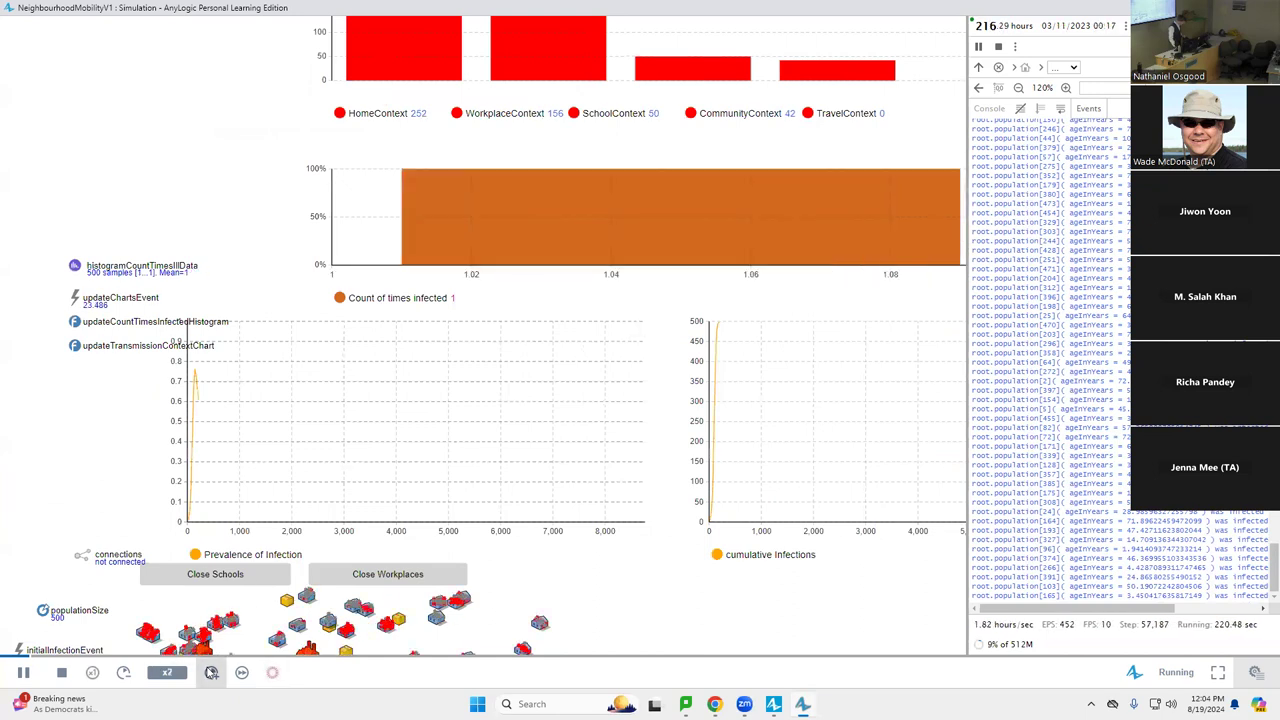
left_click(211, 672)
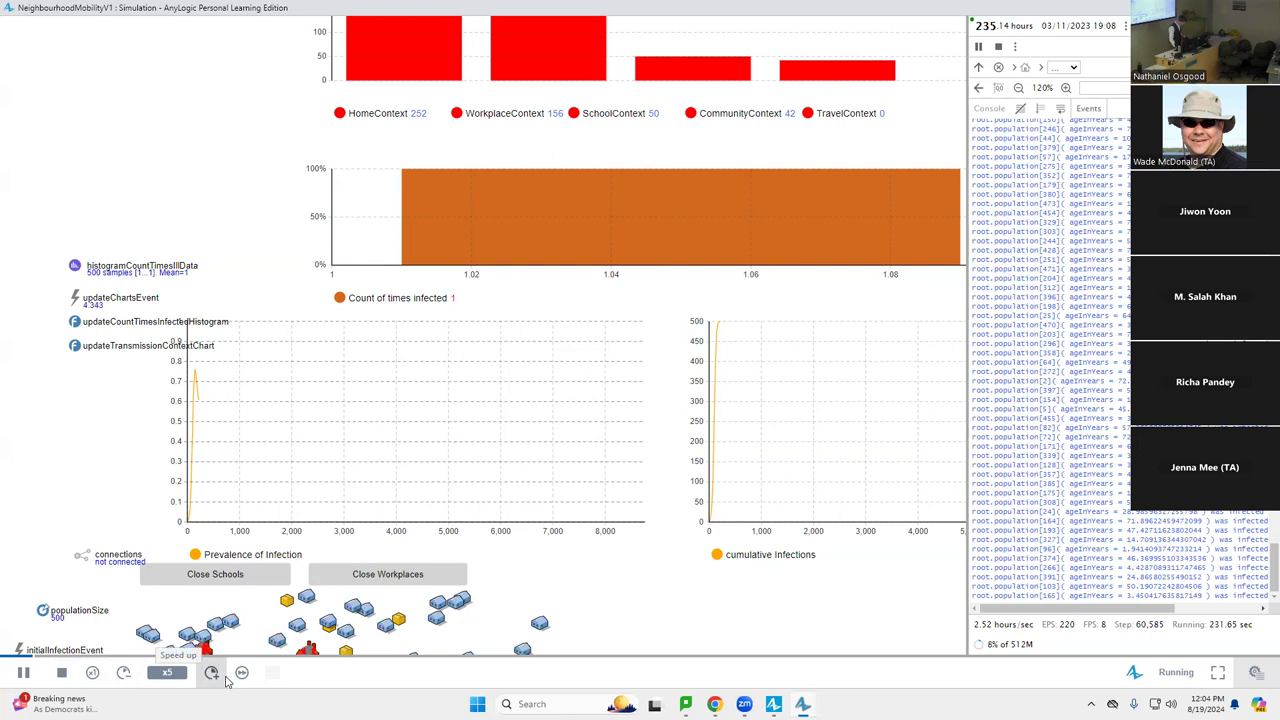
left_click(224, 676)
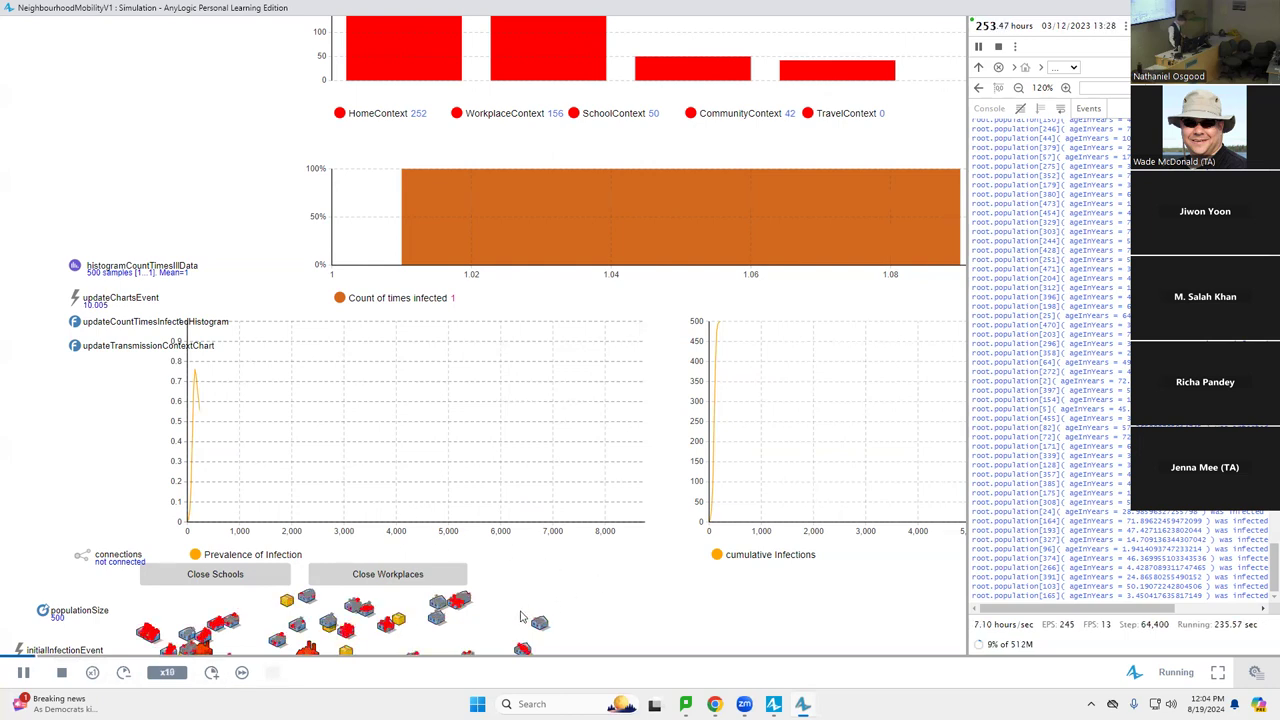
left_click(239, 679)
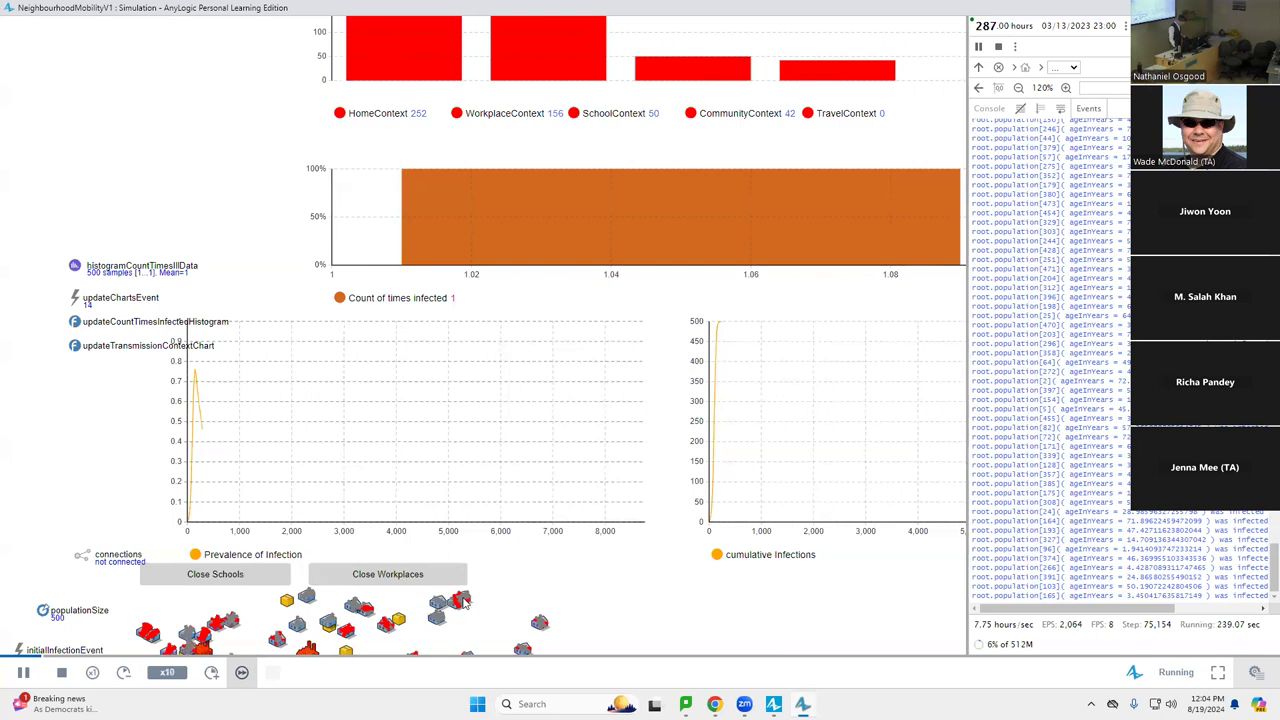
Step: Dive into the population agents in the running simulation and inspect the location and infection statecharts of persons 0 and 1
scroll(506, 363, "down", 5)
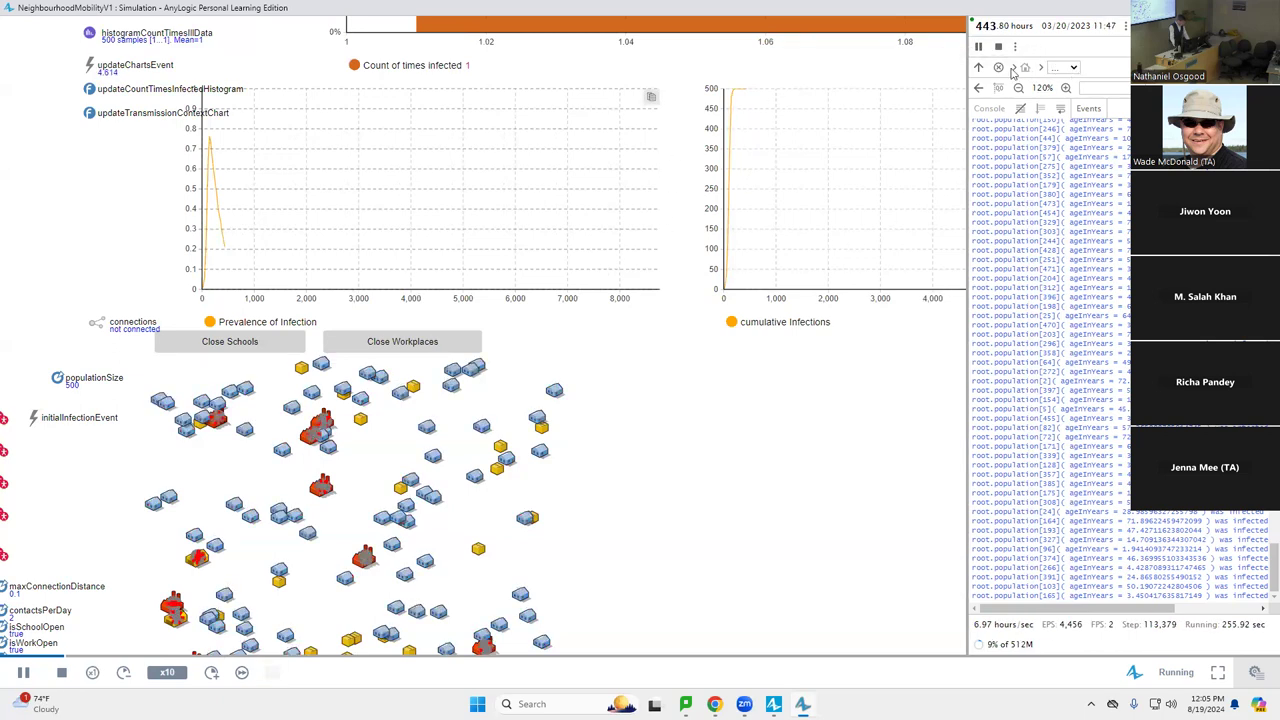
left_click(1074, 68)
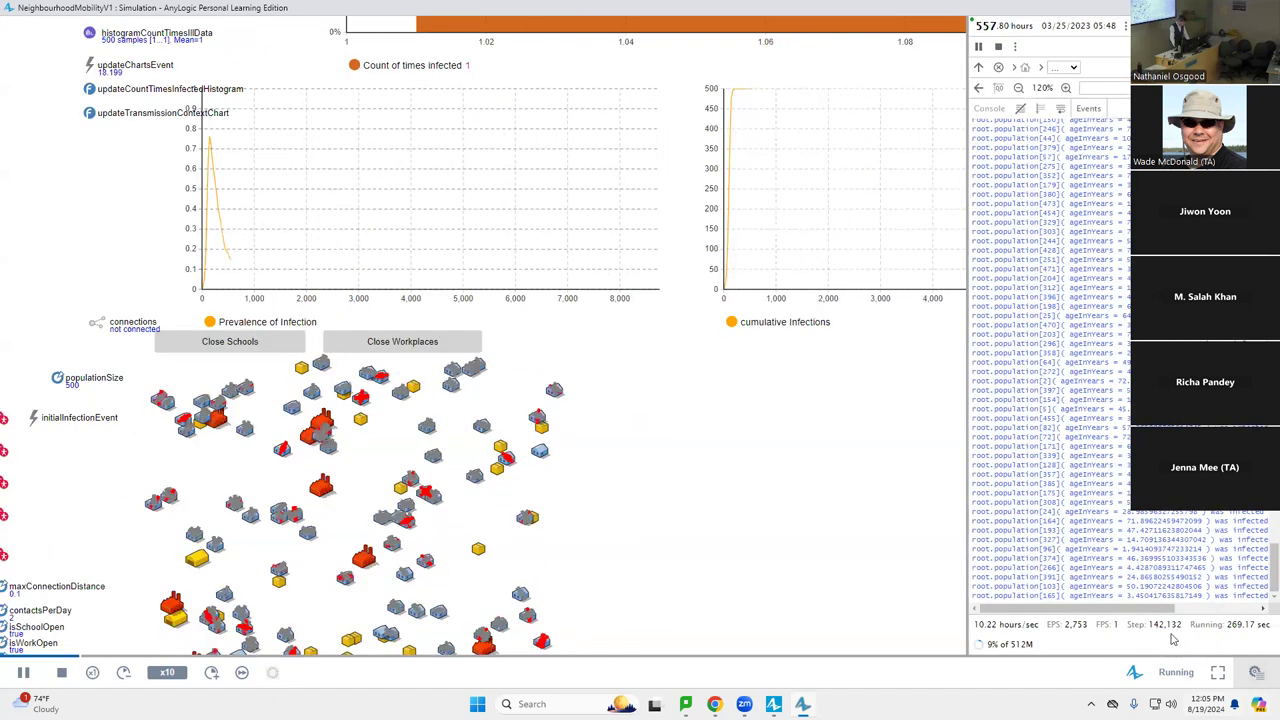
left_click(1071, 68)
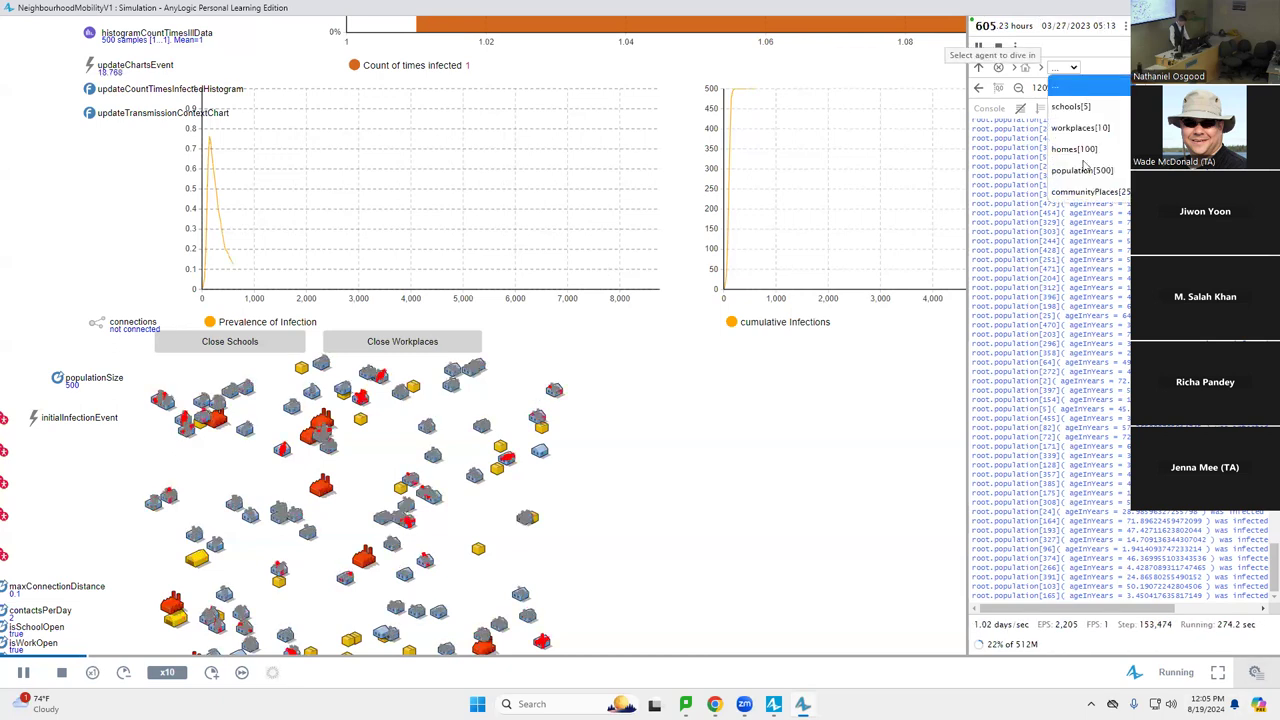
left_click(1083, 169)
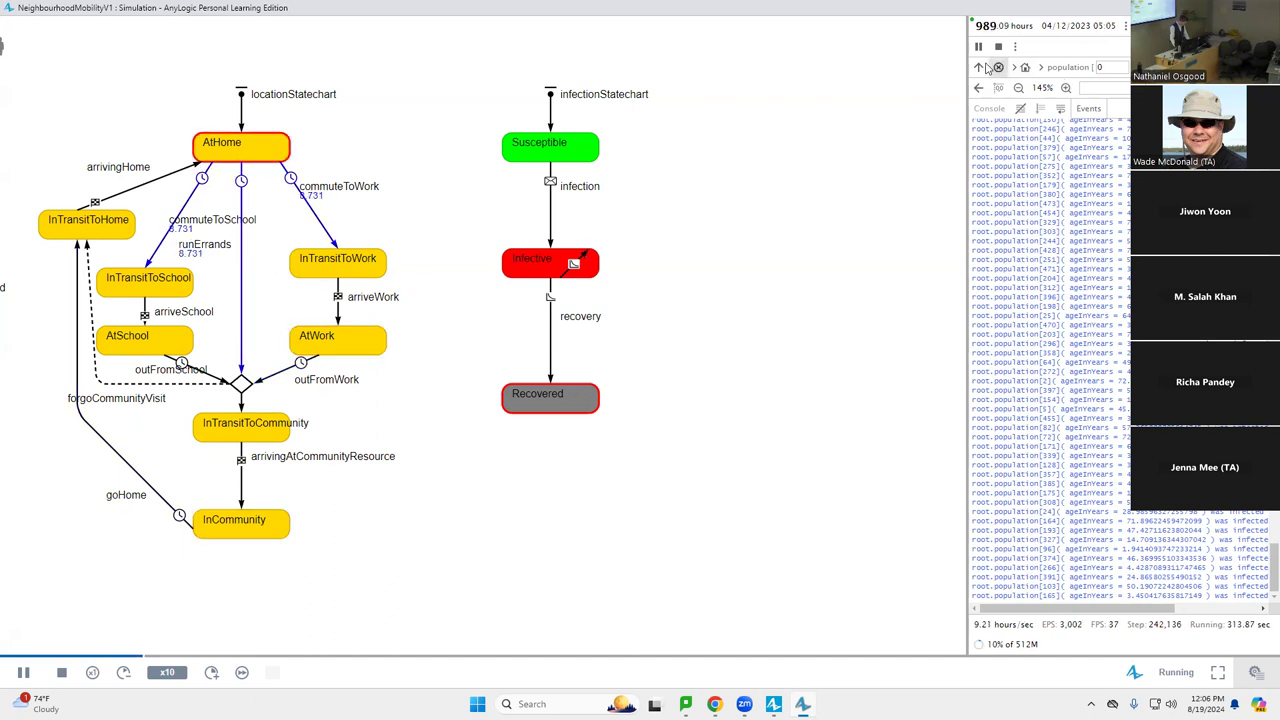
left_click(1124, 65)
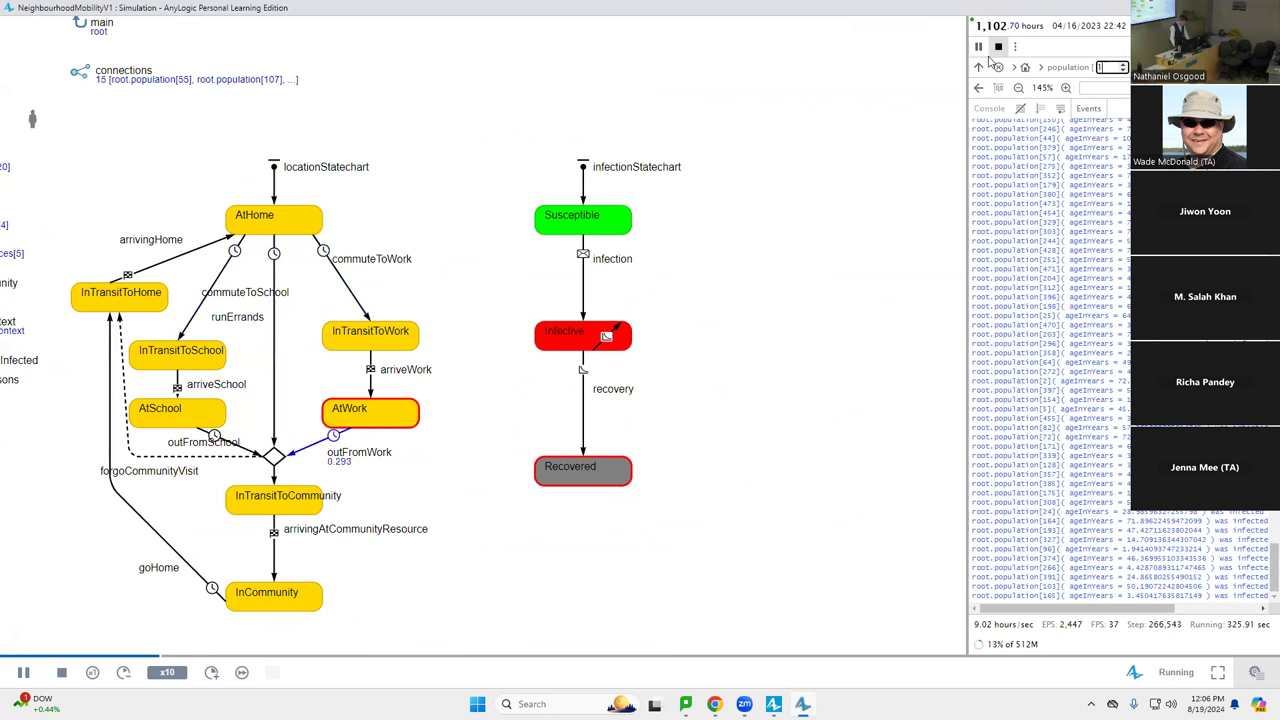
Step: Go back up to the Main agent and examine the prevalence, infection context and times-infected charts
left_click(979, 66)
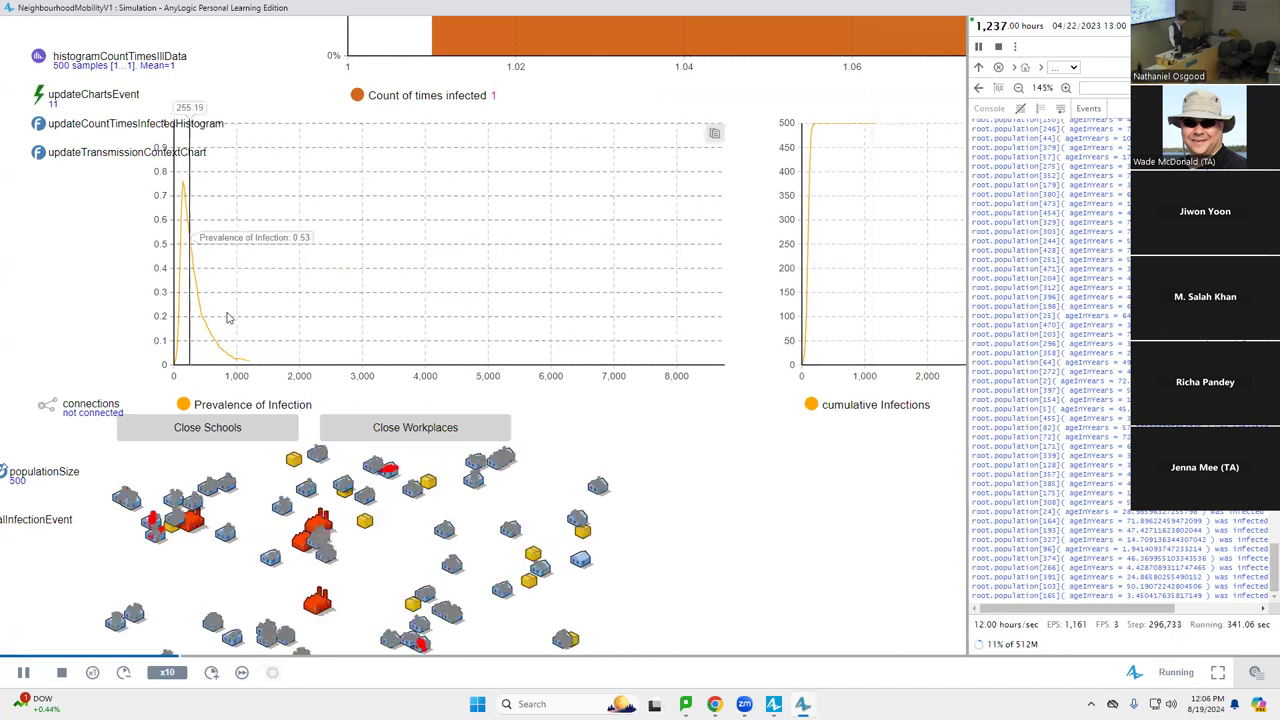
left_click_drag(528, 170, 446, 598)
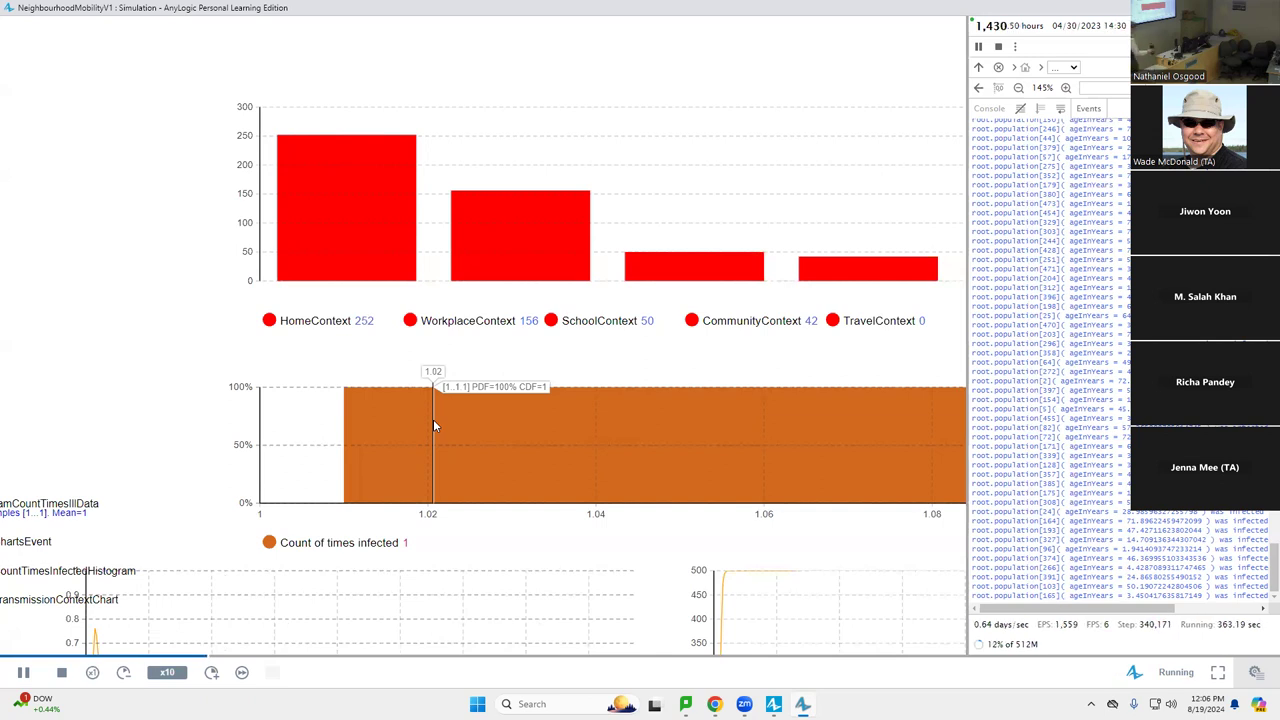
Step: Switch to the Google Slides presentation and read the Agent-Based Modeling and OP PARTIES Framework slides
key("alt+Tab")
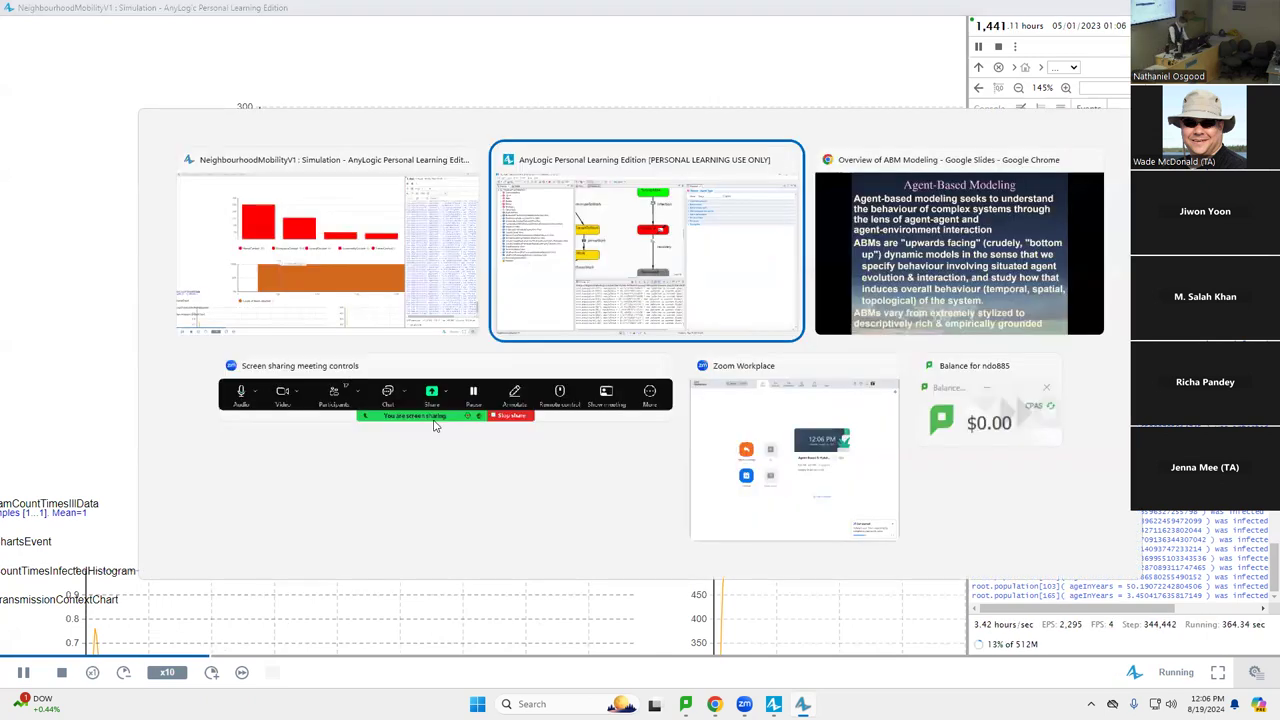
key("alt+Tab")
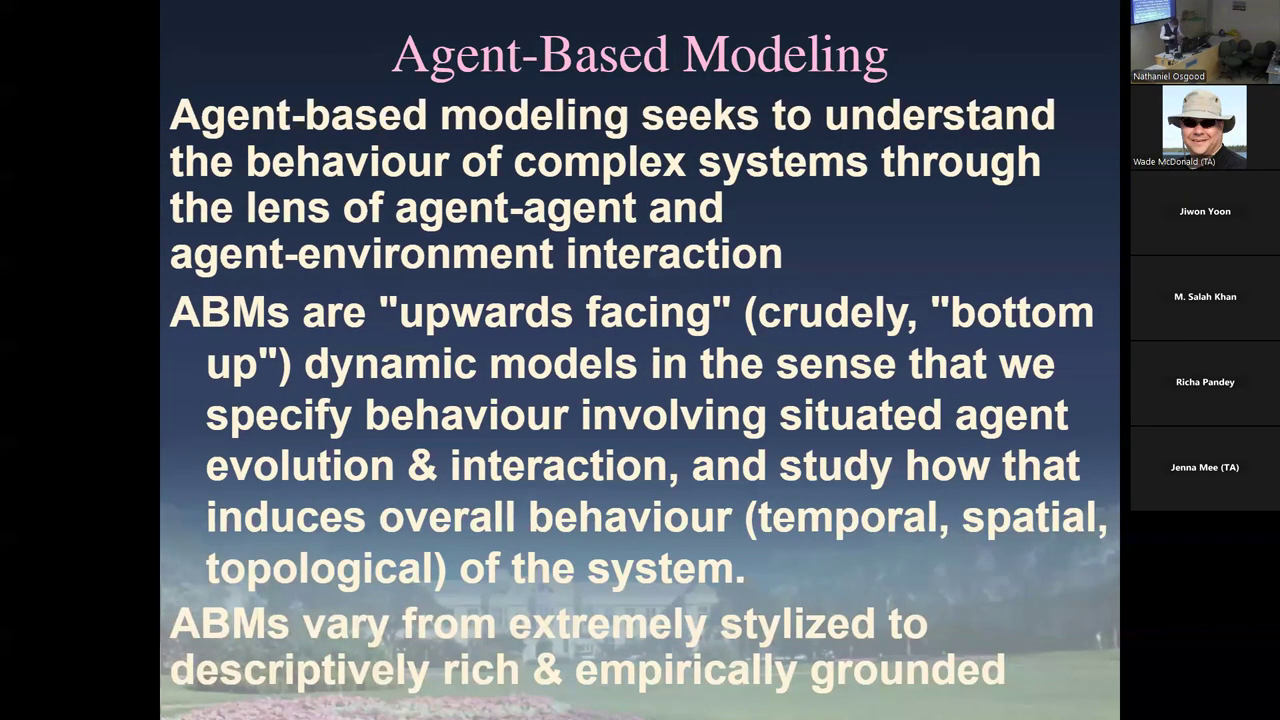
key("alt+Tab")
key("alt+Tab")
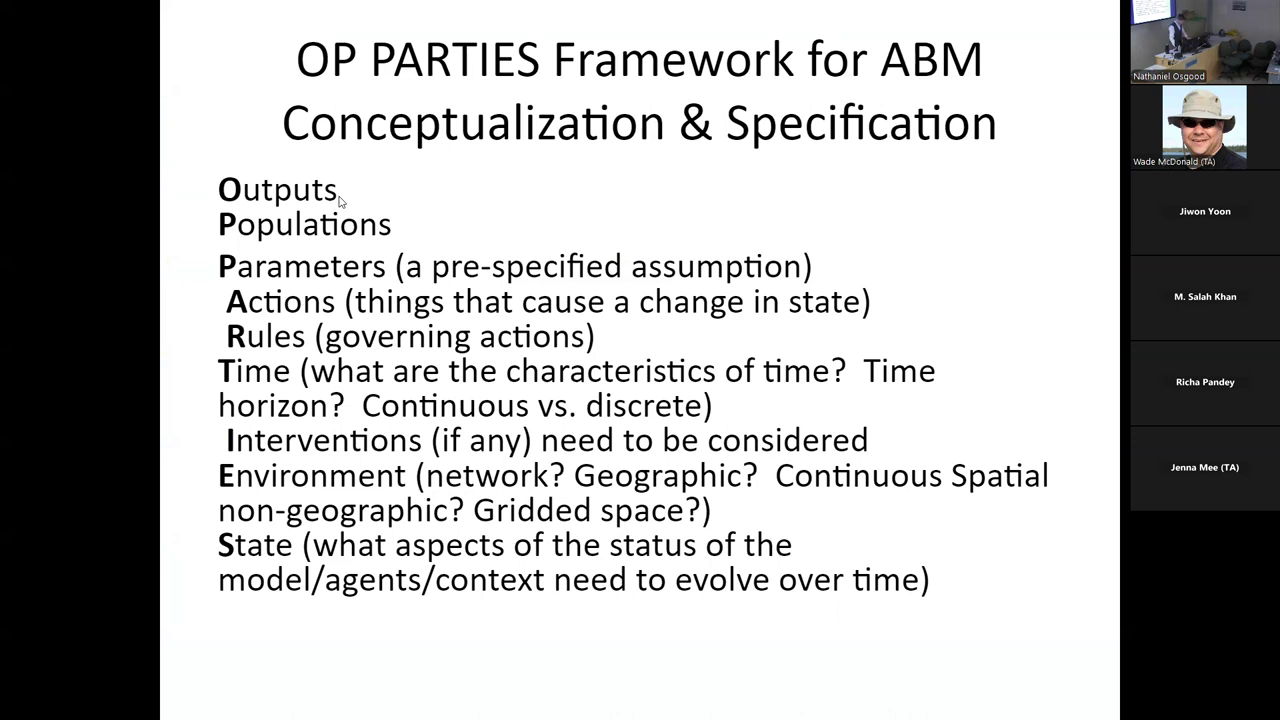
Step: Switch to the running simulation to examine the infection context chart as an example of outputs, and return to the OP PARTIES slide
key("alt+Tab")
key("alt+Tab")
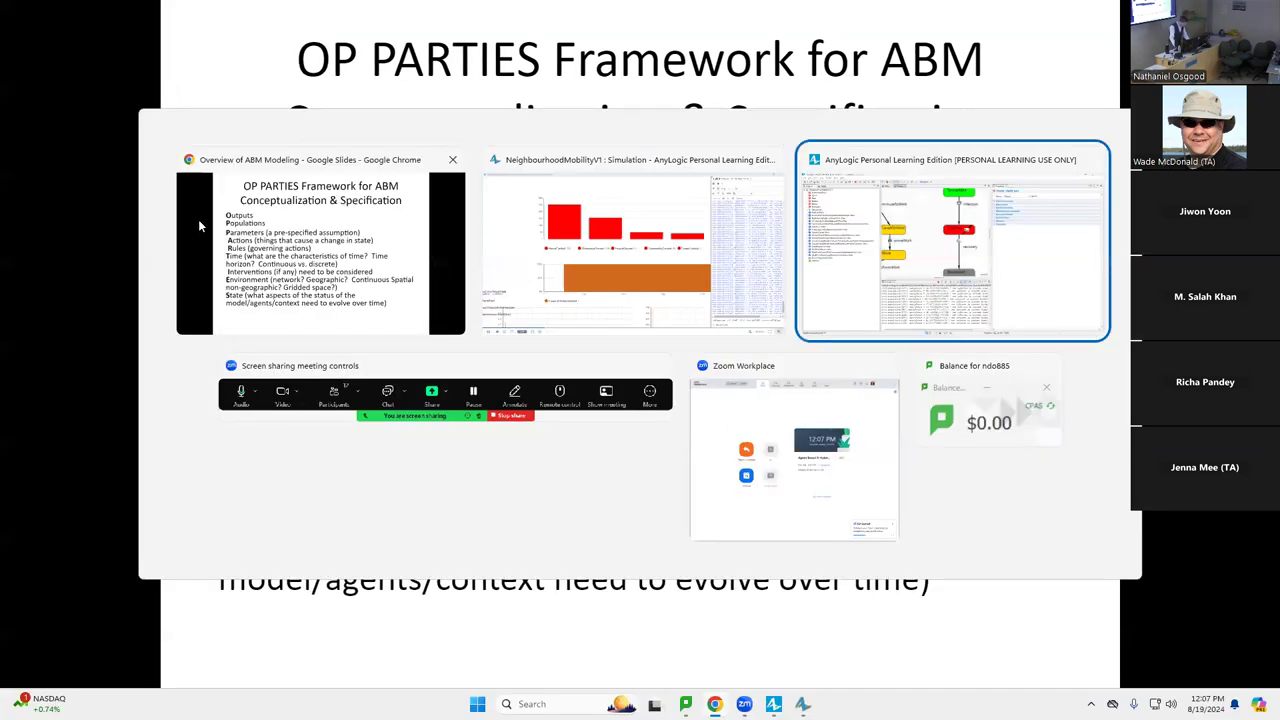
left_click(502, 251)
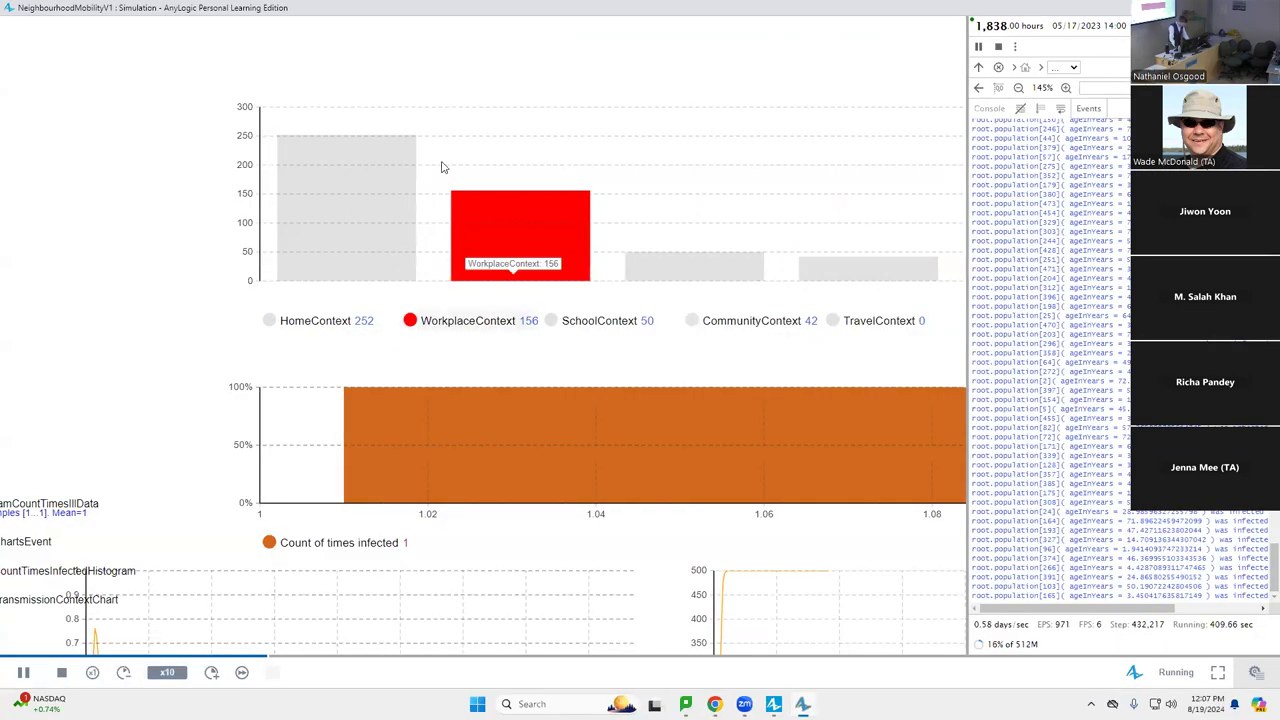
scroll(451, 145, "down", 3)
key("alt+Tab")
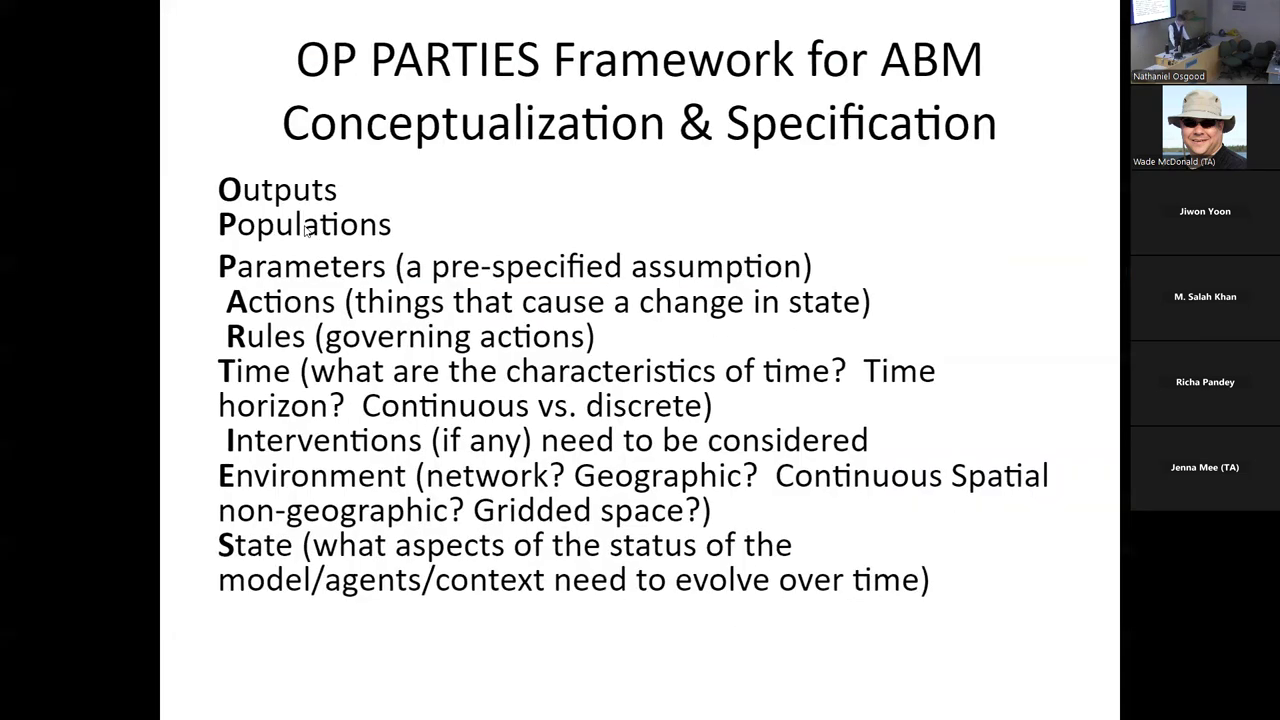
Step: Bring up the Main agent type in the AnyLogic model editor and examine its agent populations
key("alt+Tab")
key("Tab")
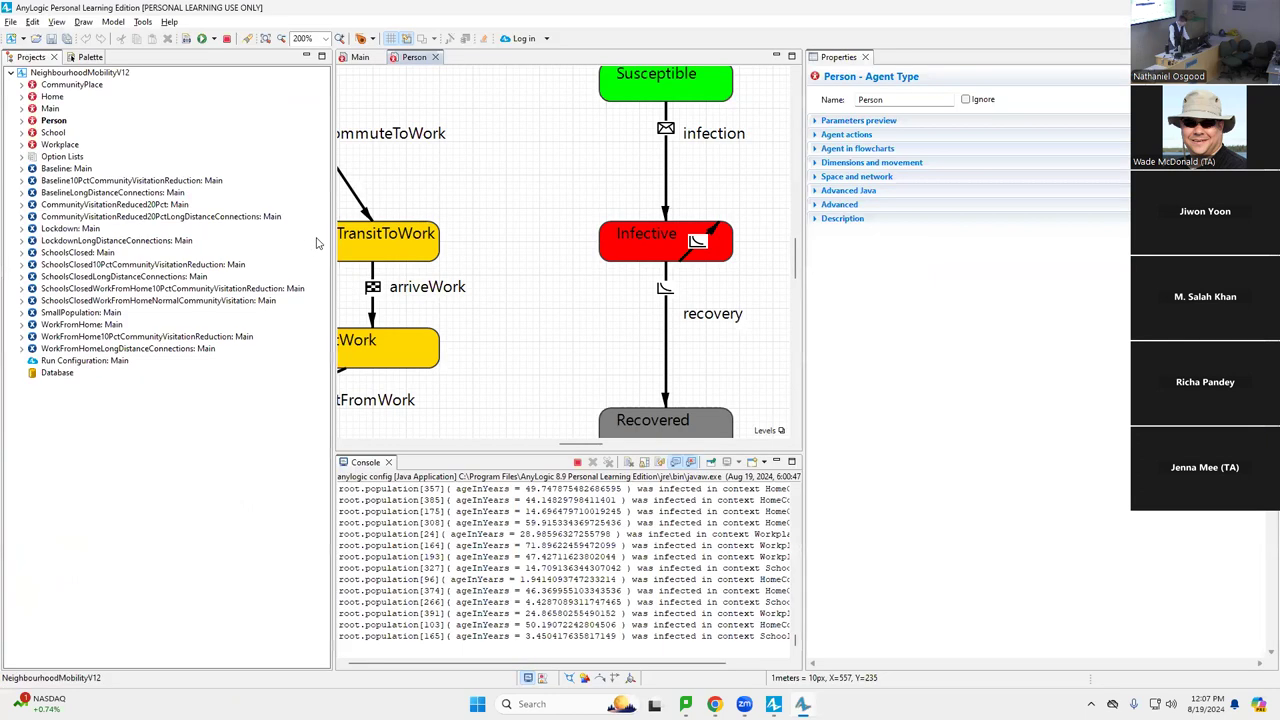
left_click(316, 243)
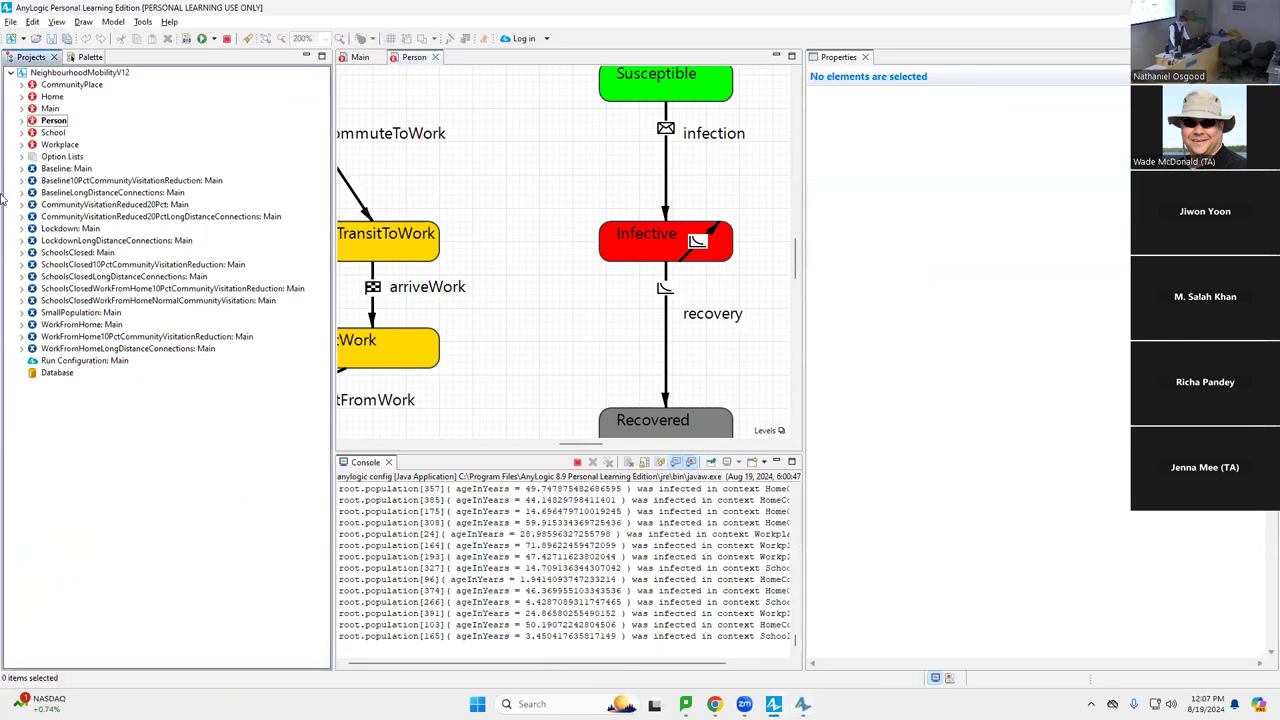
left_click(359, 57)
left_click(502, 224)
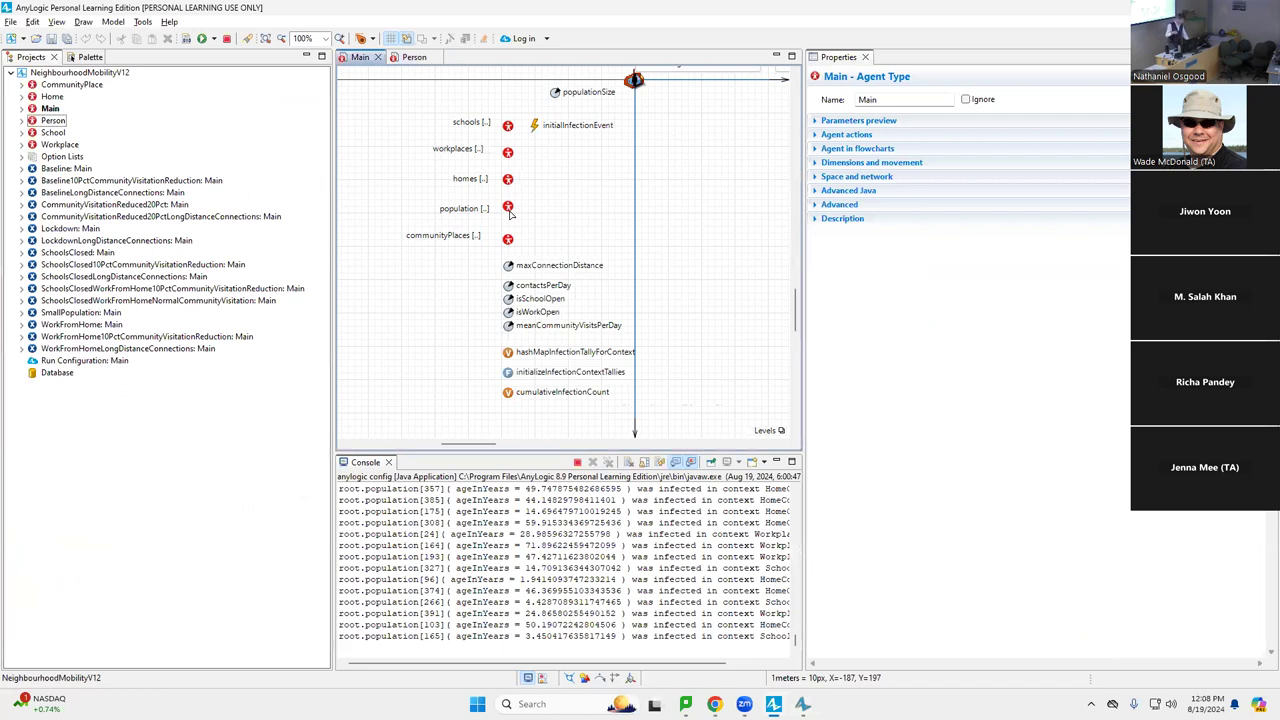
Step: Compare the OP PARTIES slide with the agent populations and parameters shown on Main in the running simulation
key("alt+Tab")
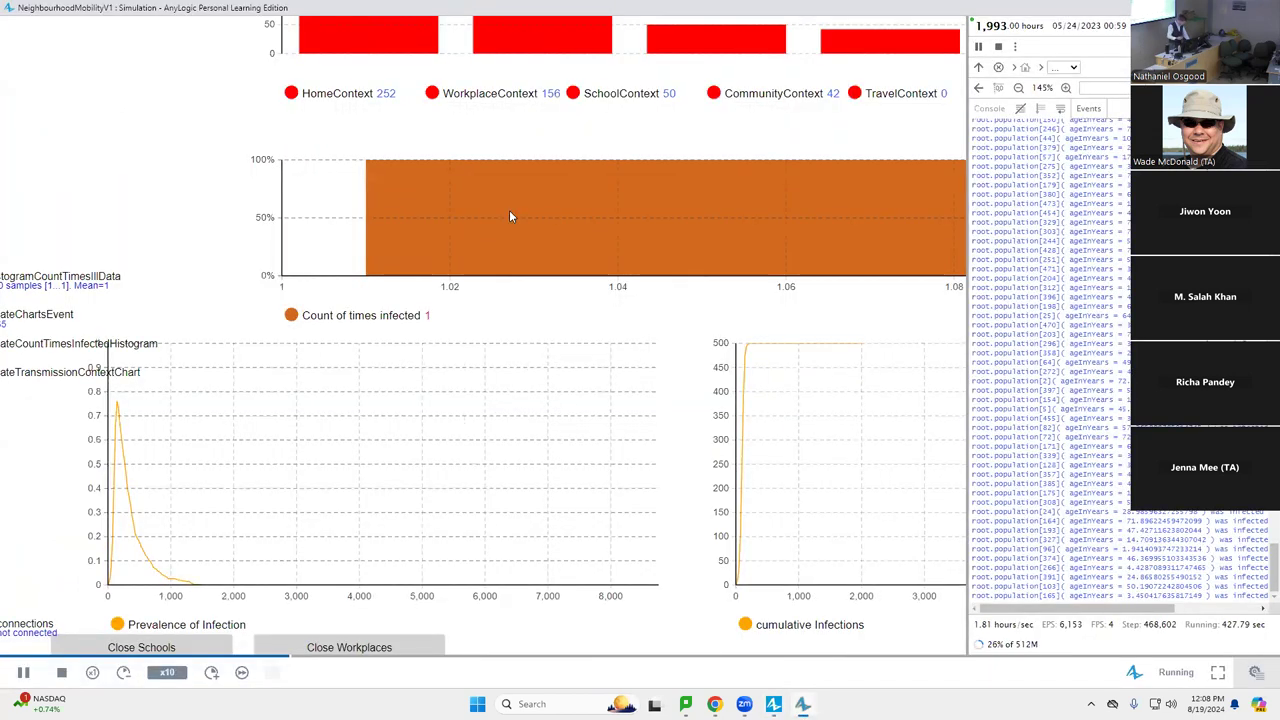
key("alt+Tab")
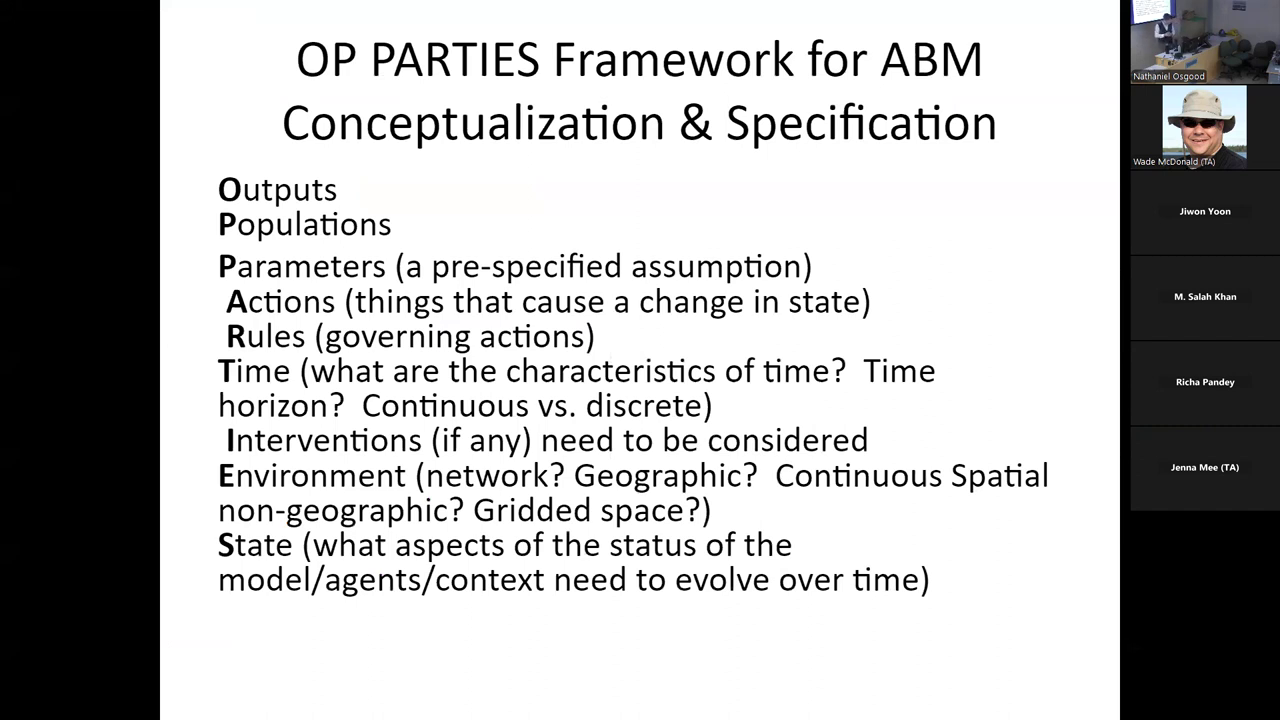
key("alt+Tab")
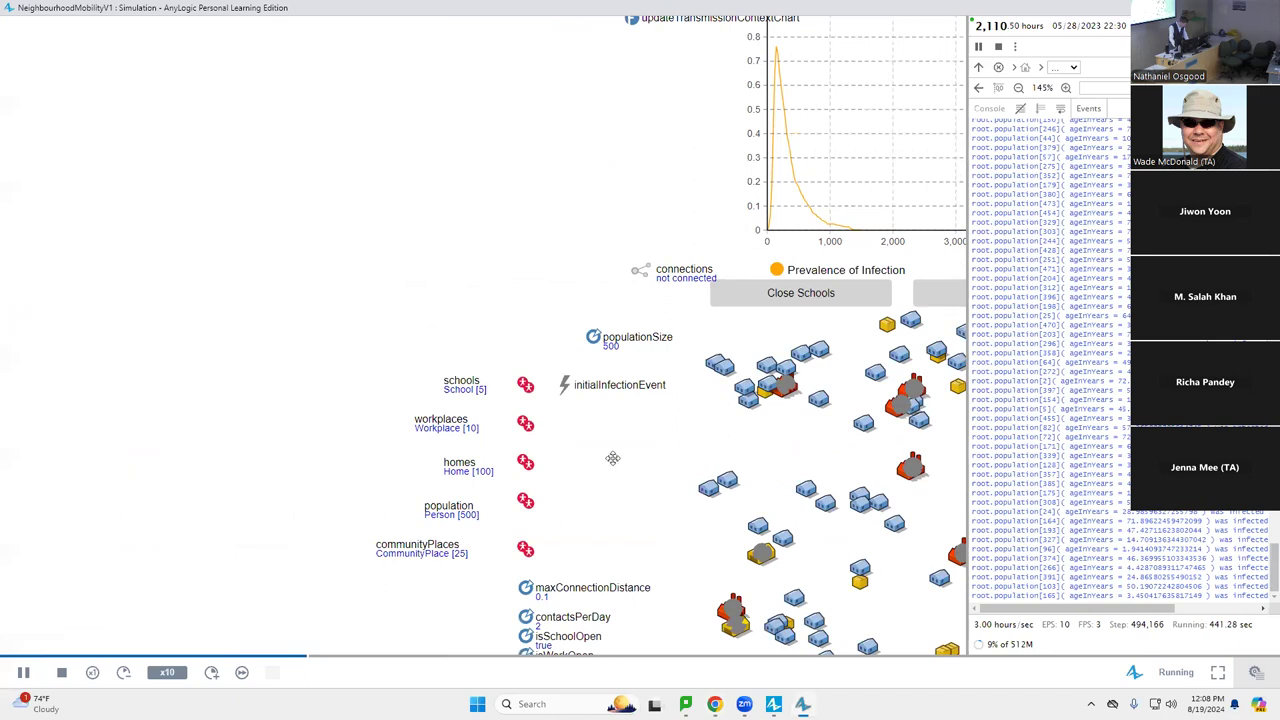
scroll(607, 277, "down", 3)
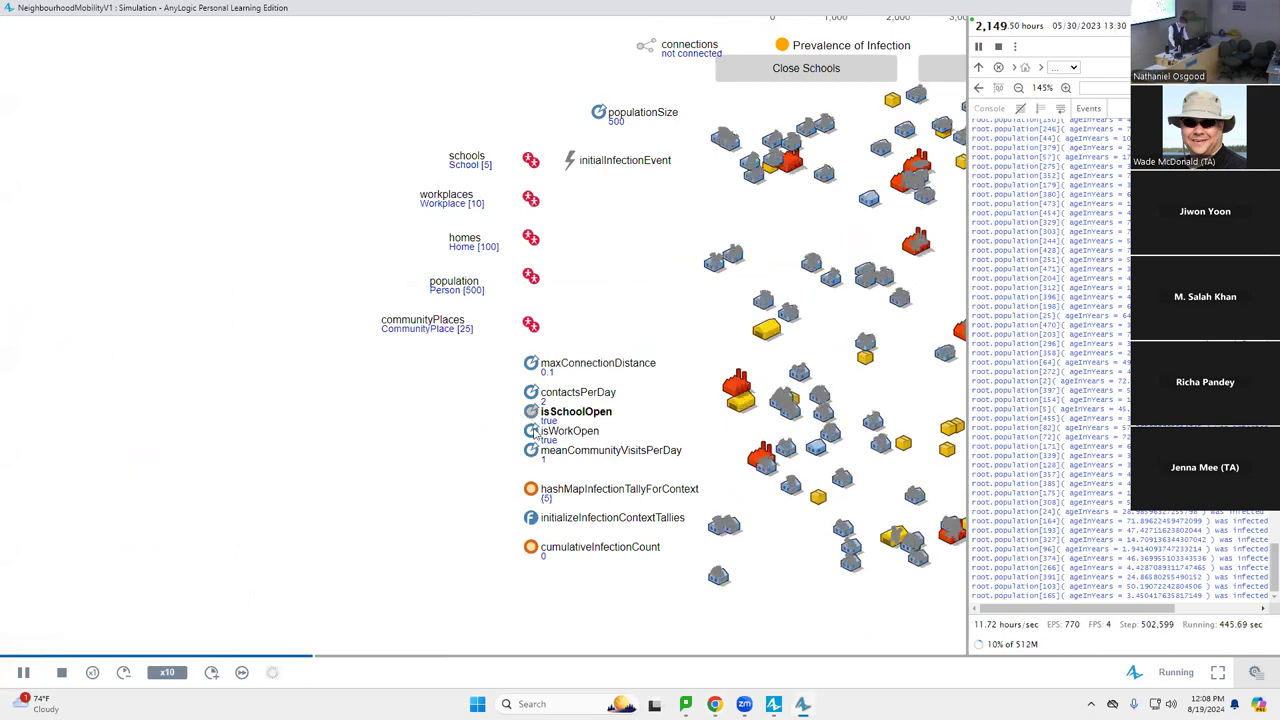
key("alt+Tab")
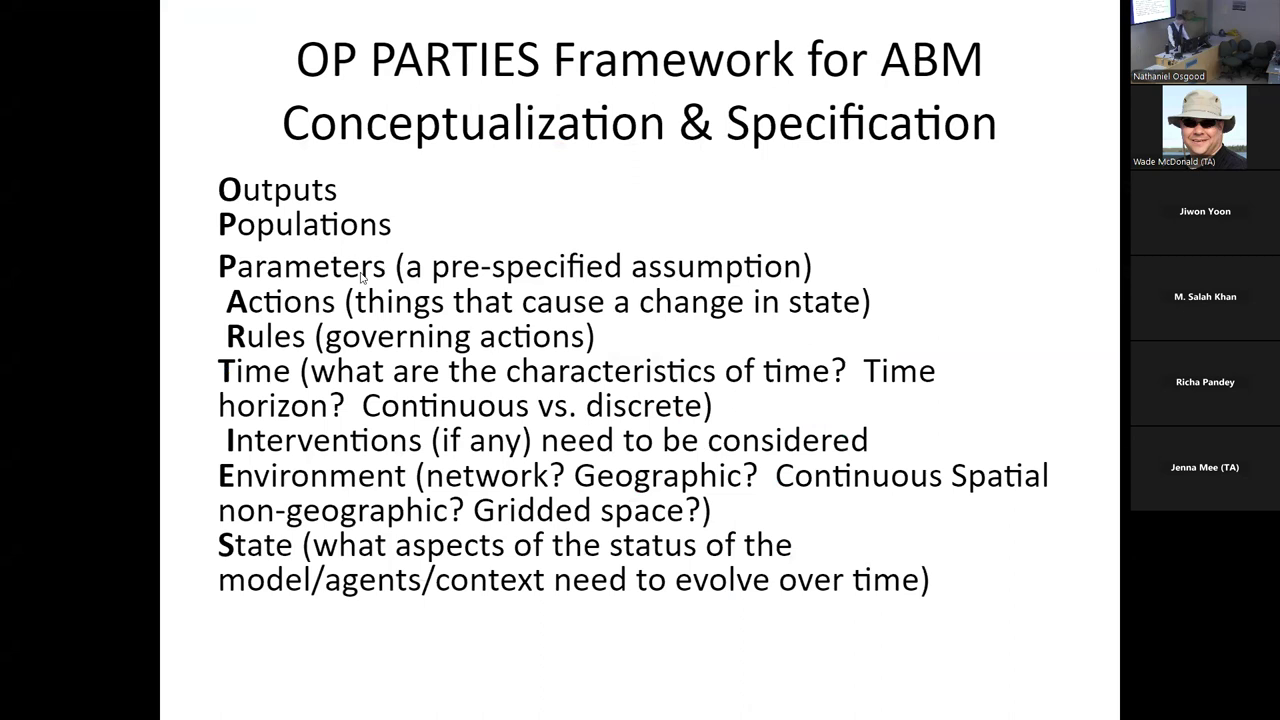
Step: Dive into the population agents in the running simulation, inspect person 0's parameters and statecharts, and return to the slide
key("alt+Tab")
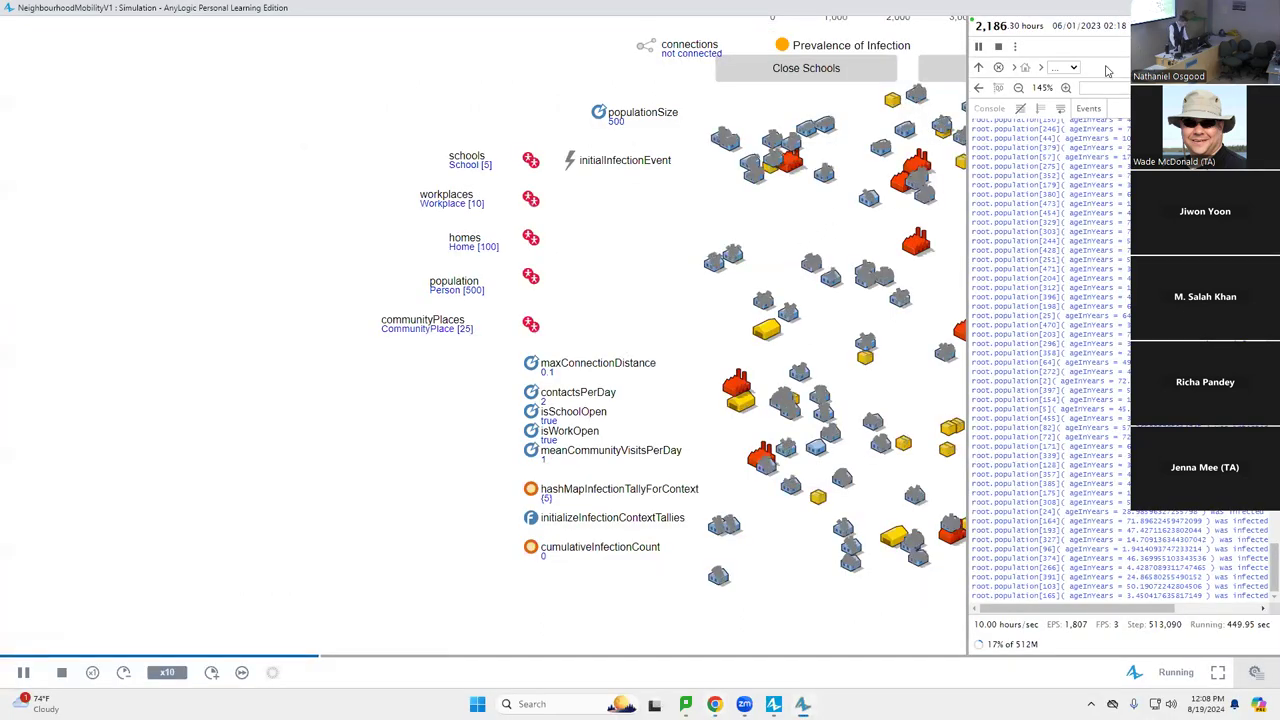
left_click(1069, 69)
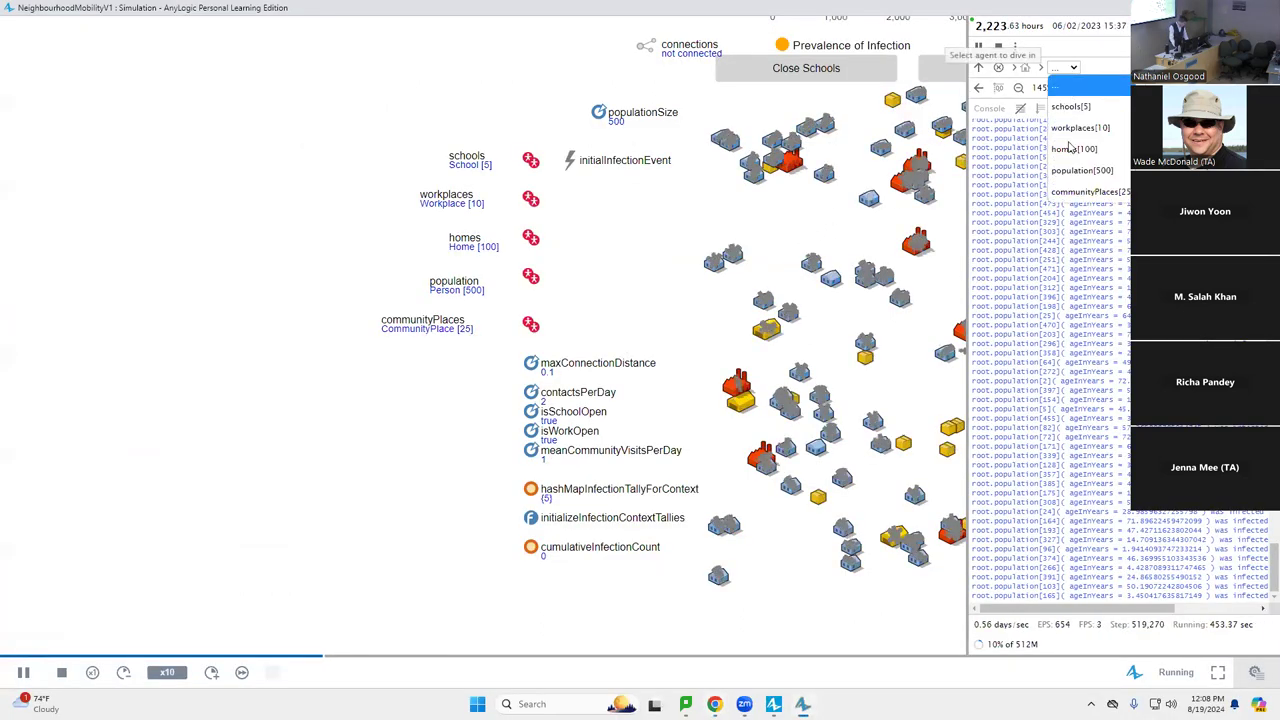
left_click(1068, 172)
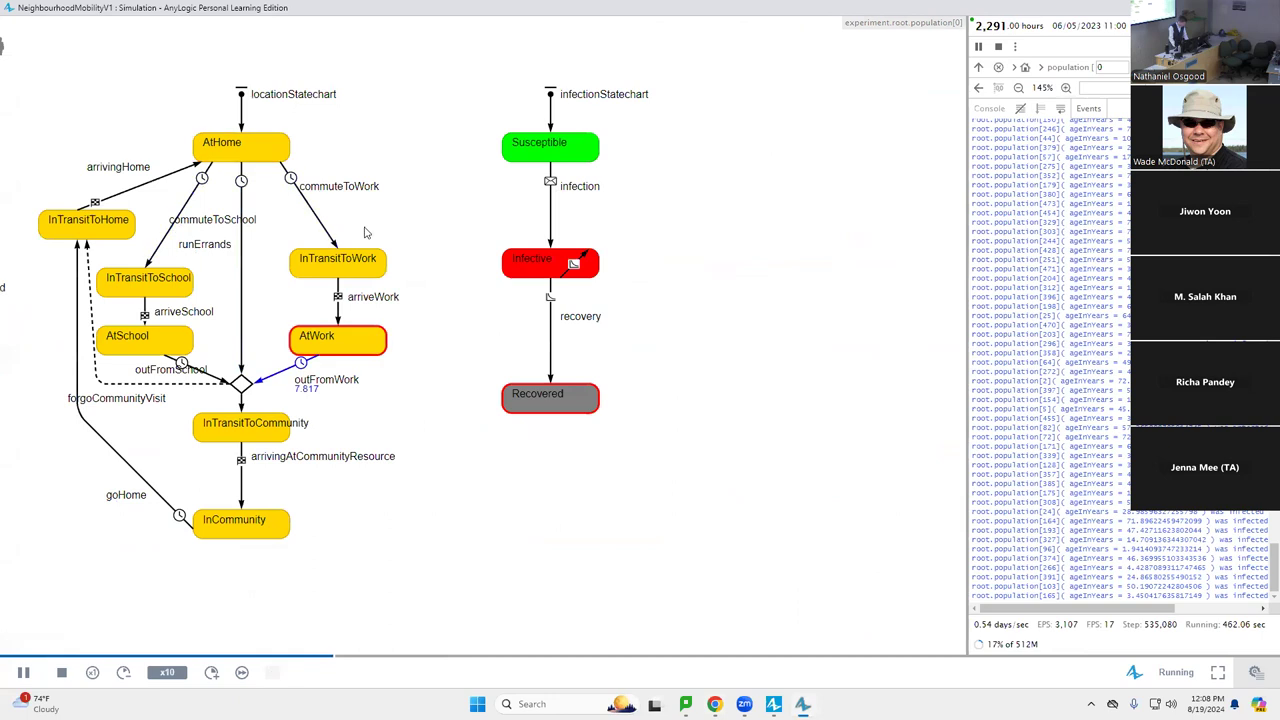
left_click_drag(0, 47, 33, 41)
left_click_drag(0, 229, 298, 240)
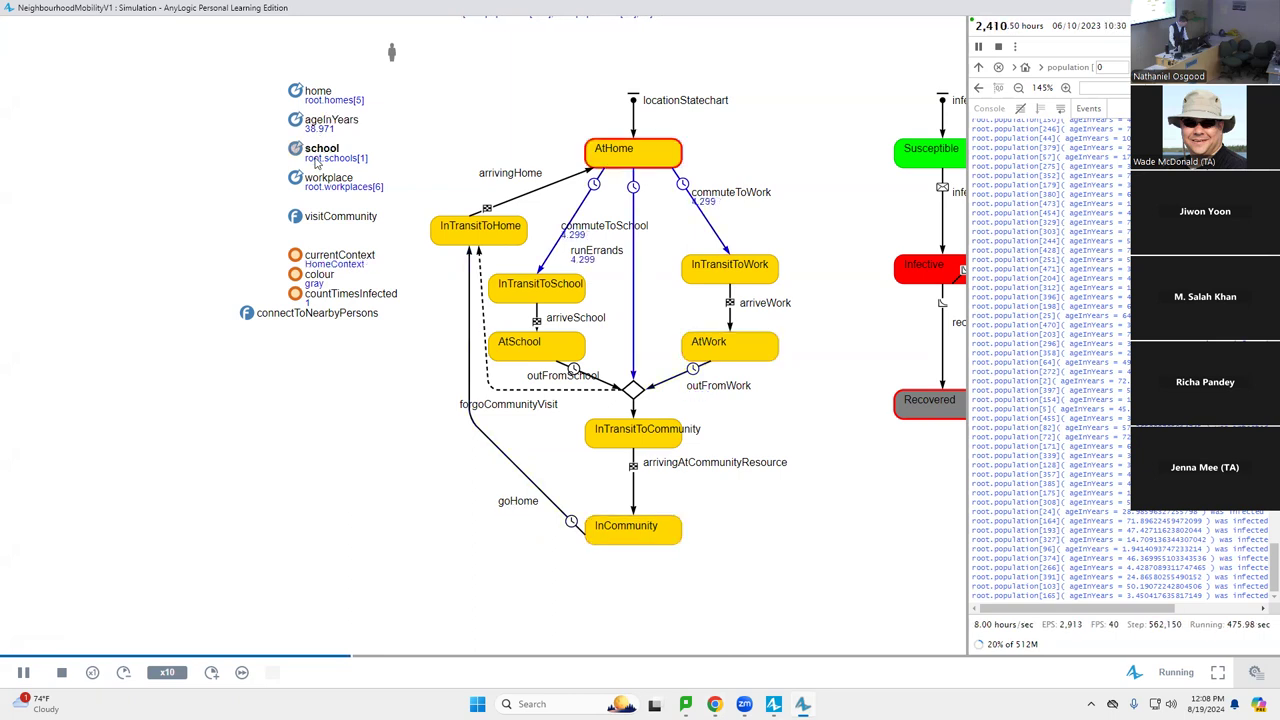
key("alt+Tab")
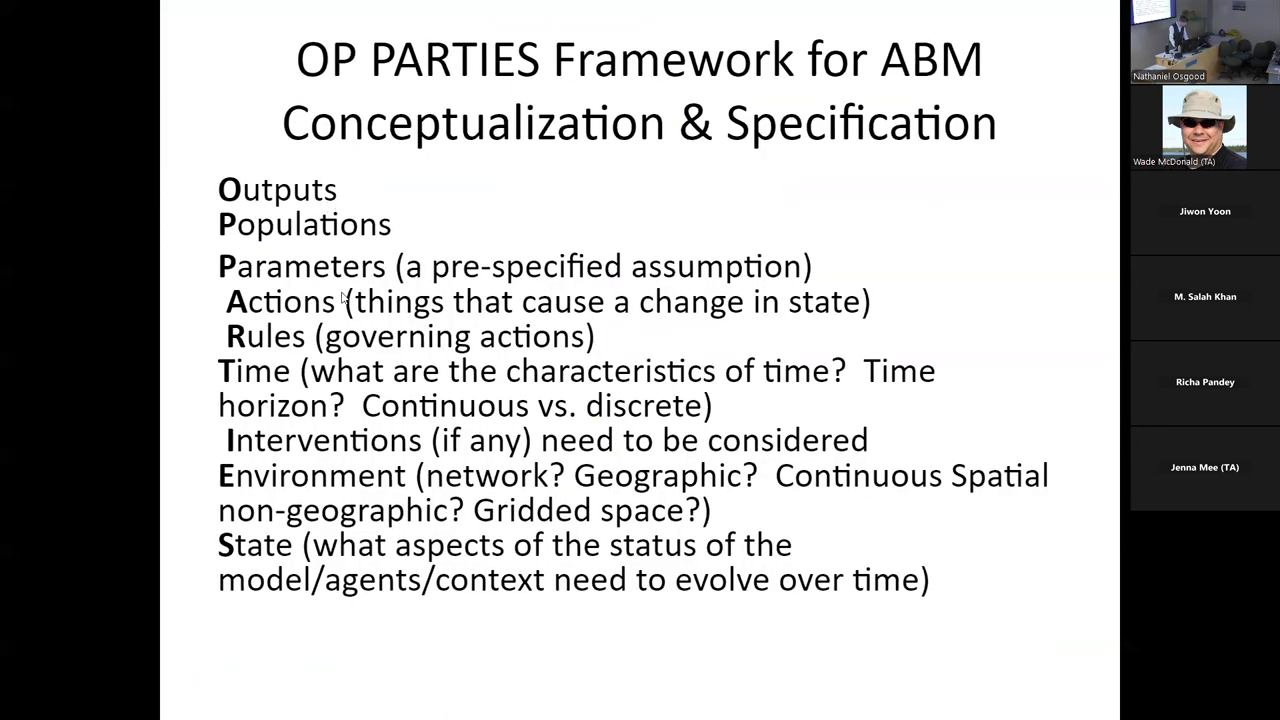
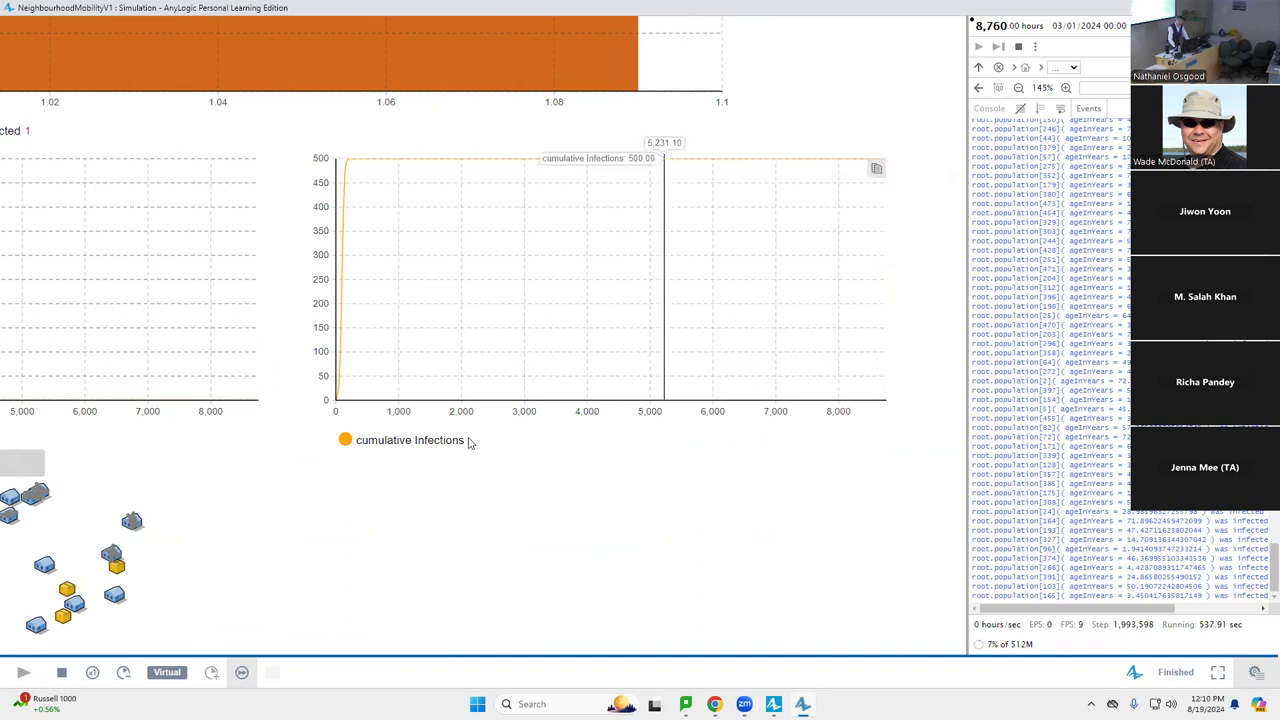
Step: Examine the prevalence and cumulative infections charts of the finished run, and stop the simulation
left_click_drag(420, 506, 880, 420)
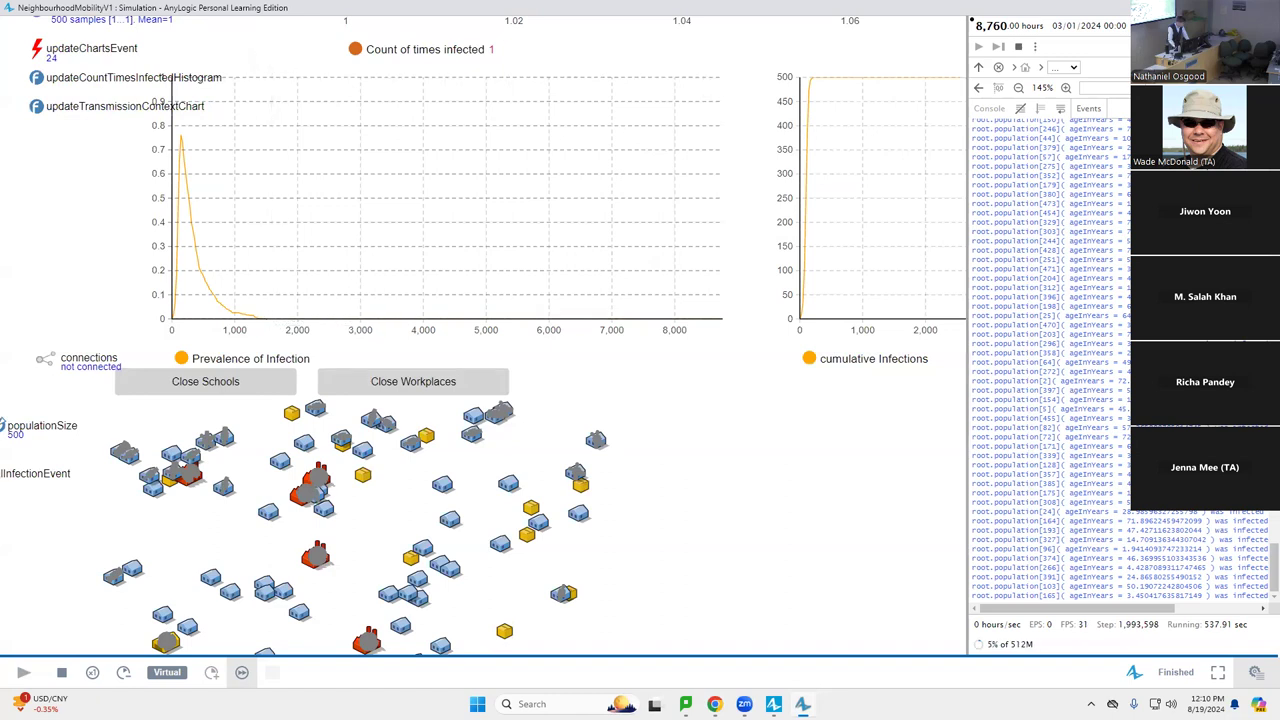
key("alt+Tab")
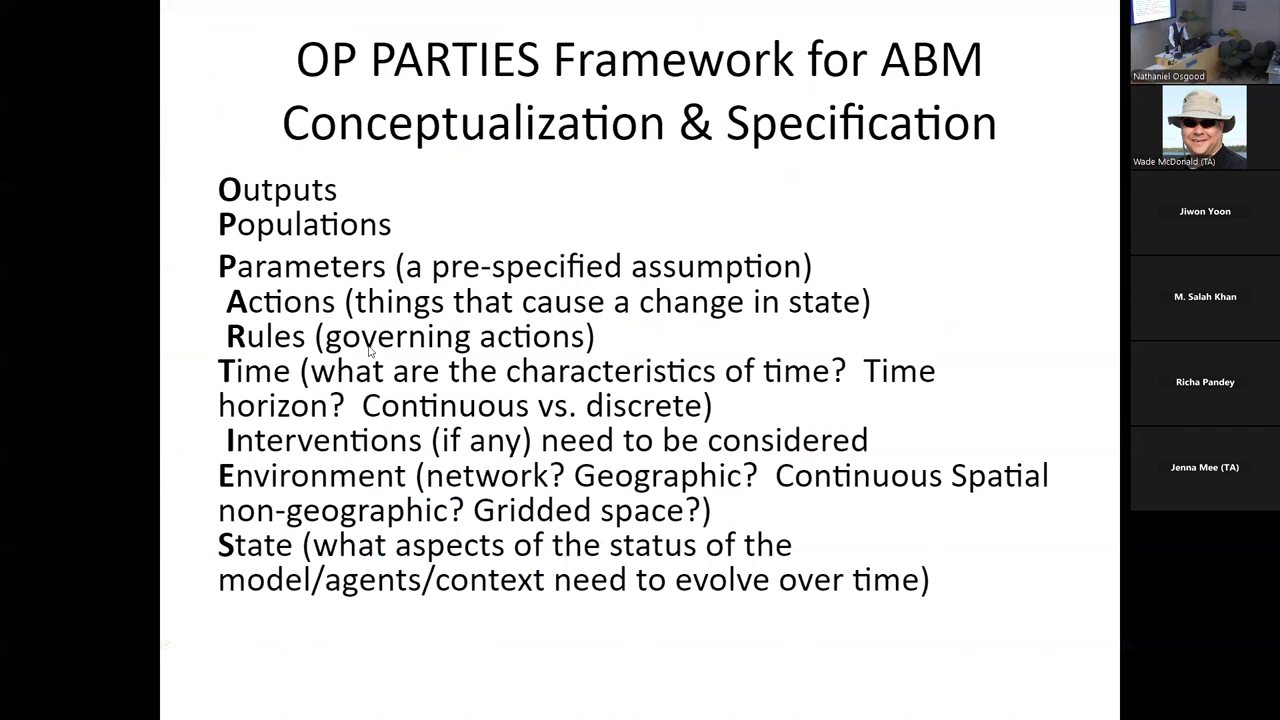
key("alt+Tab")
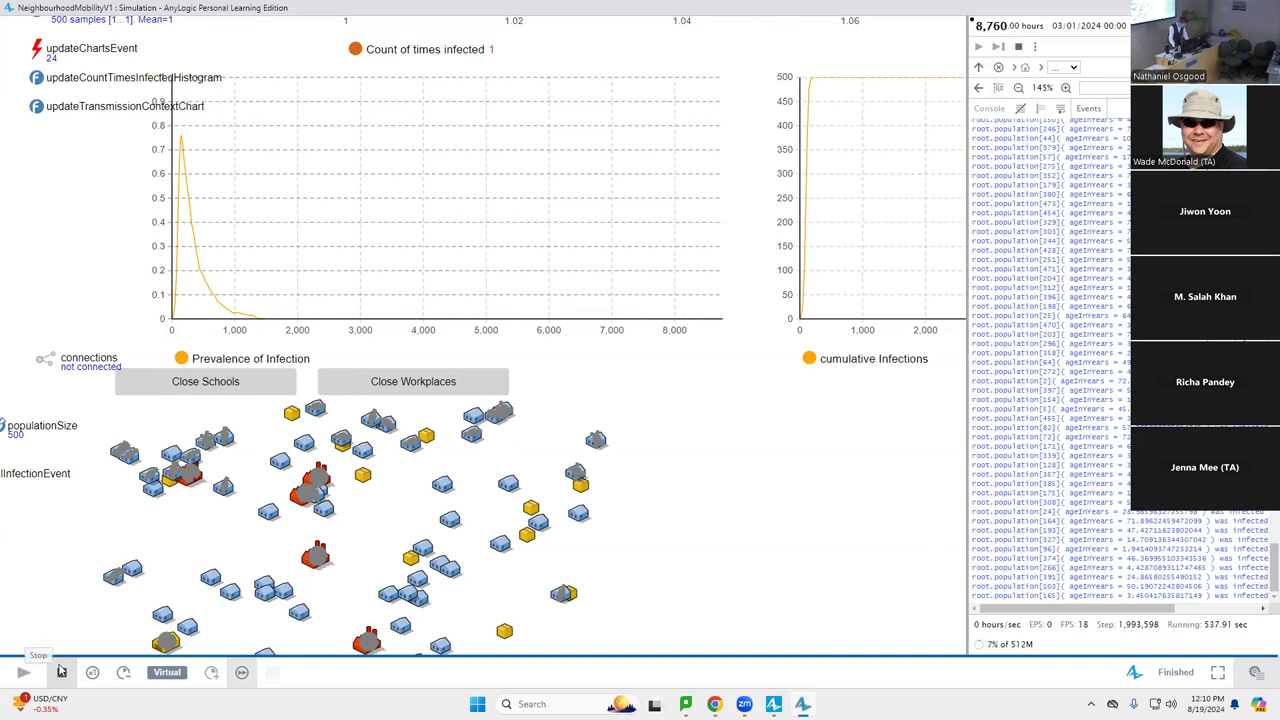
left_click(1017, 45)
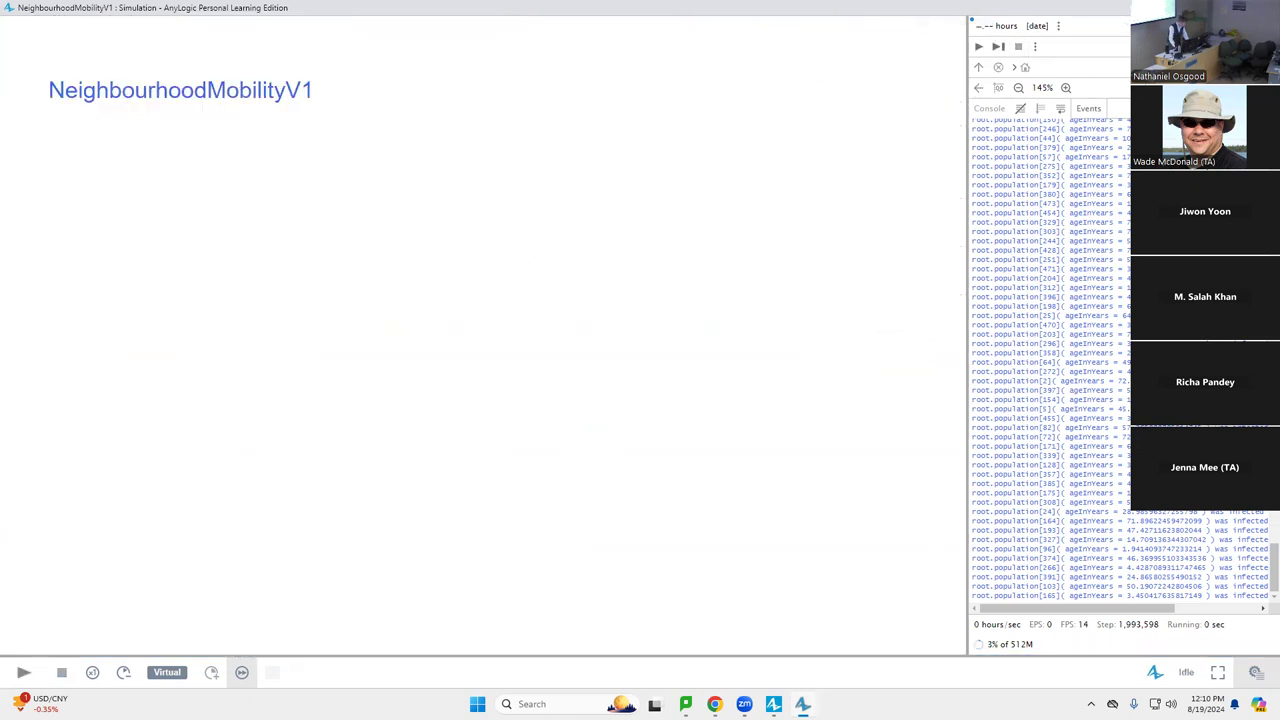
key("alt+Tab")
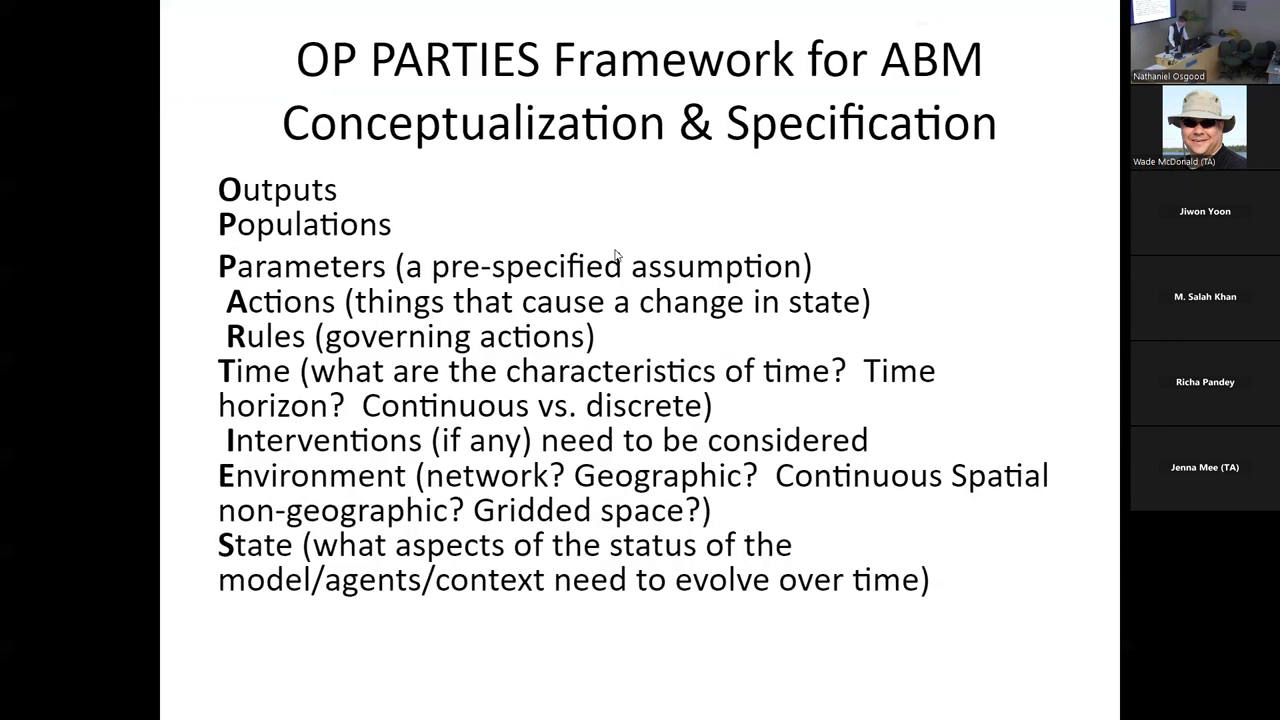
Step: Show the parameters of the Baseline experiment in the AnyLogic model editor and run that experiment
key("alt+Tab")
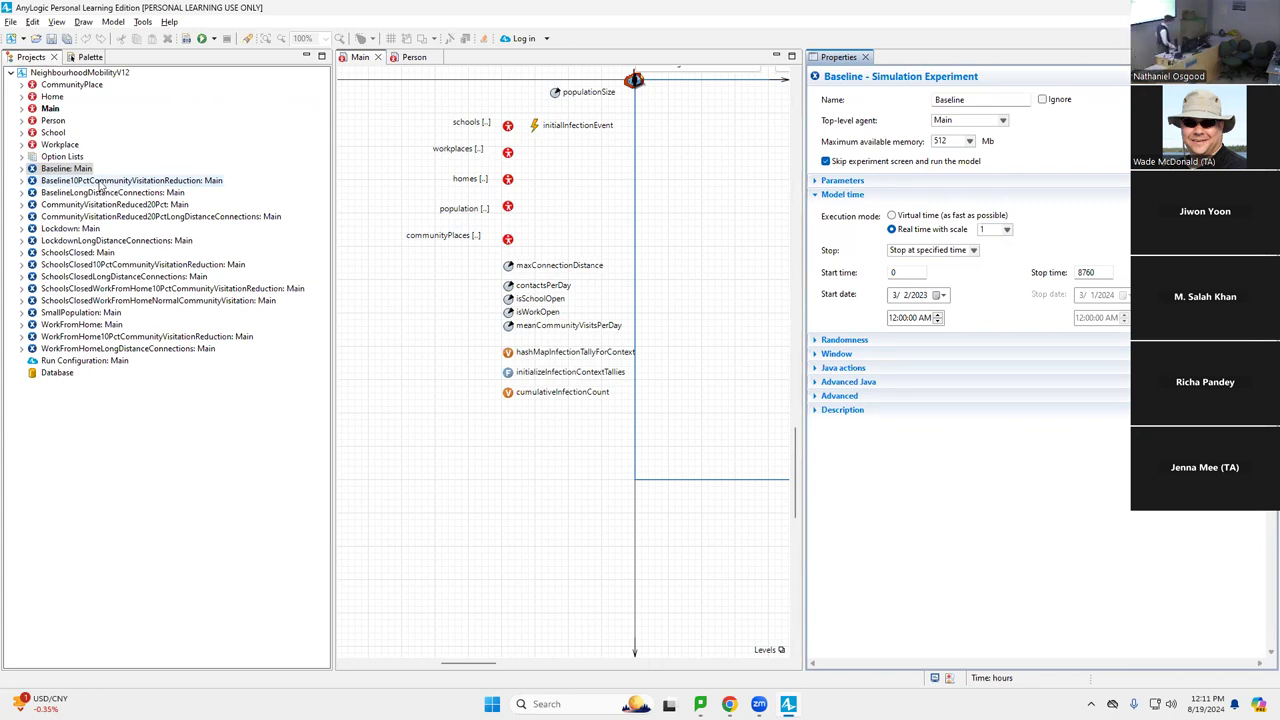
left_click(44, 169)
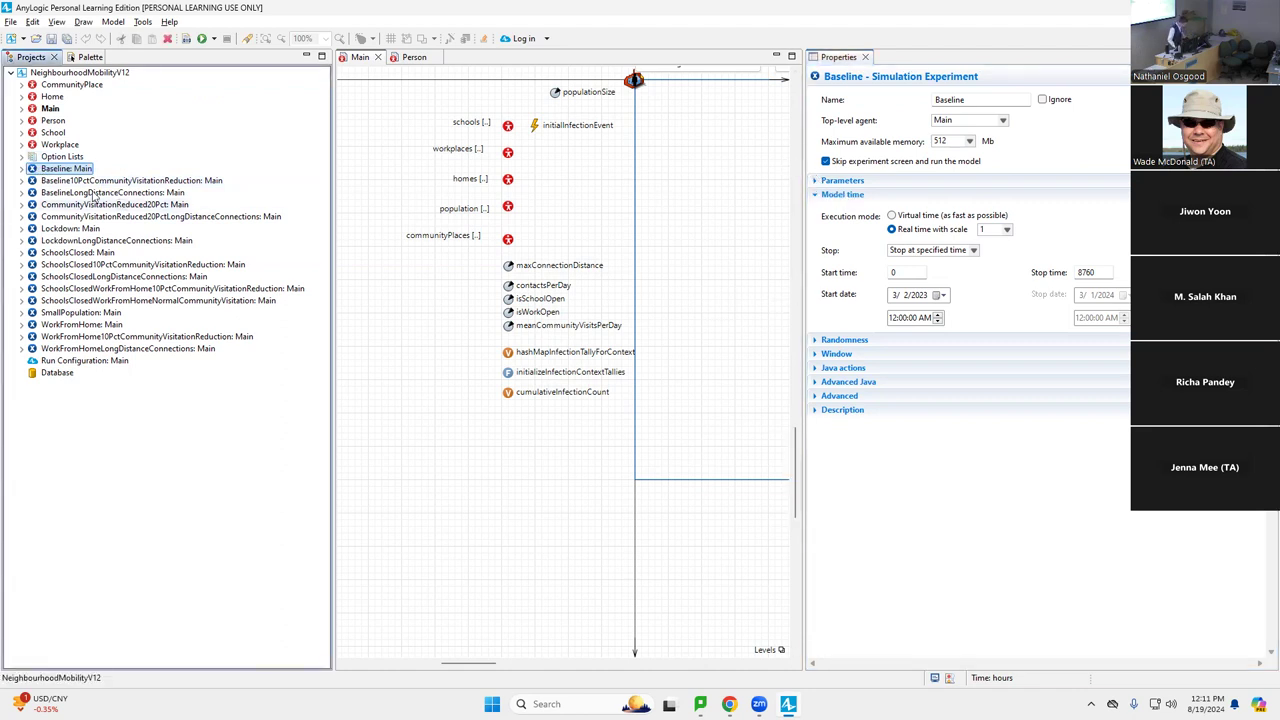
left_click(817, 181)
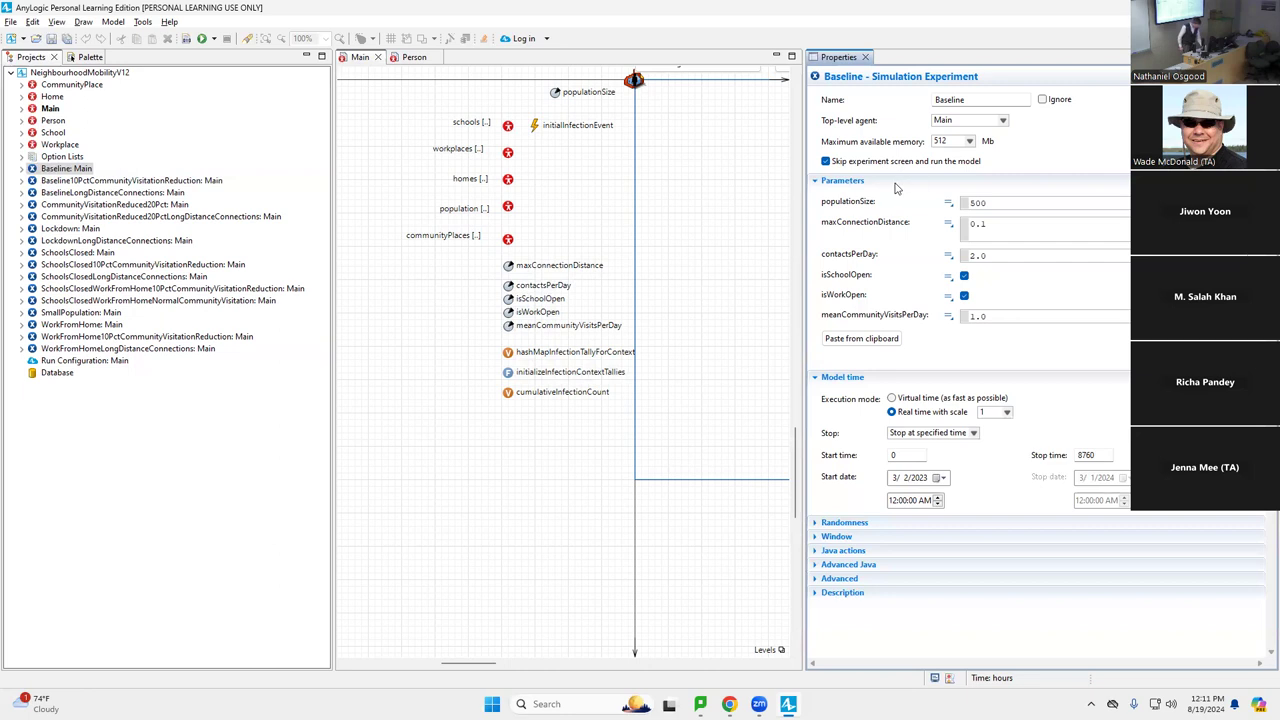
right_click(50, 171)
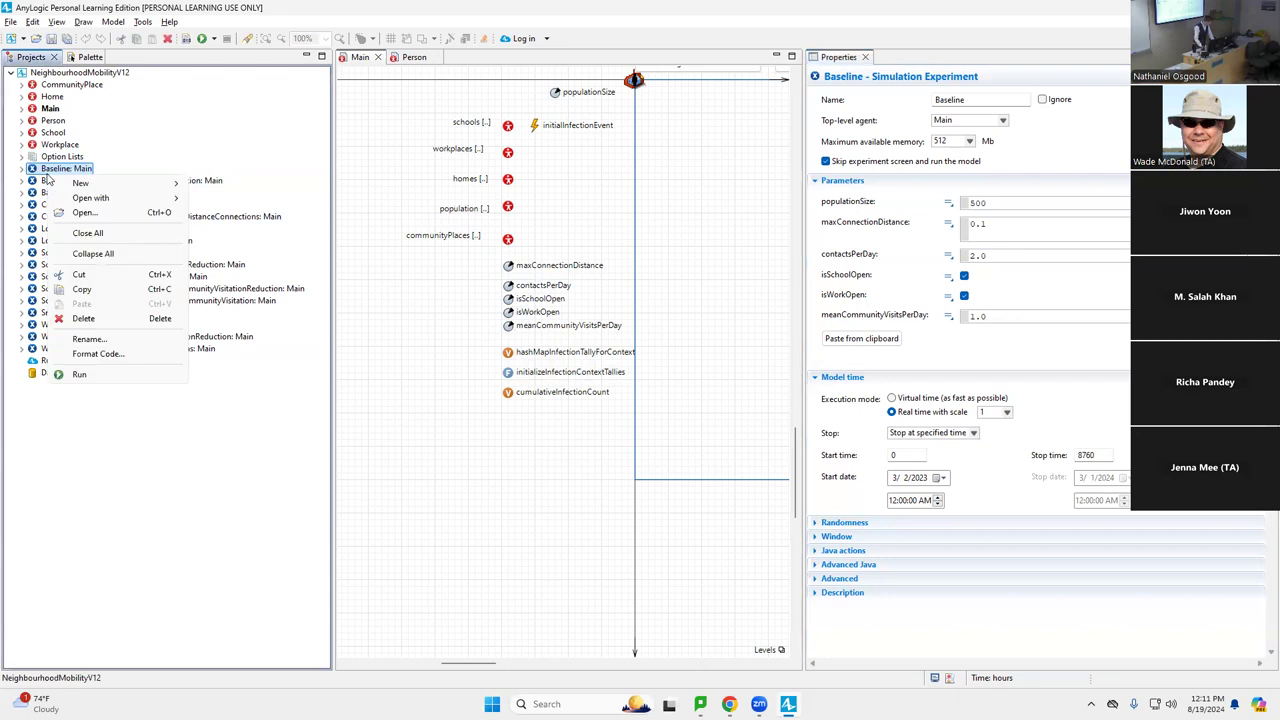
left_click(107, 376)
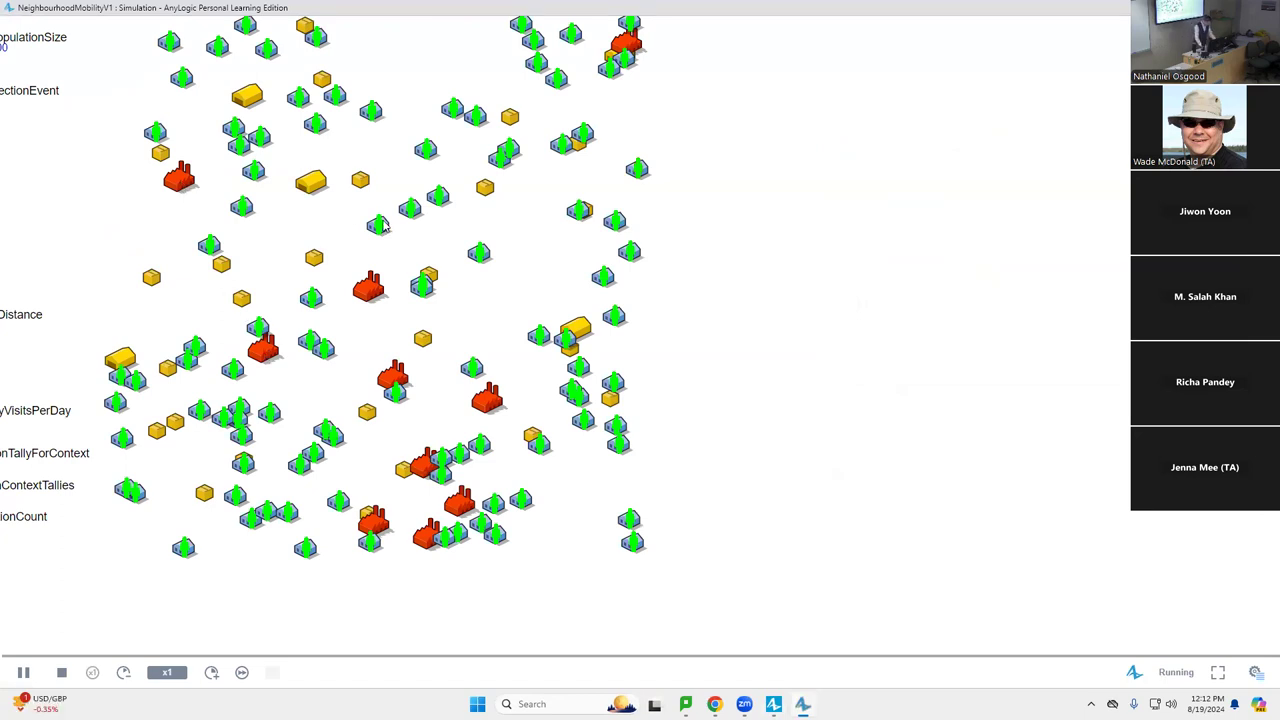
Step: Return to the model editor and open the Workplace agent type
key("alt+Tab")
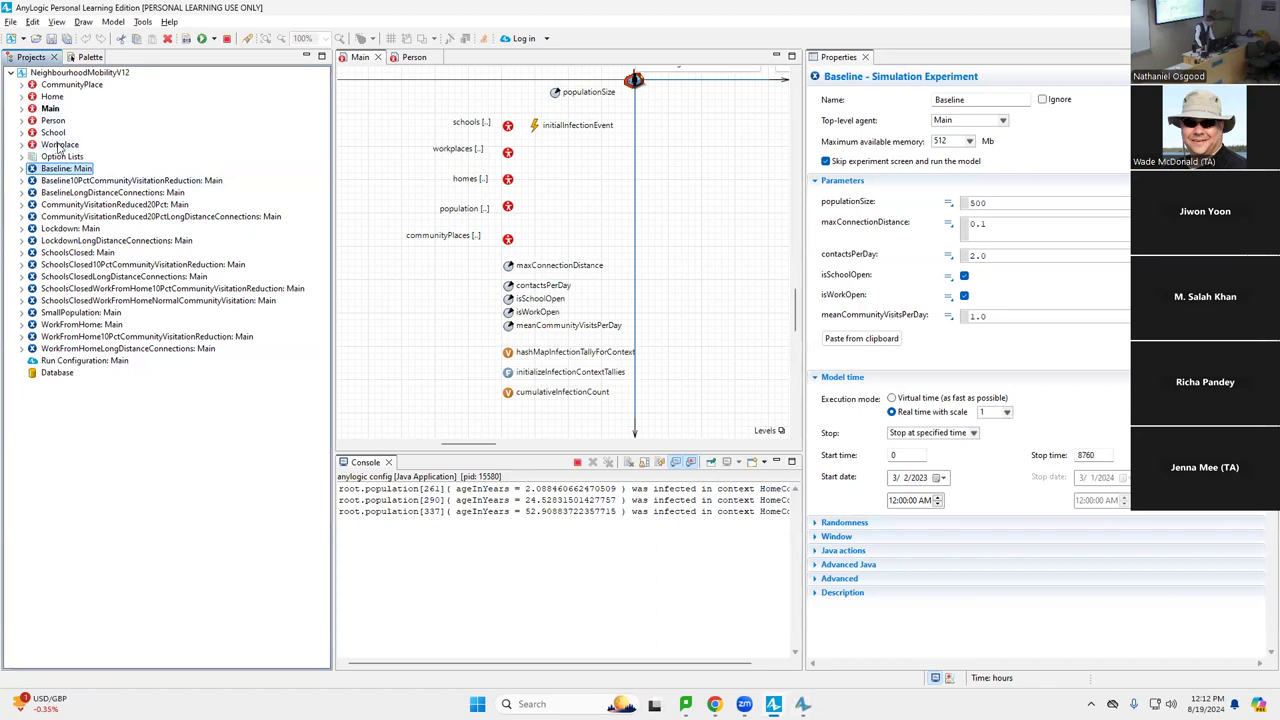
double_click(58, 145)
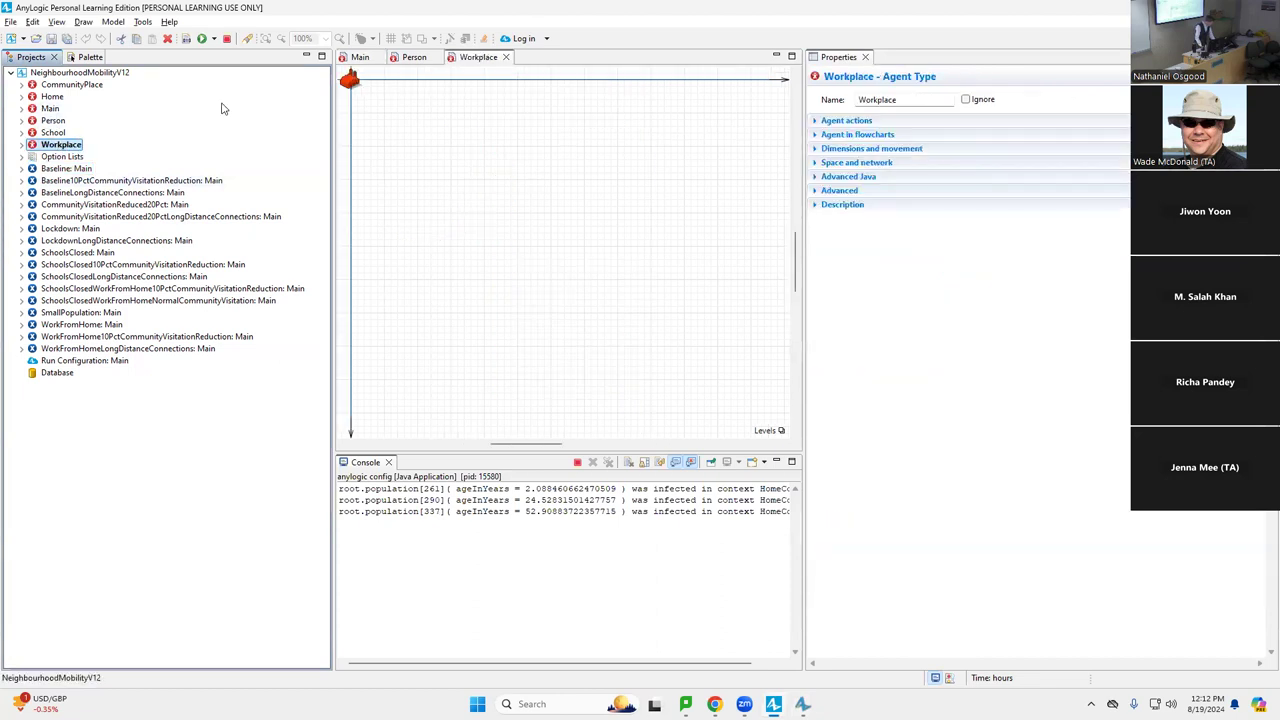
Step: Return to the running Baseline simulation and examine its times-infected, prevalence and cumulative infections charts
key("alt+Tab")
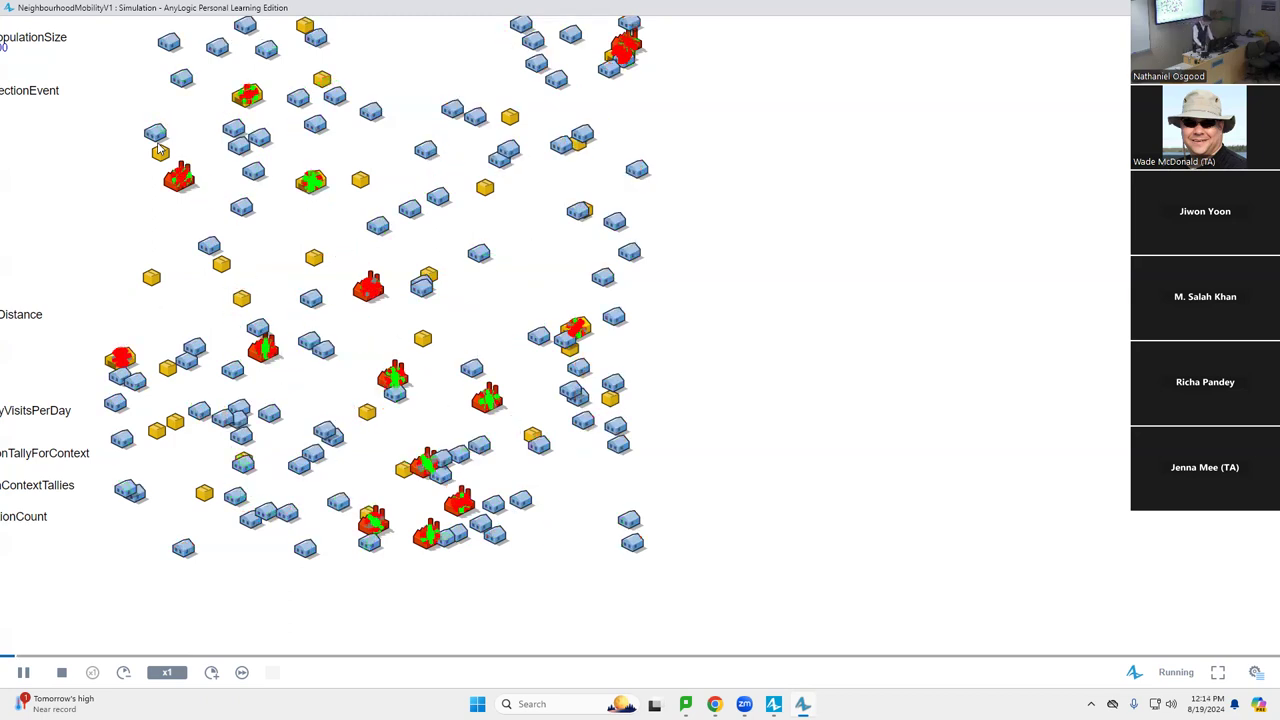
scroll(803, 360, "up", 10)
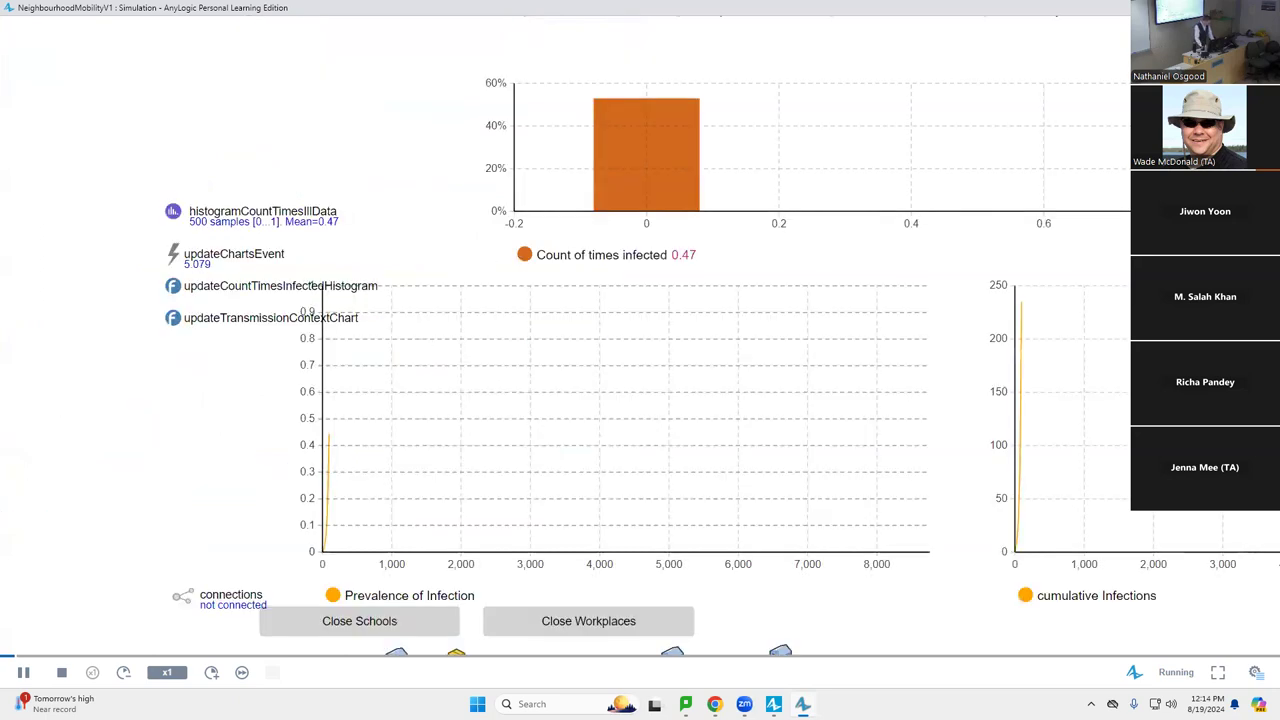
scroll(783, 654, "down", 1)
left_click_drag(783, 654, 771, 648)
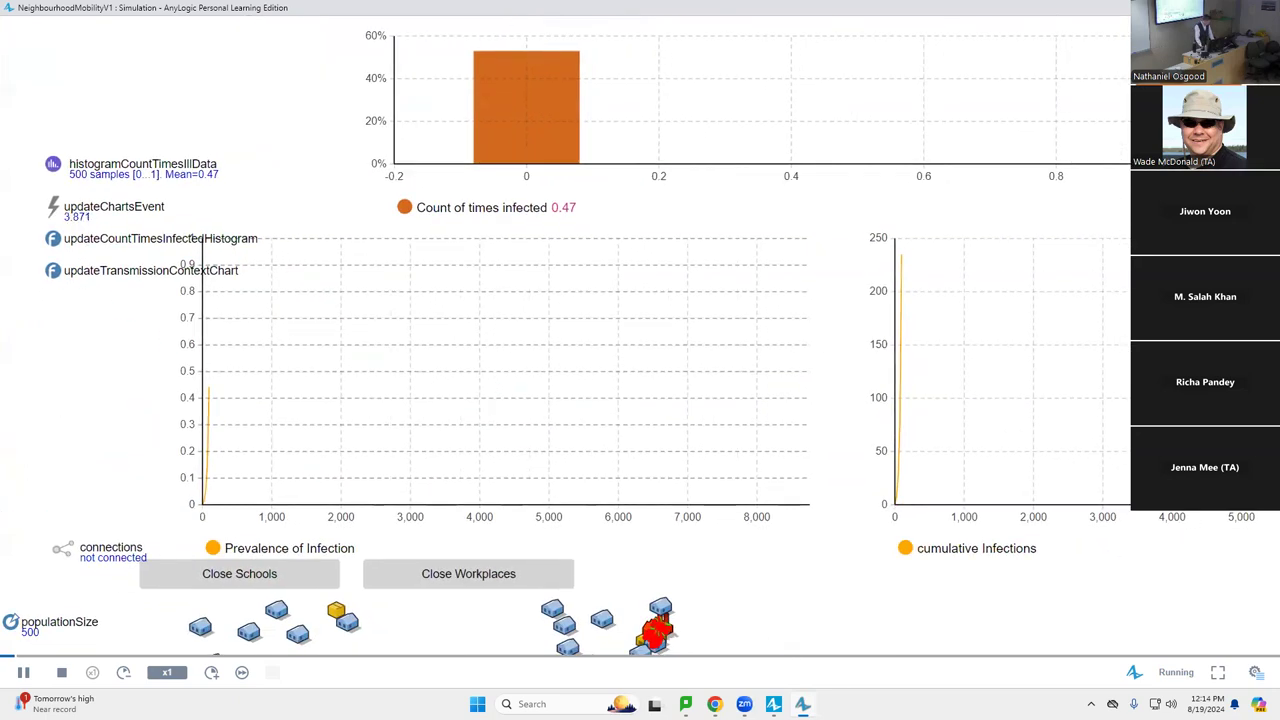
Step: Speed the running Baseline simulation up to x100
double_click(211, 672)
double_click(211, 672)
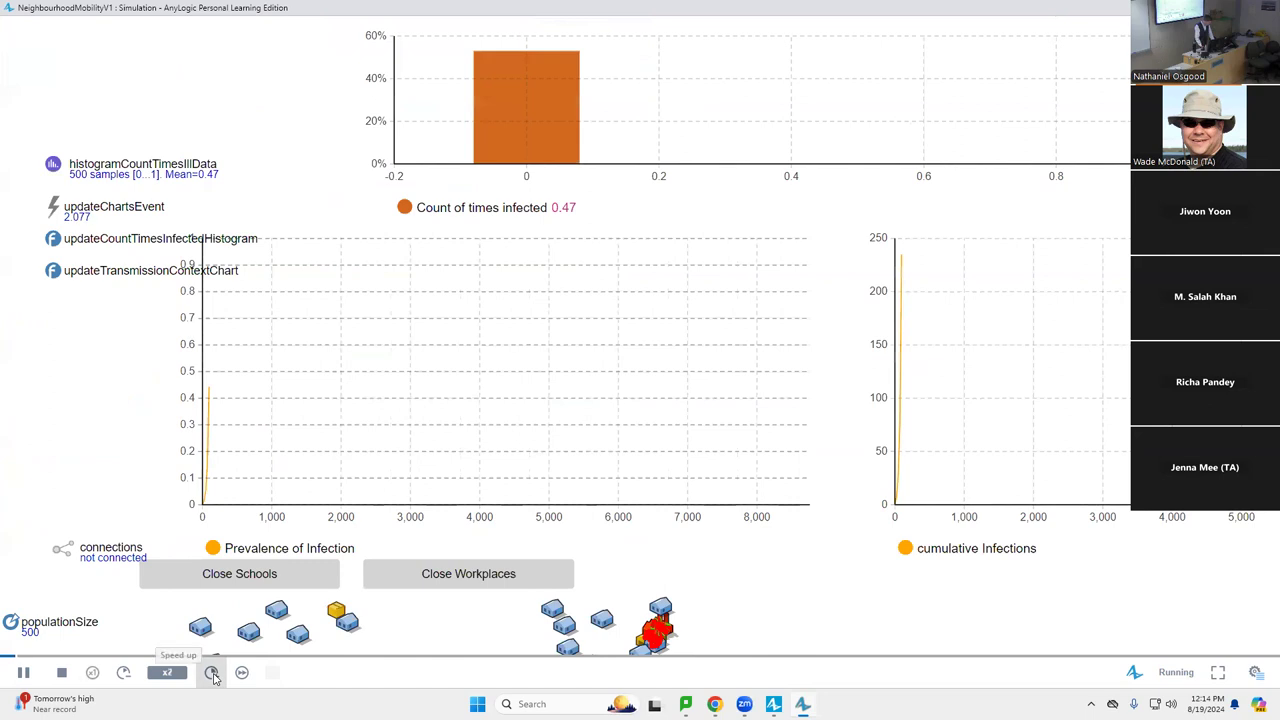
right_click(213, 678)
key("Escape")
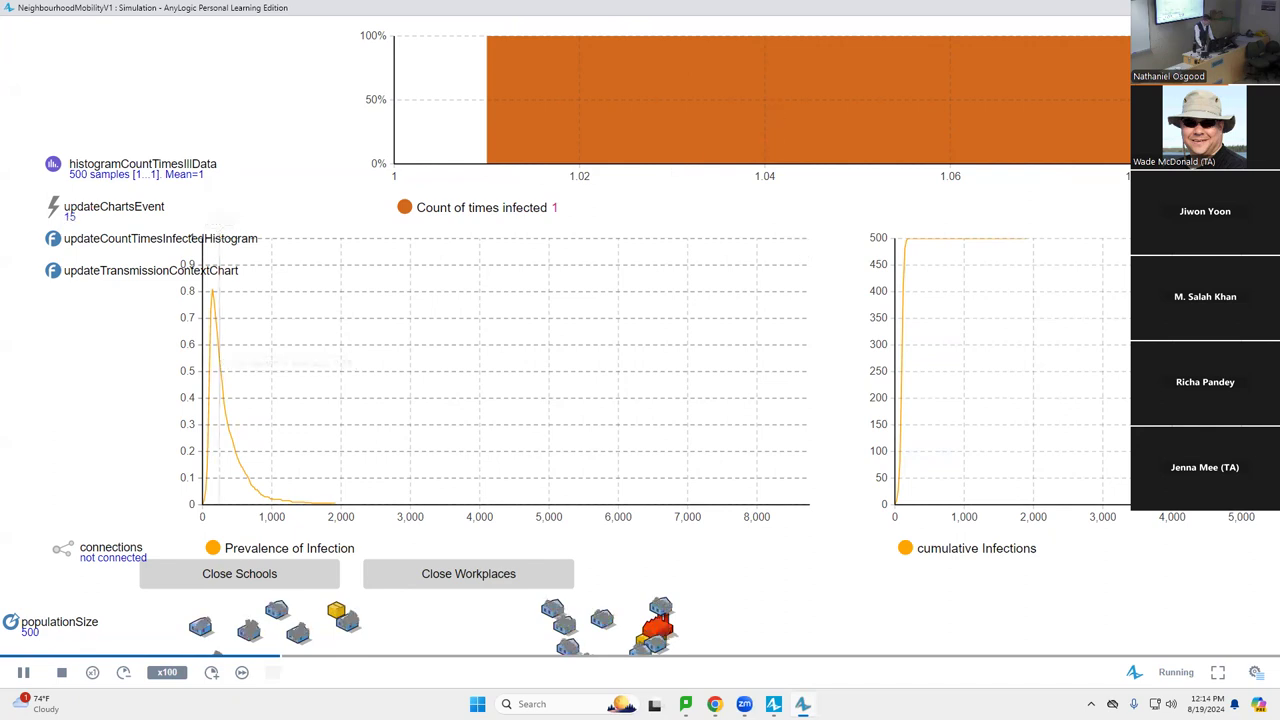
Step: Switch to the lecture slides and advance to the "Reminder: Agent-Based Models" slide
key("alt+F4")
key("alt+Tab")
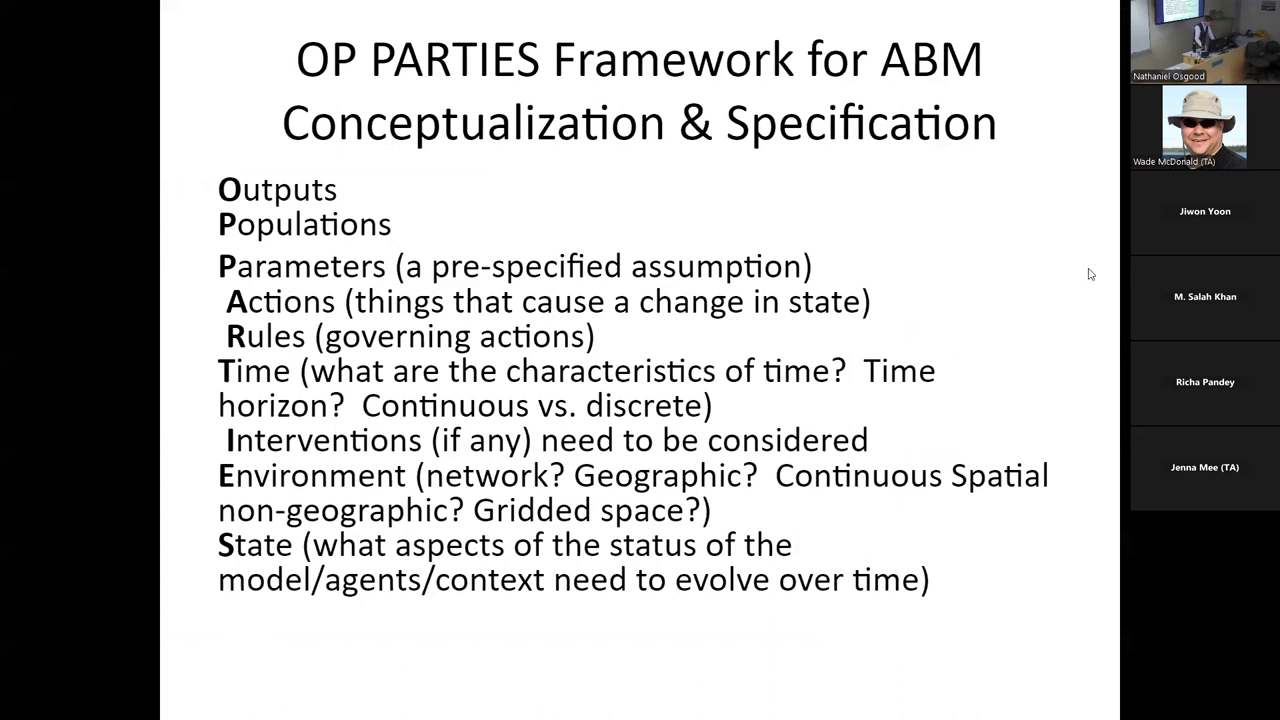
left_click(705, 447)
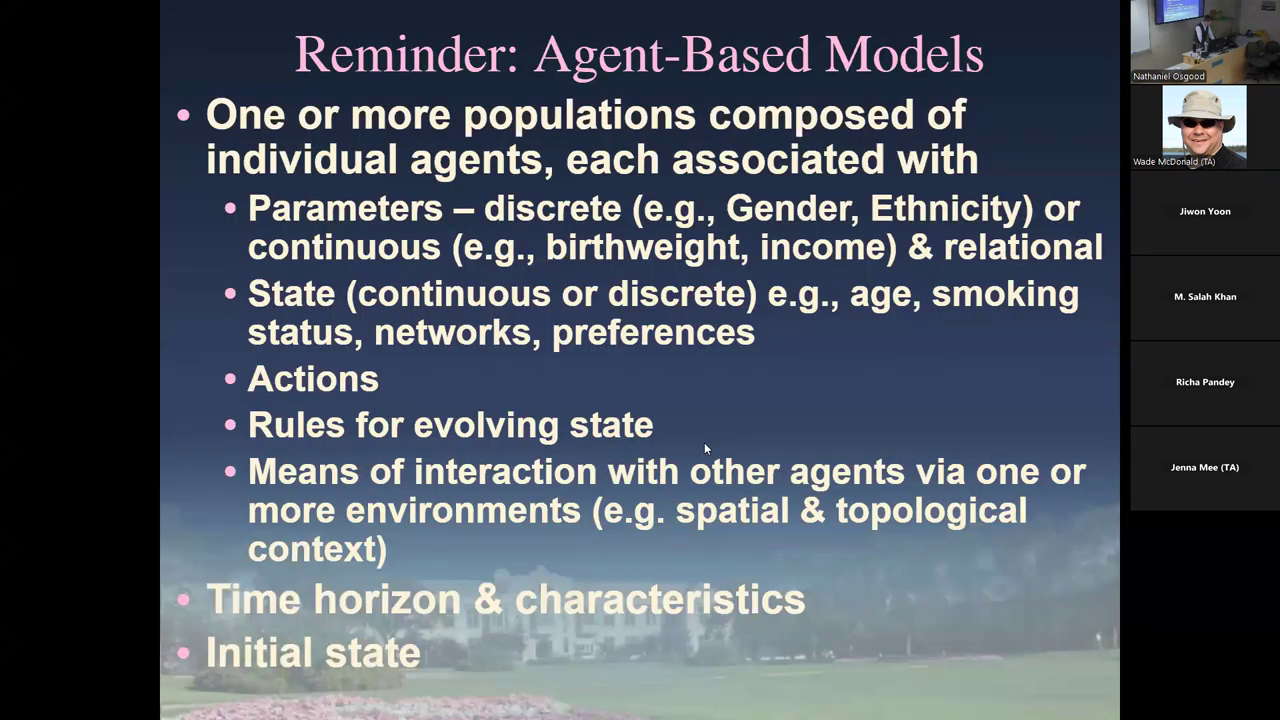
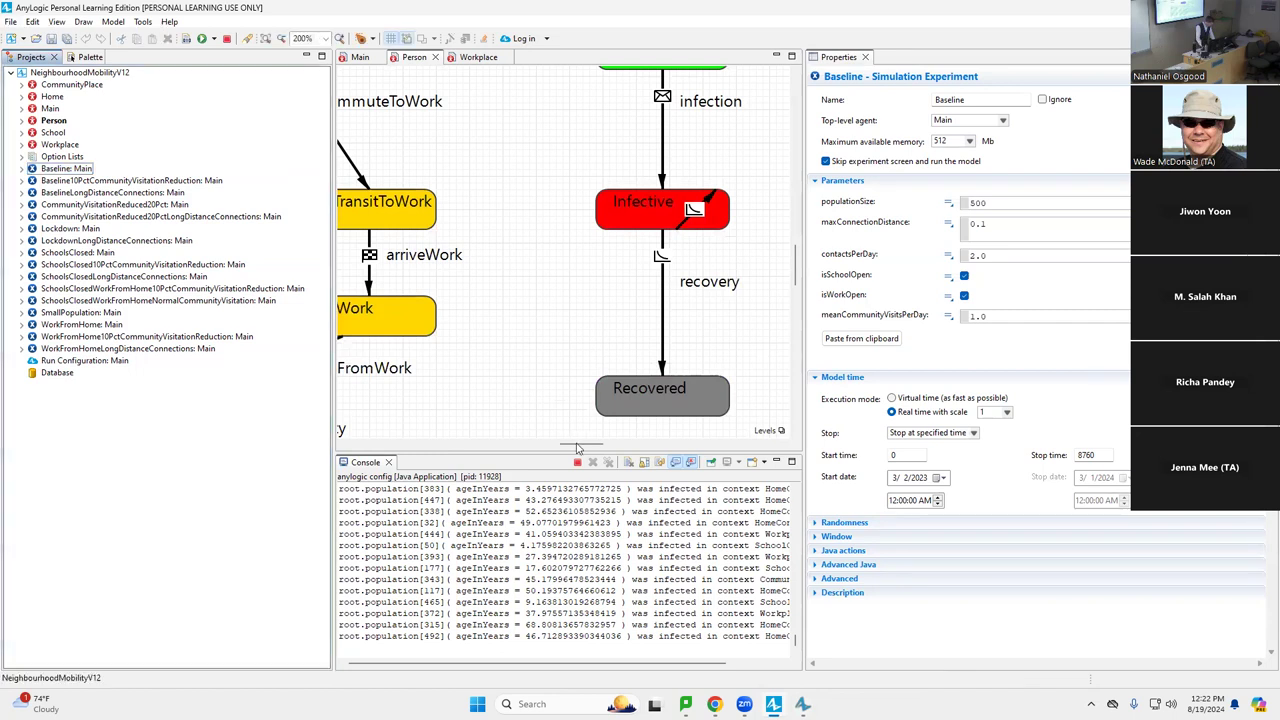
Step: In the AnyLogic model editor, compare the parameters of the Baseline and SchoolsClosed experiments
left_click_drag(561, 447, 510, 449)
scroll(655, 122, "up", 1)
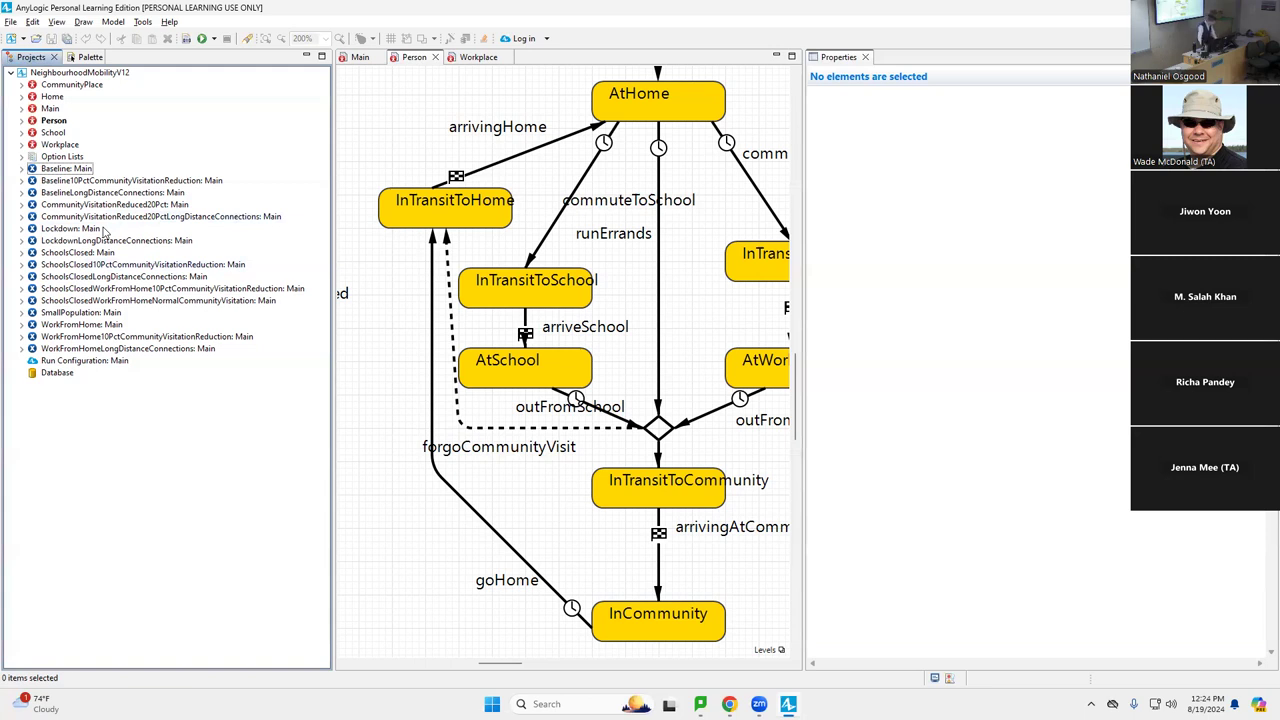
left_click(44, 172)
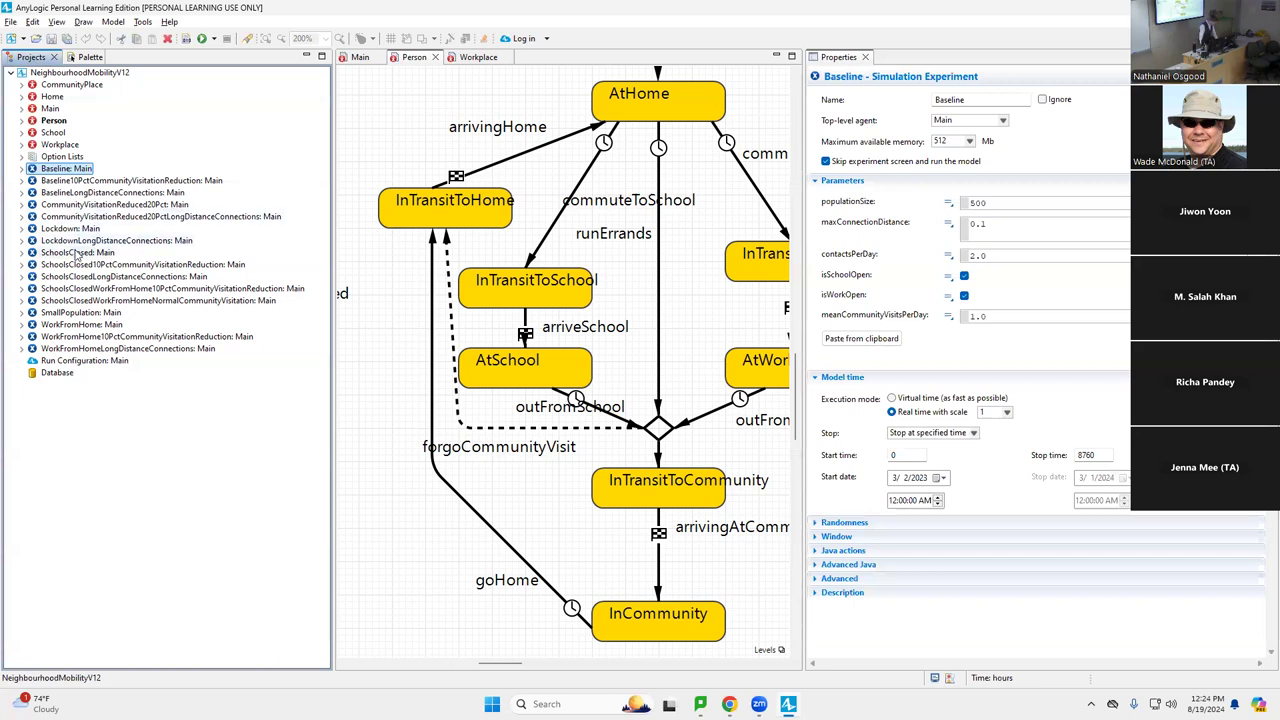
right_click(77, 254)
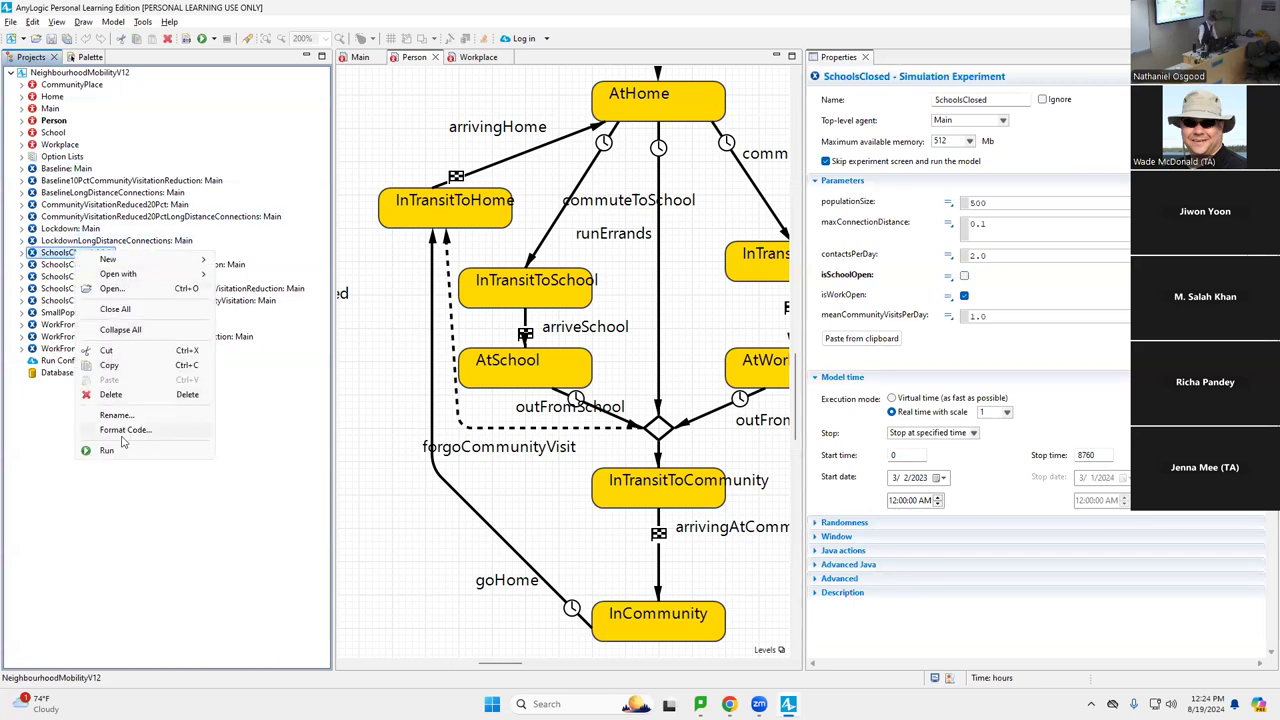
left_click(55, 258)
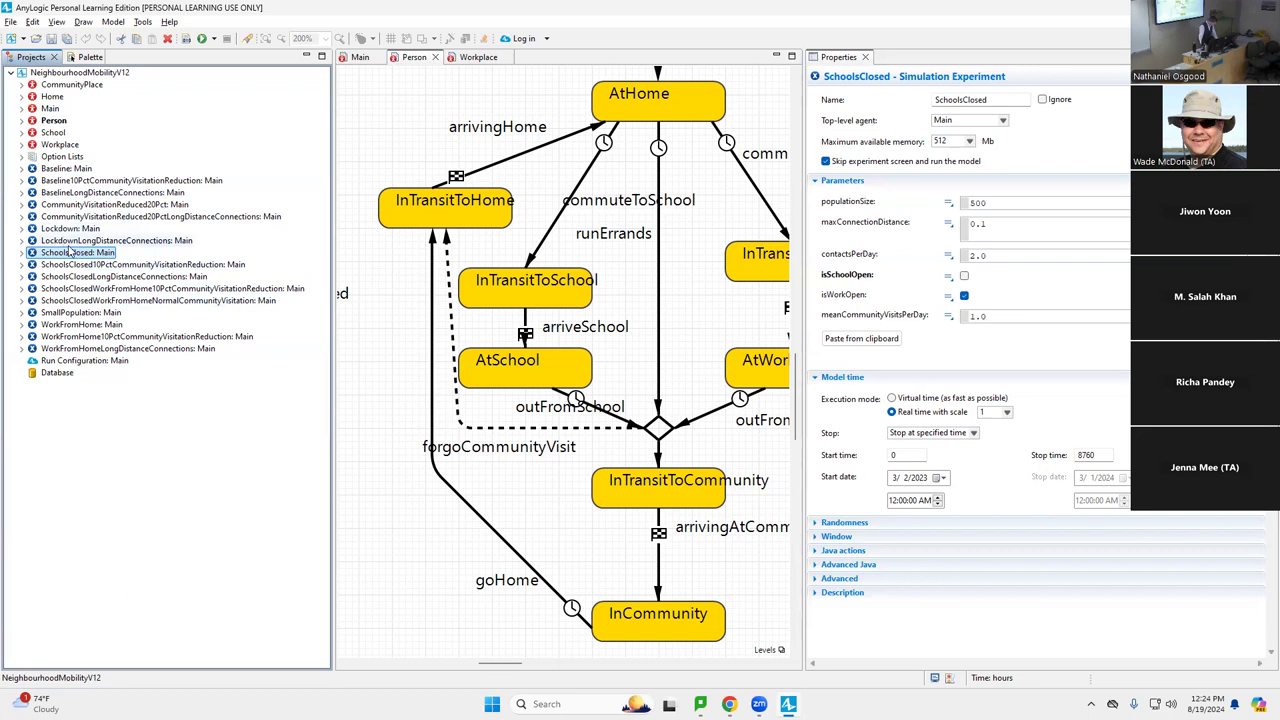
Step: Run the SchoolsClosed experiment and show the developer panel beside the running simulation
right_click(71, 253)
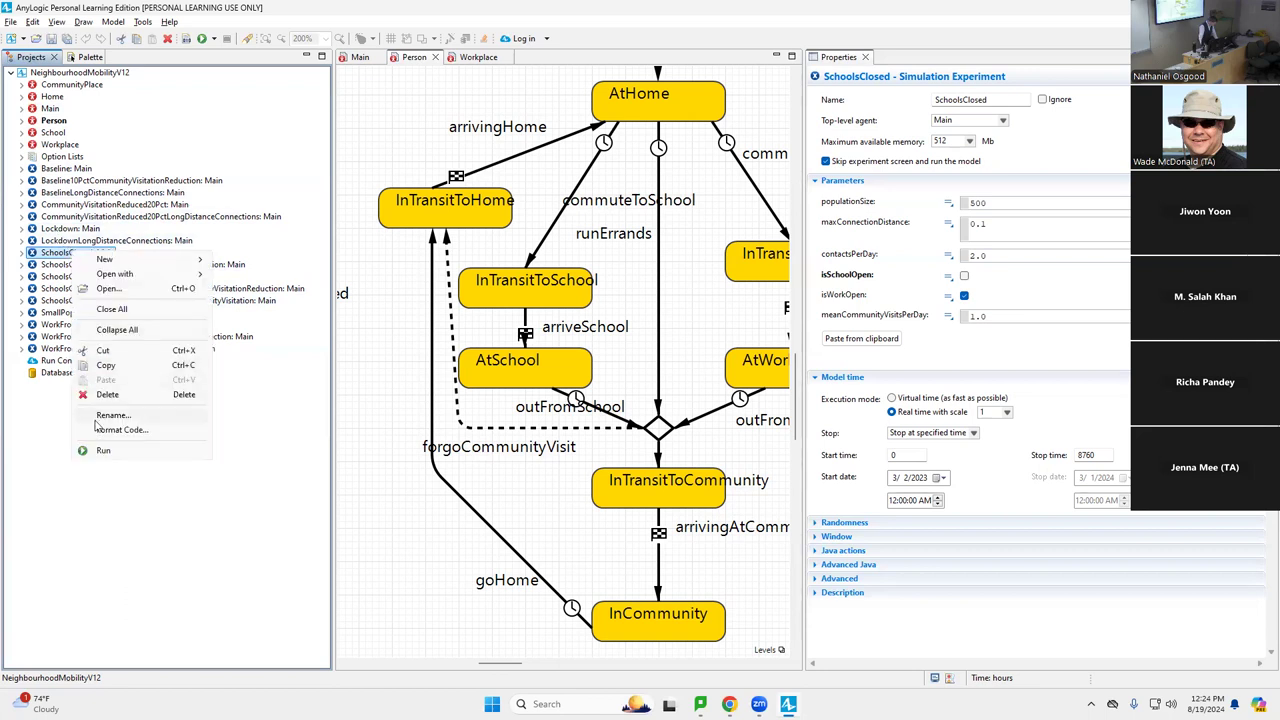
left_click(103, 451)
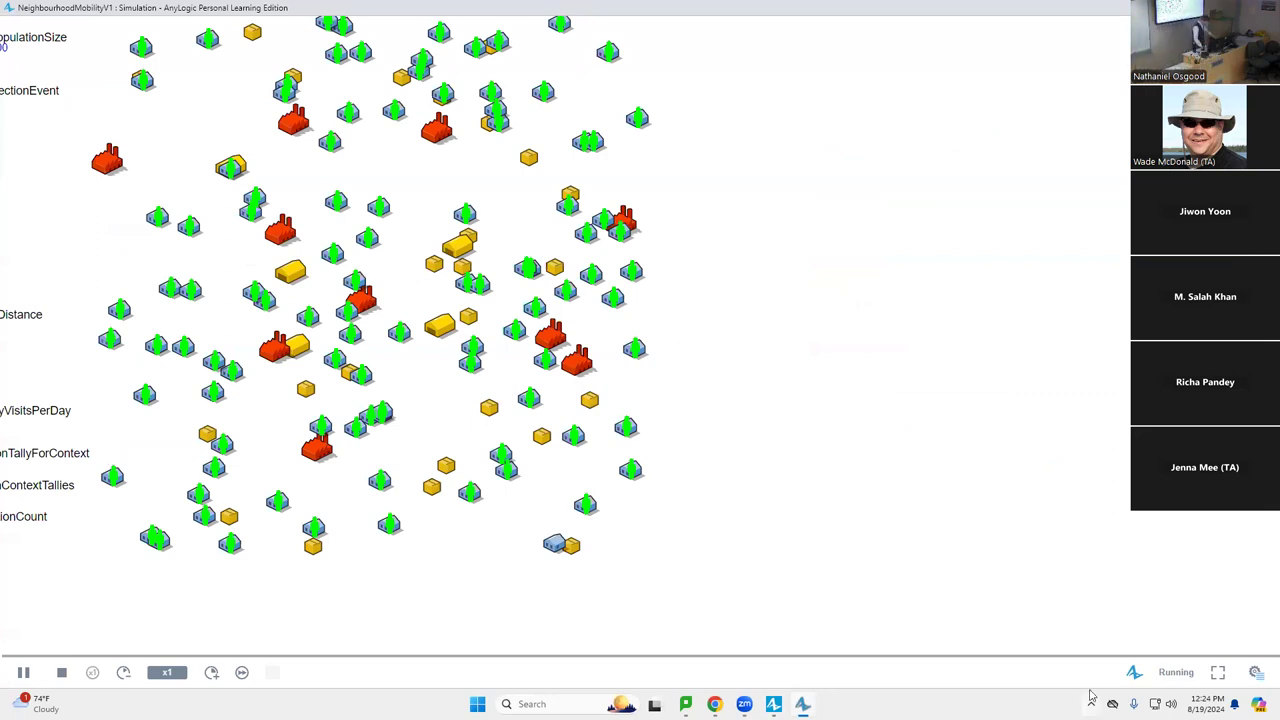
left_click(1256, 672)
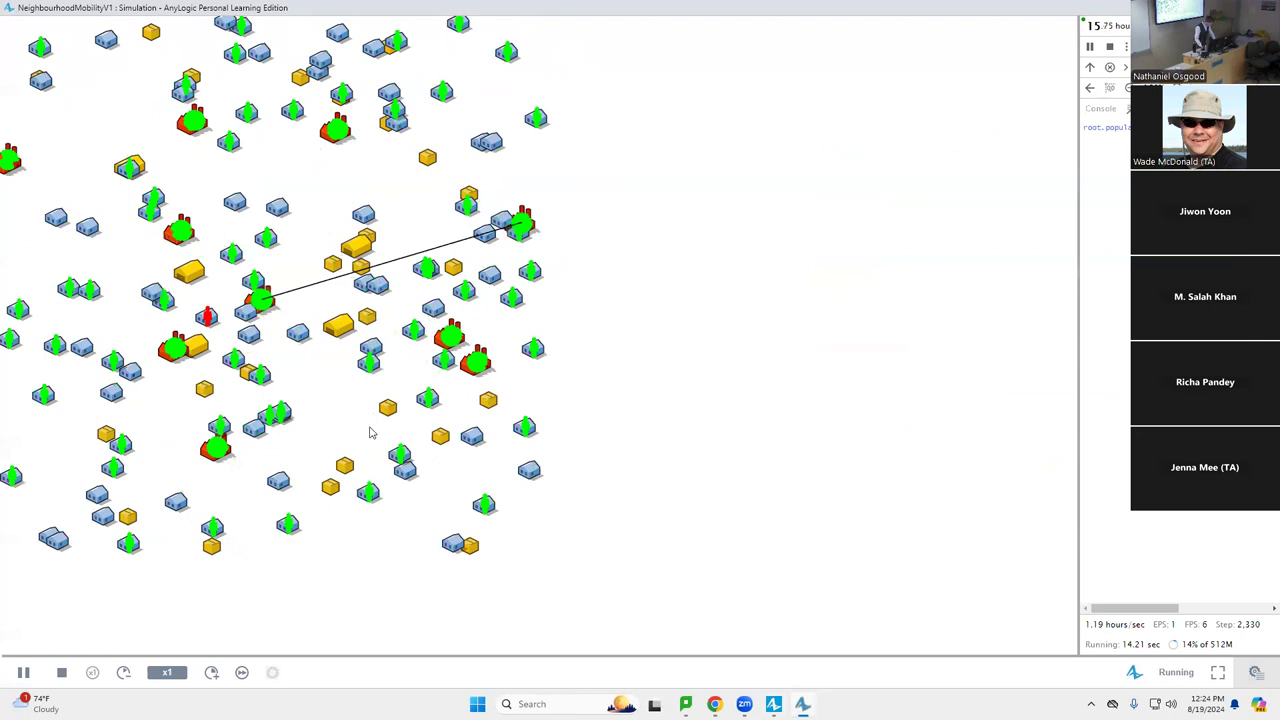
key("alt+Tab")
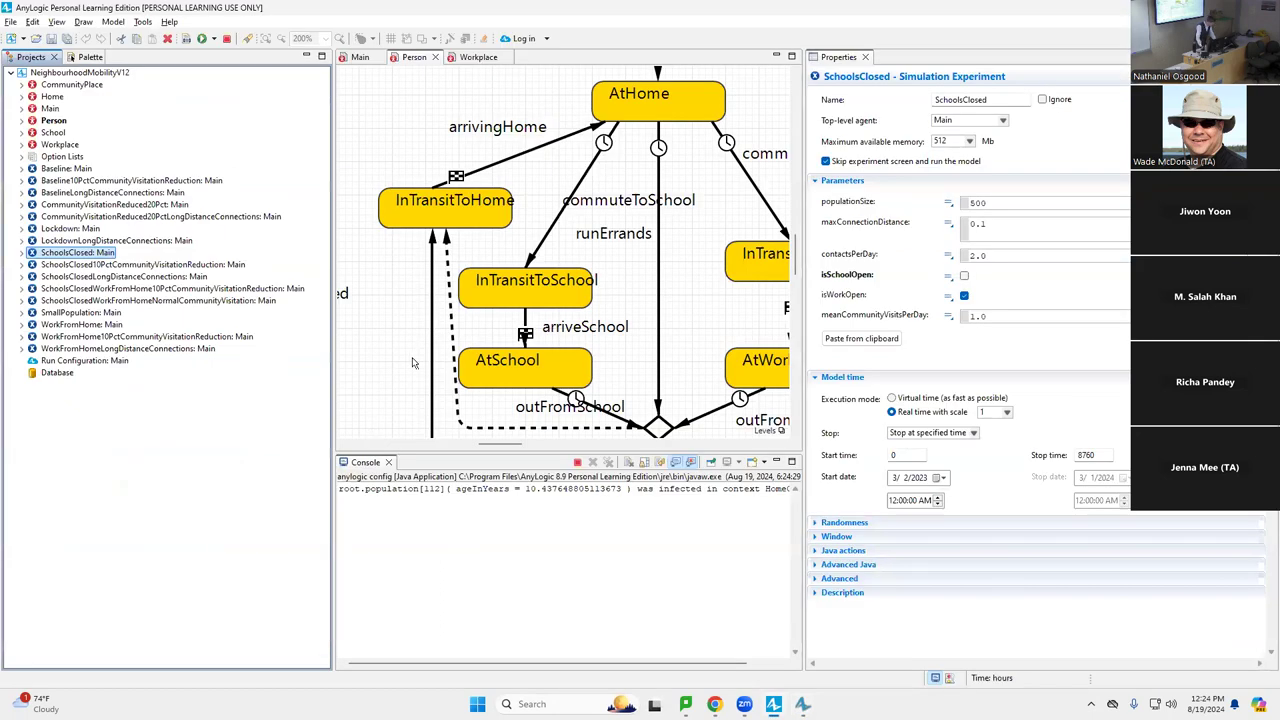
key("alt+Tab")
Step: Speed the SchoolsClosed simulation up to x10 and switch it to virtual time
left_click(212, 673)
left_click(212, 673)
left_click_drag(774, 329, 836, 375)
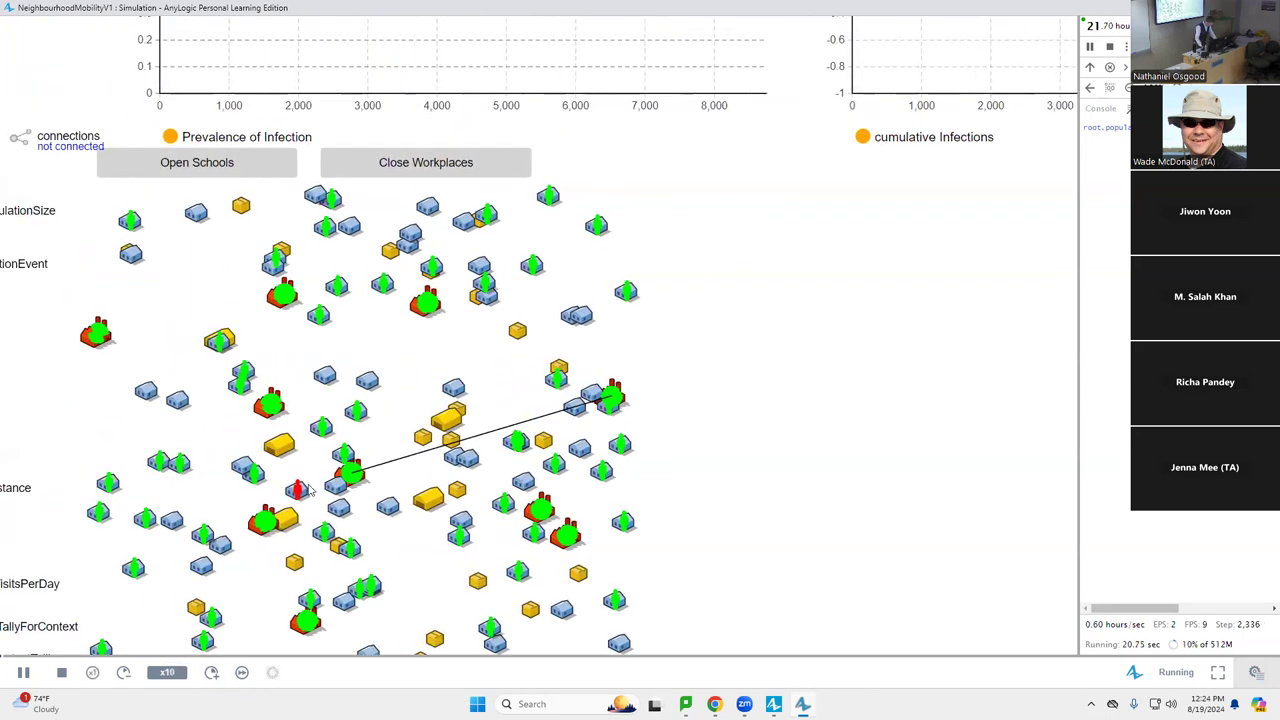
left_click_drag(695, 266, 843, 503)
scroll(263, 556, "down", 5)
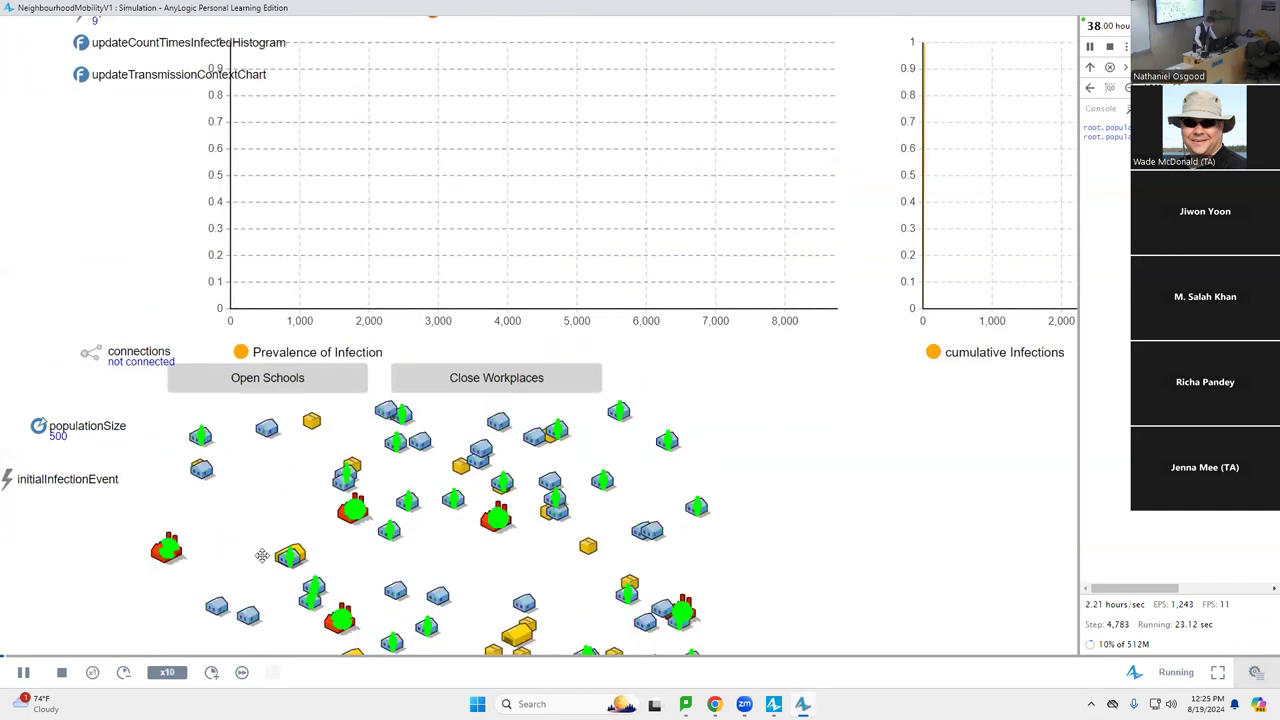
scroll(277, 607, "right", 2)
left_click(242, 672)
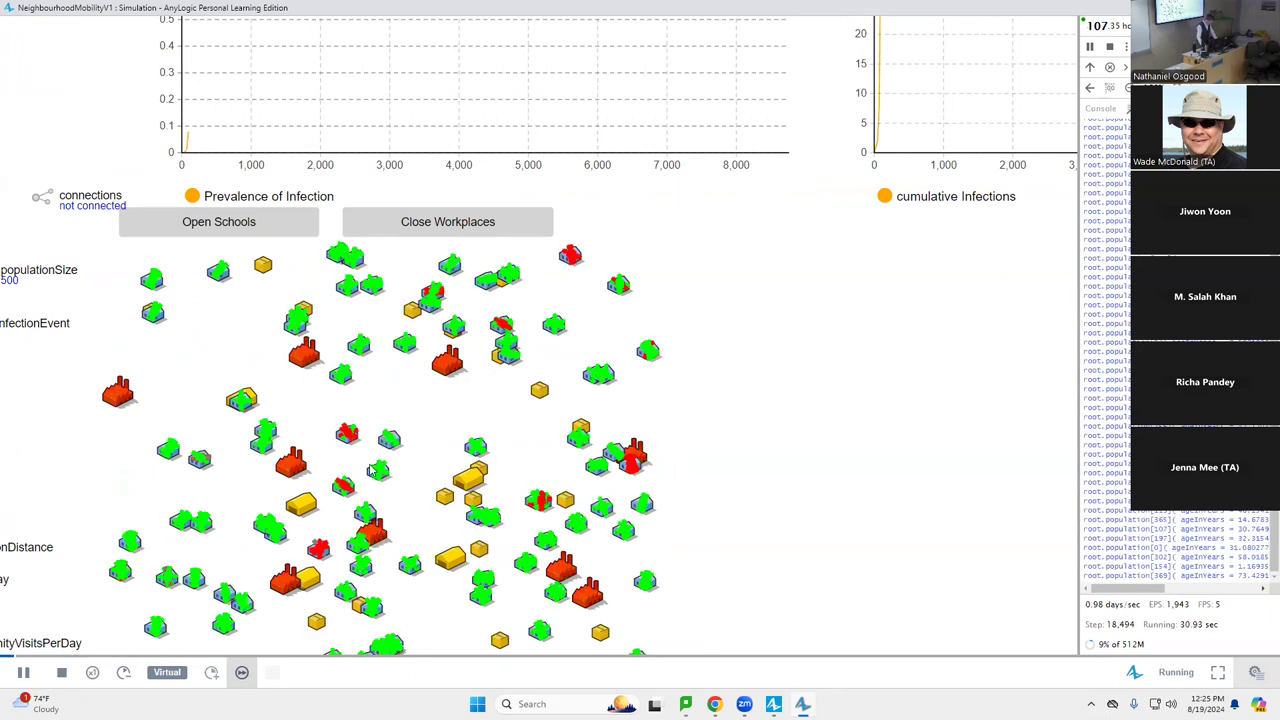
Step: Examine the agent map and the infection context, times-infected, prevalence and cumulative infections charts of the SchoolsClosed run, and close the simulation
scroll(714, 505, "up", 3)
left_click_drag(714, 508, 702, 251)
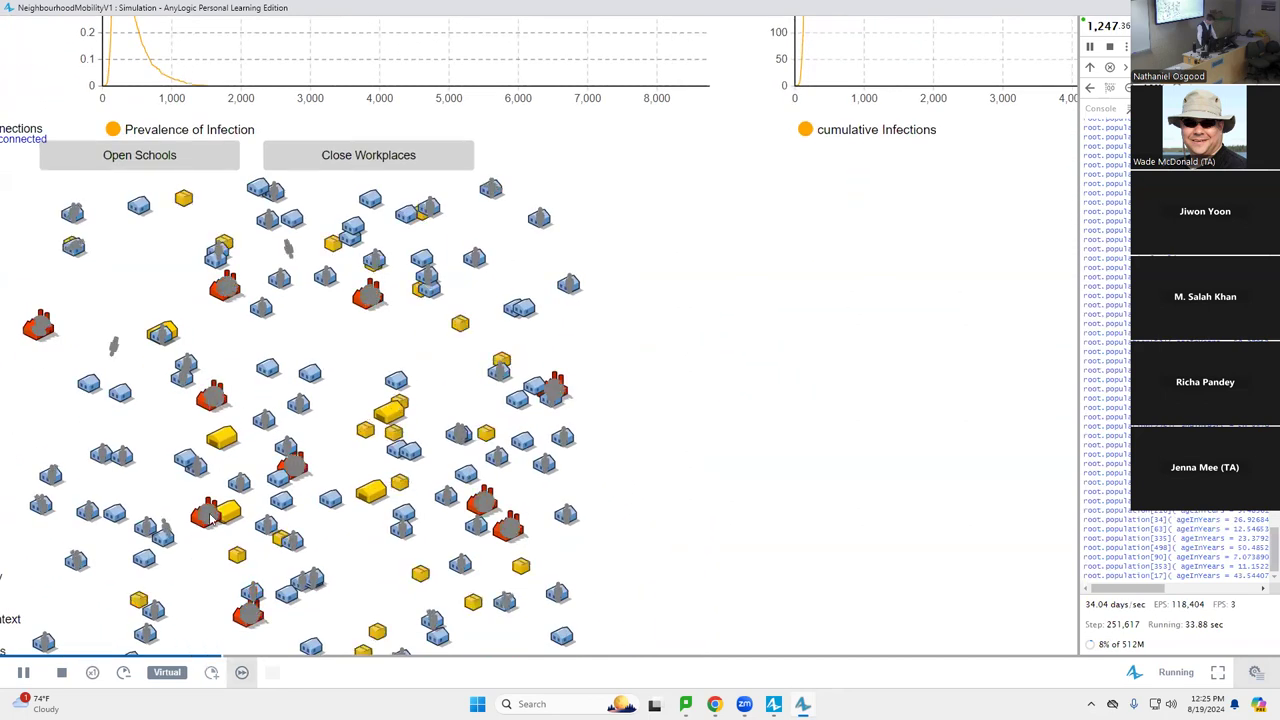
key("alt+Tab")
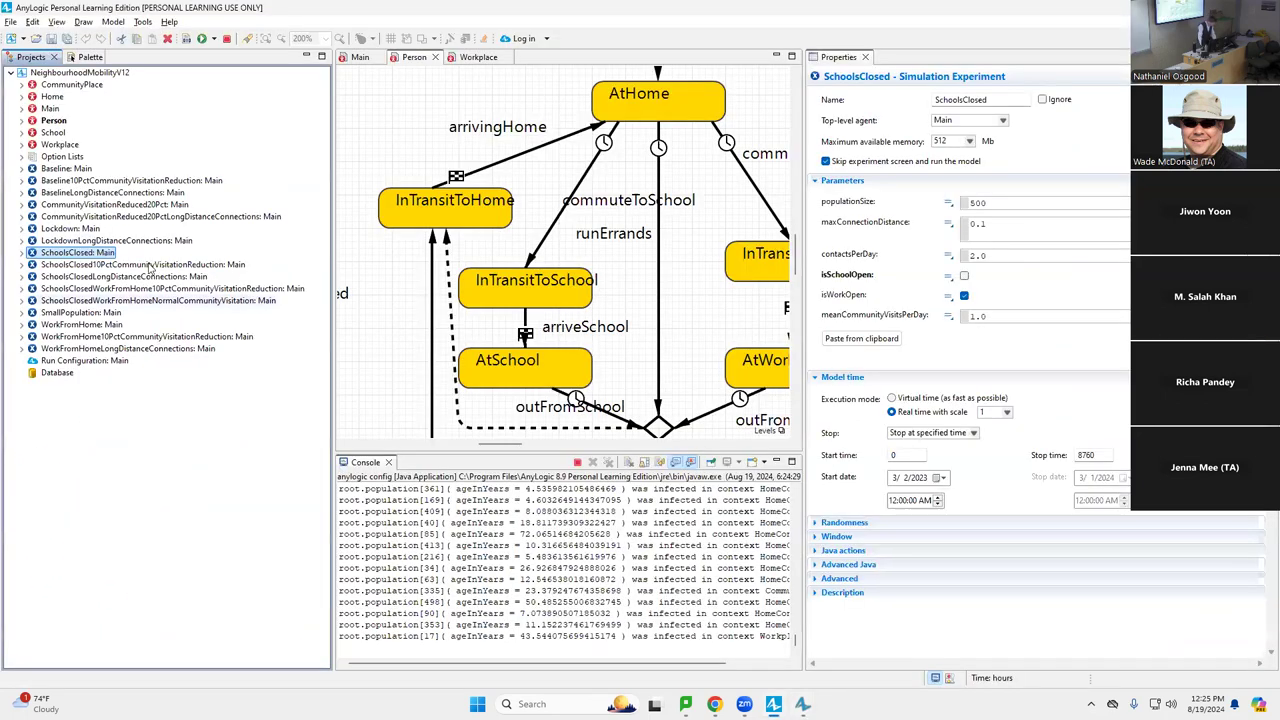
key("alt+Tab")
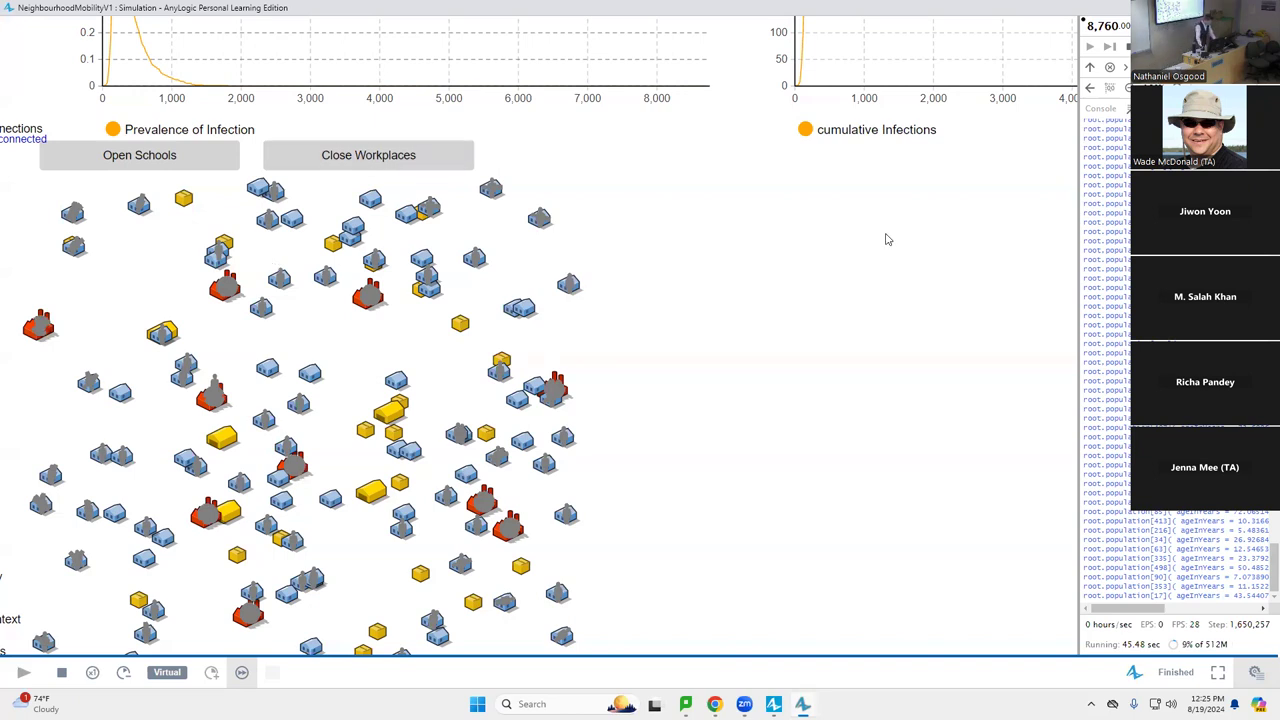
left_click_drag(711, 243, 762, 497)
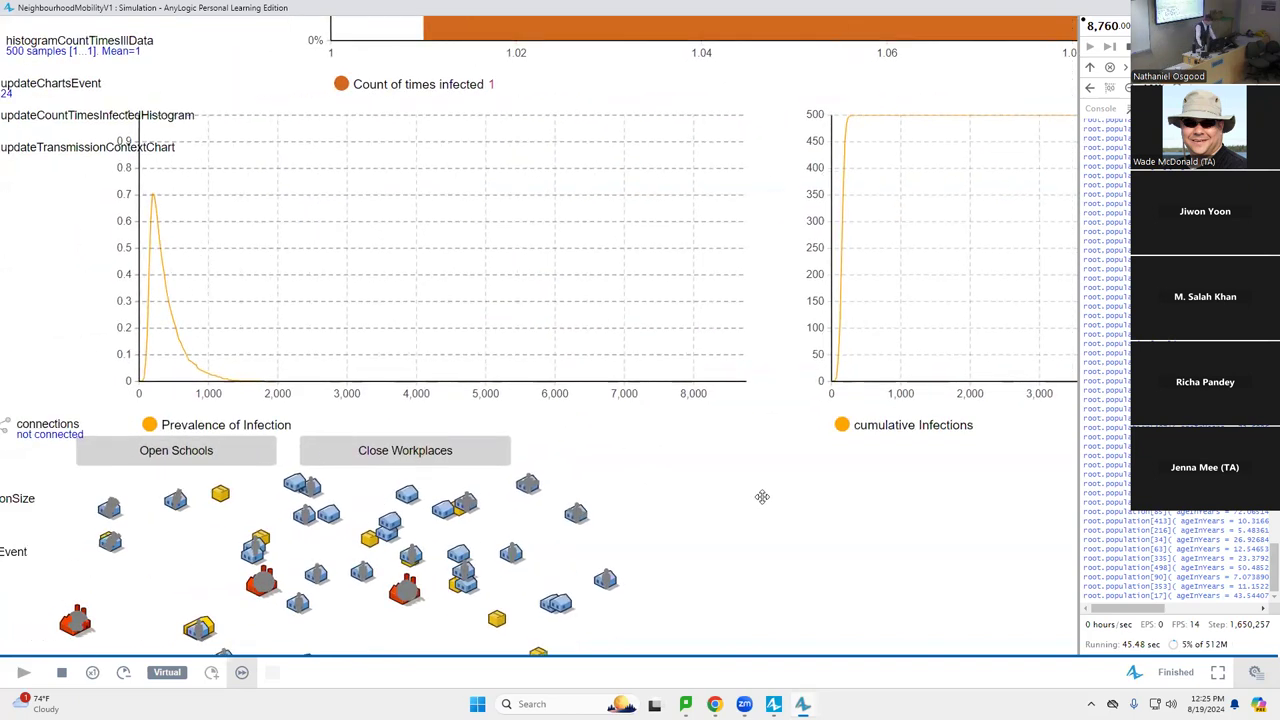
left_click_drag(674, 117, 502, 559)
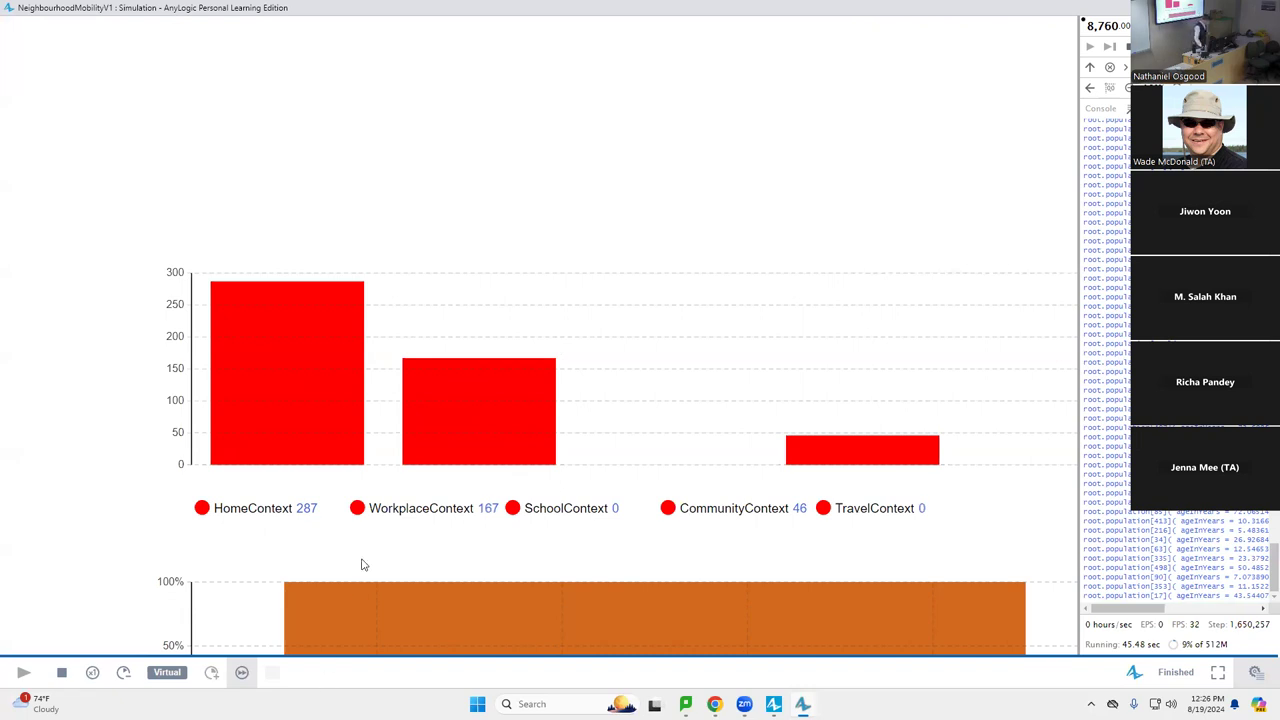
left_click_drag(391, 451, 344, 151)
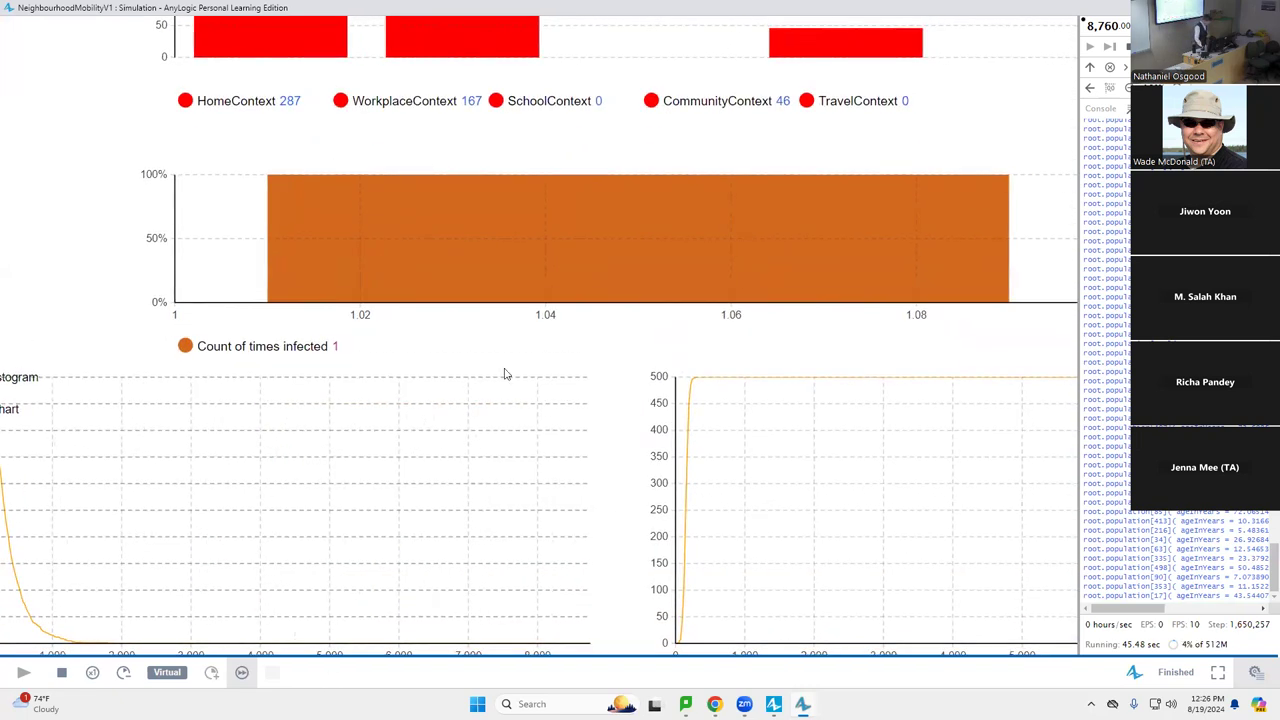
left_click_drag(569, 393, 758, 283)
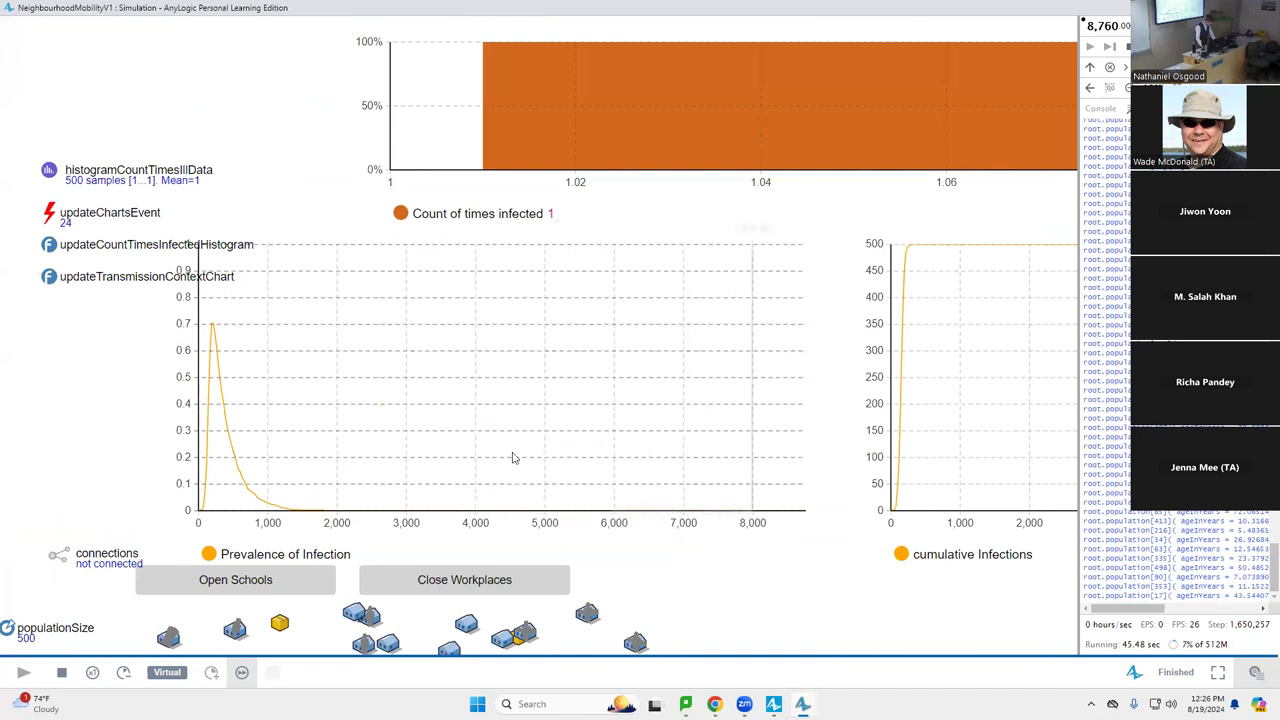
left_click_drag(514, 457, 449, 451)
left_click_drag(450, 374, 996, 297)
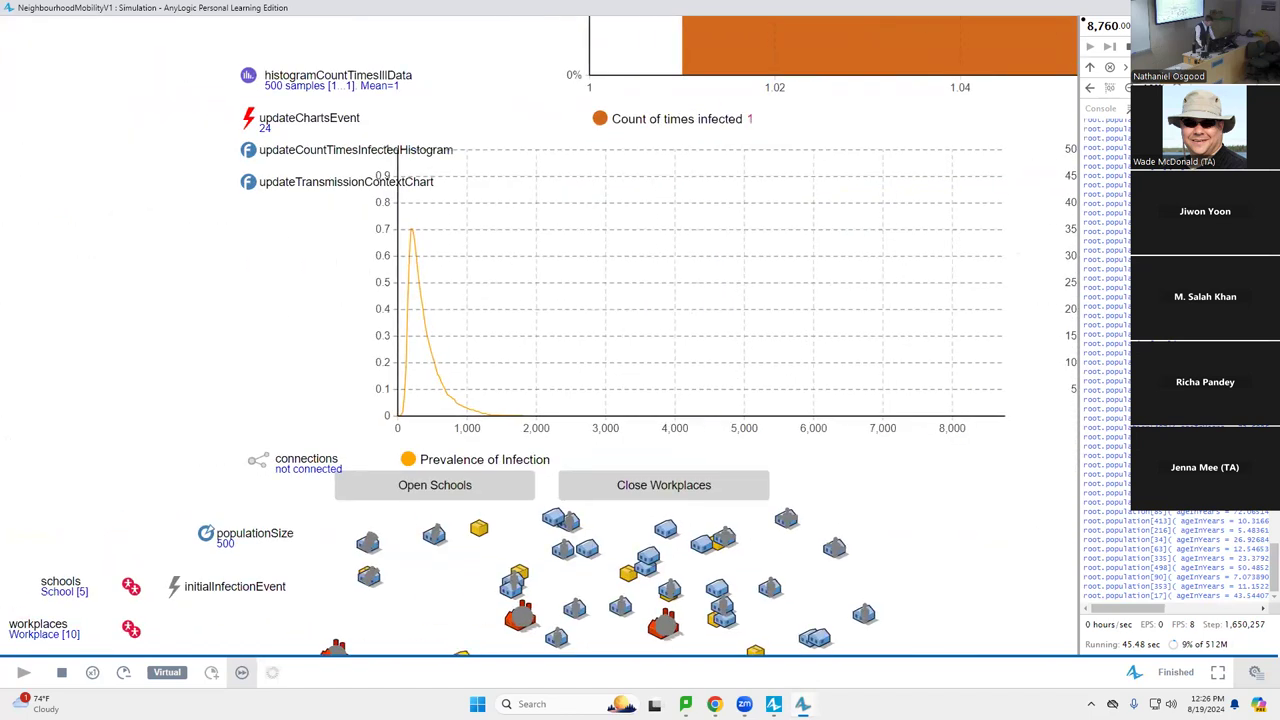
key("alt+F4")
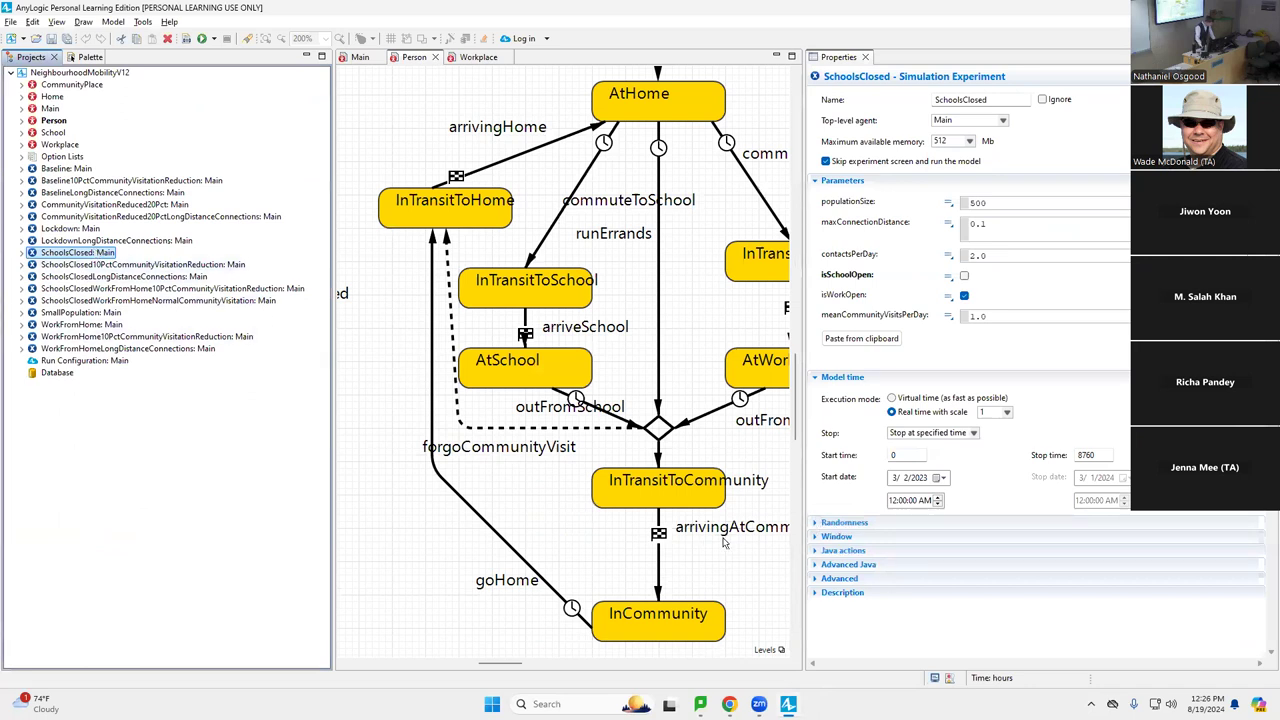
Step: Show the Randomness settings of the SchoolsClosed experiment and run it again in virtual time
left_click(821, 522)
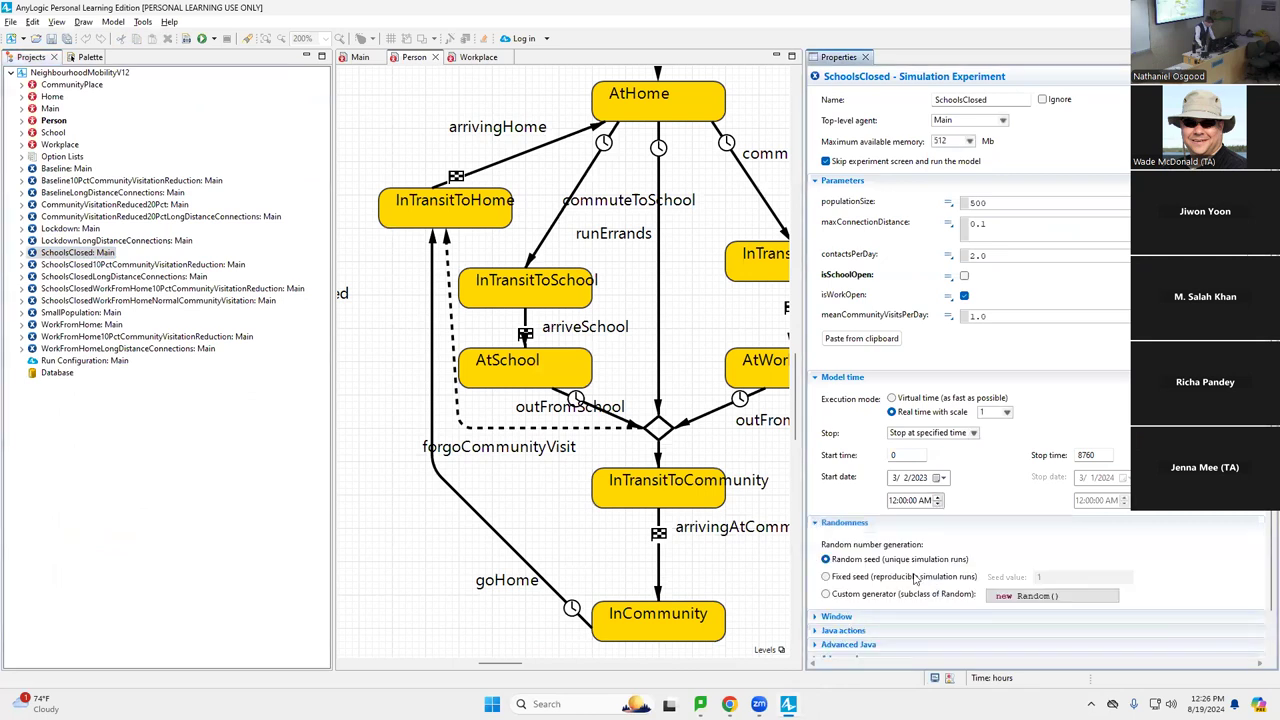
right_click(86, 254)
left_click(116, 450)
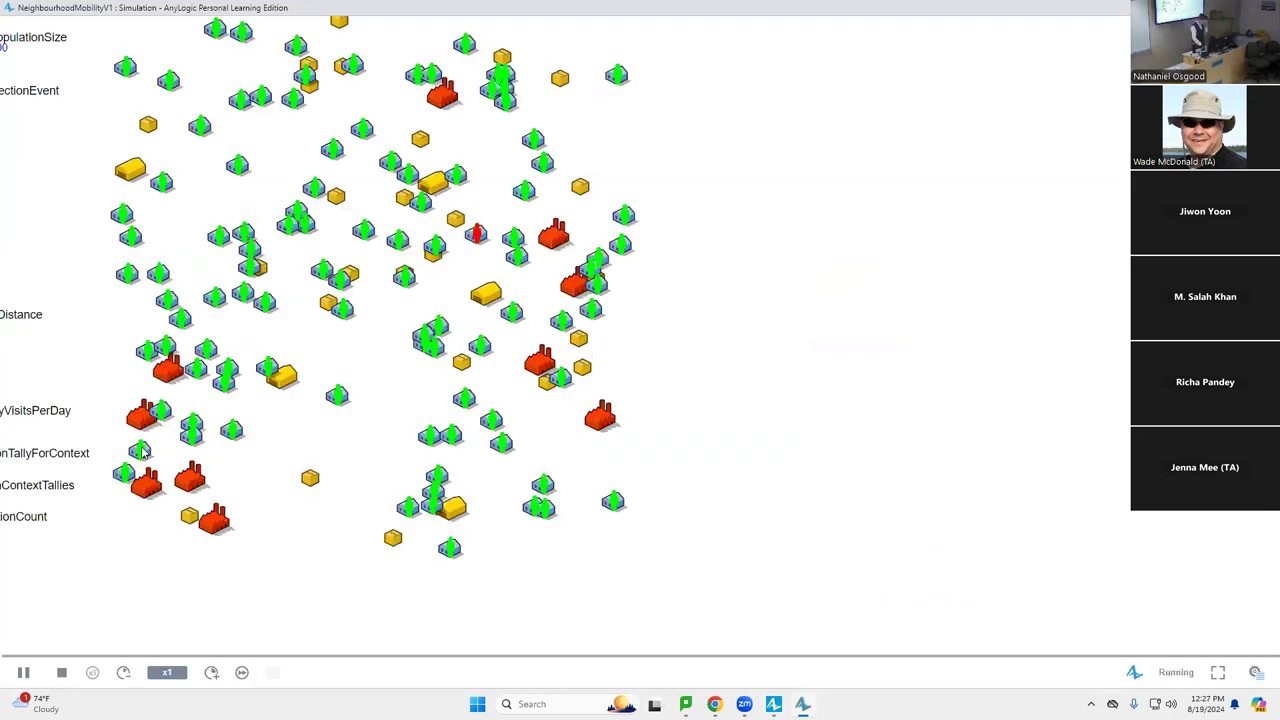
left_click(241, 674)
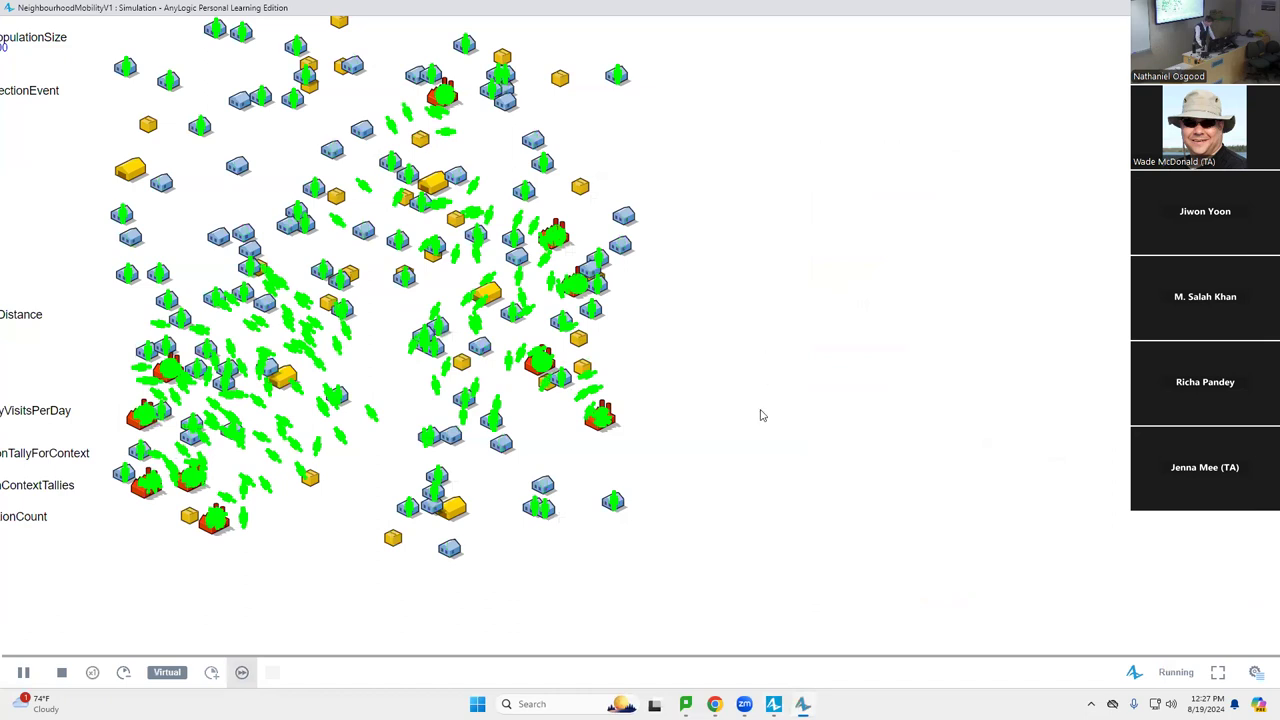
Step: Examine the prevalence and cumulative infections charts of the second SchoolsClosed run, and close the simulation
scroll(760, 412, "up", 3)
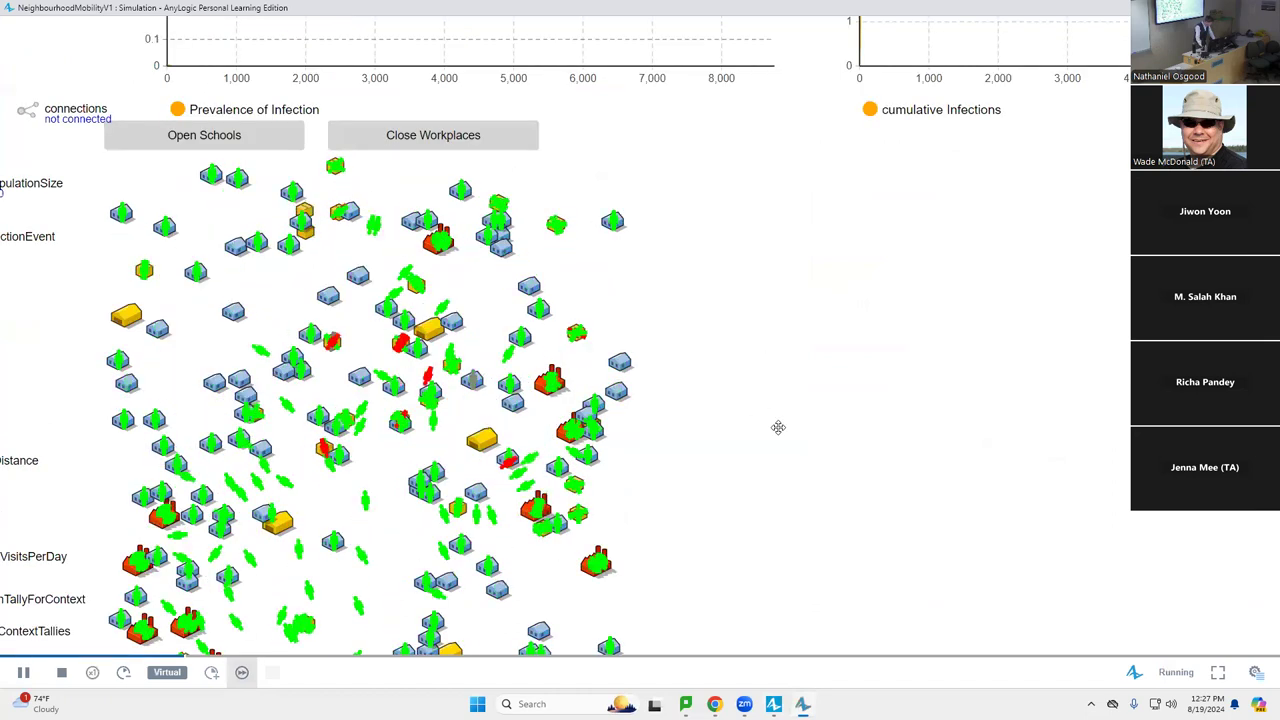
scroll(778, 427, "up", 5)
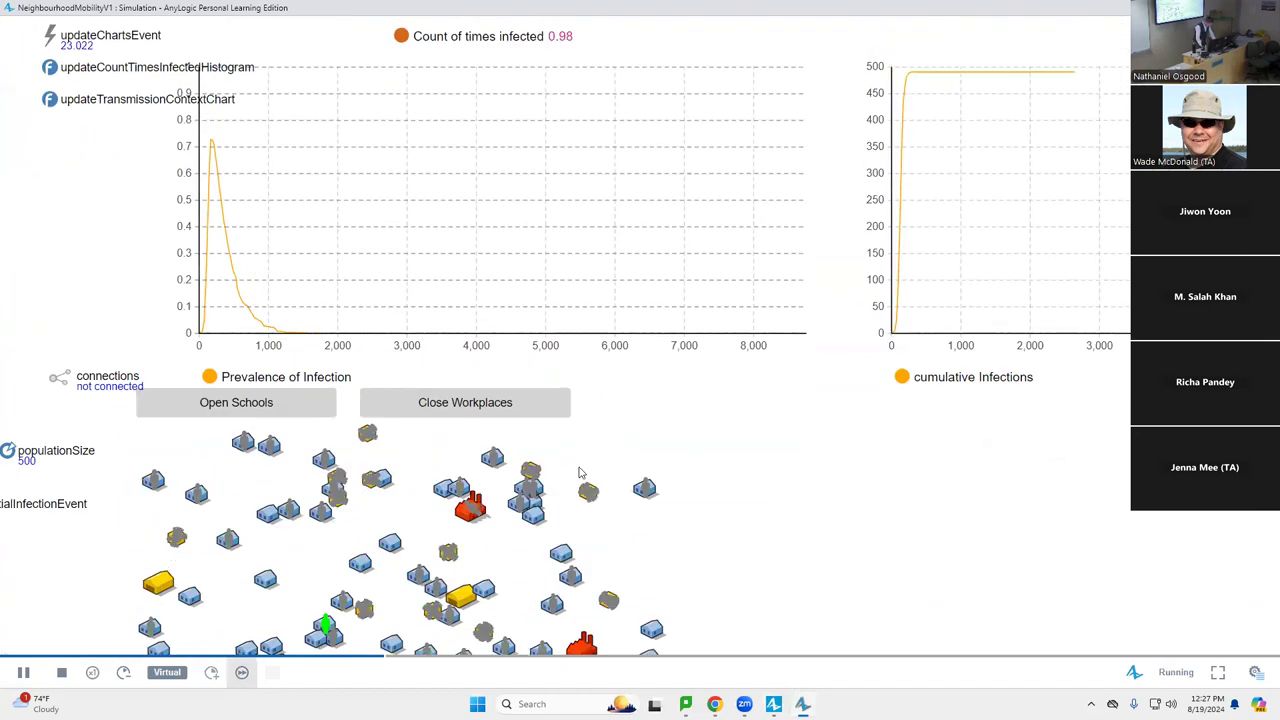
key("alt+Tab")
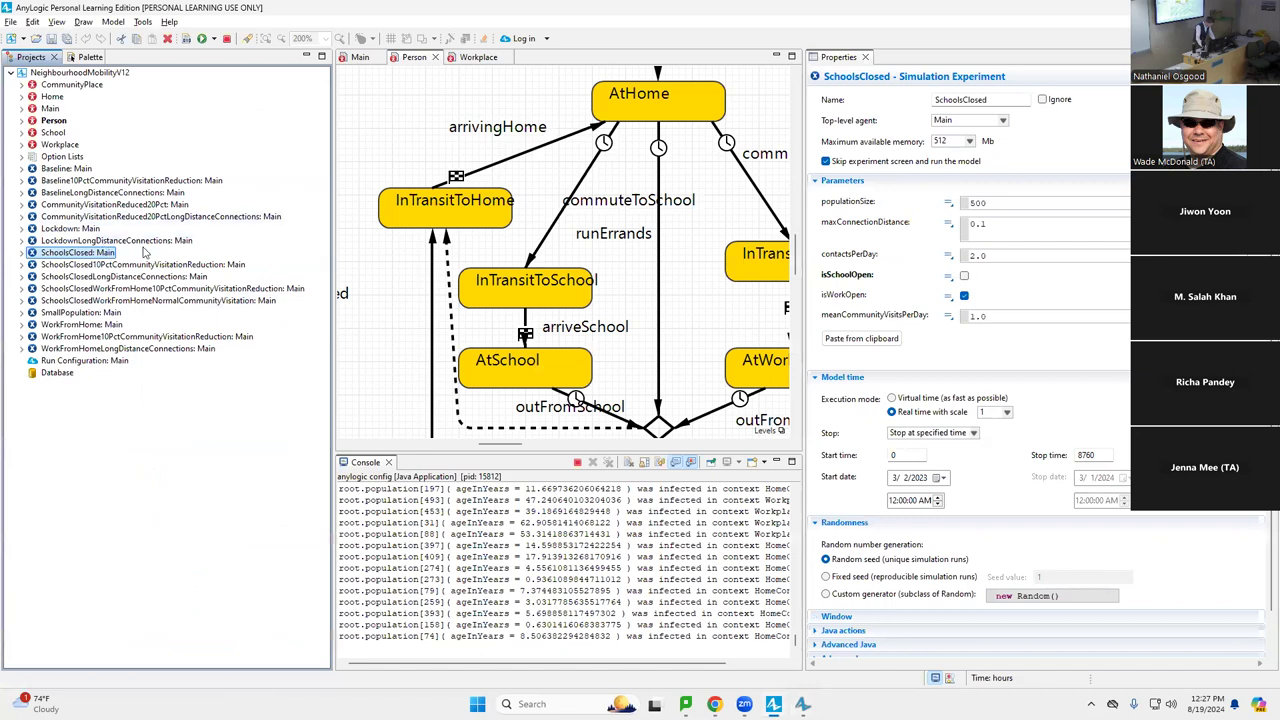
key("alt+Tab")
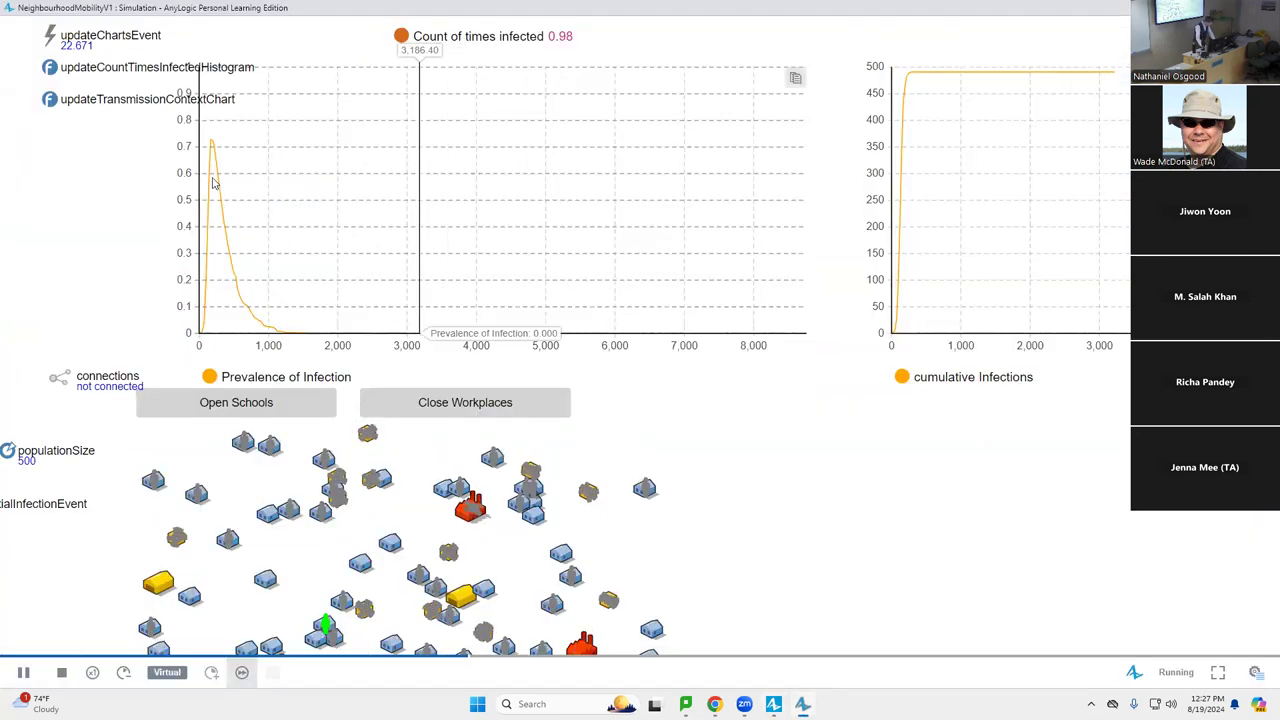
mouse_move(213, 148)
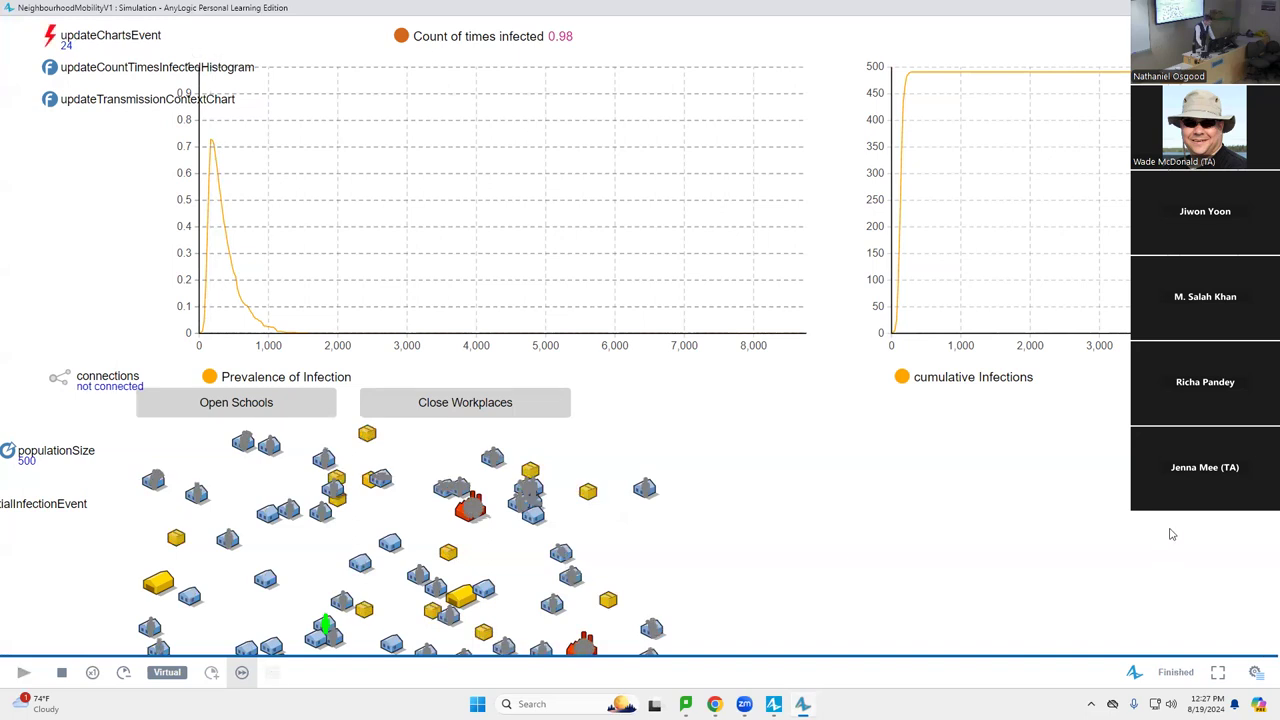
left_click_drag(1172, 534, 666, 577)
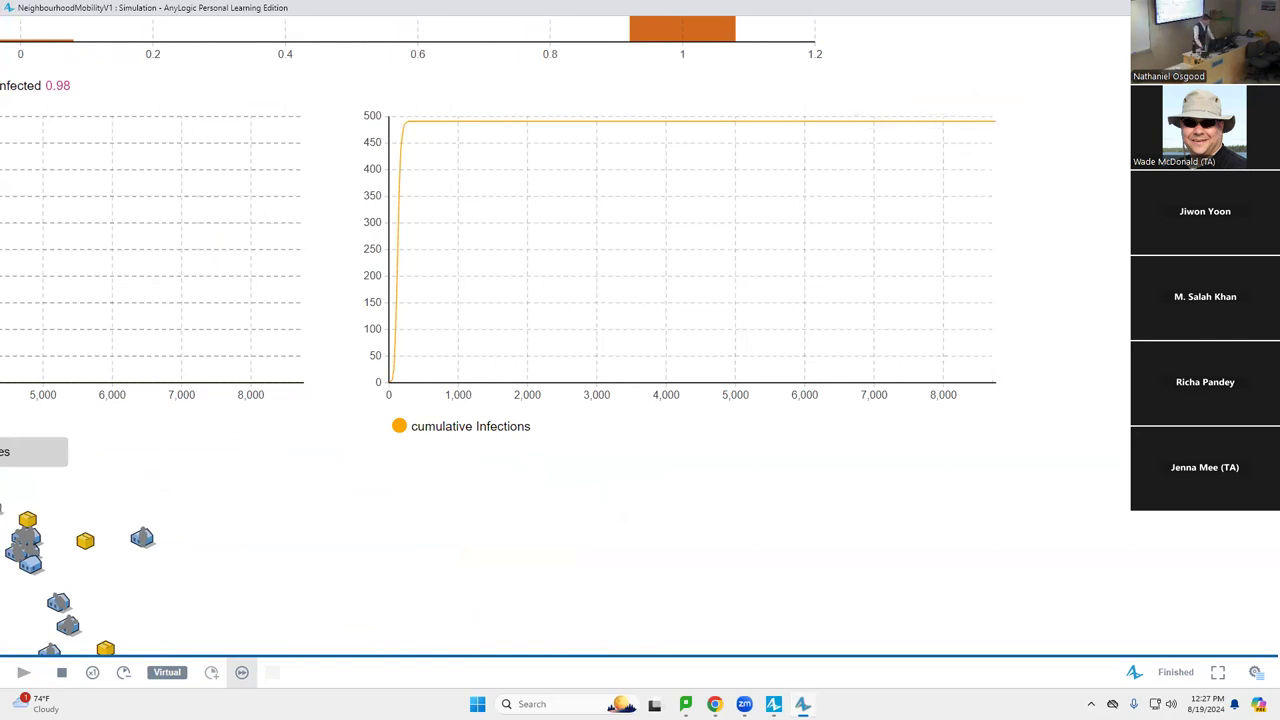
key("alt+F4")
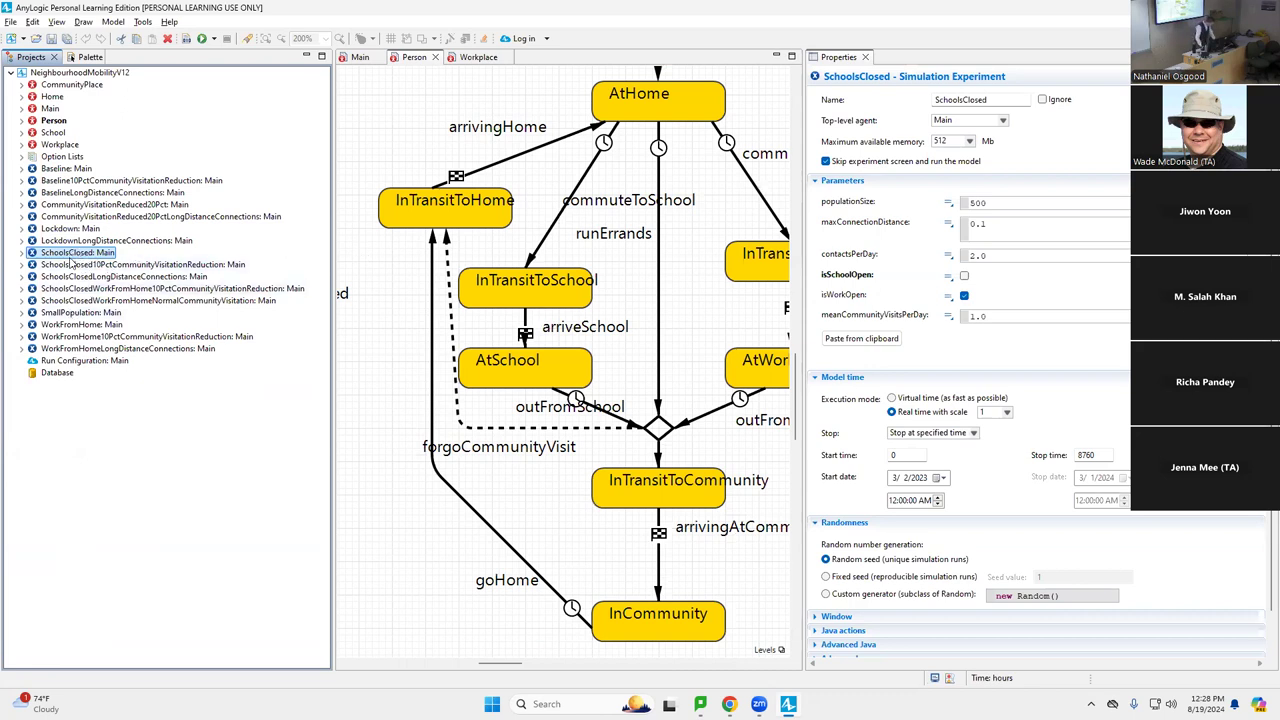
Step: Compare the parameters of the WorkFromHome and SchoolsClosed experiments, and show the Main agent diagram
right_click(90, 326)
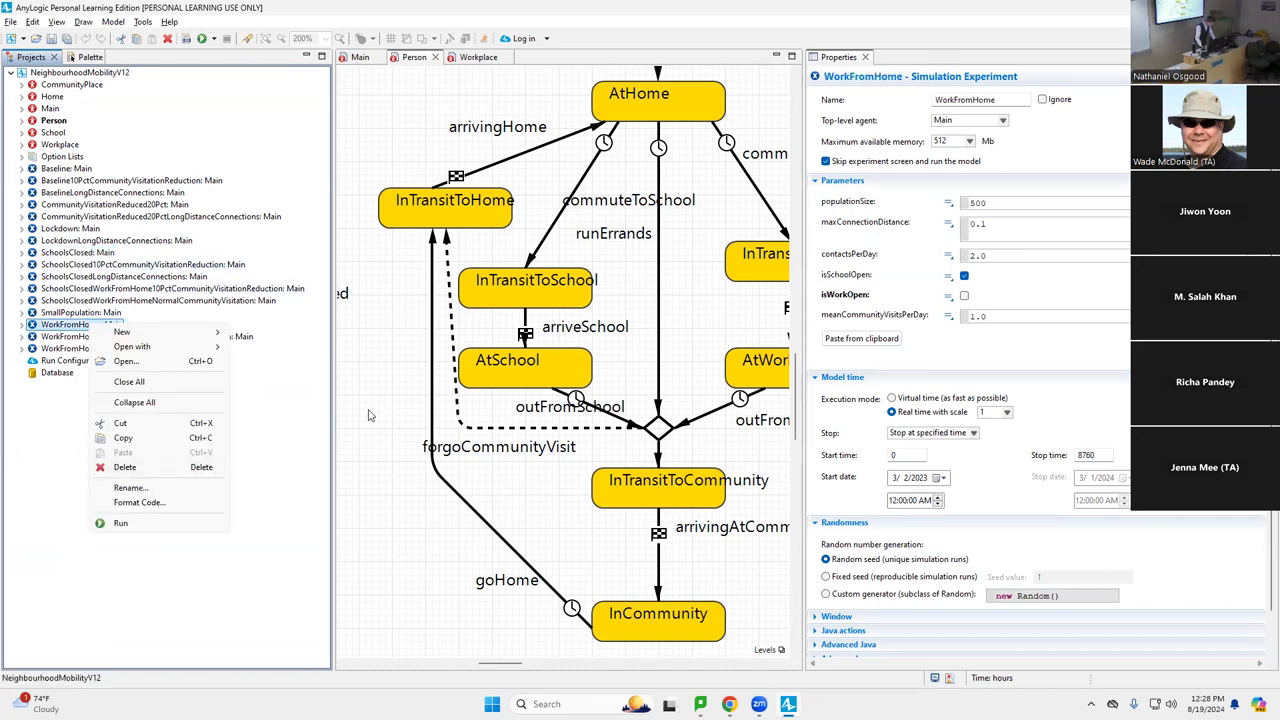
left_click(275, 327)
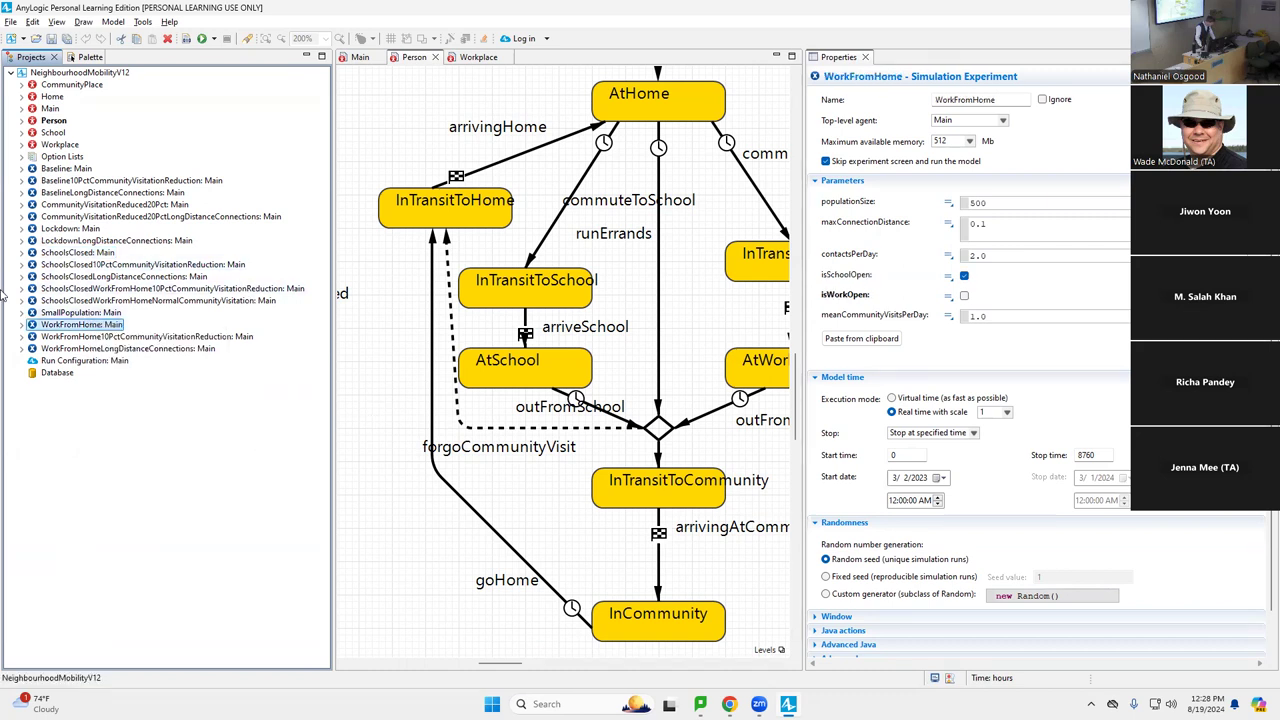
left_click(91, 253)
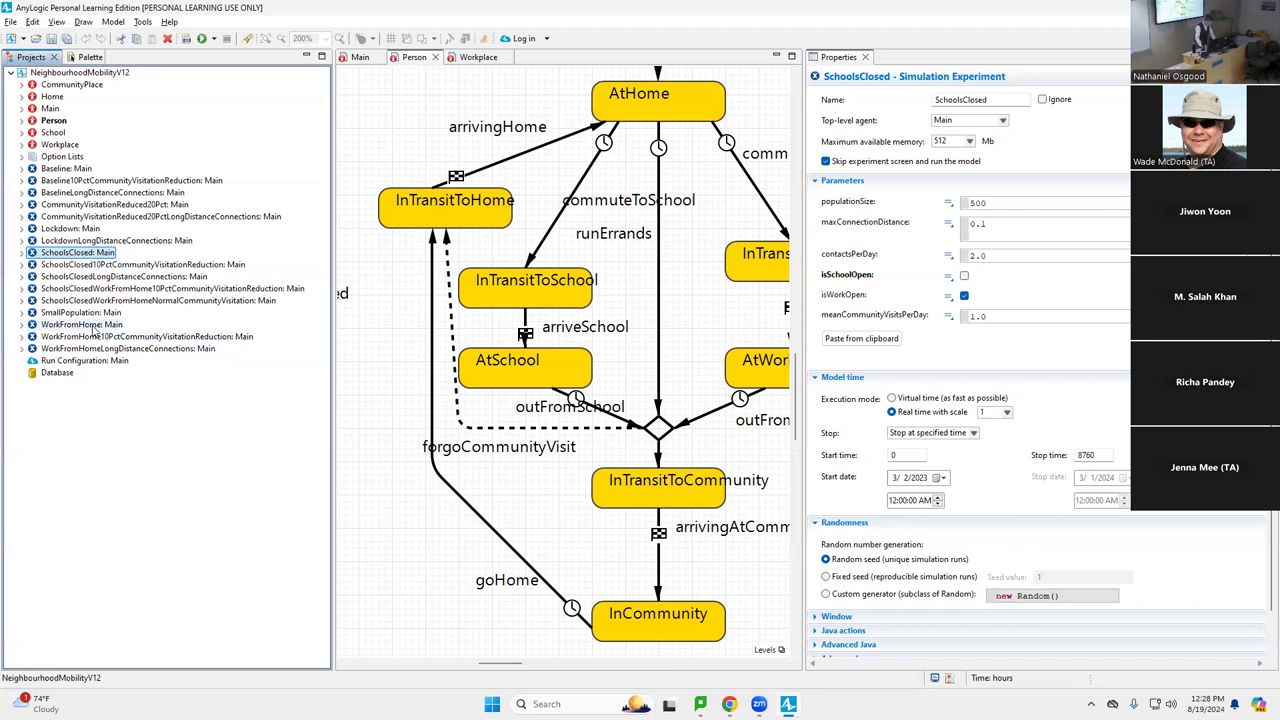
left_click(359, 57)
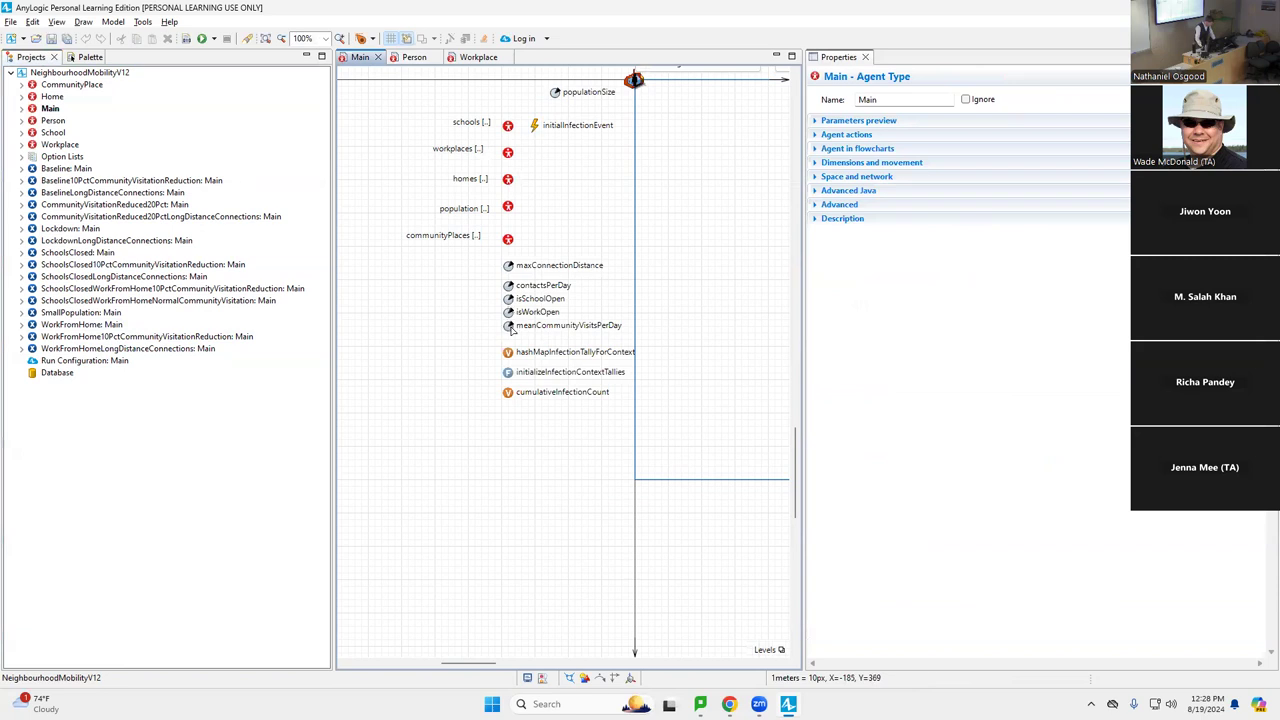
Step: Run the WorkFromHome experiment and switch its simulation to virtual time
left_click(103, 326)
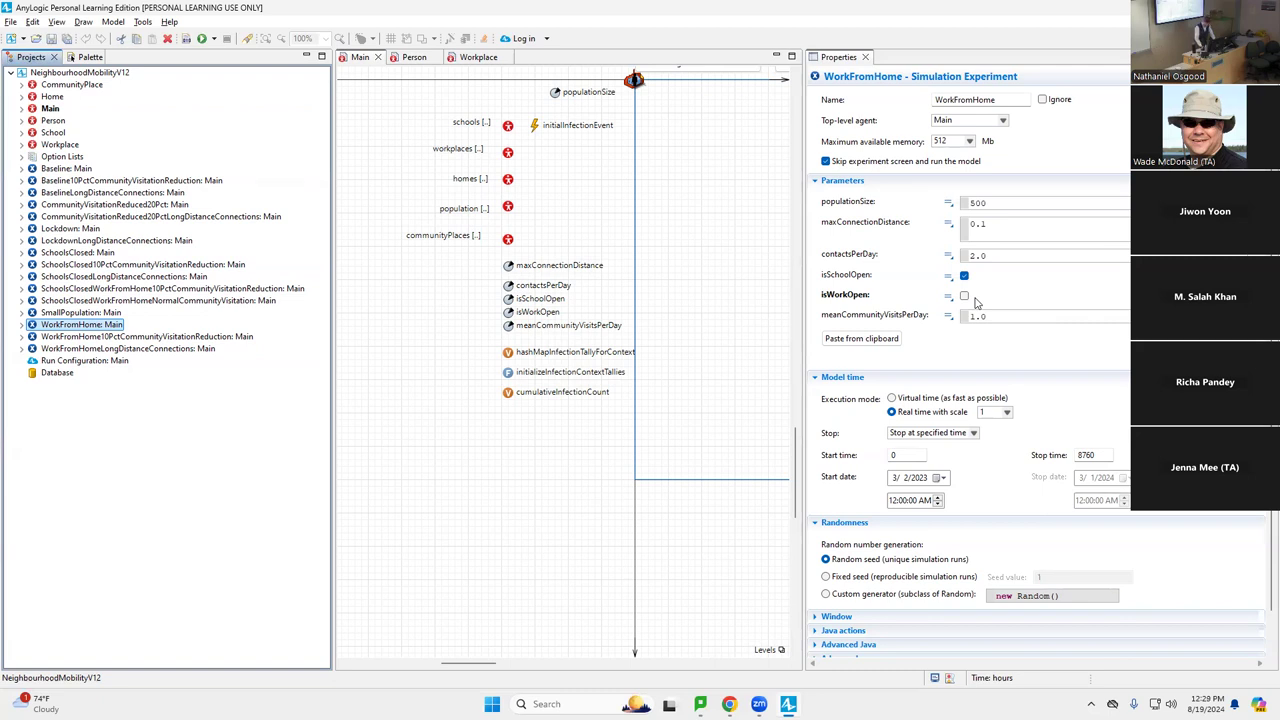
right_click(52, 325)
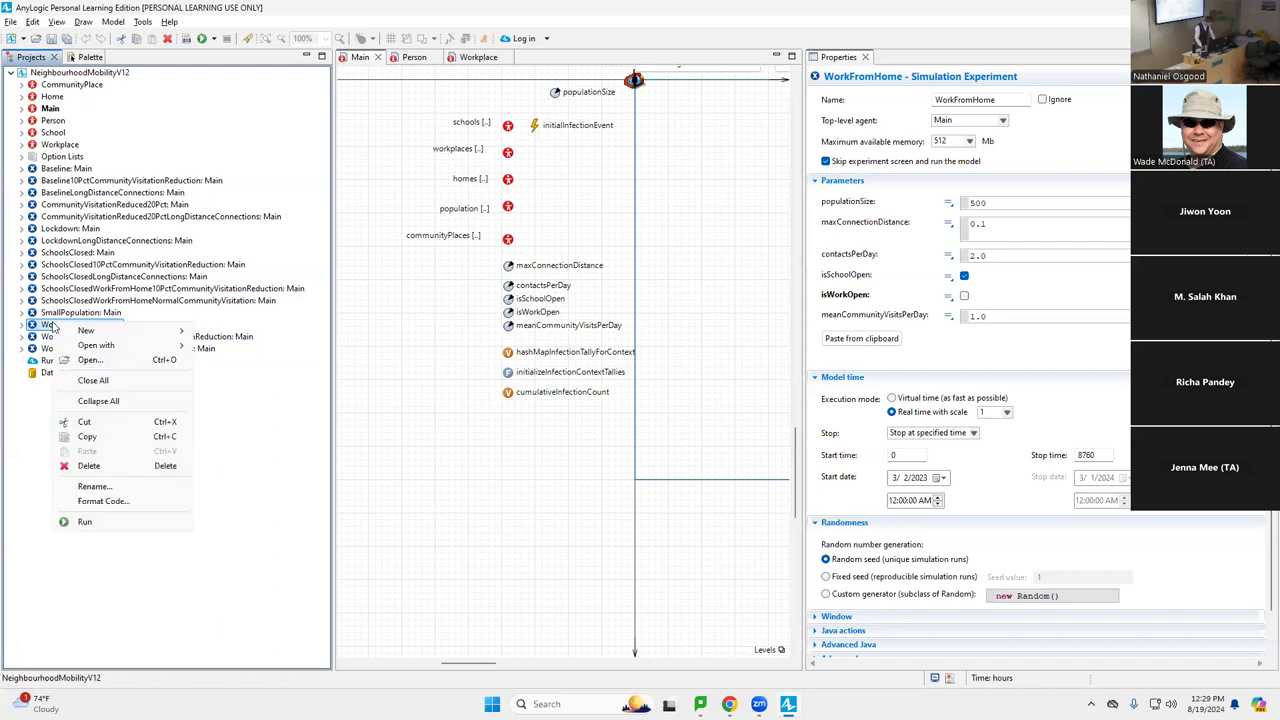
left_click(85, 522)
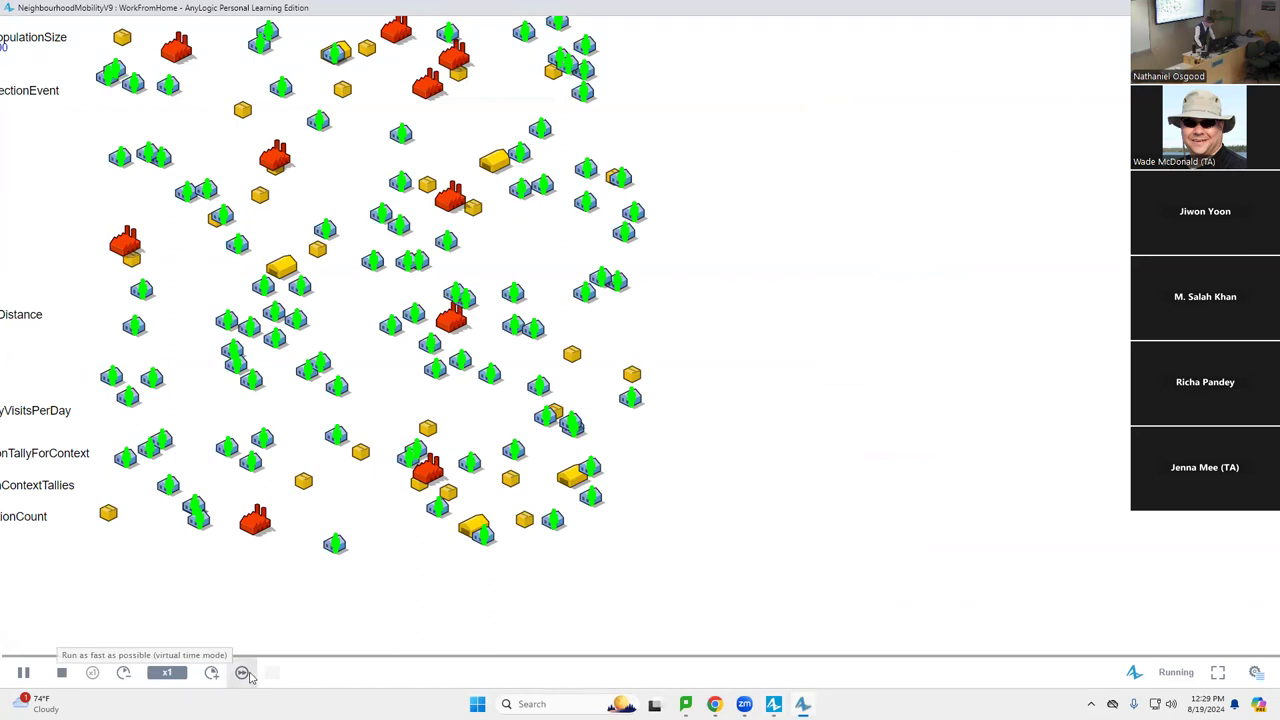
left_click(245, 673)
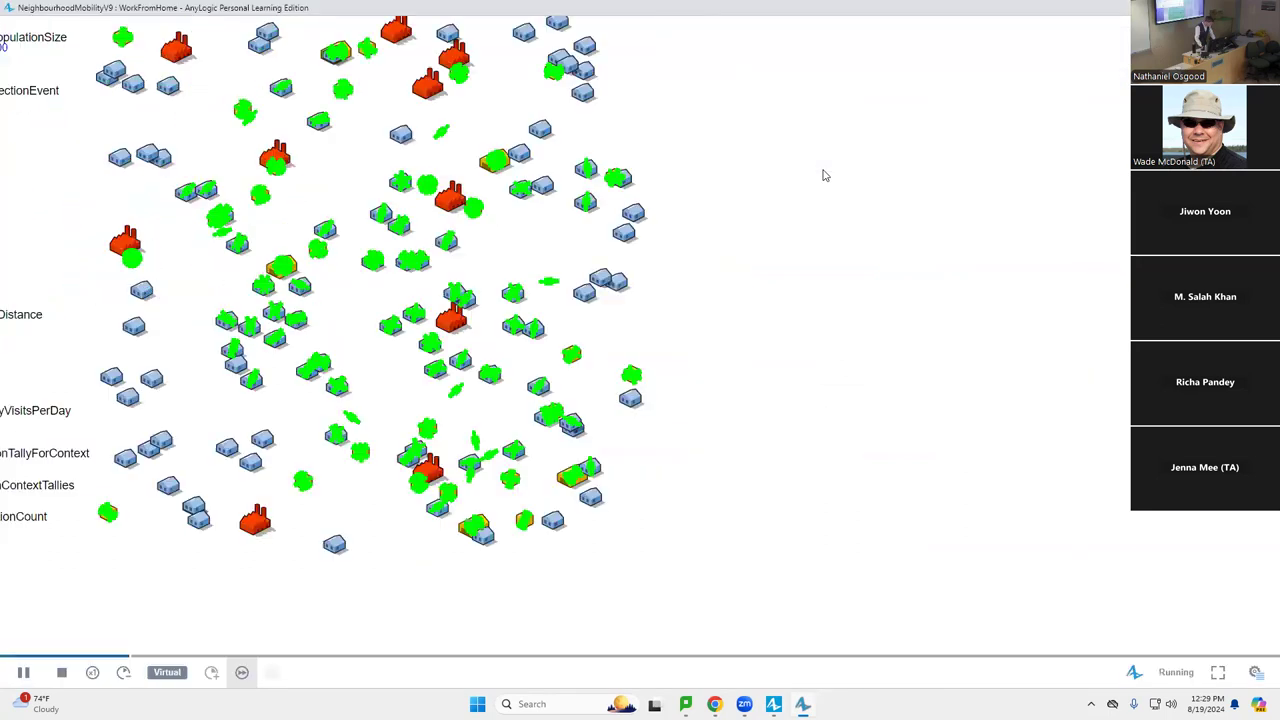
Step: Bring the prevalence and cumulative infections charts of the WorkFromHome run into view, and trigger the model's Open Workplaces control
scroll(924, 417, "up", 5)
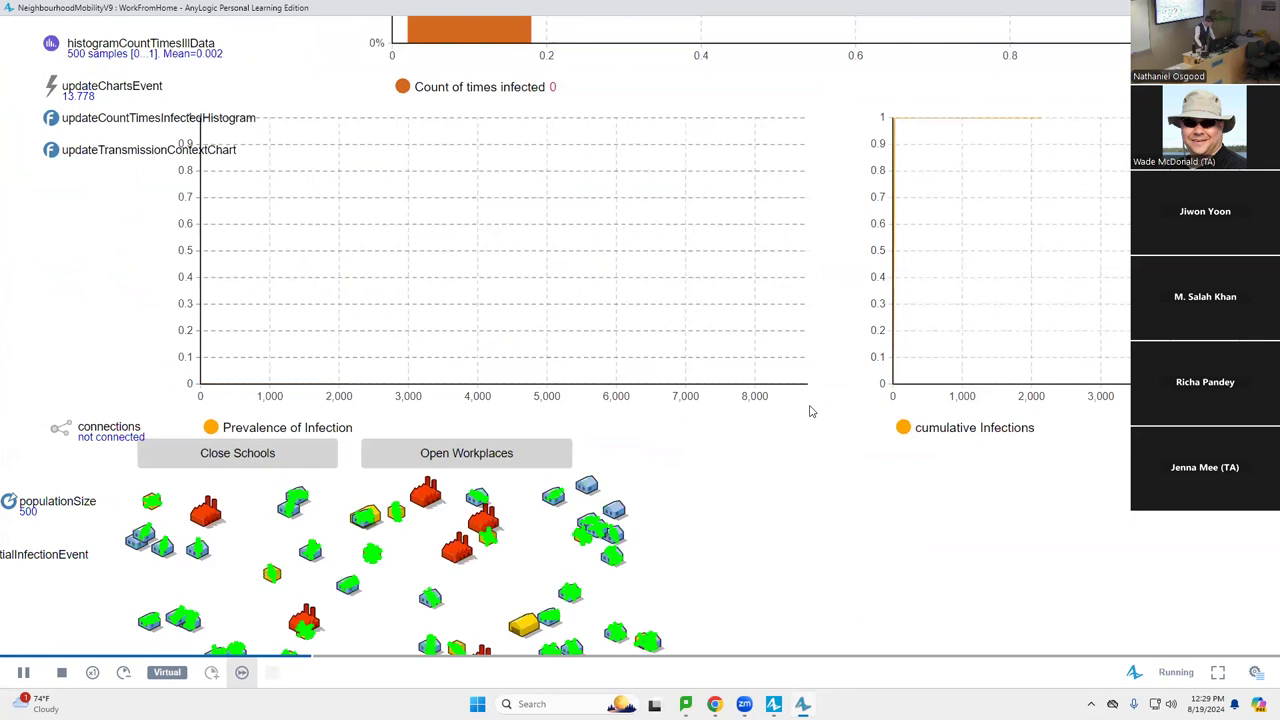
left_click_drag(831, 302, 845, 145)
left_click_drag(770, 412, 783, 429)
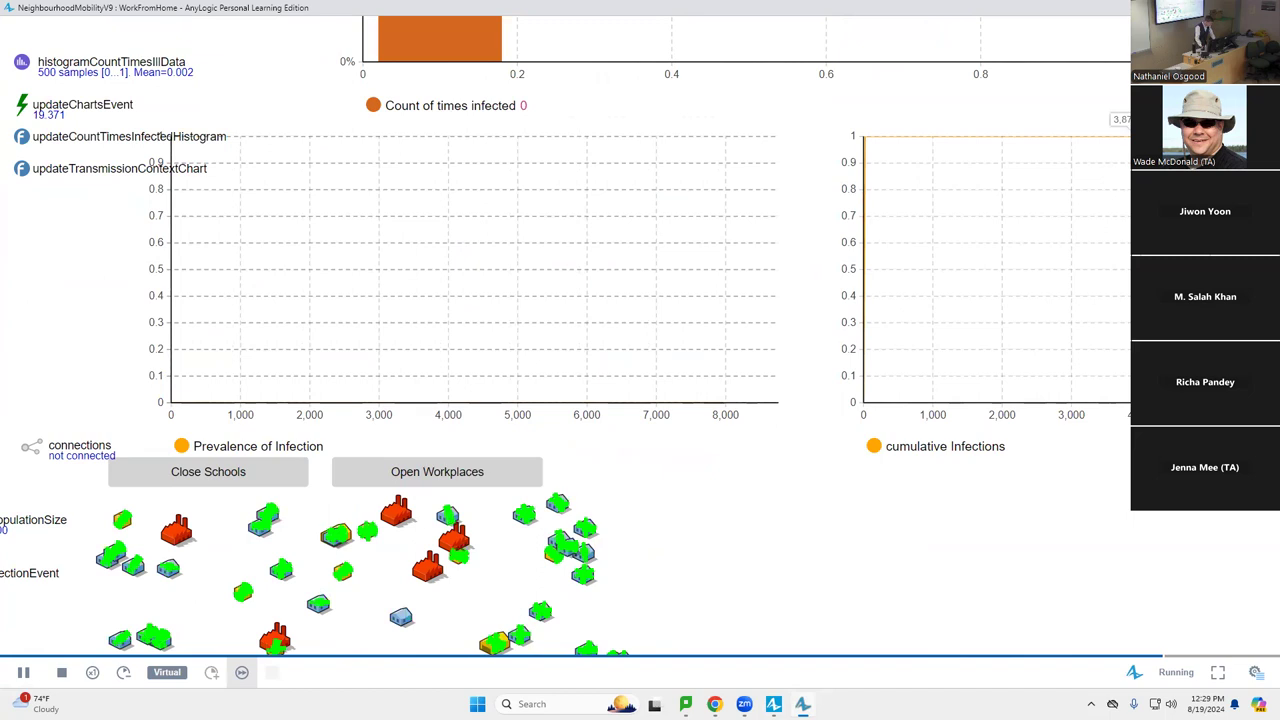
left_click(437, 472)
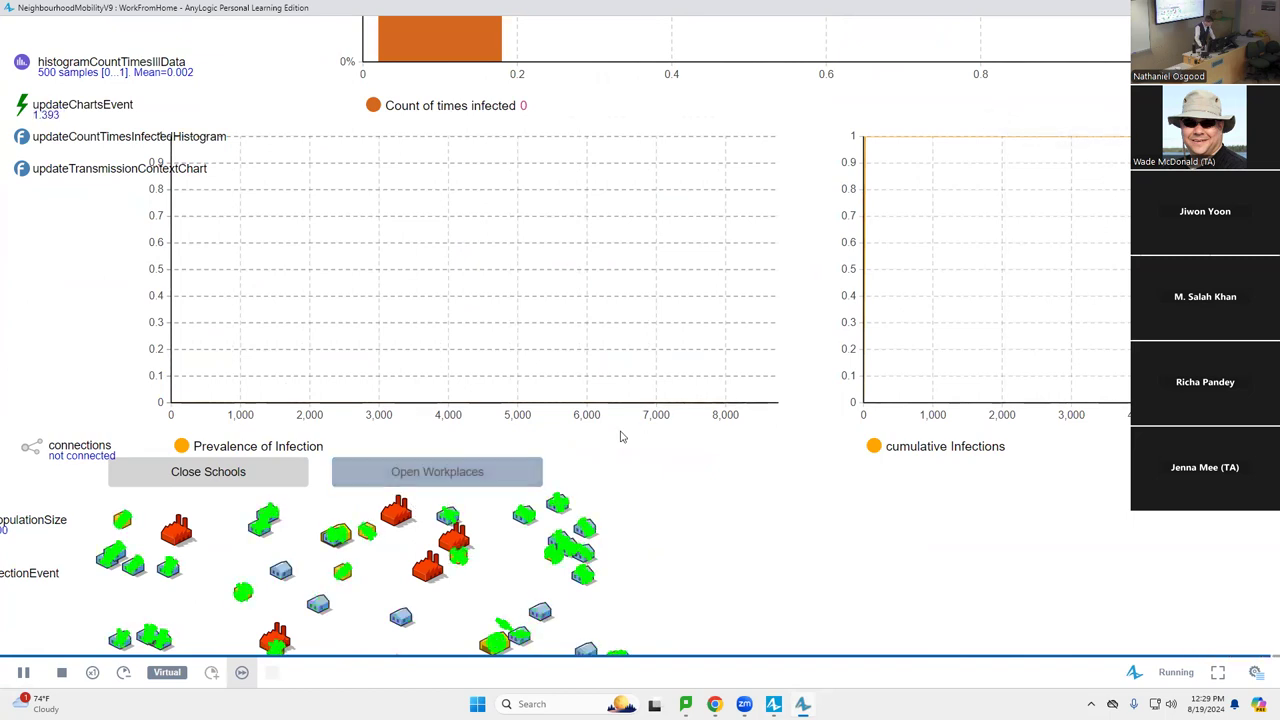
Step: Examine the infection context, times-infected, prevalence and cumulative infections charts of the first WorkFromHome run, and close the simulation
left_click_drag(771, 434, 680, 665)
left_click_drag(551, 280, 609, 537)
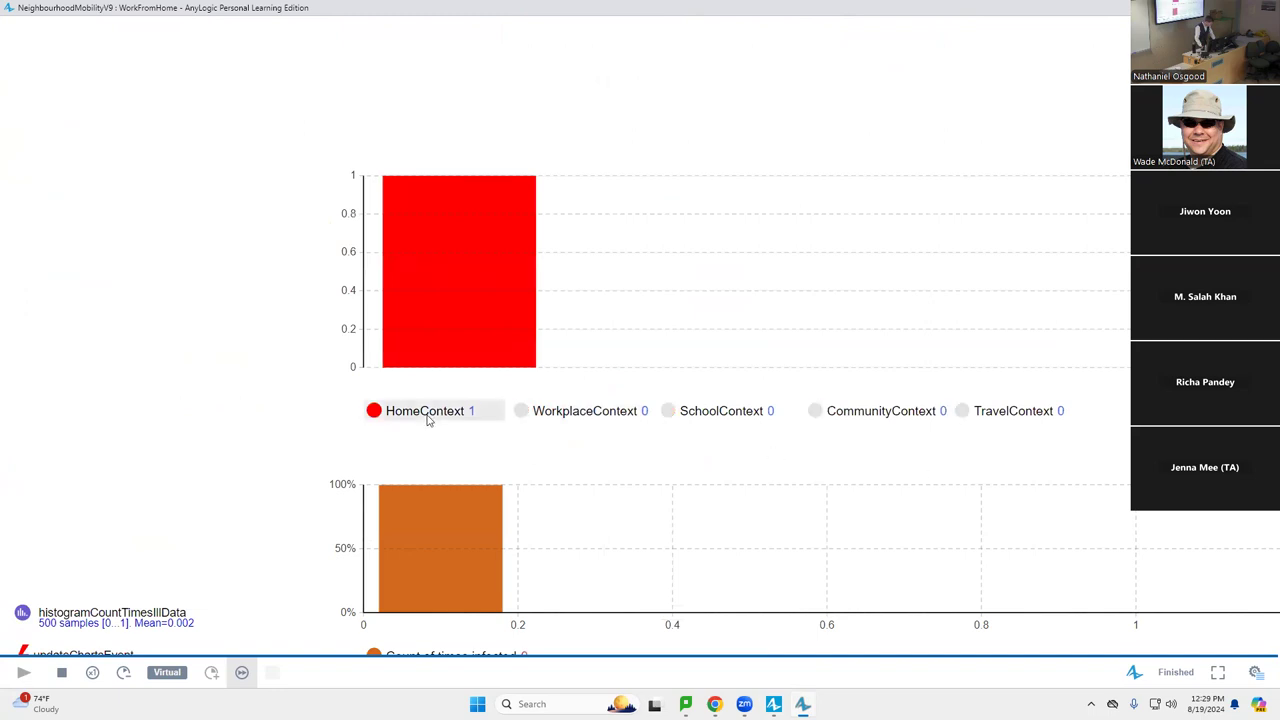
left_click_drag(456, 449, 403, 149)
left_click_drag(728, 507, 646, 286)
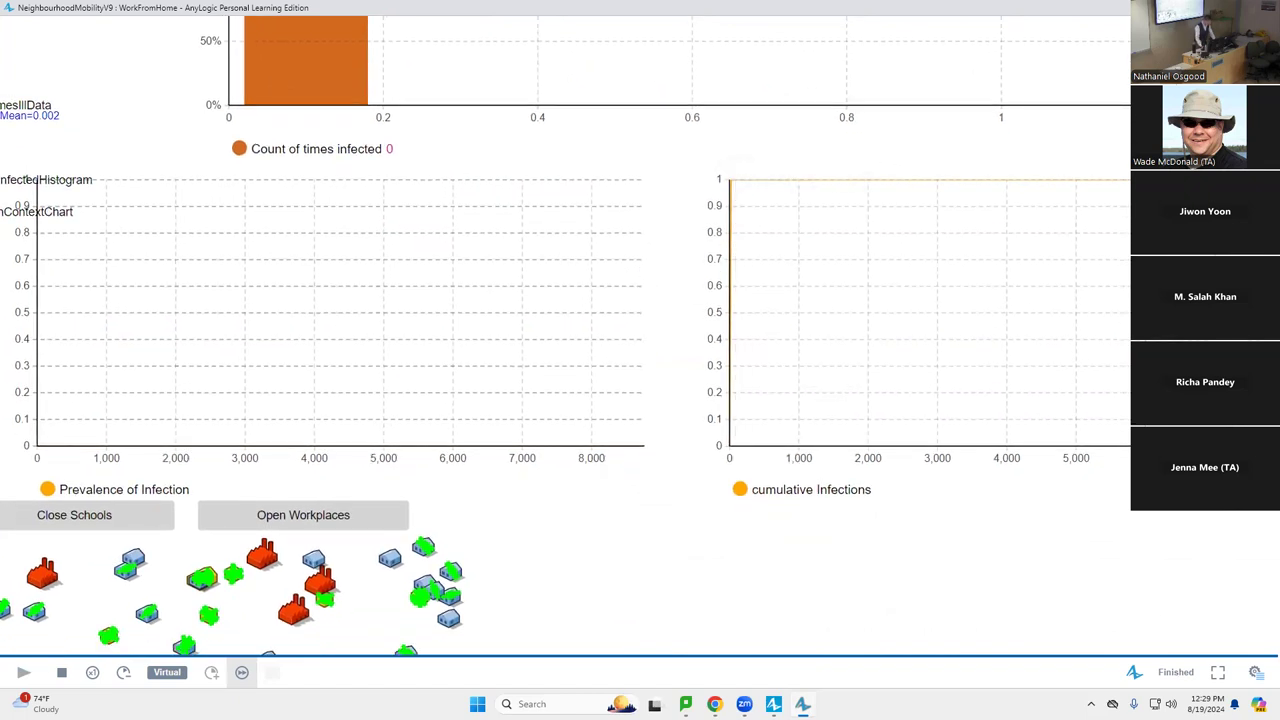
key("alt+F4")
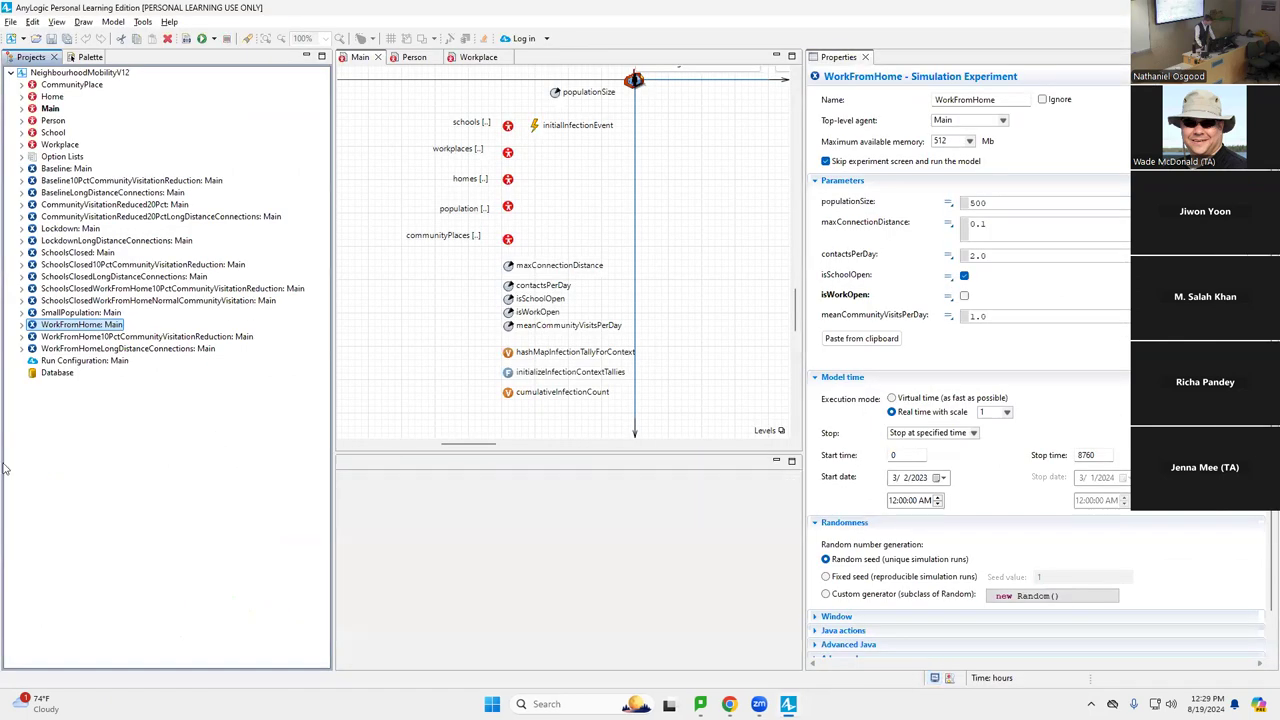
Step: Run the WorkFromHome experiment a second time in virtual time, keeping its simulation window maximized
right_click(63, 330)
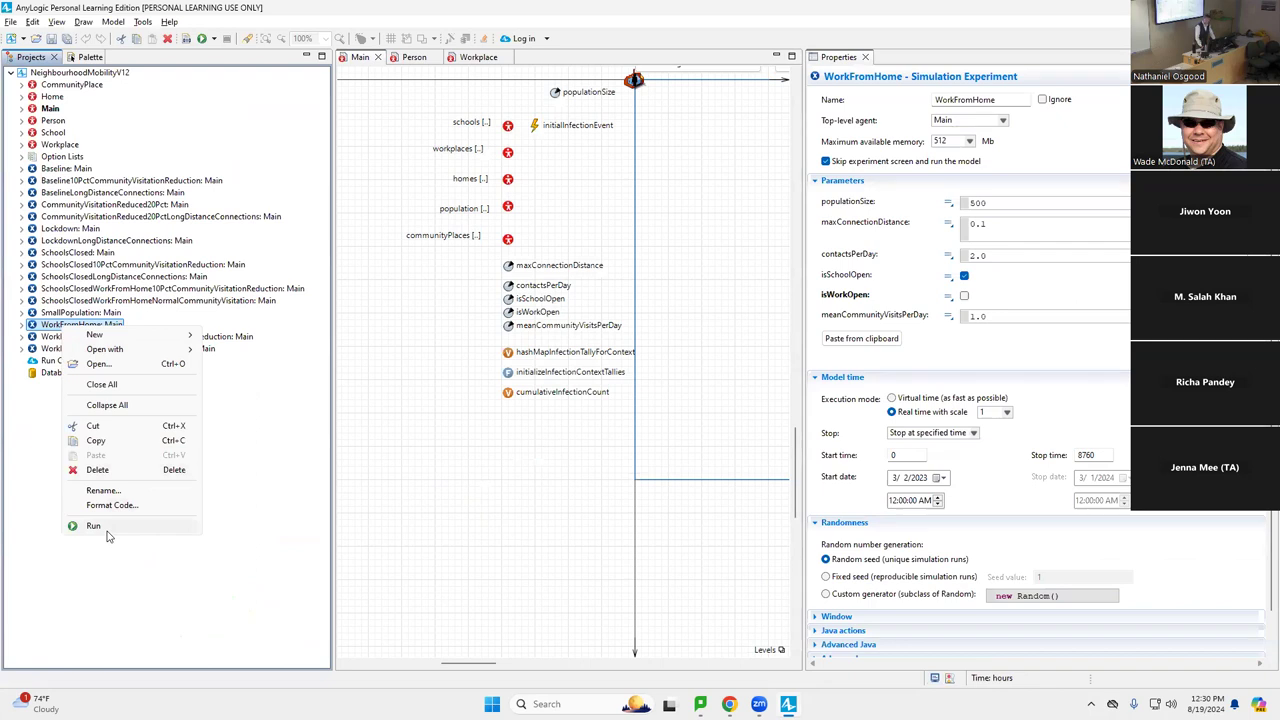
left_click(93, 526)
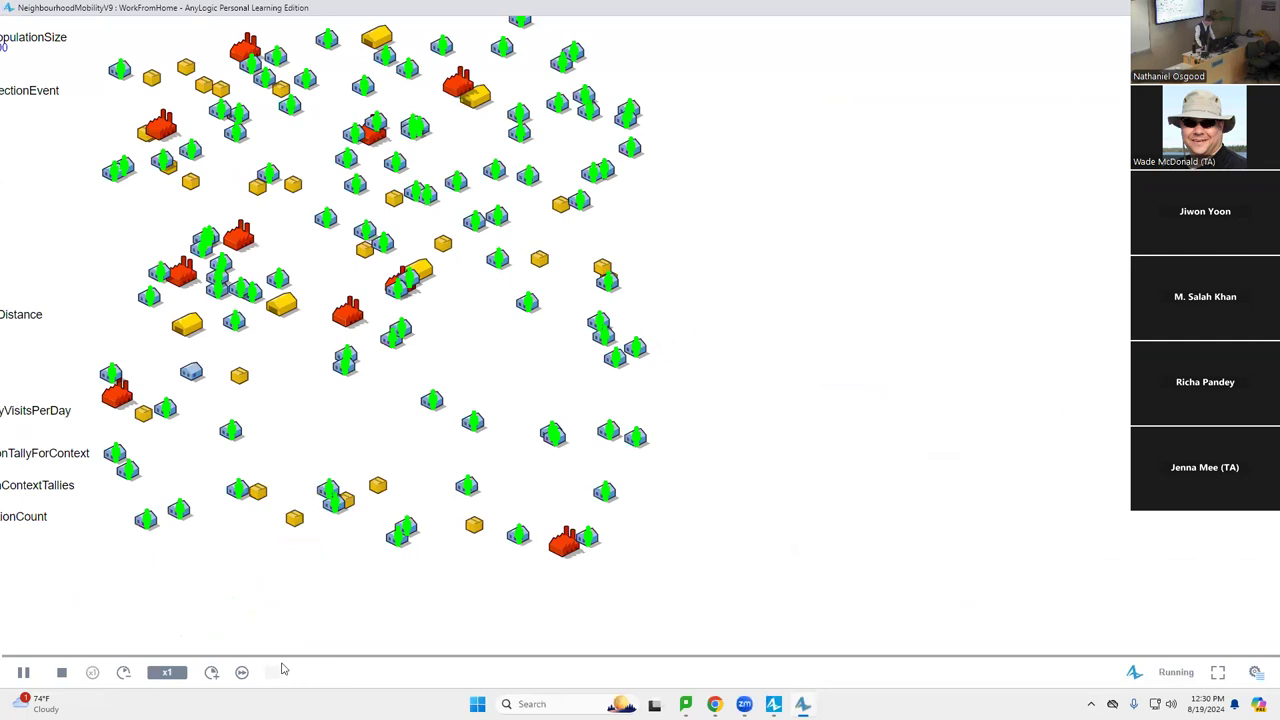
left_click(92, 672)
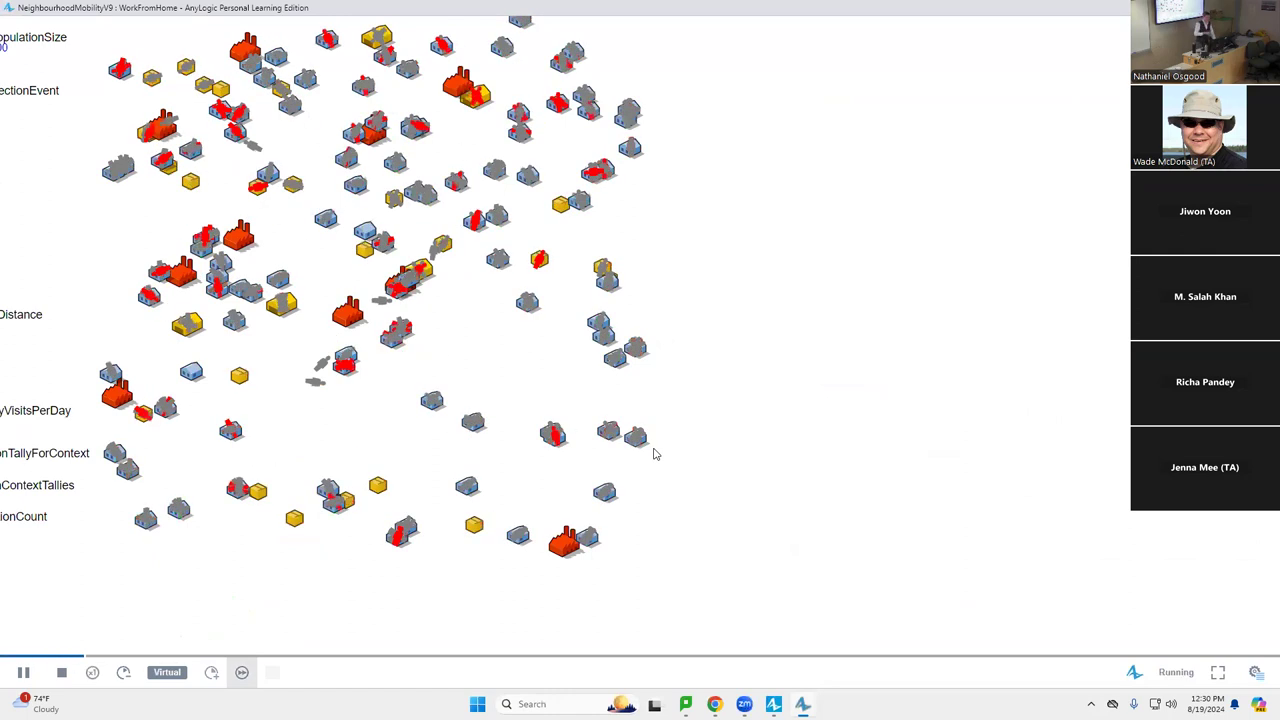
double_click(716, 9)
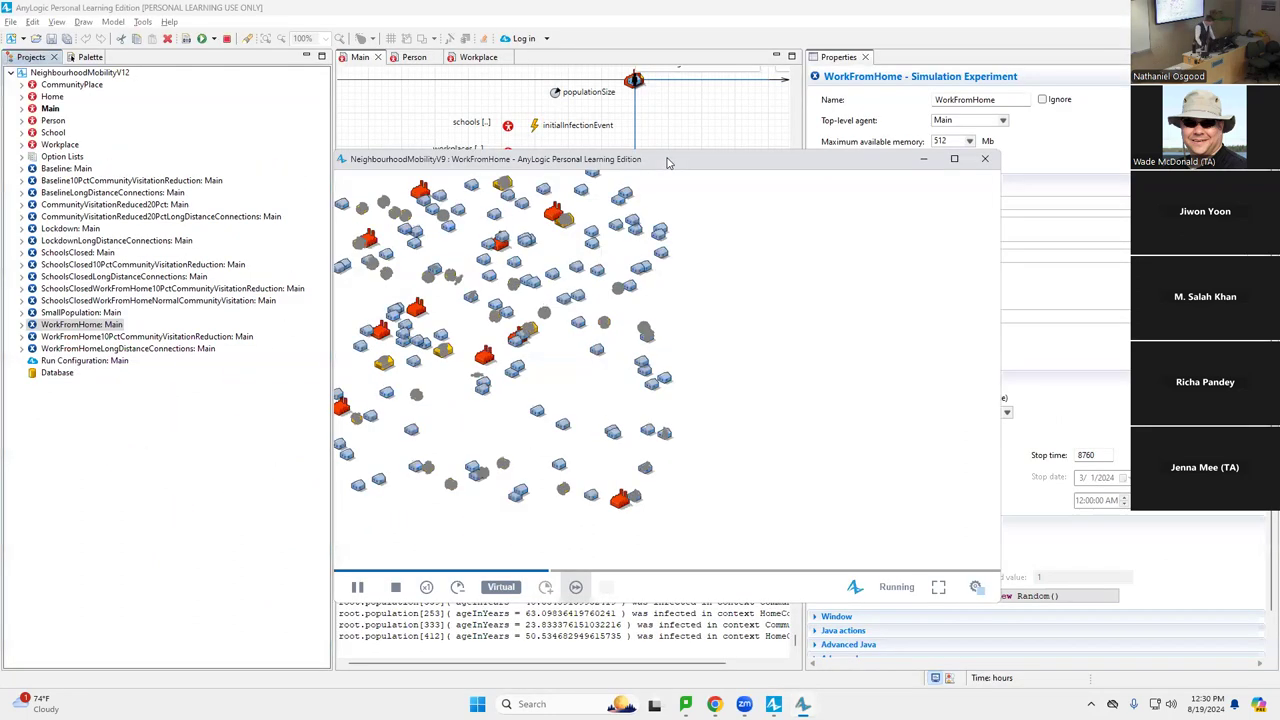
double_click(669, 160)
Step: Examine the prevalence and cumulative infections charts of the second WorkFromHome run, and close the simulation
scroll(719, 428, "up", 5)
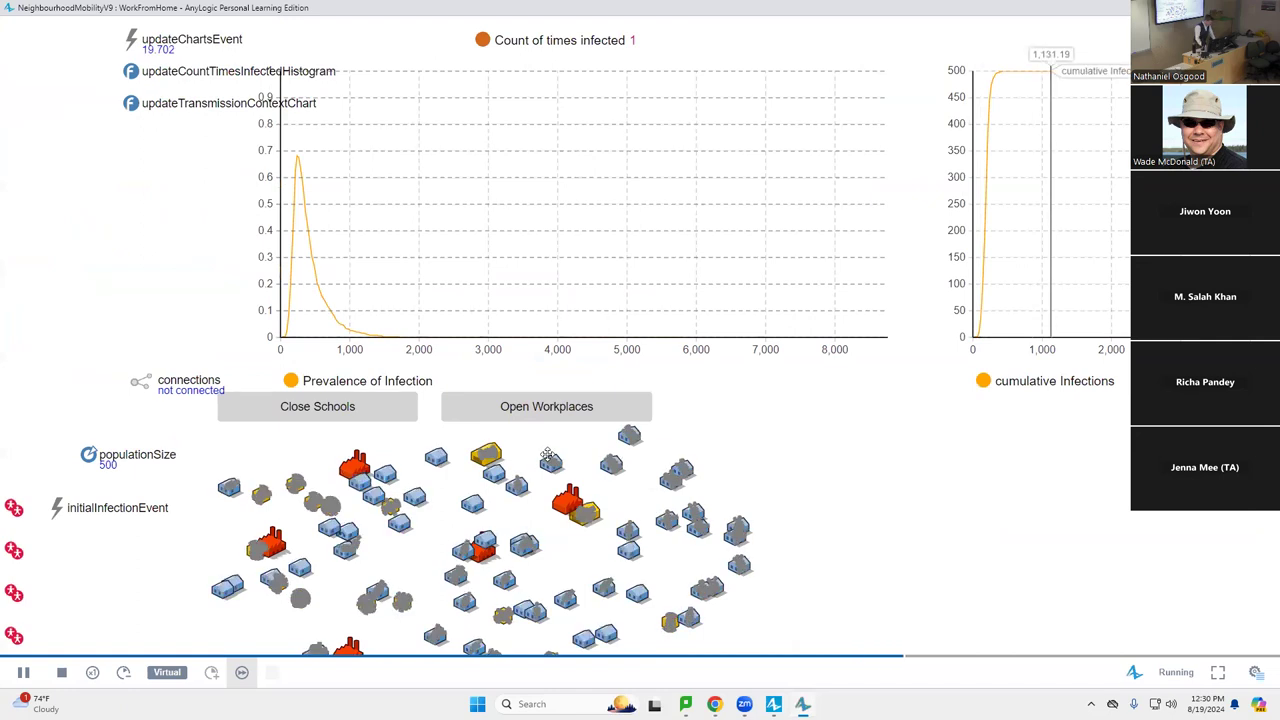
left_click_drag(1102, 447, 571, 449)
left_click_drag(274, 477, 631, 514)
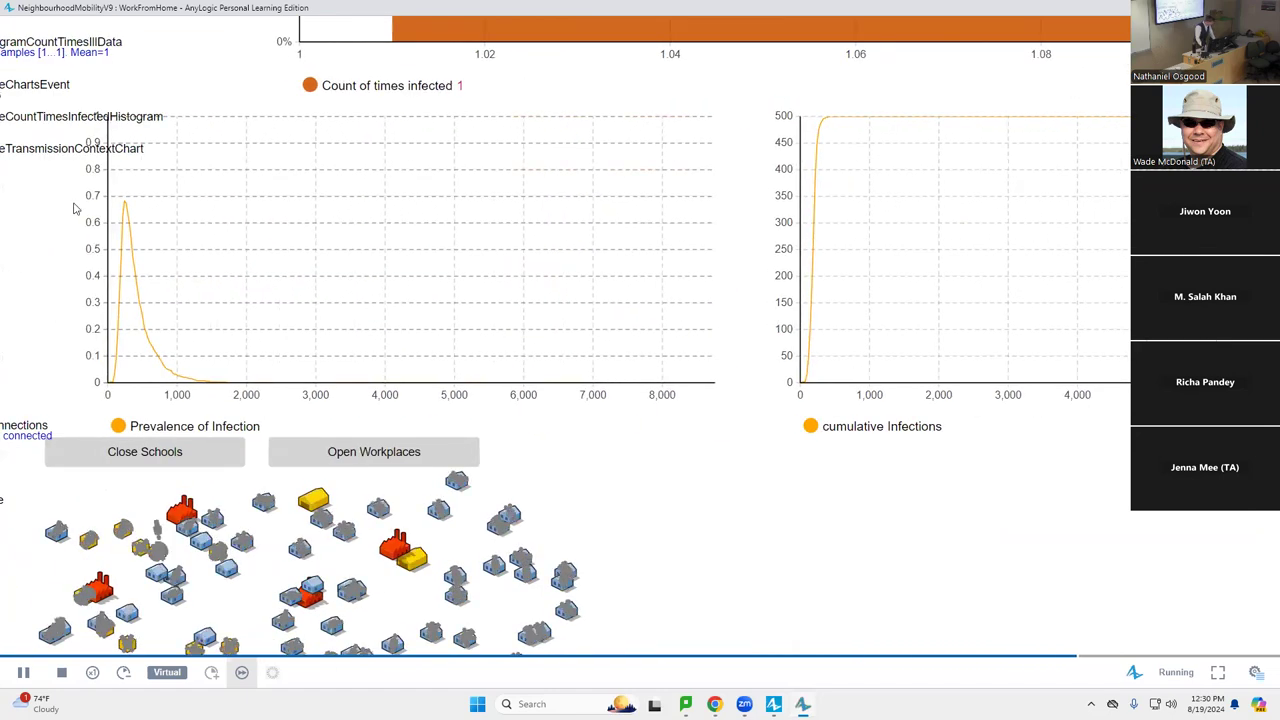
mouse_move(128, 200)
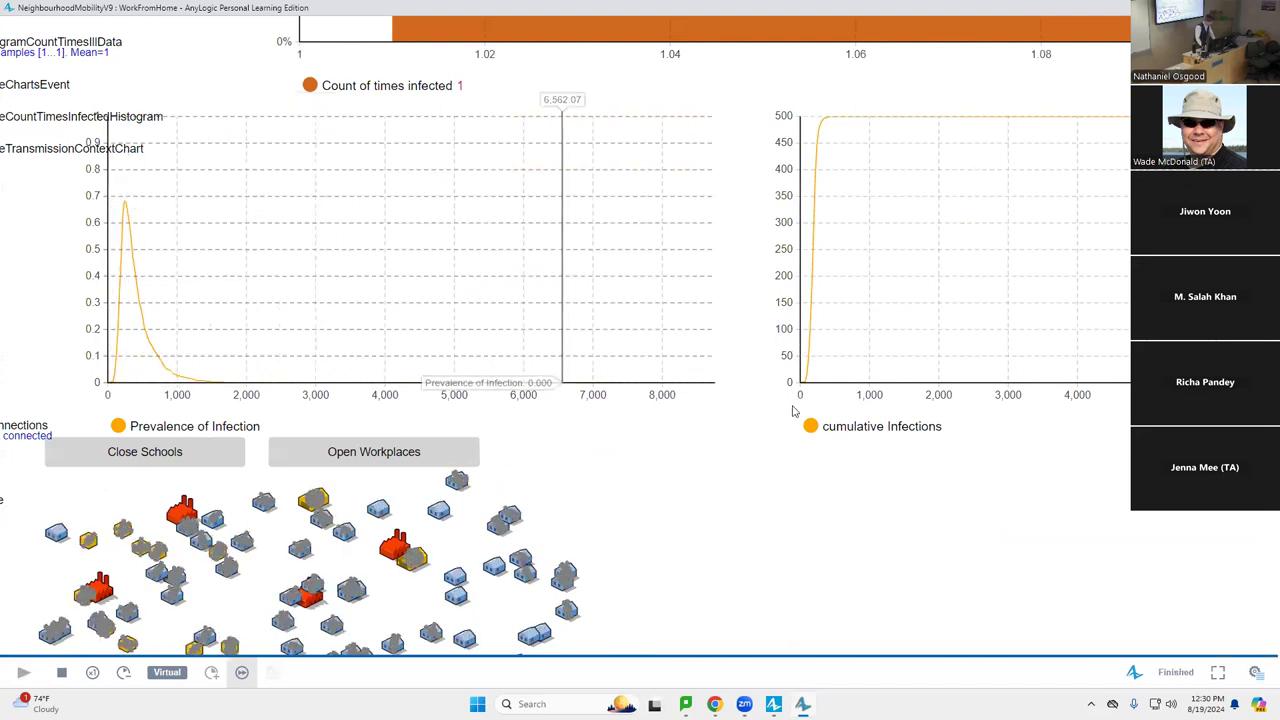
left_click_drag(1000, 470, 534, 494)
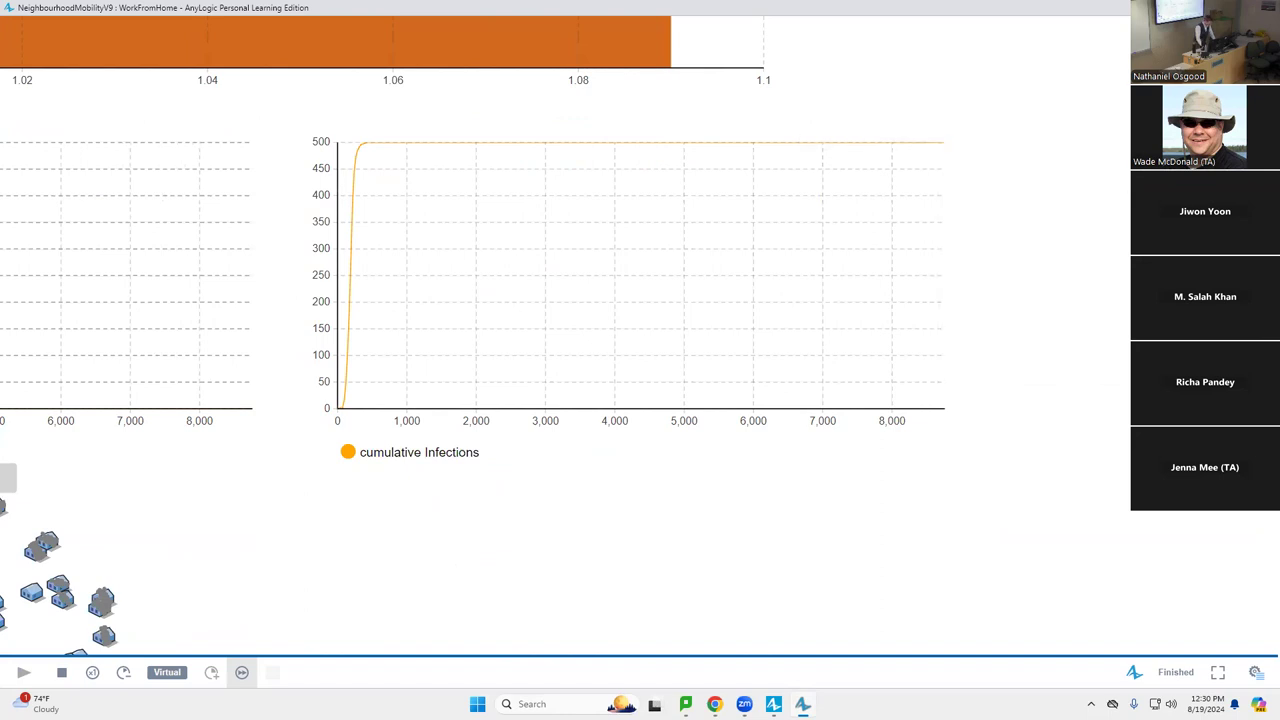
key("alt+F4")
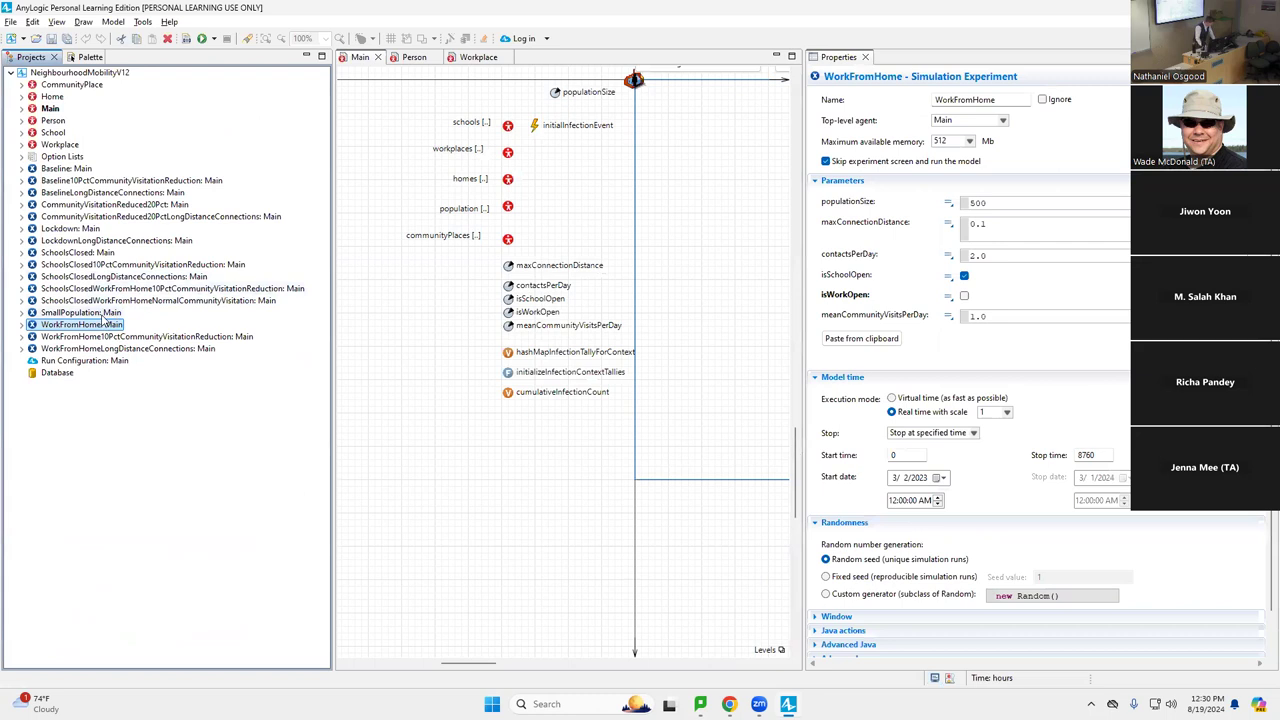
Step: Run the WorkFromHome experiment a third time and switch the simulation to virtual time
right_click(94, 330)
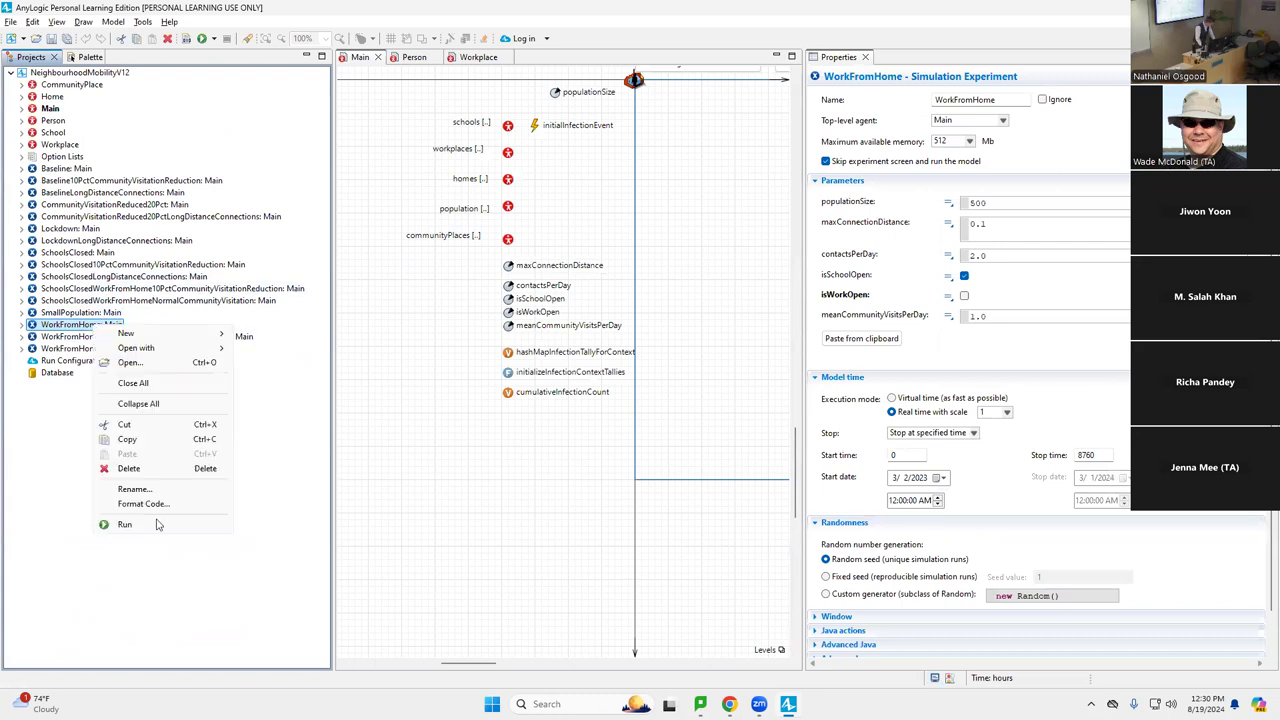
left_click(155, 518)
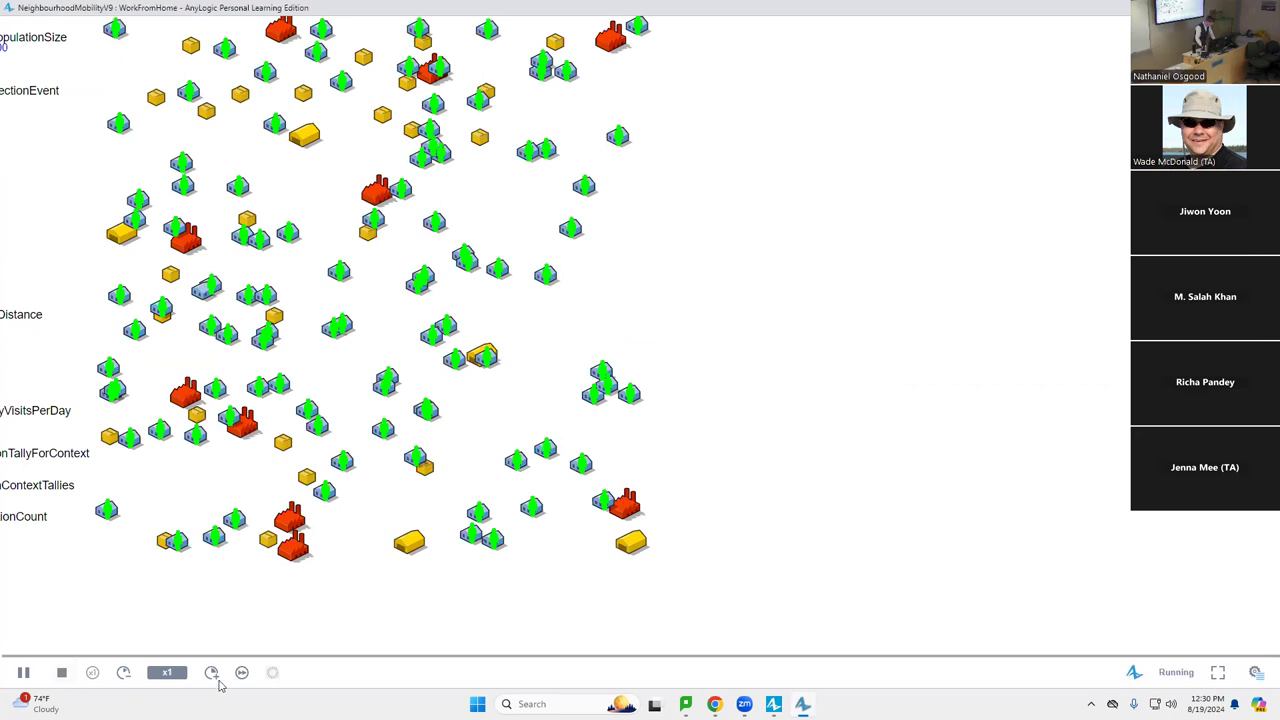
left_click(242, 672)
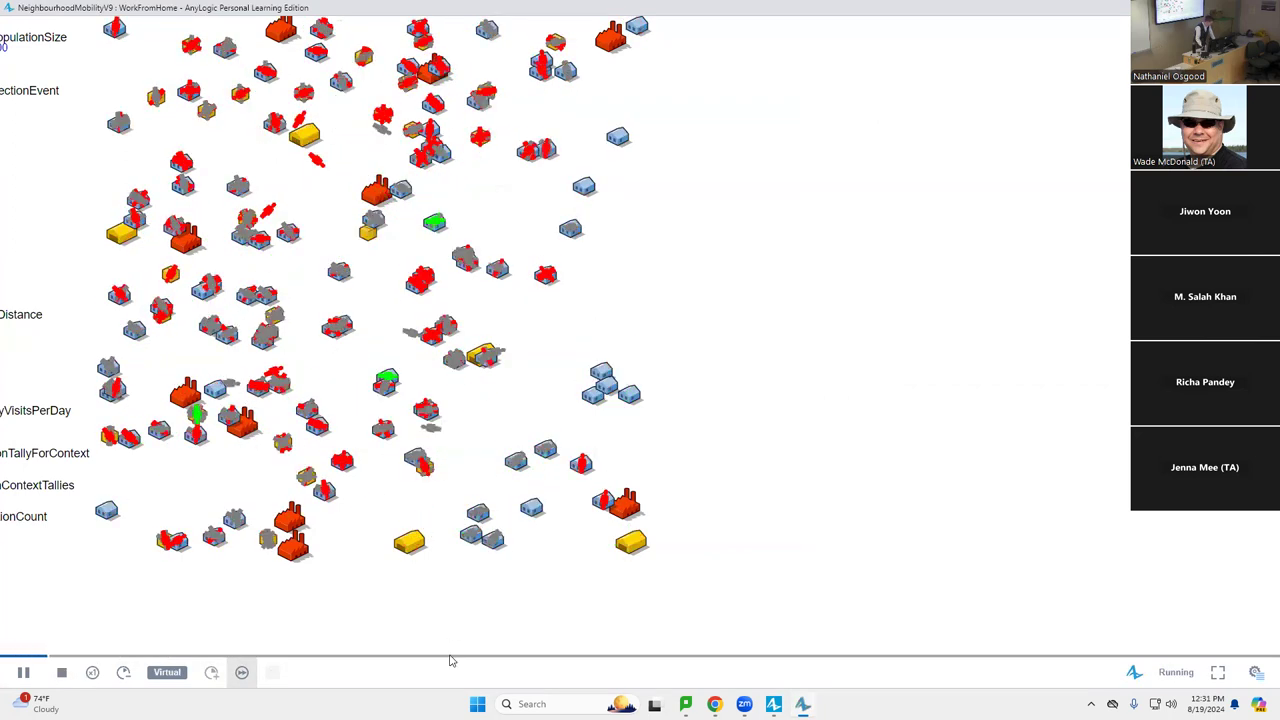
Step: Examine the prevalence and cumulative infections charts and the agent map of the third WorkFromHome run, and close the simulation
scroll(450, 660, "up", 5)
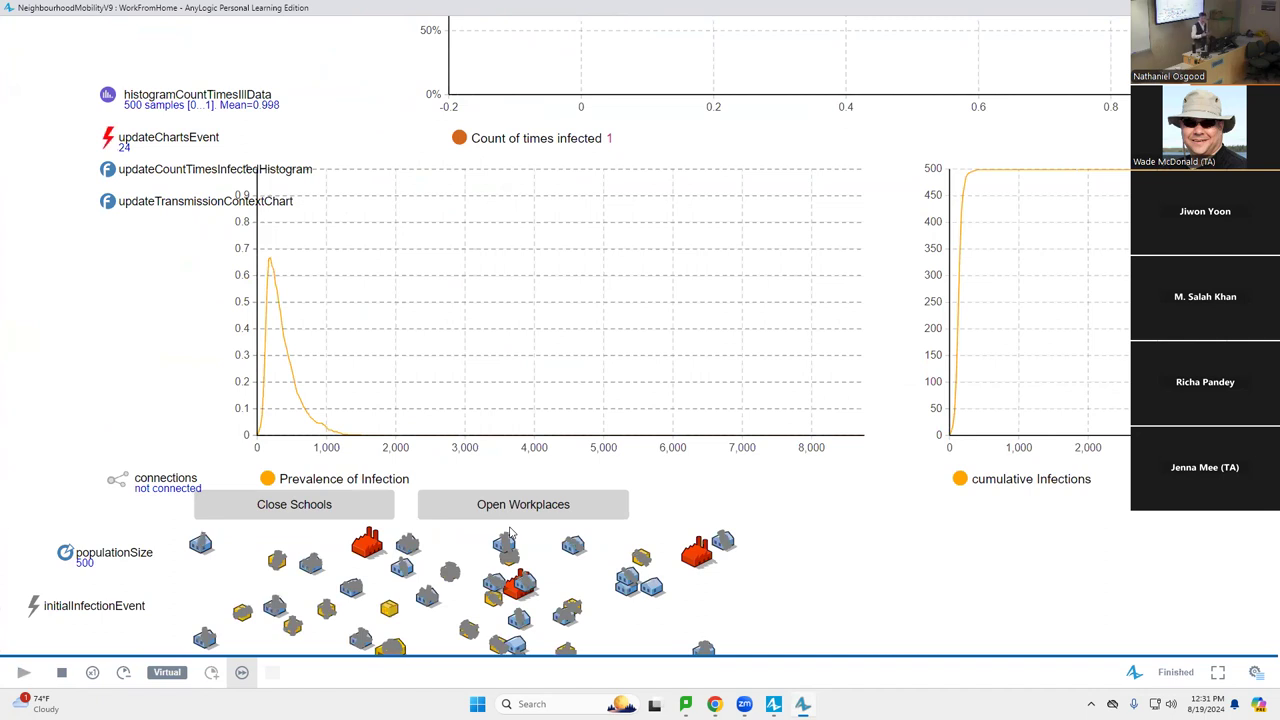
left_click_drag(908, 471, 620, 320)
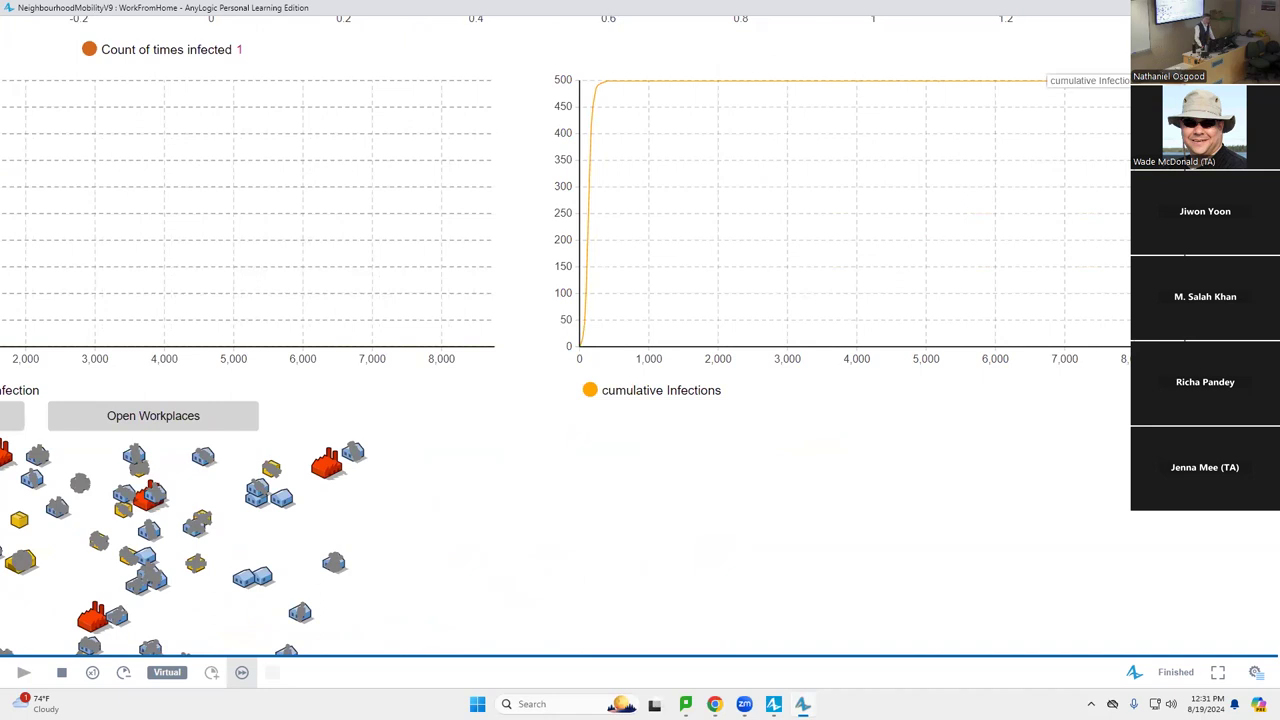
left_click_drag(549, 338, 603, 339)
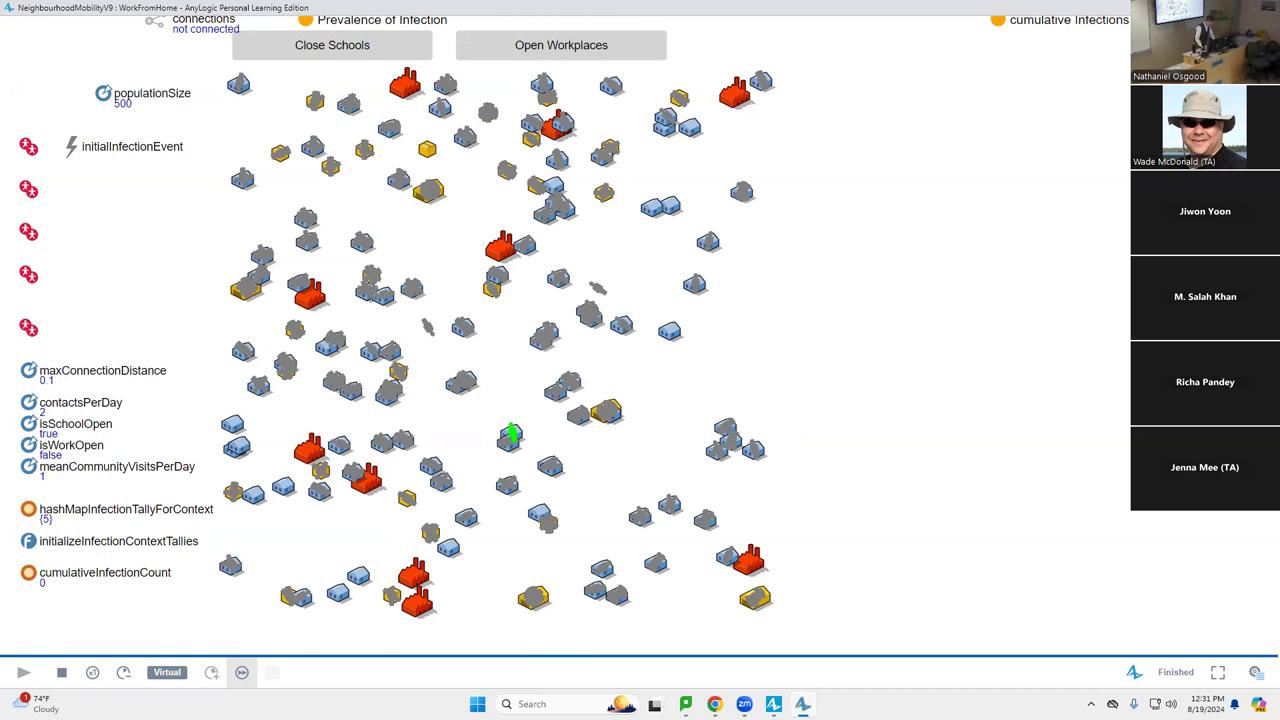
left_click_drag(1065, 230, 1183, 510)
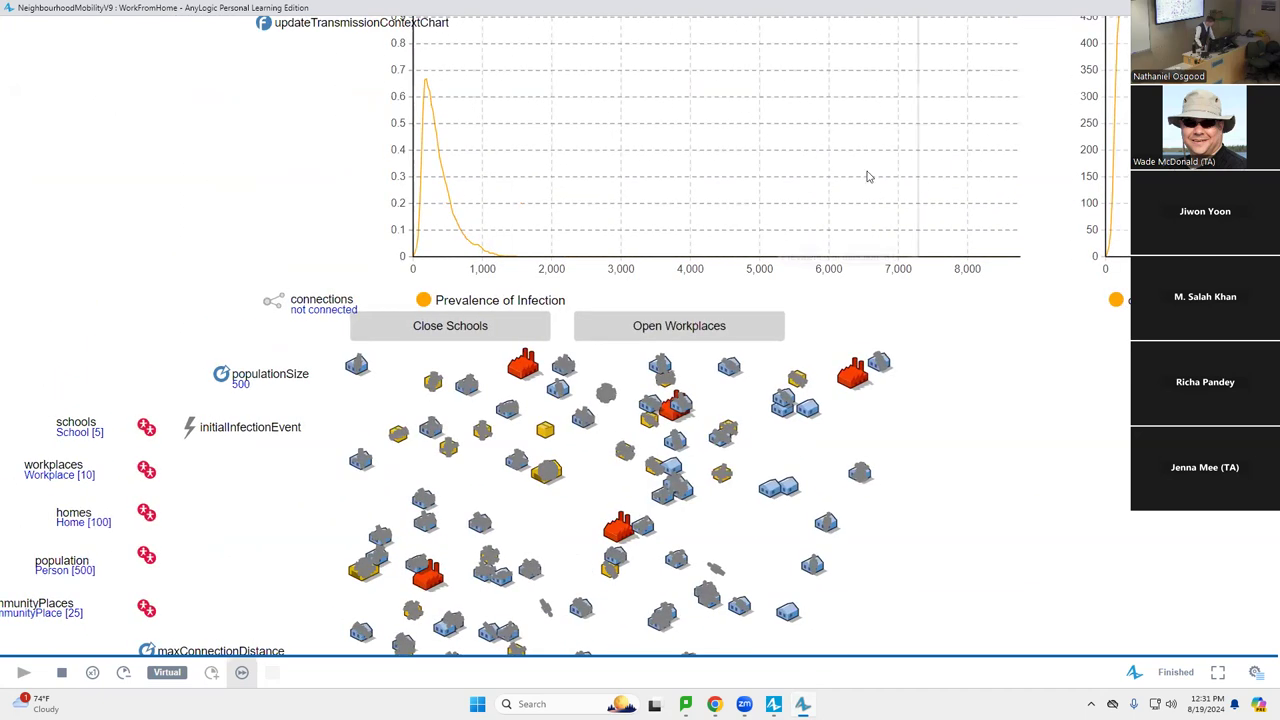
mouse_move(488, 218)
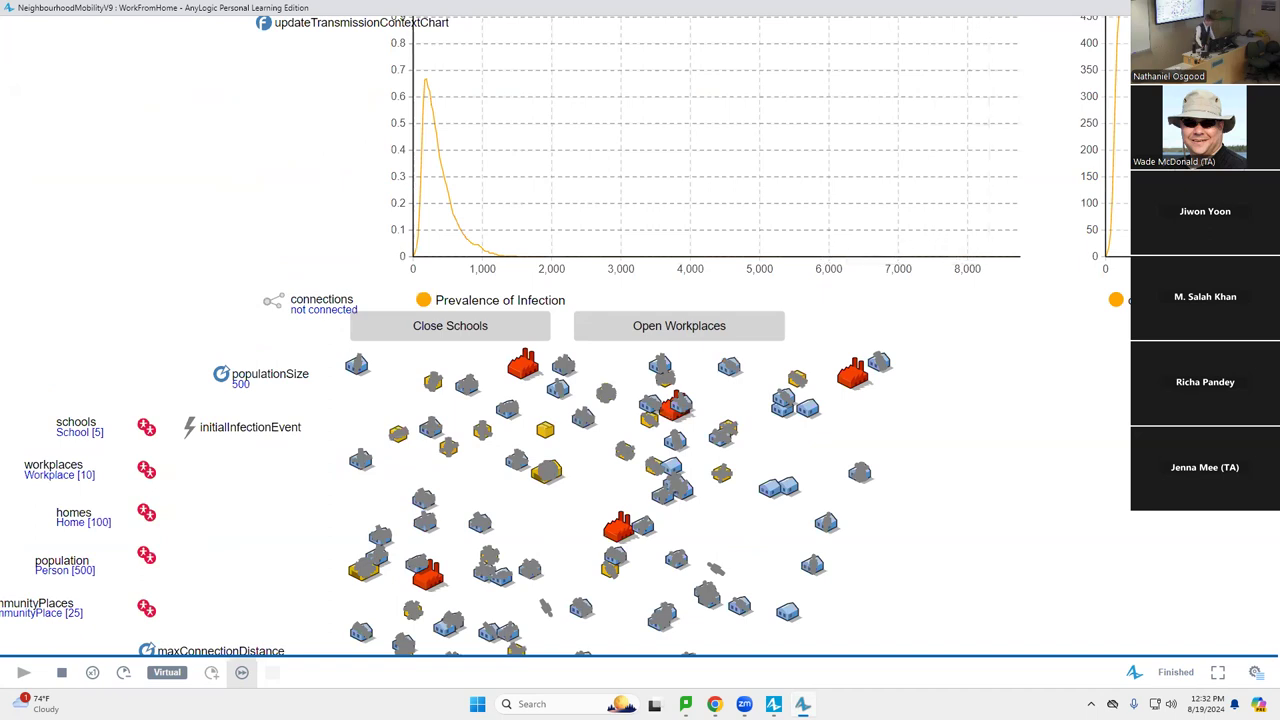
key("alt+F4")
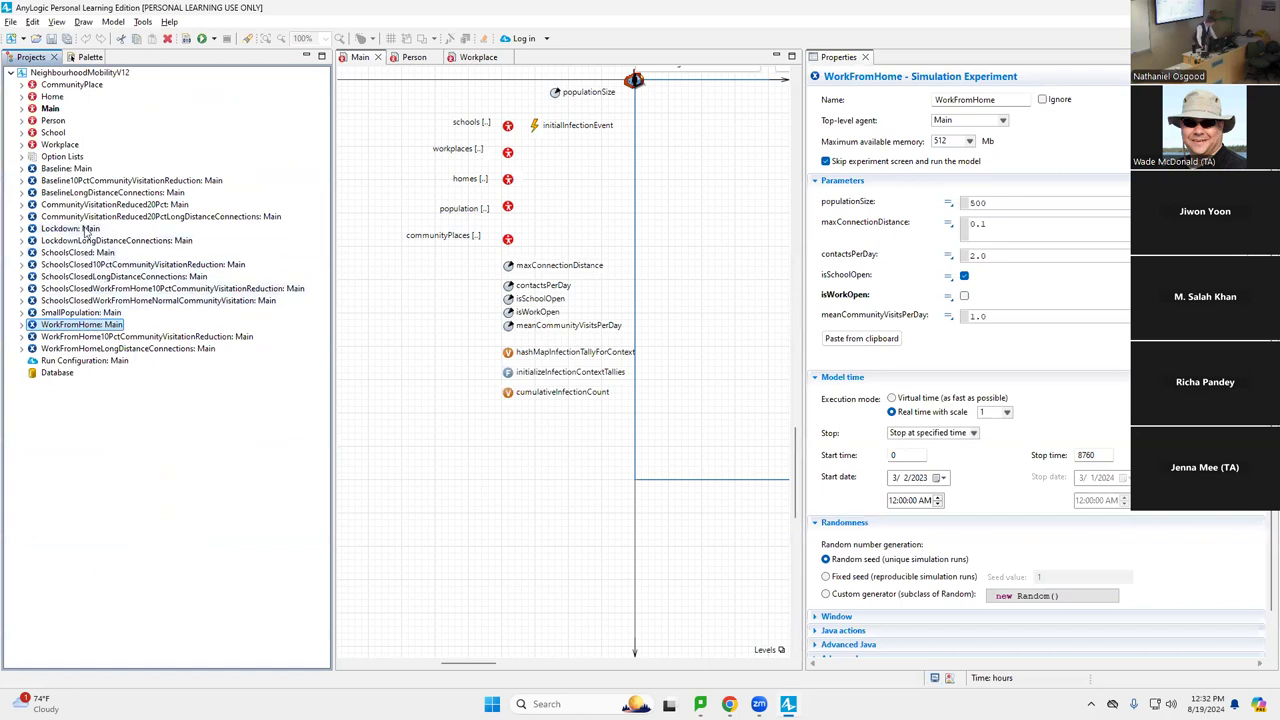
Step: Show the parameters of the SchoolsClosedWorkFromHomeNormalCommunityVisitation experiment and run it
left_click(70, 302)
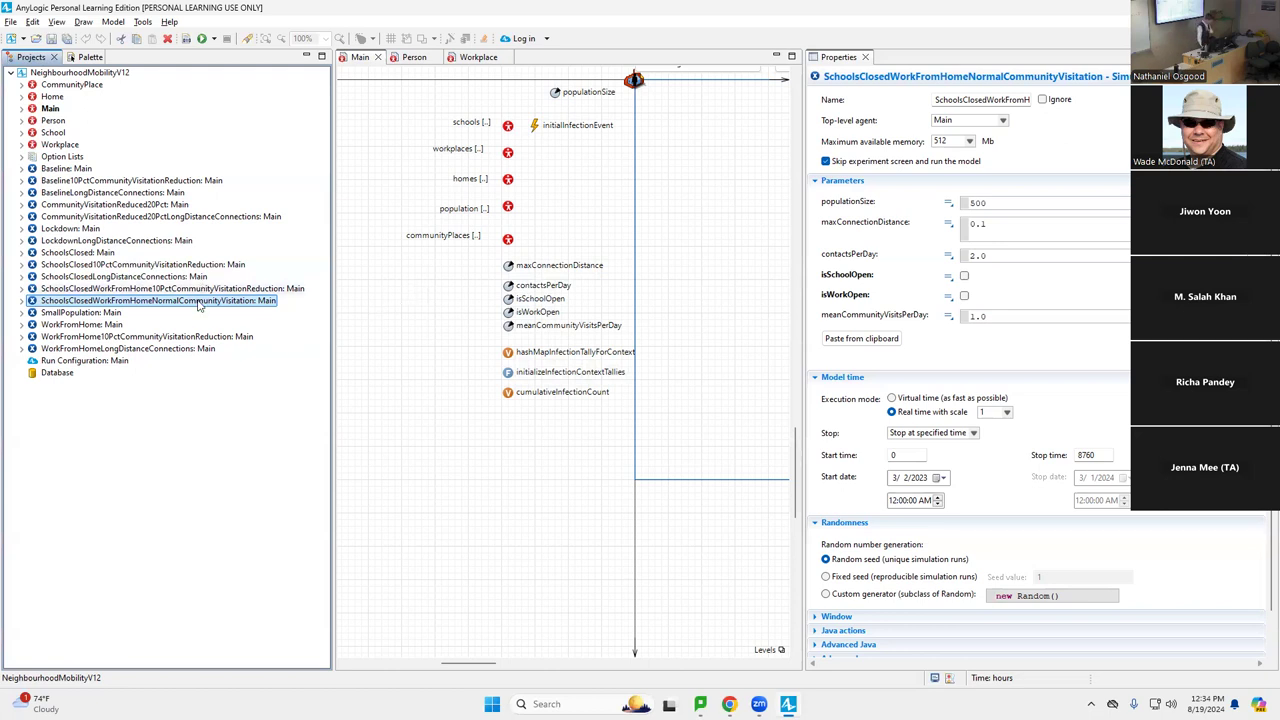
right_click(198, 306)
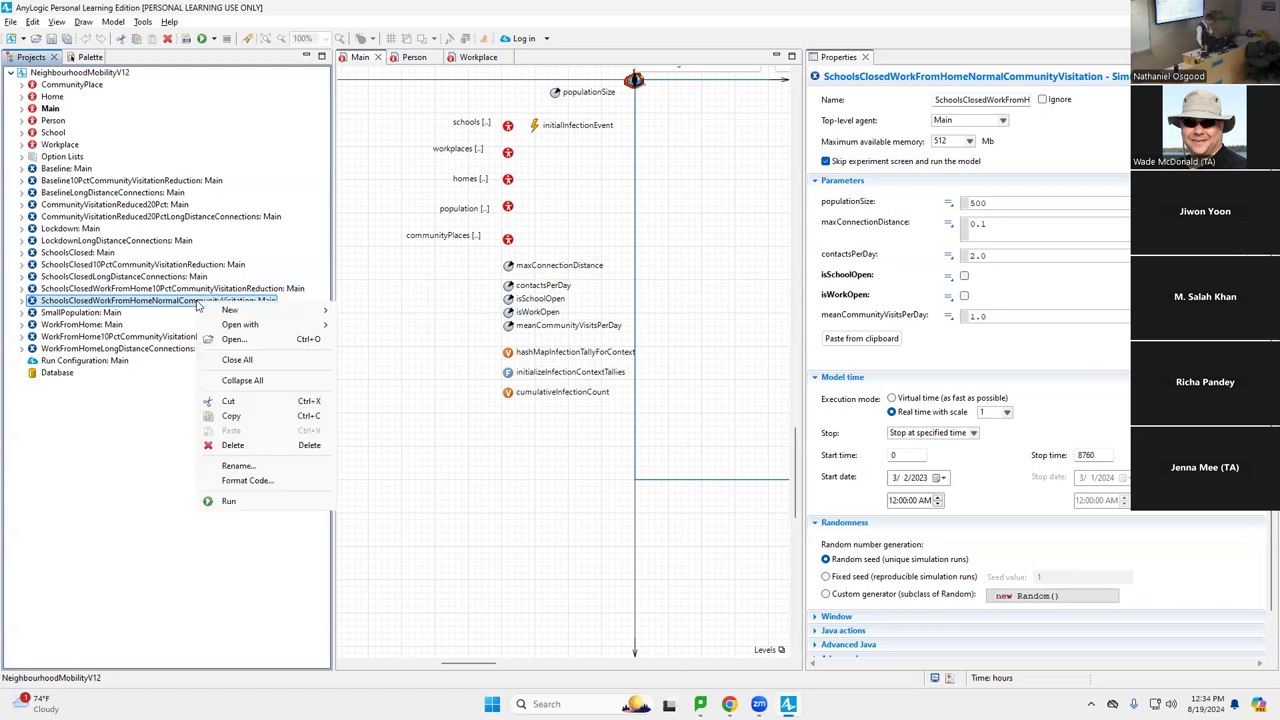
left_click(228, 502)
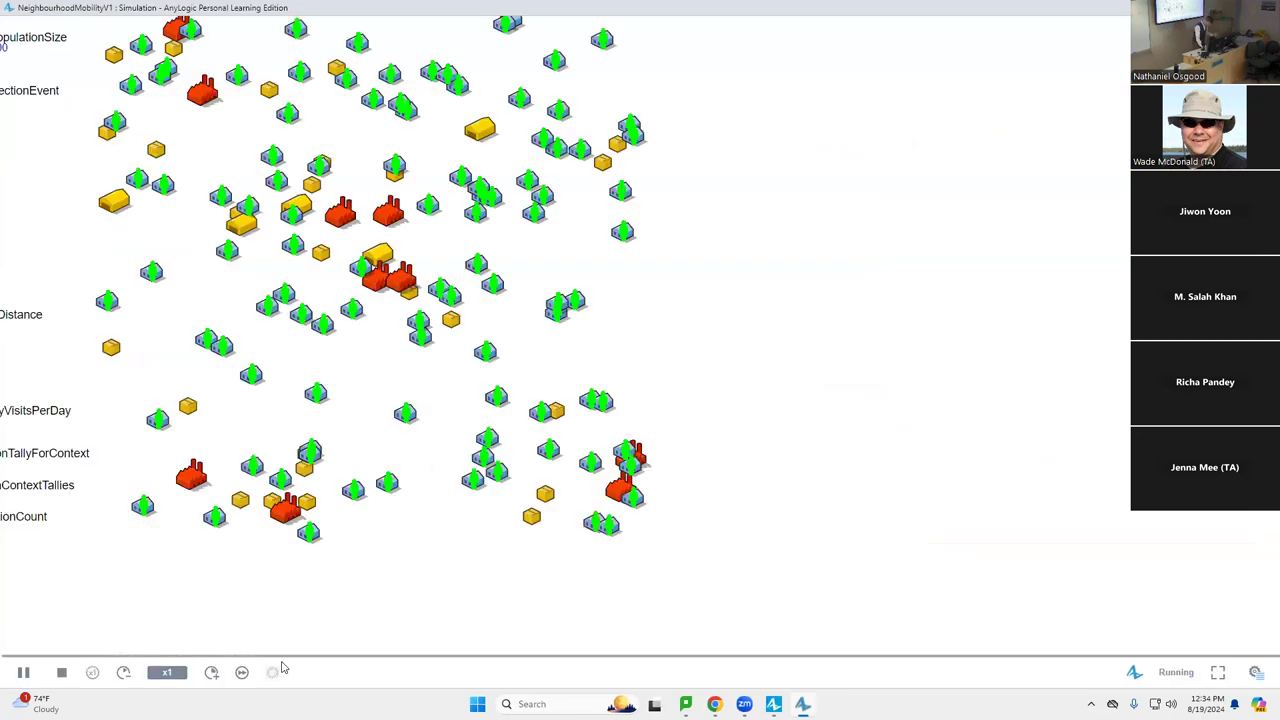
Step: Switch the combined closure simulation to virtual time, examine its prevalence and cumulative infections charts, and close the simulation
left_click(241, 672)
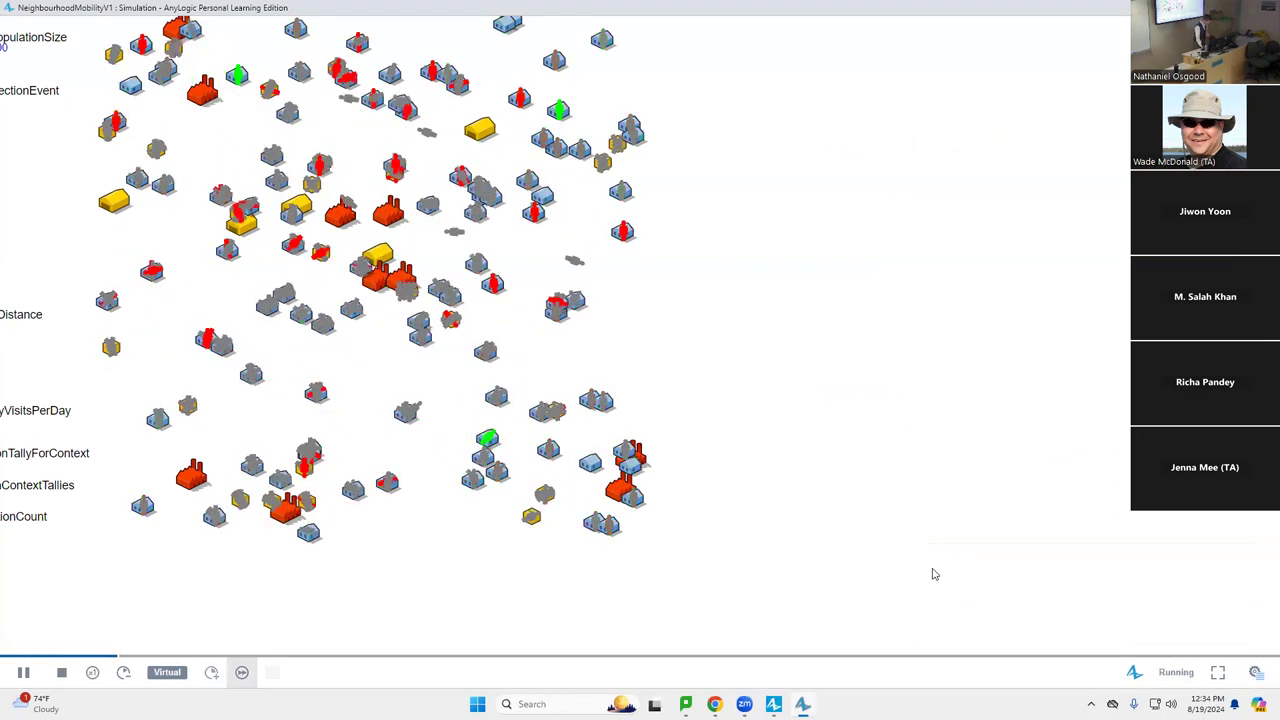
scroll(940, 506, "up", 4)
left_click_drag(940, 506, 999, 493)
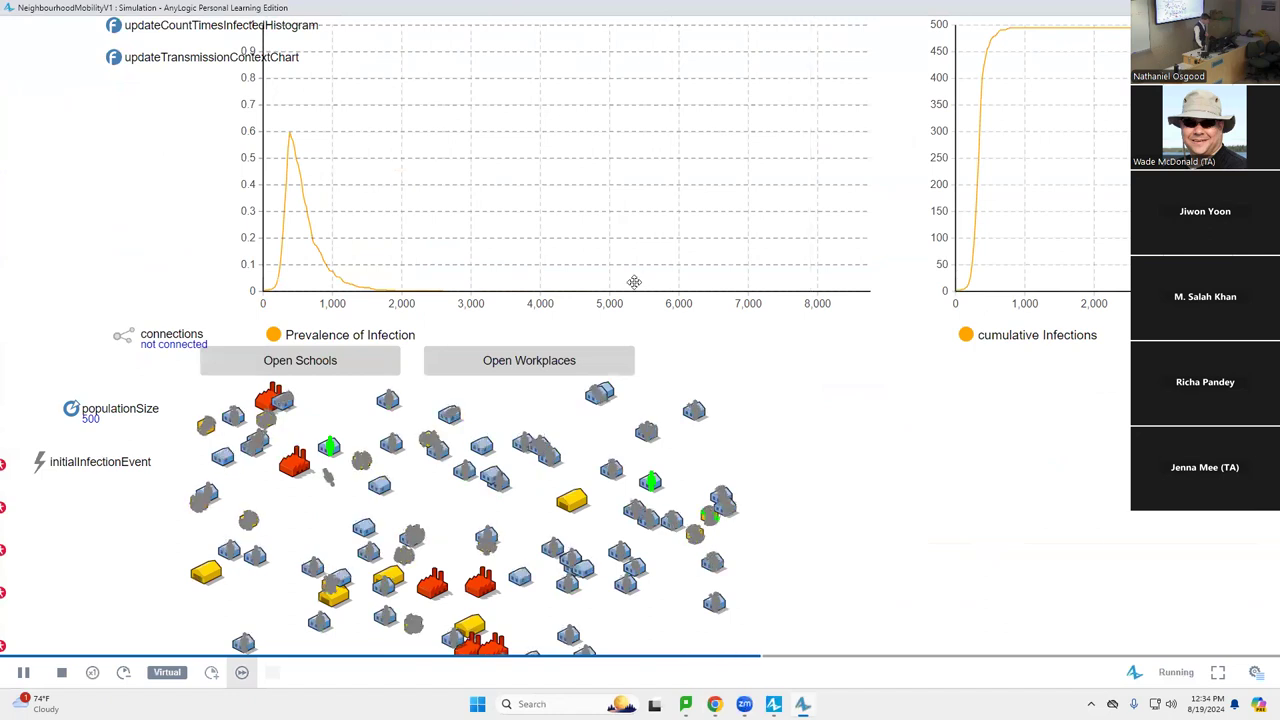
left_click_drag(634, 520, 359, 577)
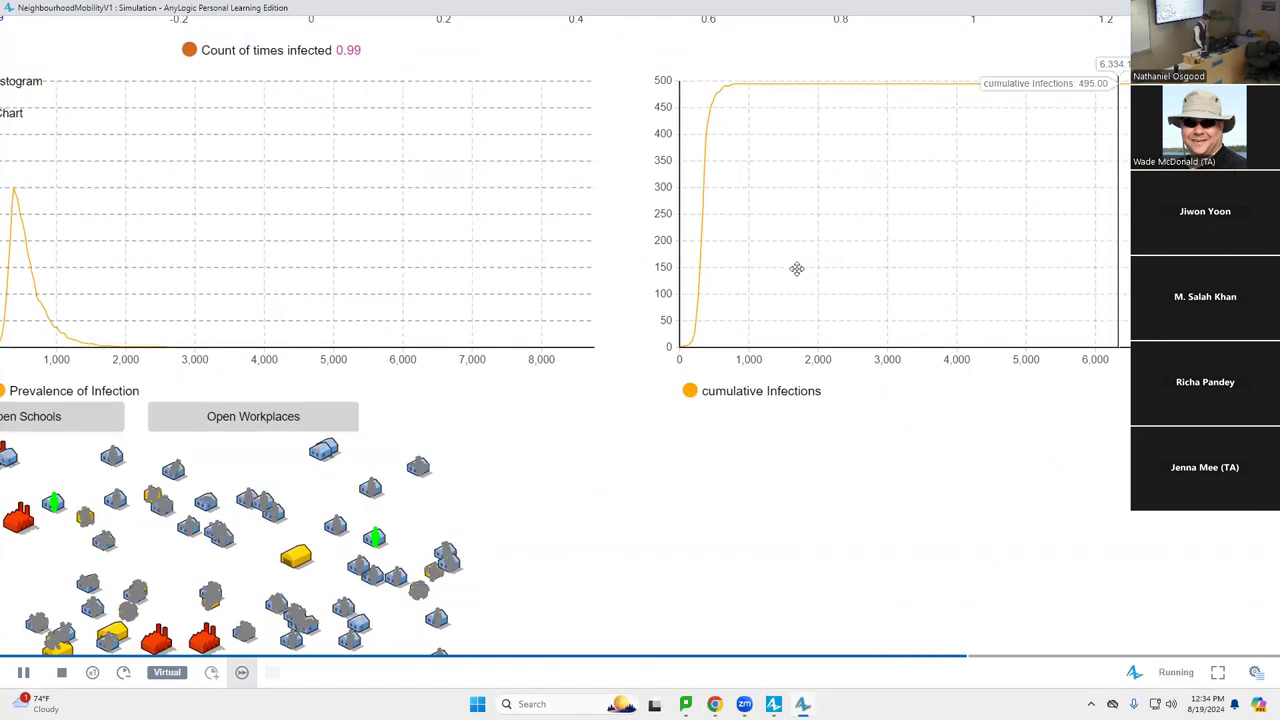
left_click_drag(797, 269, 472, 315)
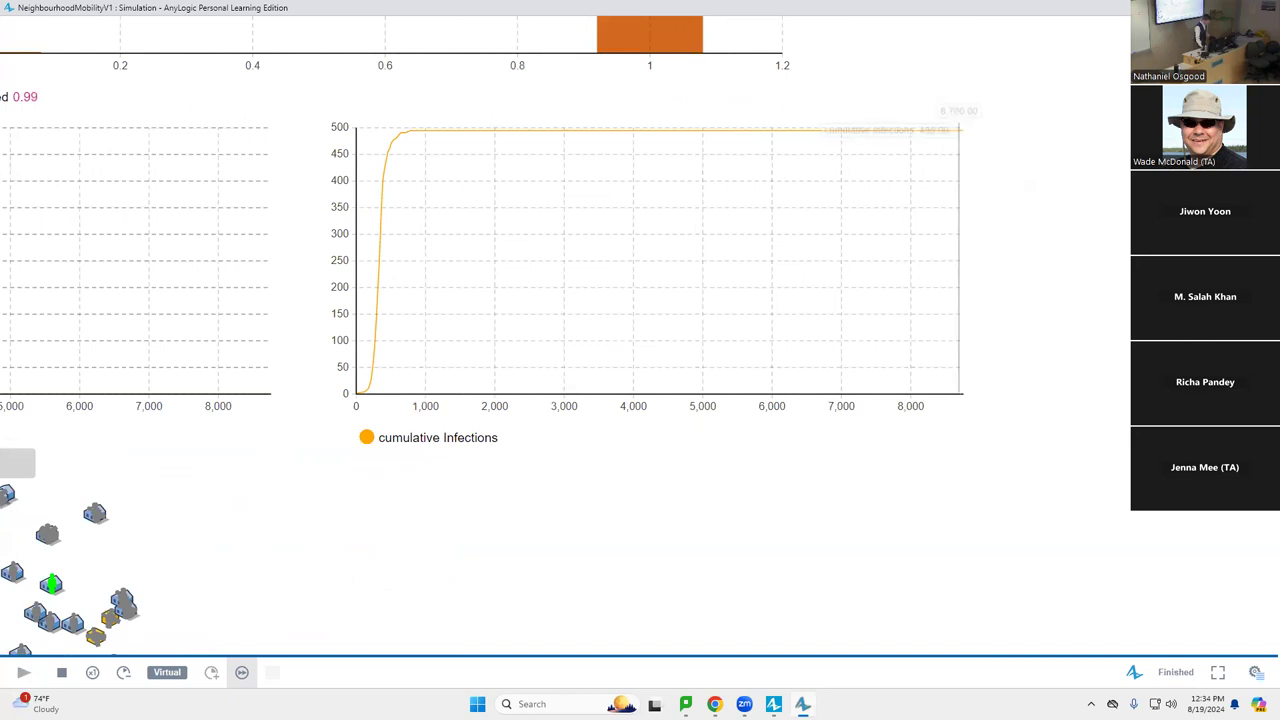
key("alt+F4")
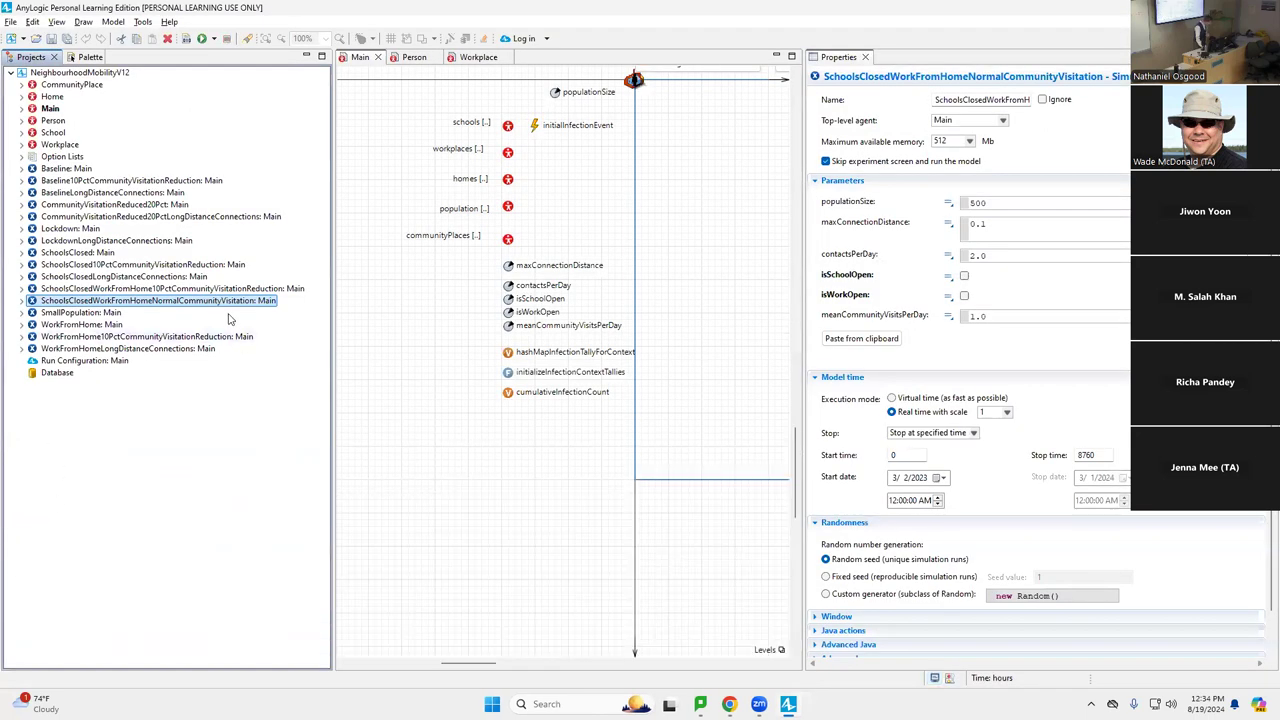
Step: Run the SchoolsClosedWorkFromHomeNormalCommunityVisitation experiment a second time and switch the simulation to virtual time
right_click(227, 303)
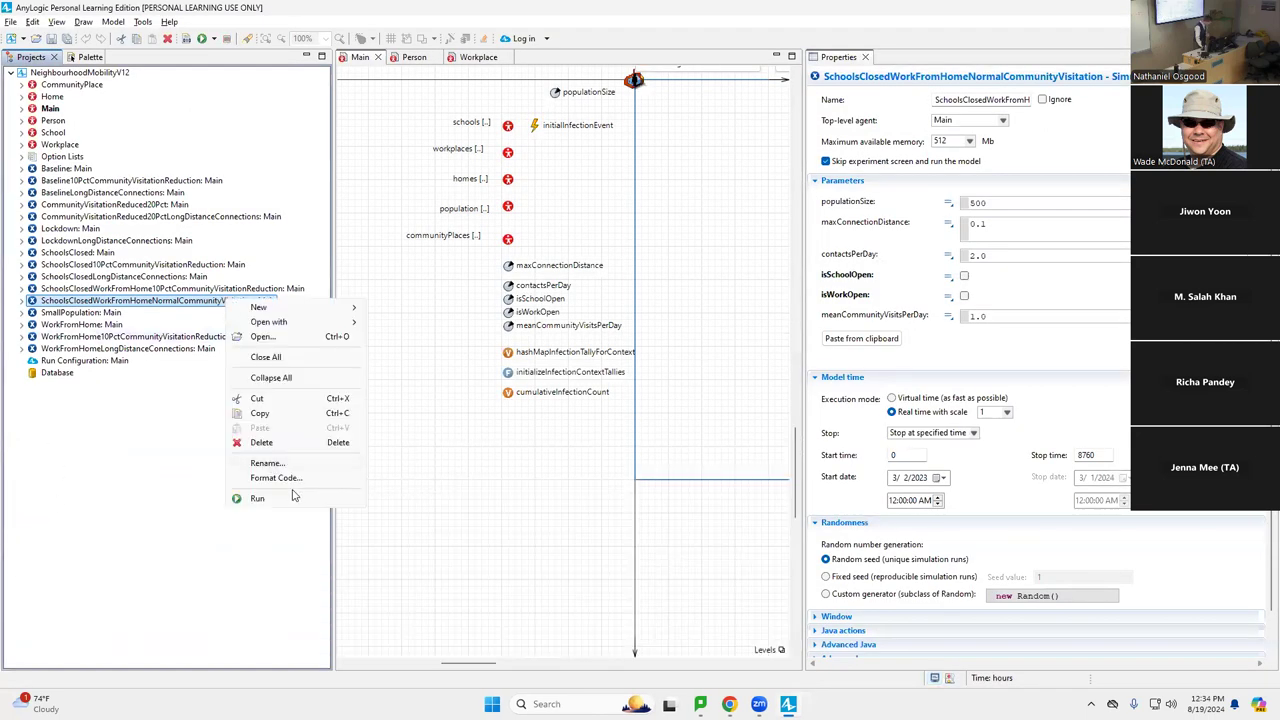
left_click(257, 498)
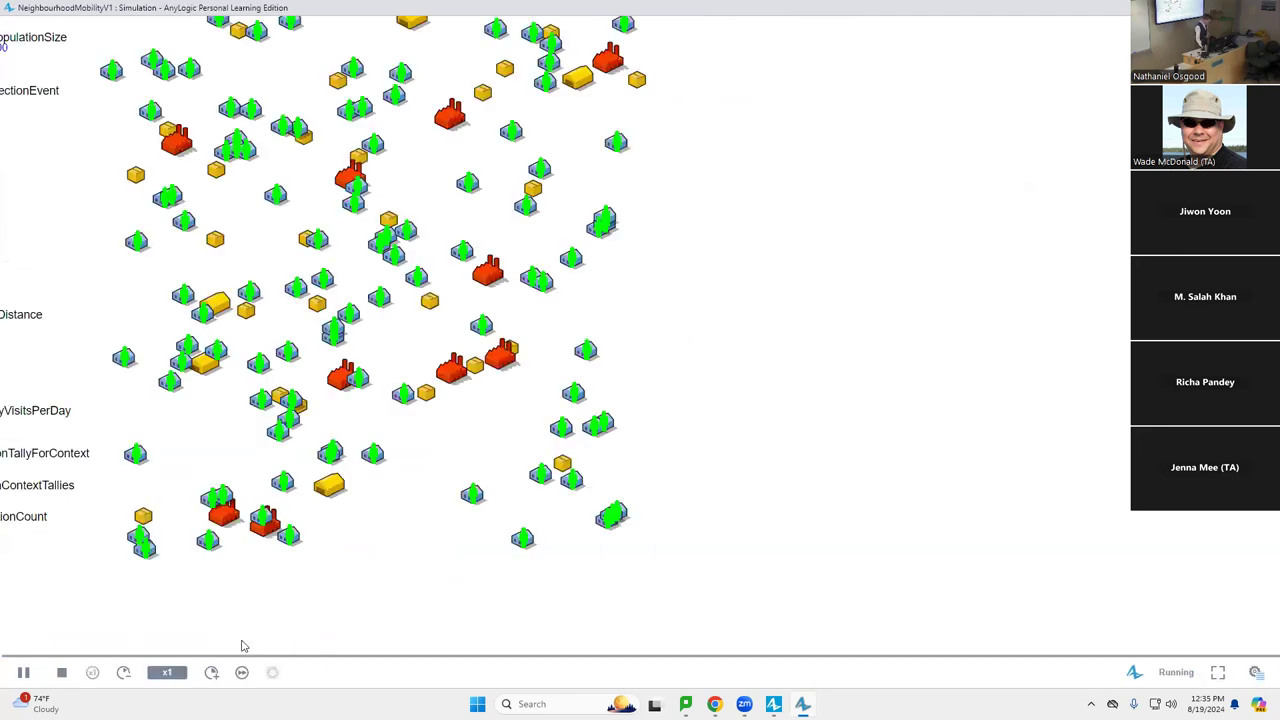
left_click(240, 670)
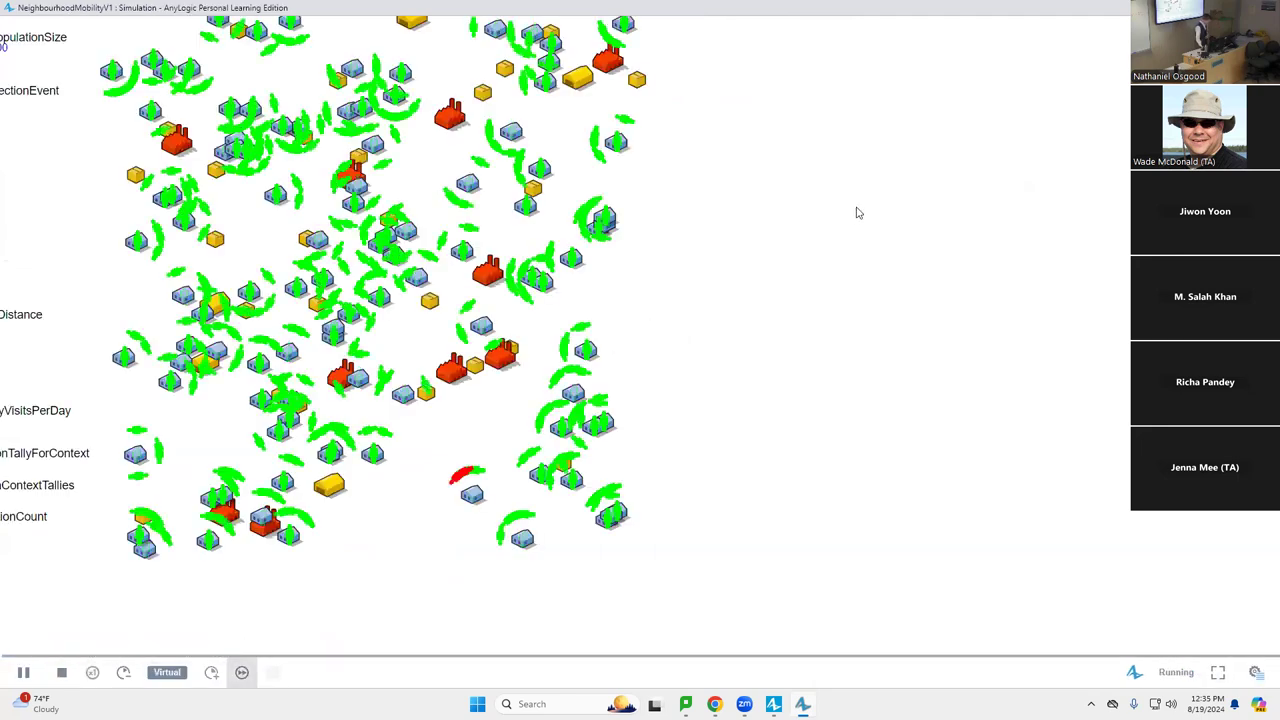
Step: Examine the prevalence and cumulative infections charts of the second combined closure run, and close the simulation
left_click_drag(840, 200, 818, 600)
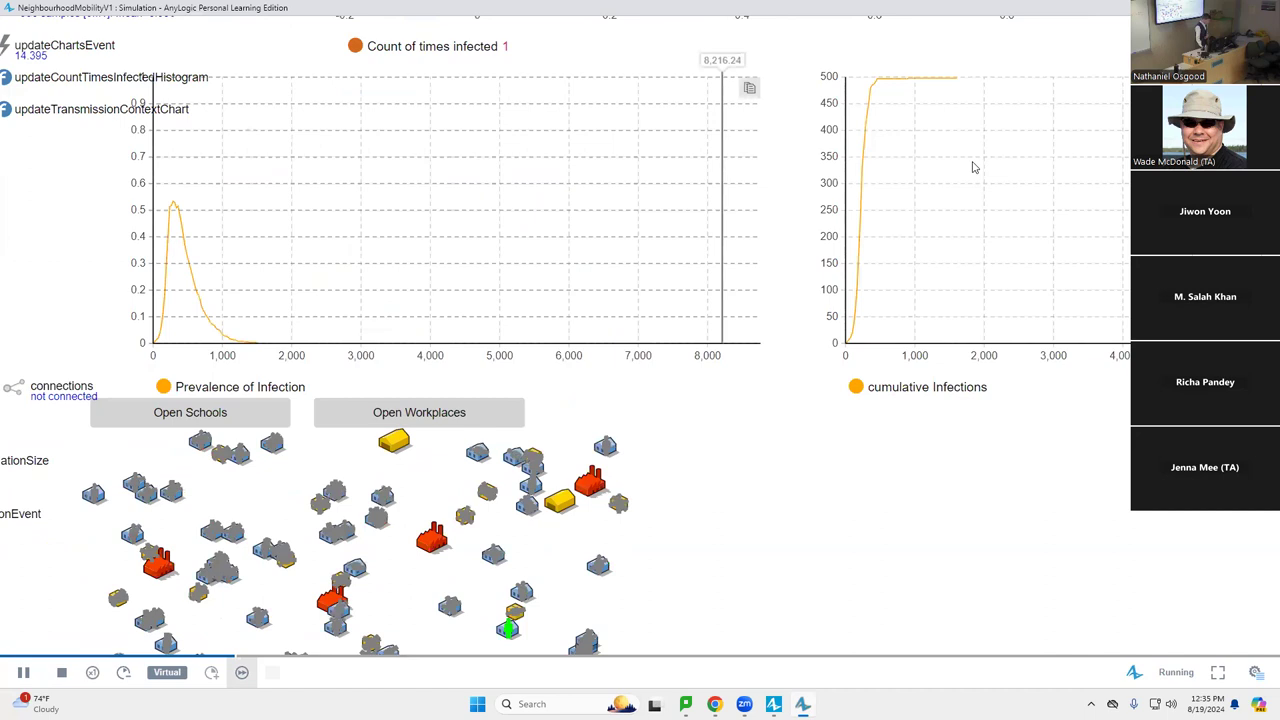
left_click_drag(1040, 431, 894, 473)
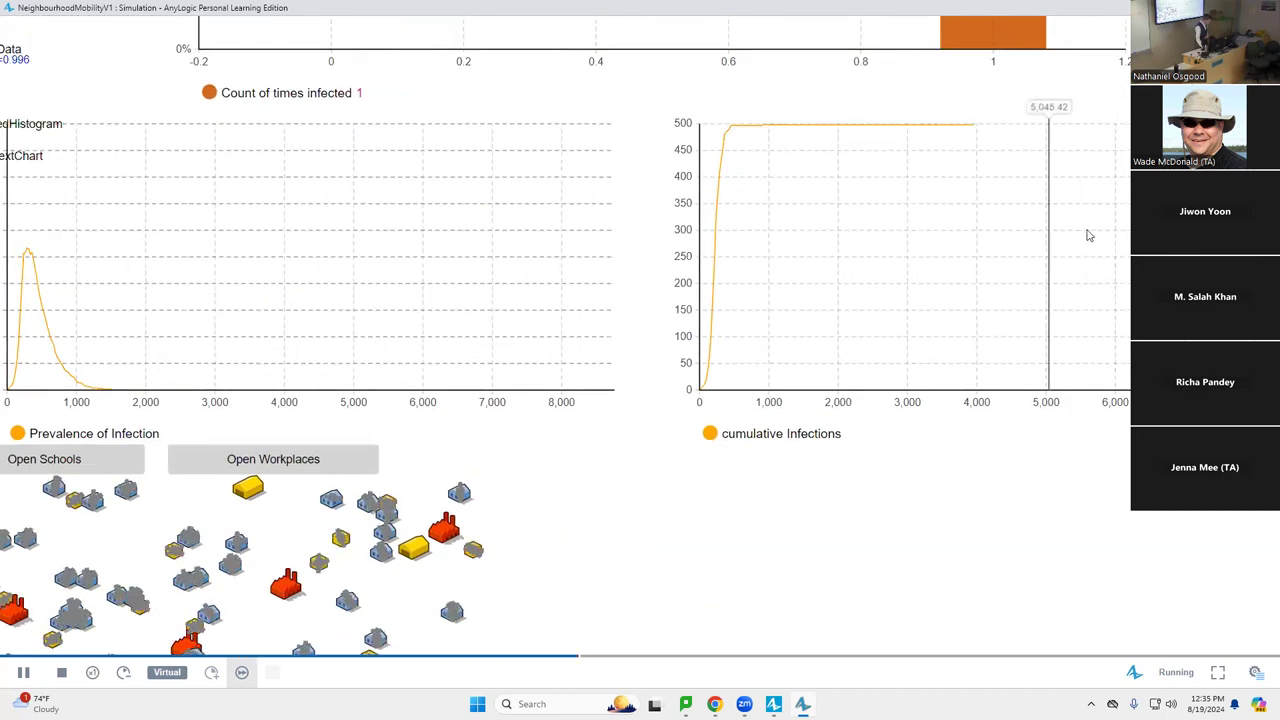
mouse_move(1051, 229)
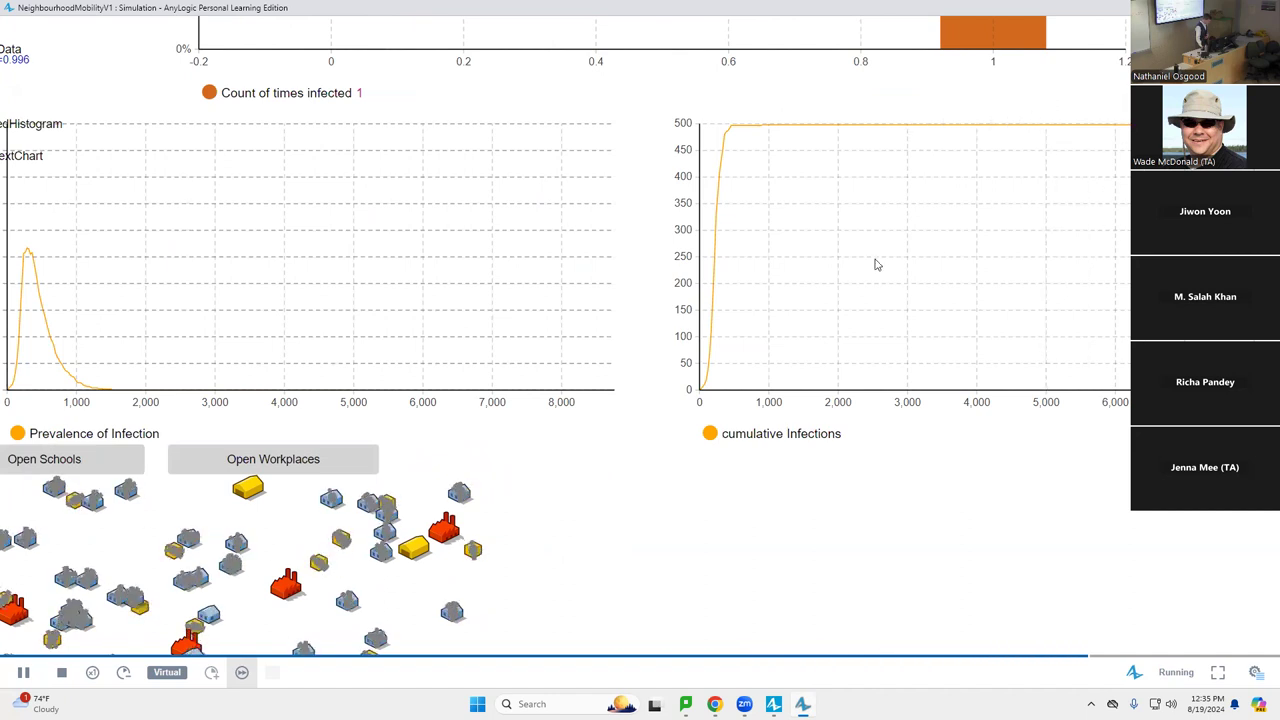
left_click_drag(963, 289, 1057, 320)
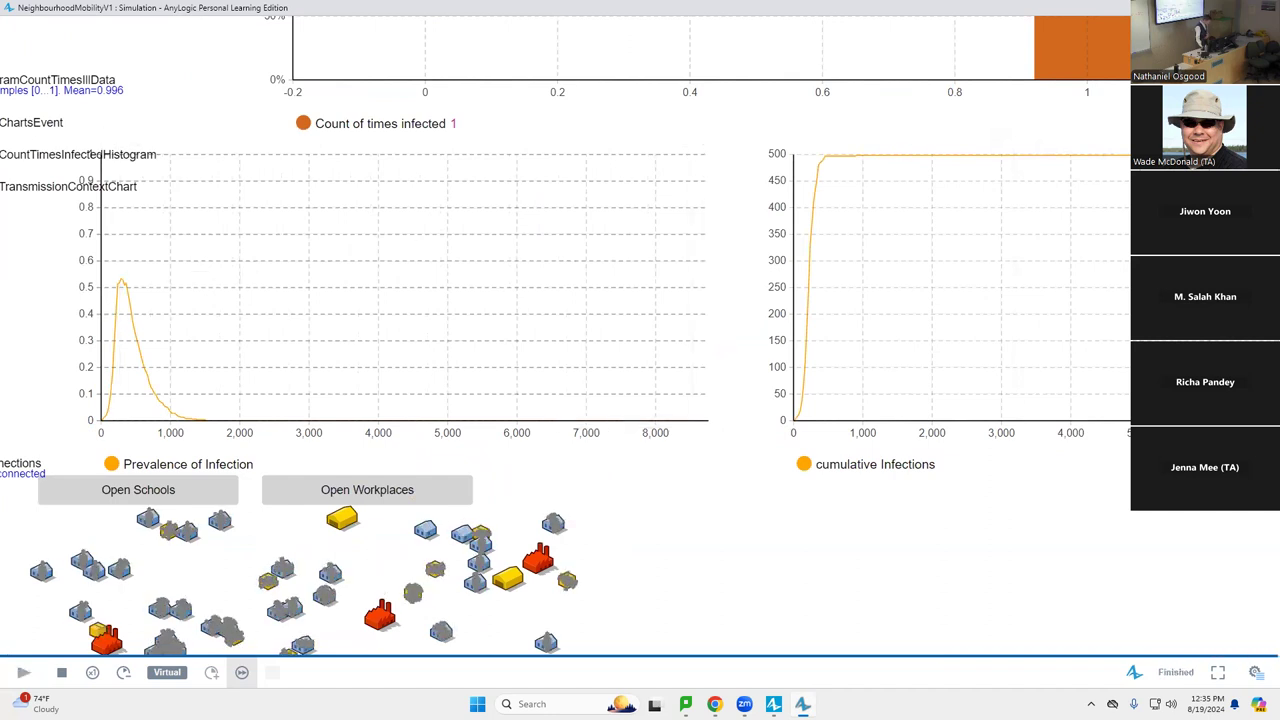
key("alt+F4")
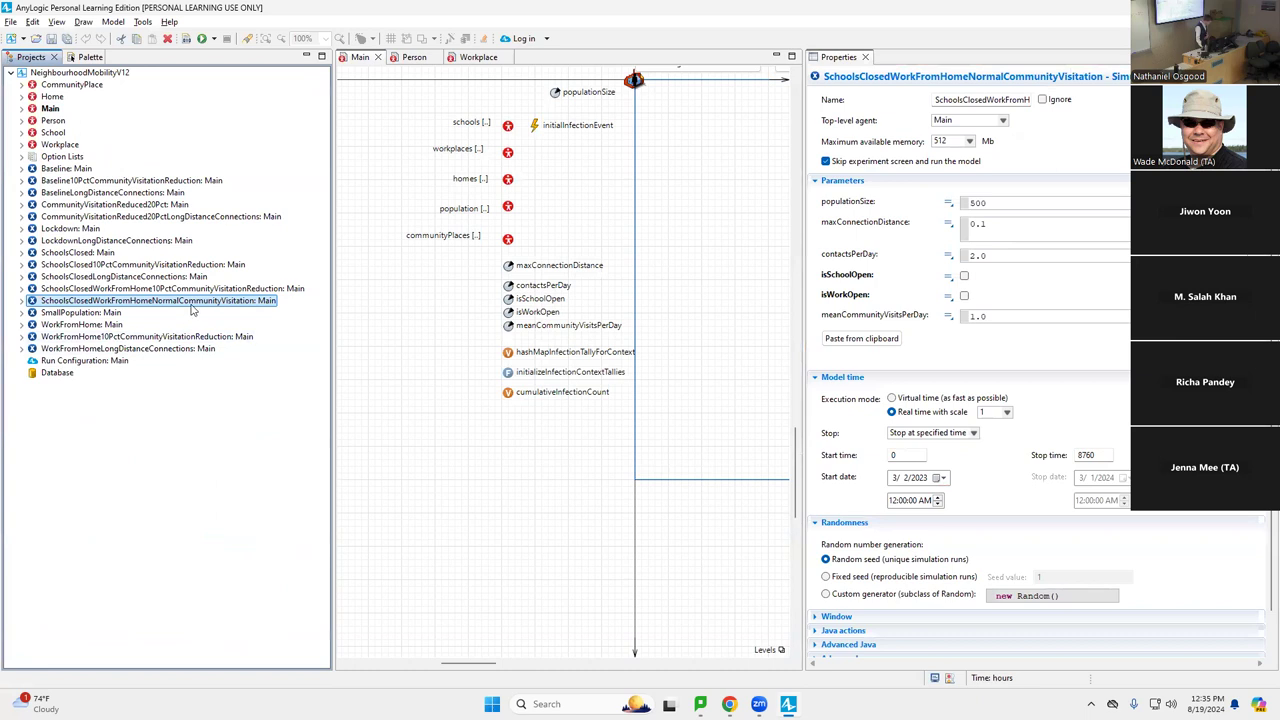
Step: Run SchoolsClosedWorkFromHomeNormalCommunityVisitation a third time in virtual time, examine its prevalence and cumulative infections charts, and close the simulation
right_click(195, 307)
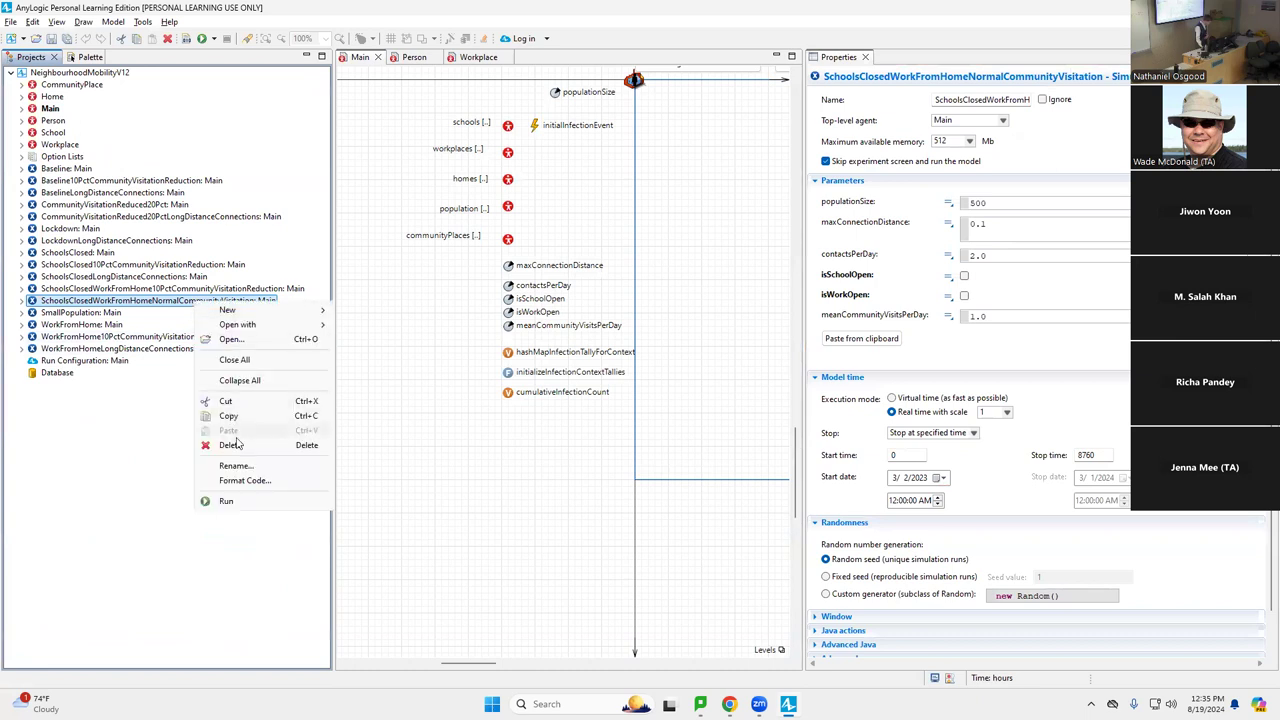
left_click(247, 503)
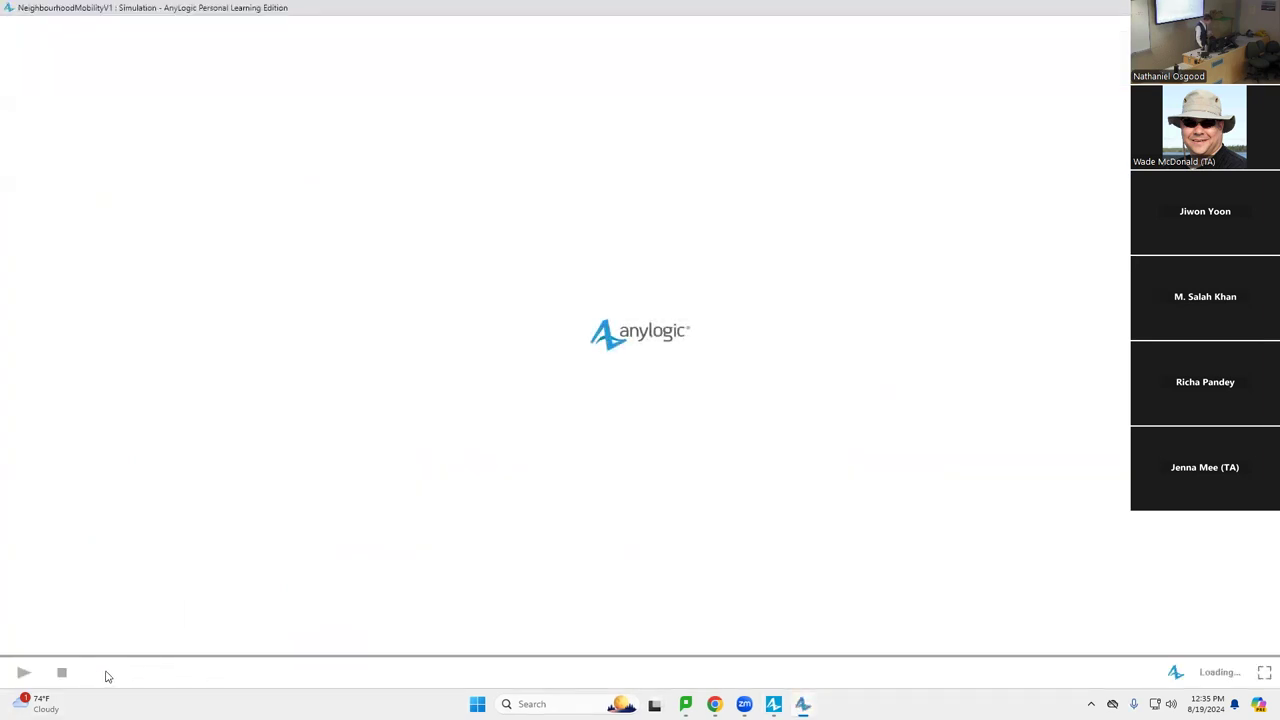
left_click(242, 672)
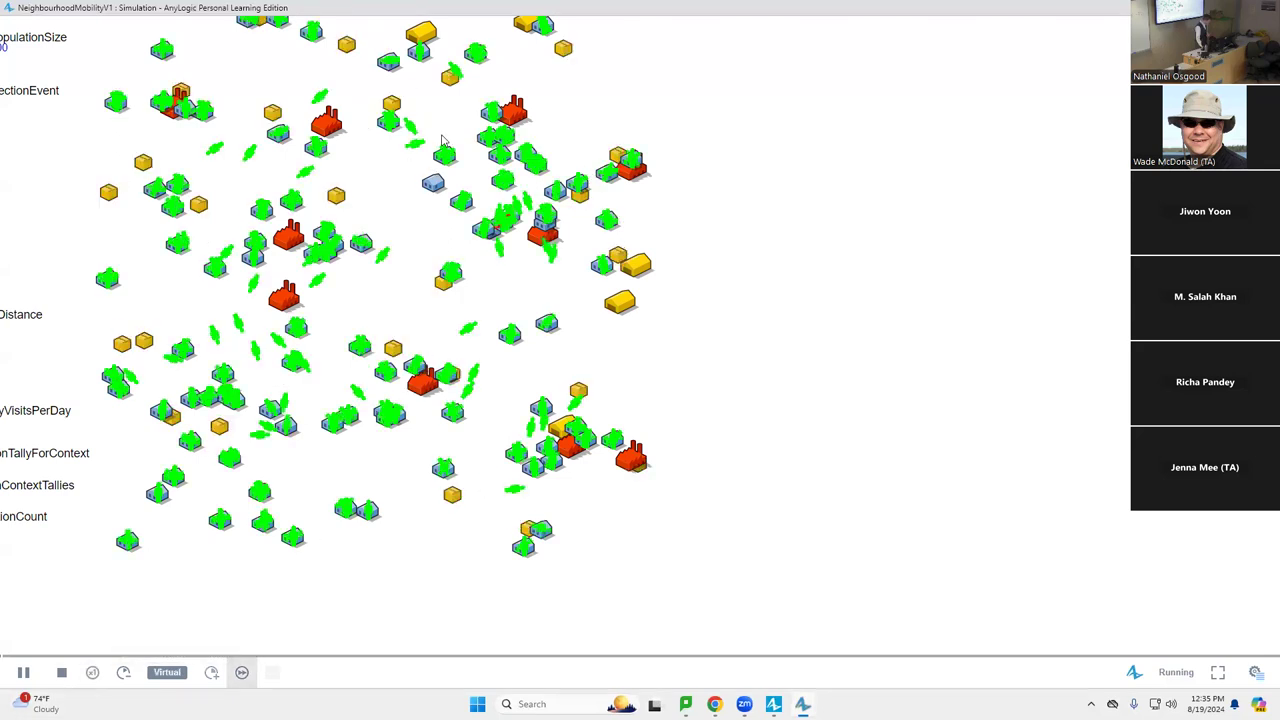
scroll(525, 154, "up", 10)
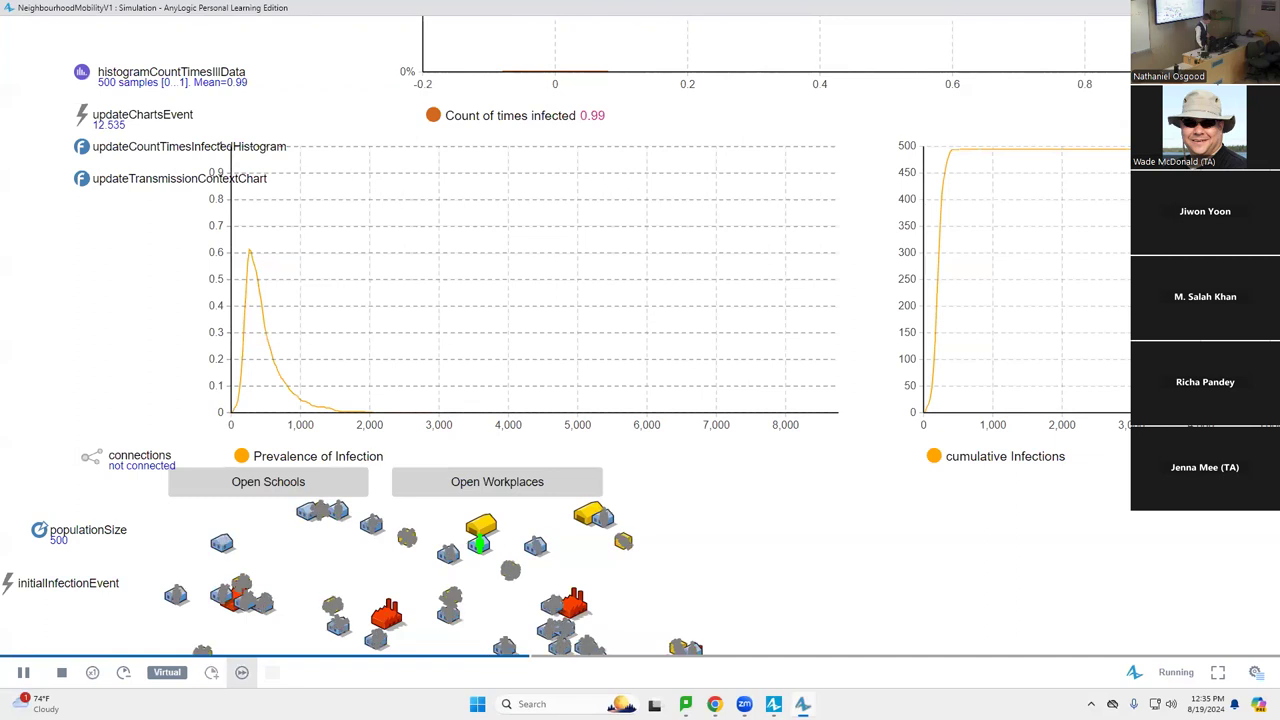
key("alt+F4")
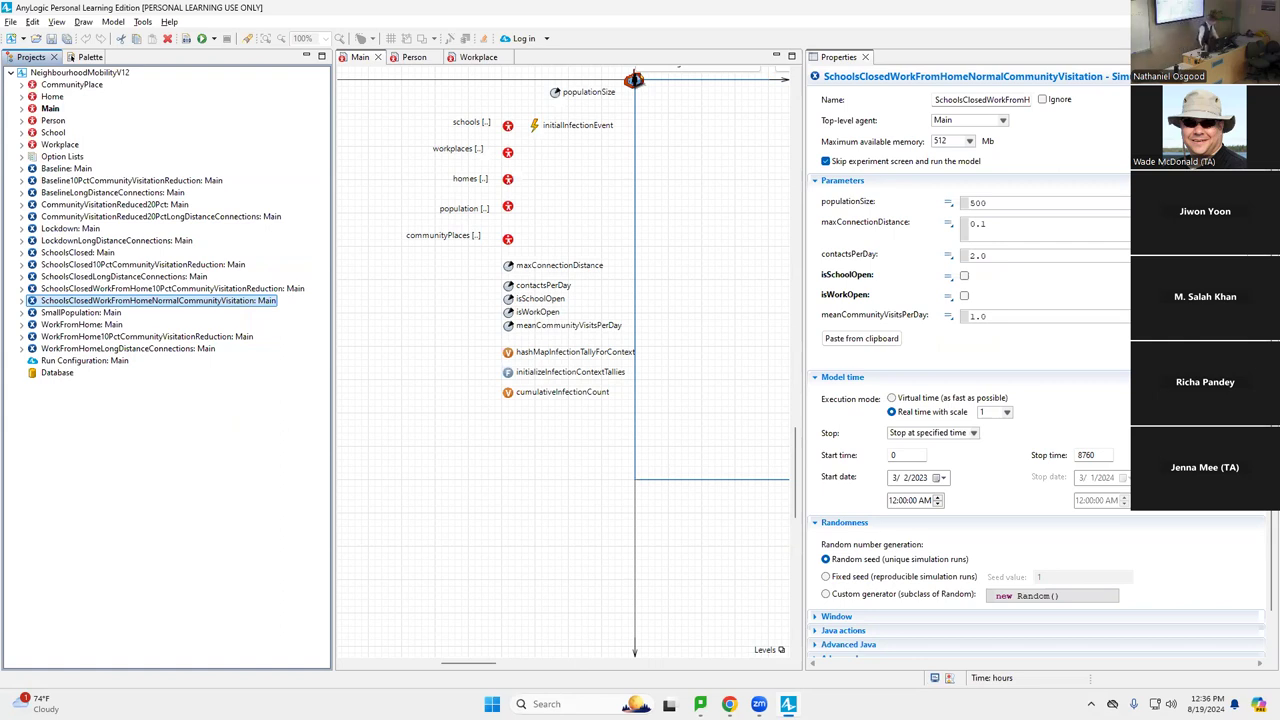
Step: Show the parameters of the Baseline10PctCommunityVisitationReduction experiment and highlight its meanCommunityVisitsPerDay value
left_click(94, 182)
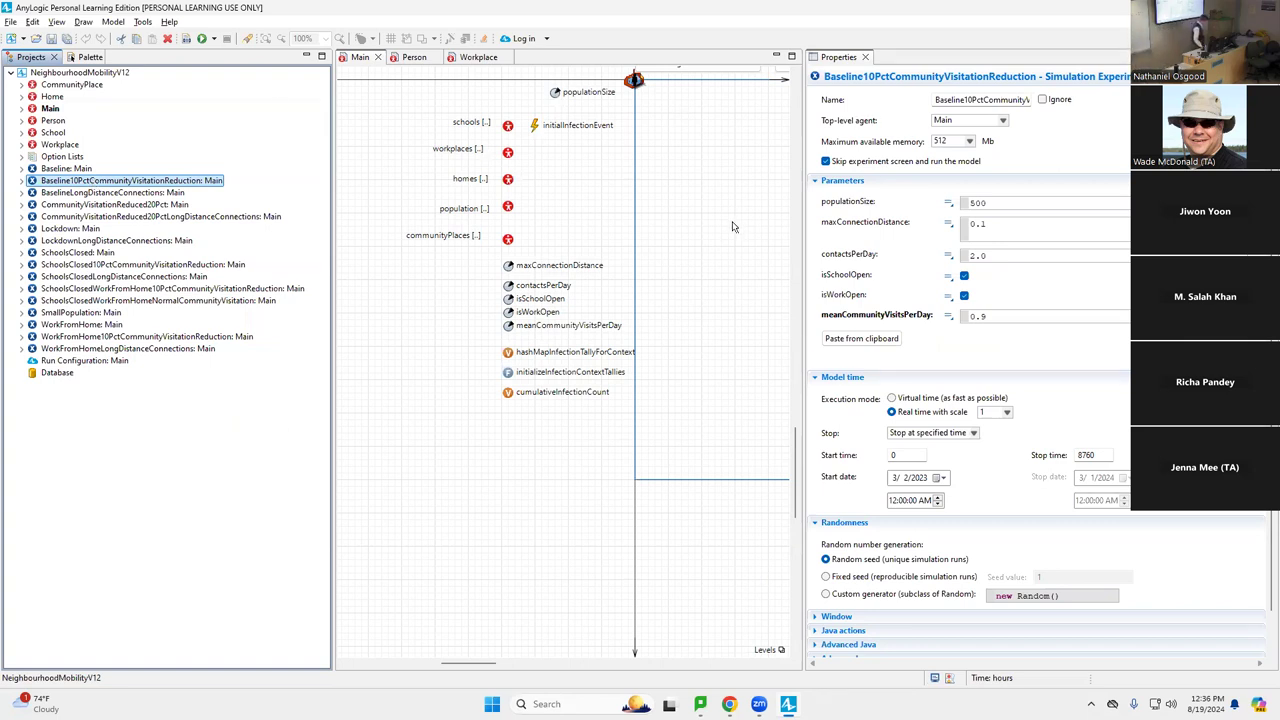
left_click(985, 315)
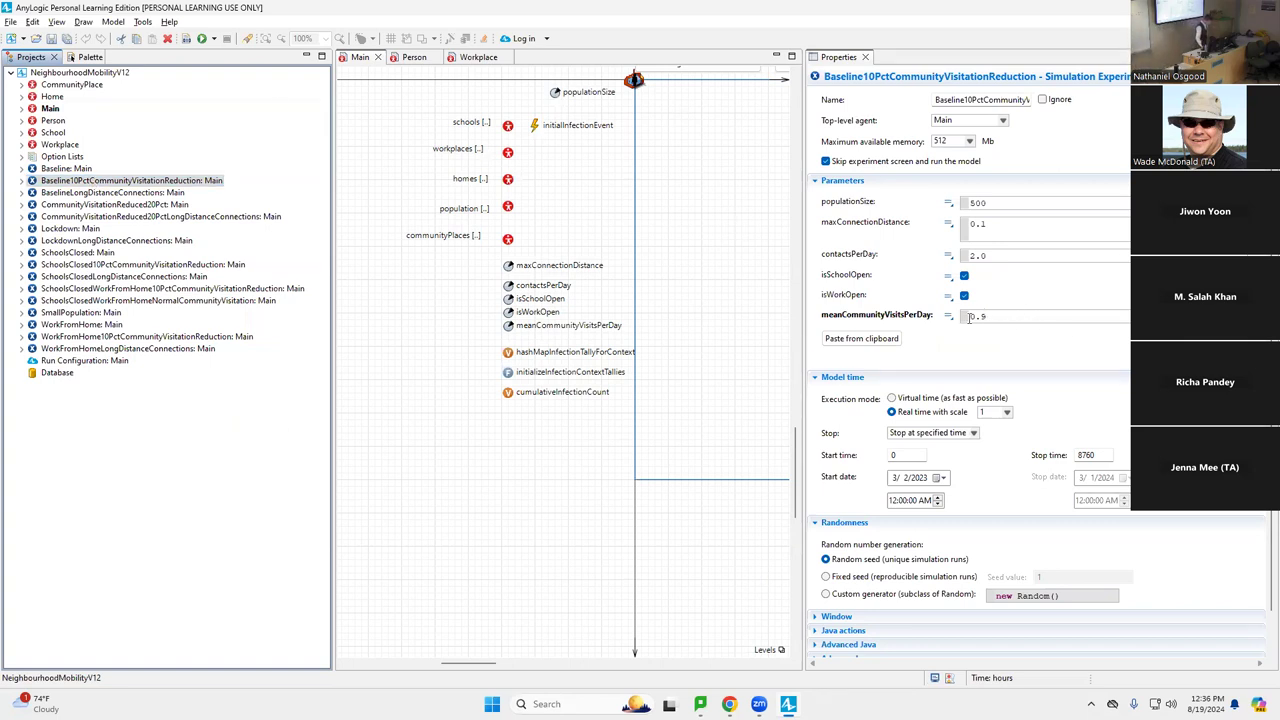
double_click(969, 316)
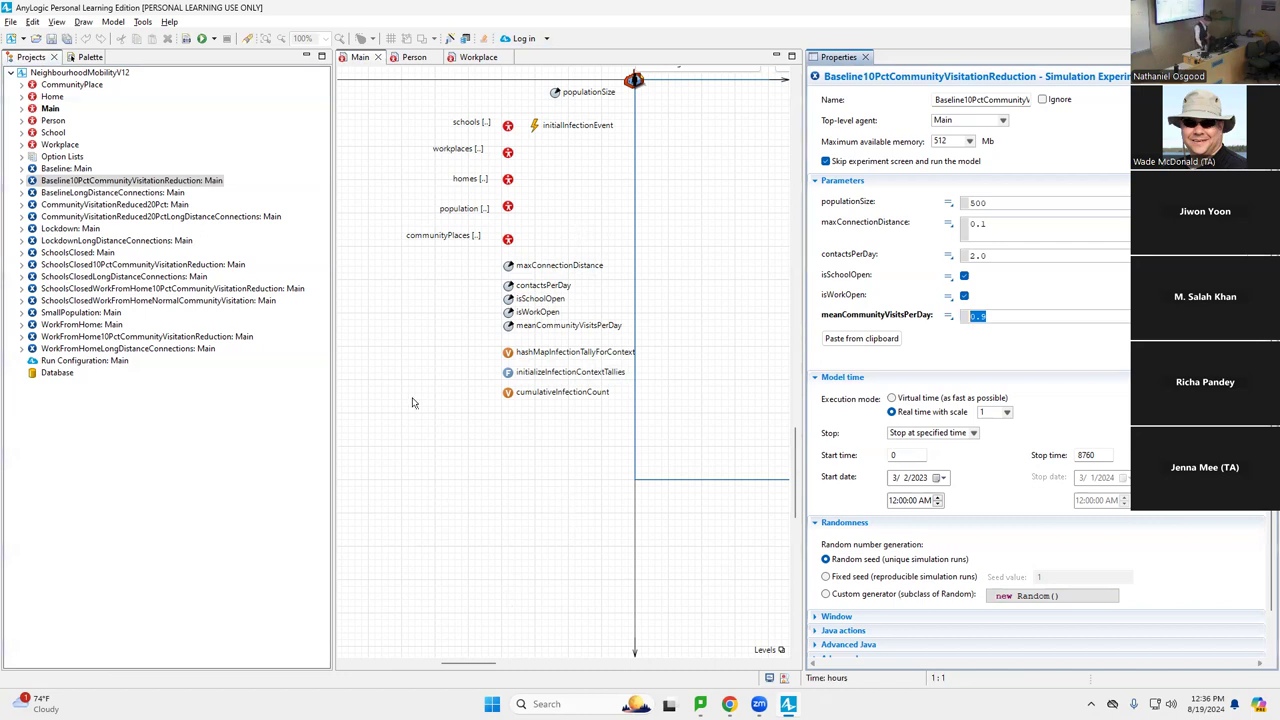
Step: Open the Person statechart with a wider diagram area and highlight the mean community visits parameter in the chooseCommunityVisit transition's condition
left_click(409, 59)
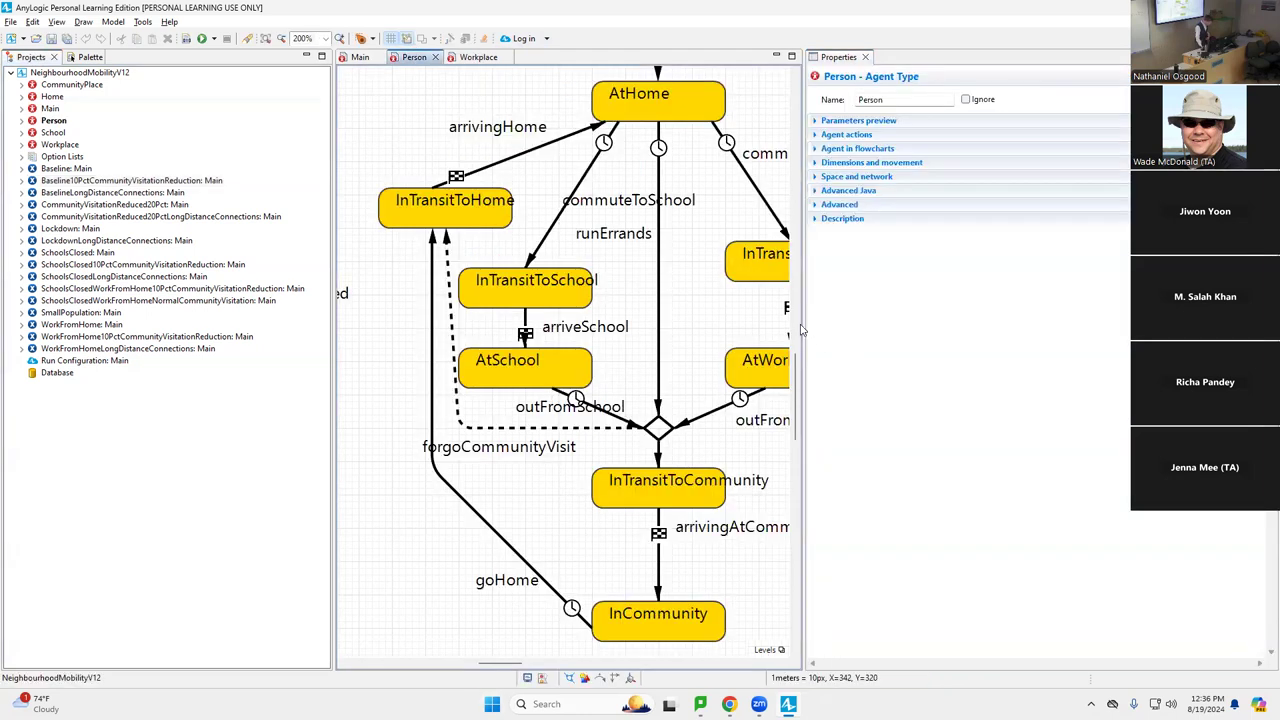
left_click_drag(803, 318, 900, 318)
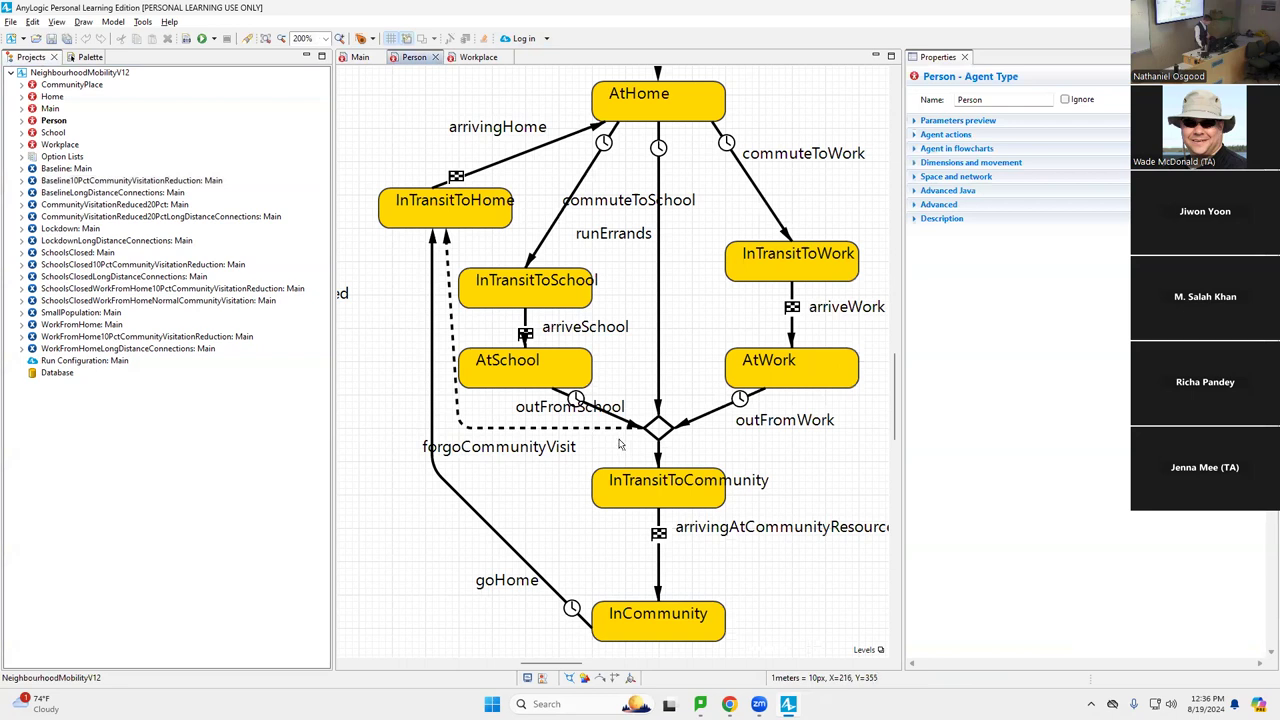
left_click(657, 455)
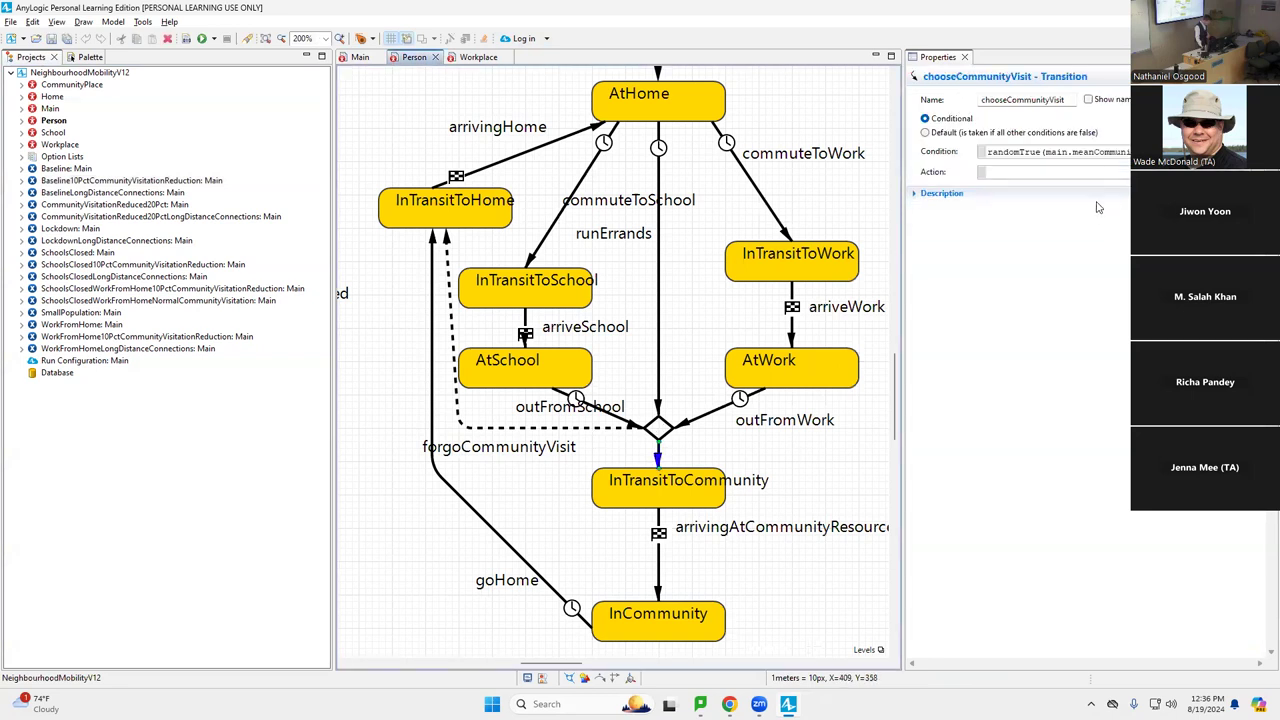
double_click(1115, 151)
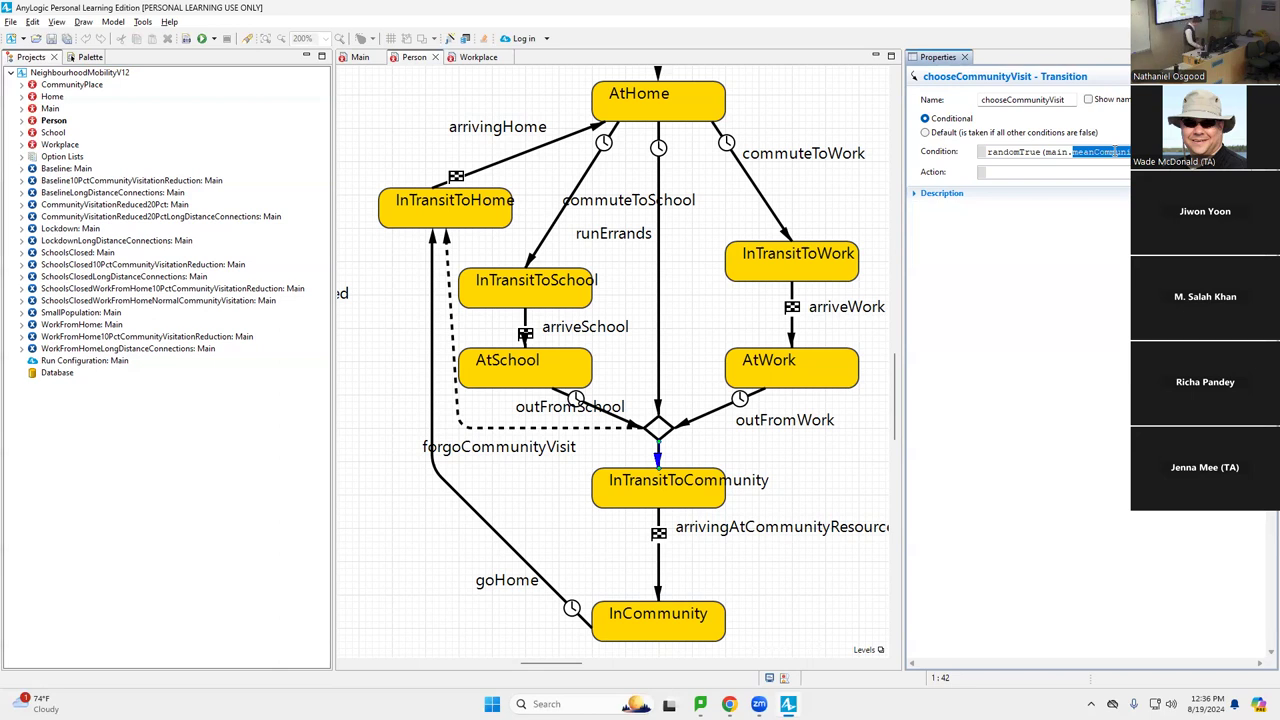
Step: Compare the meanCommunityVisitsPerDay parameter of Baseline and Baseline10PctCommunityVisitationReduction, reviewing the chooseCommunityVisit transition's condition in between
left_click(66, 169)
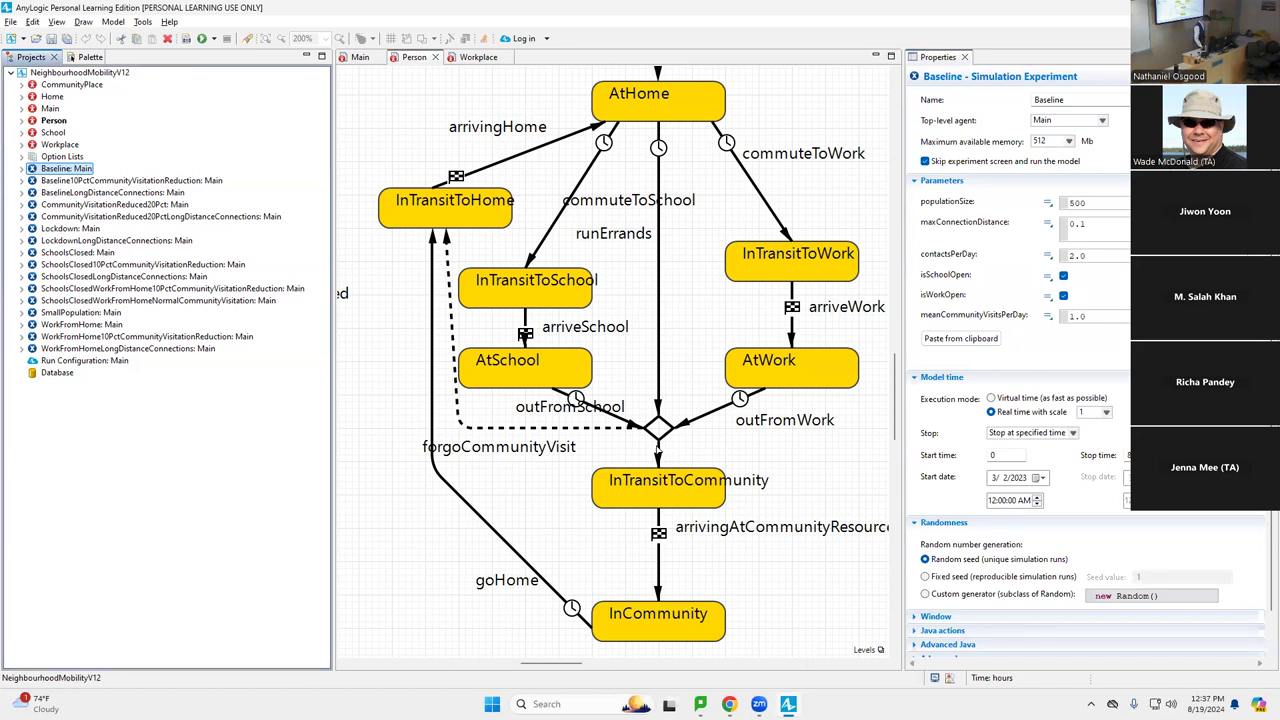
left_click(657, 453)
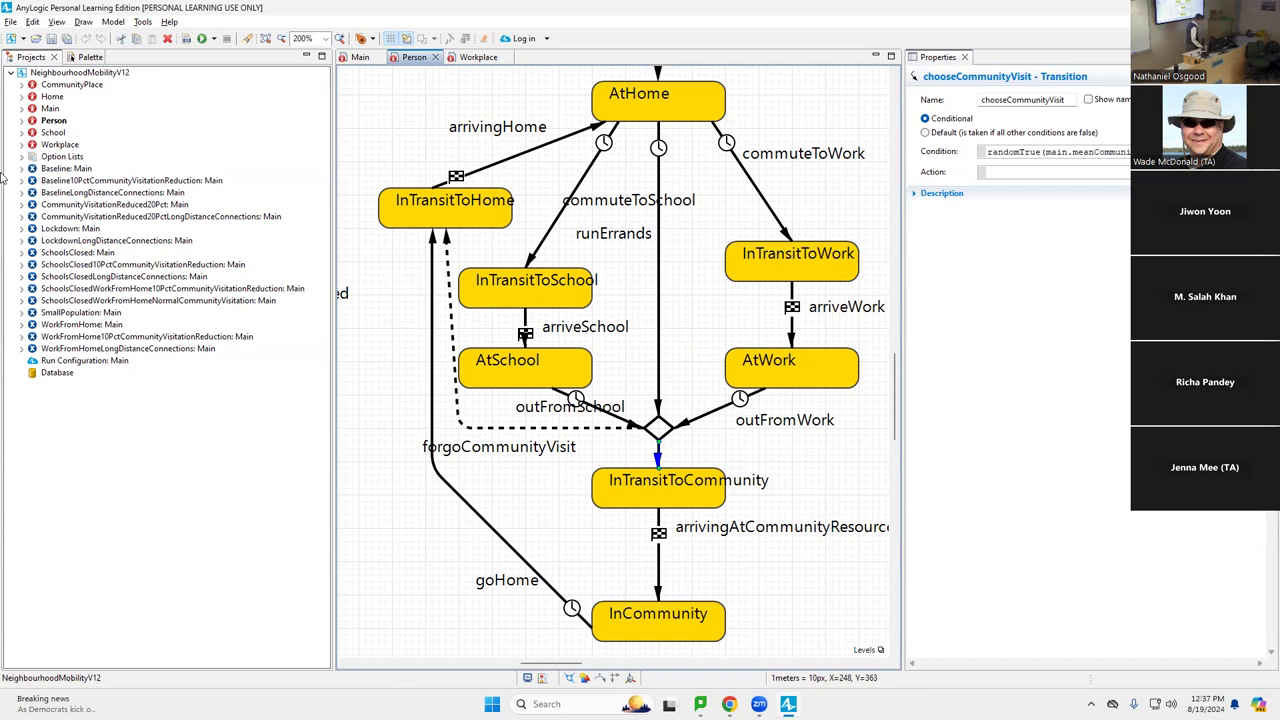
left_click(78, 181)
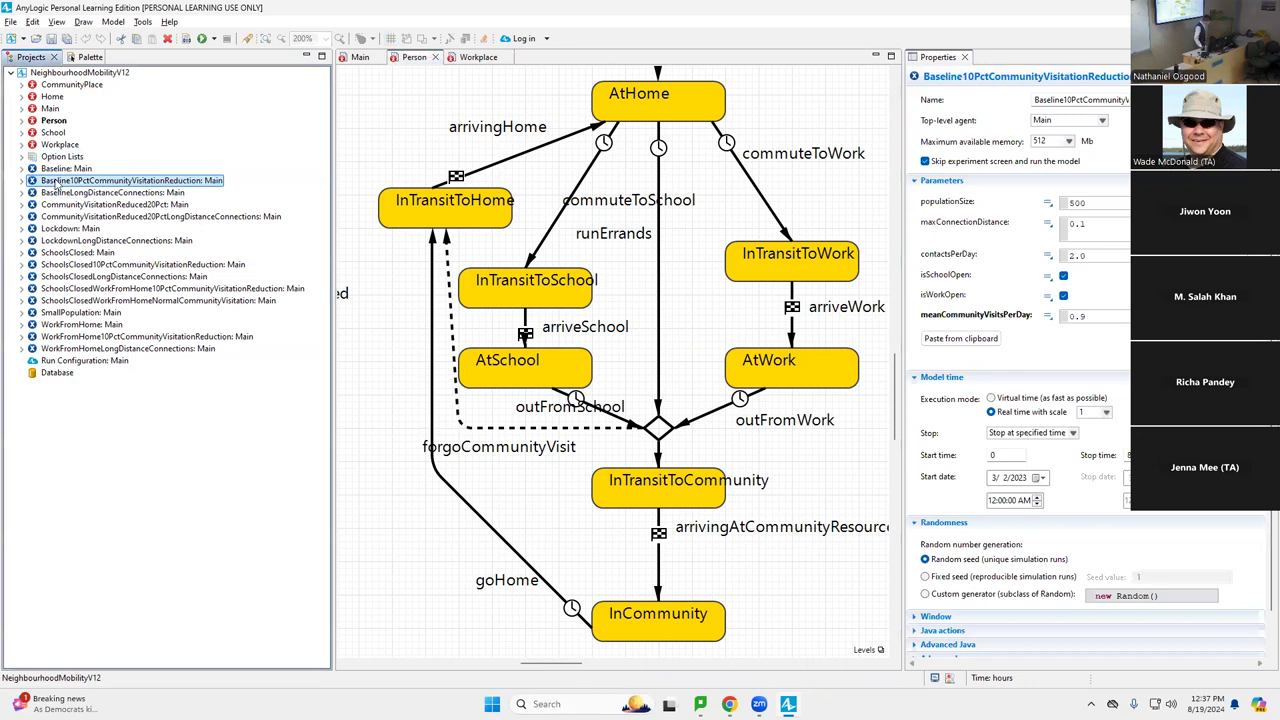
Step: Run the Baseline10PctCommunityVisitationReduction experiment and switch the simulation to virtual time
right_click(57, 184)
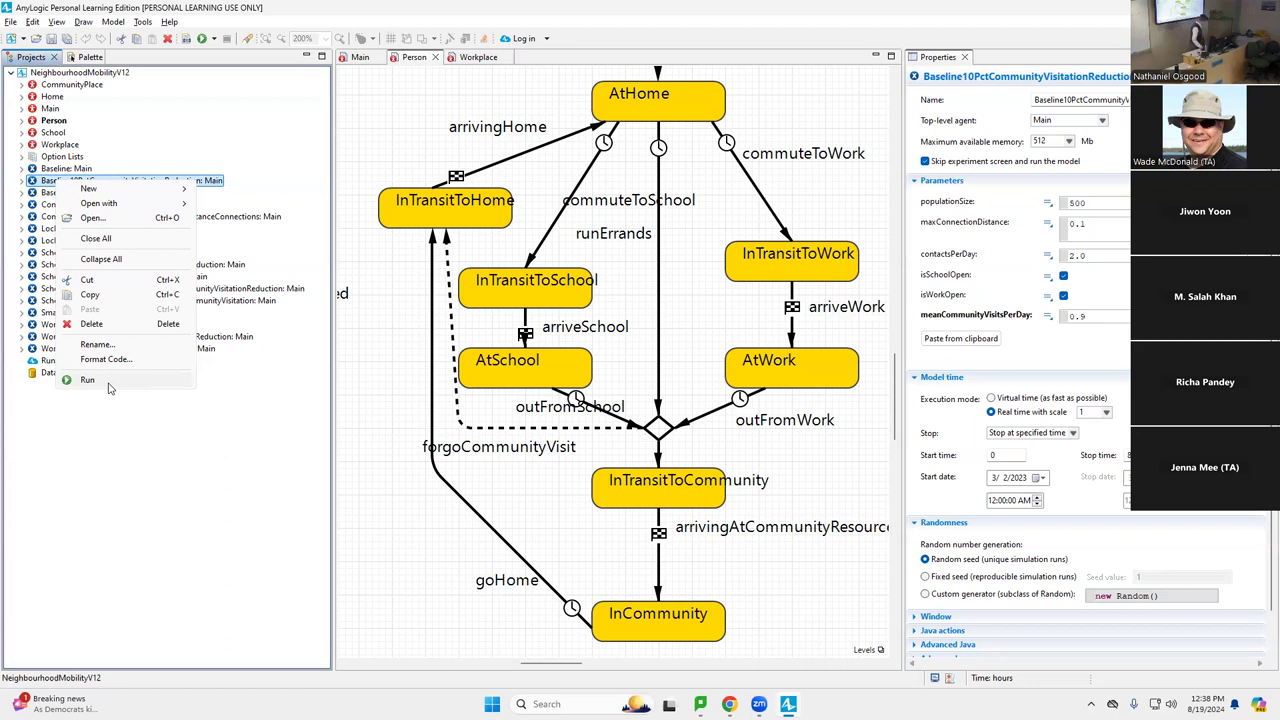
left_click(88, 380)
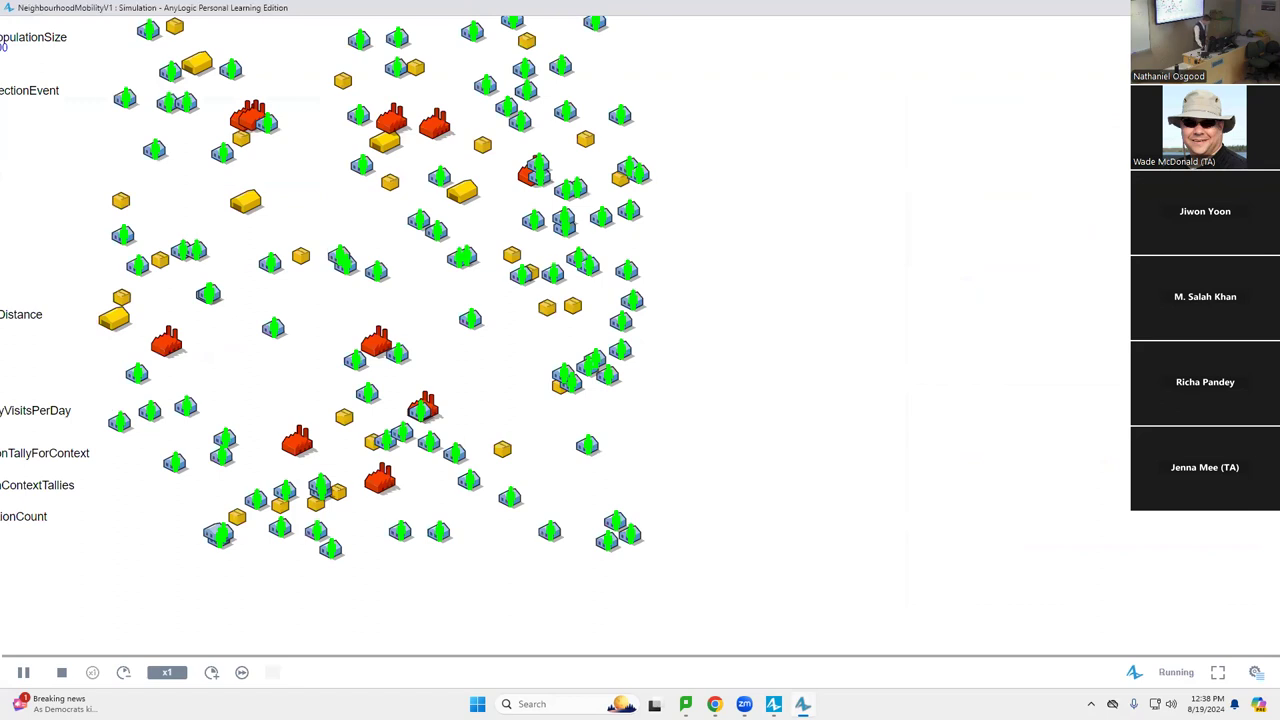
left_click(241, 672)
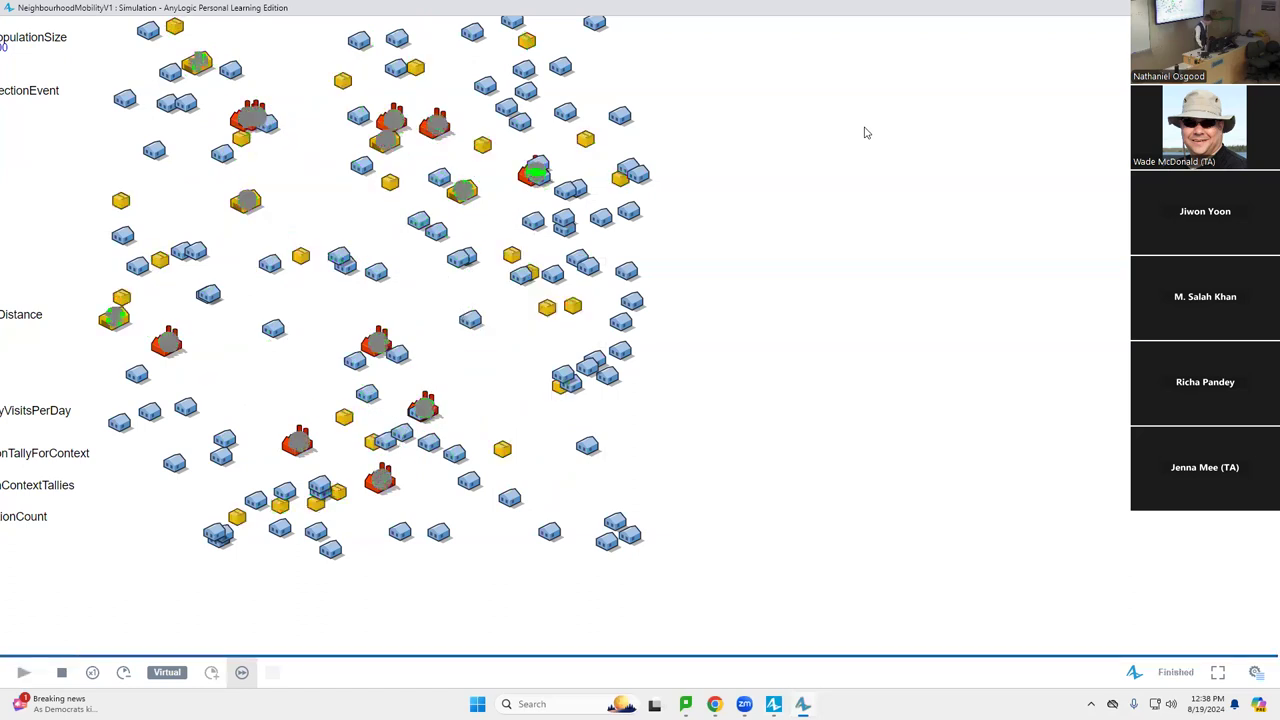
Step: Examine the prevalence and cumulative infections charts of the Baseline10PctCommunityVisitationReduction run, and close the simulation
left_click_drag(866, 133, 880, 577)
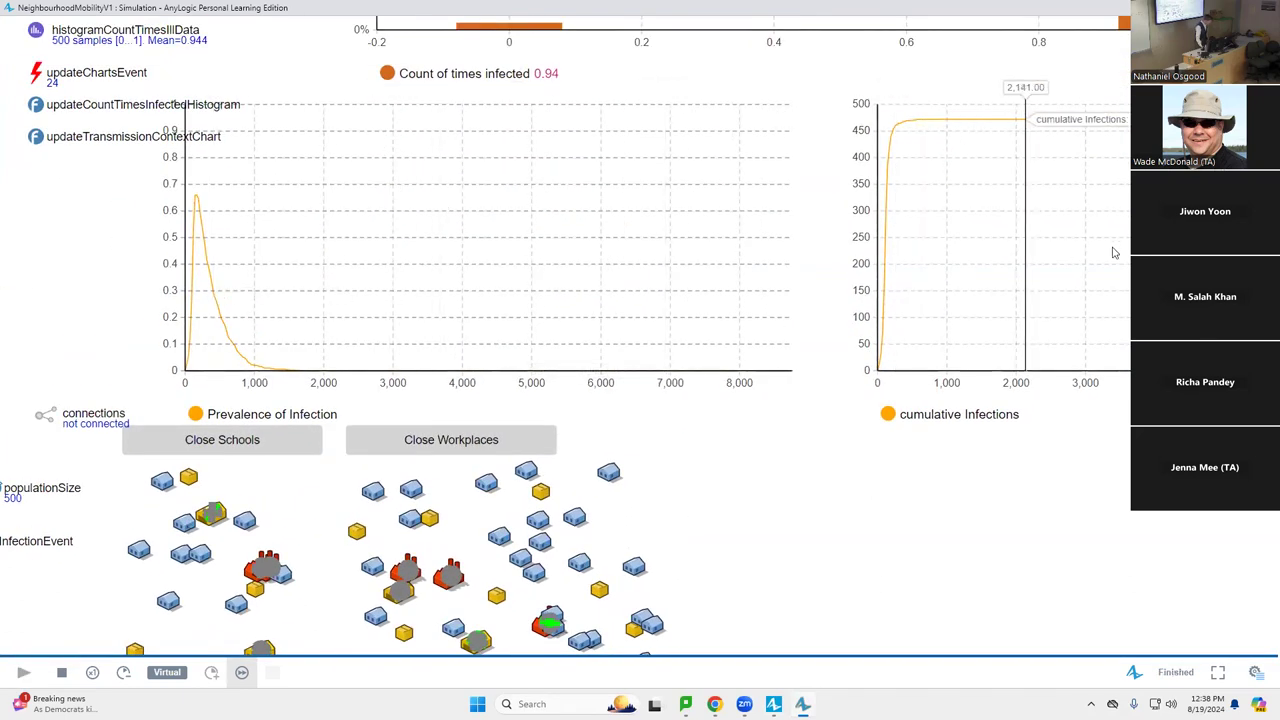
left_click_drag(1108, 421, 829, 473)
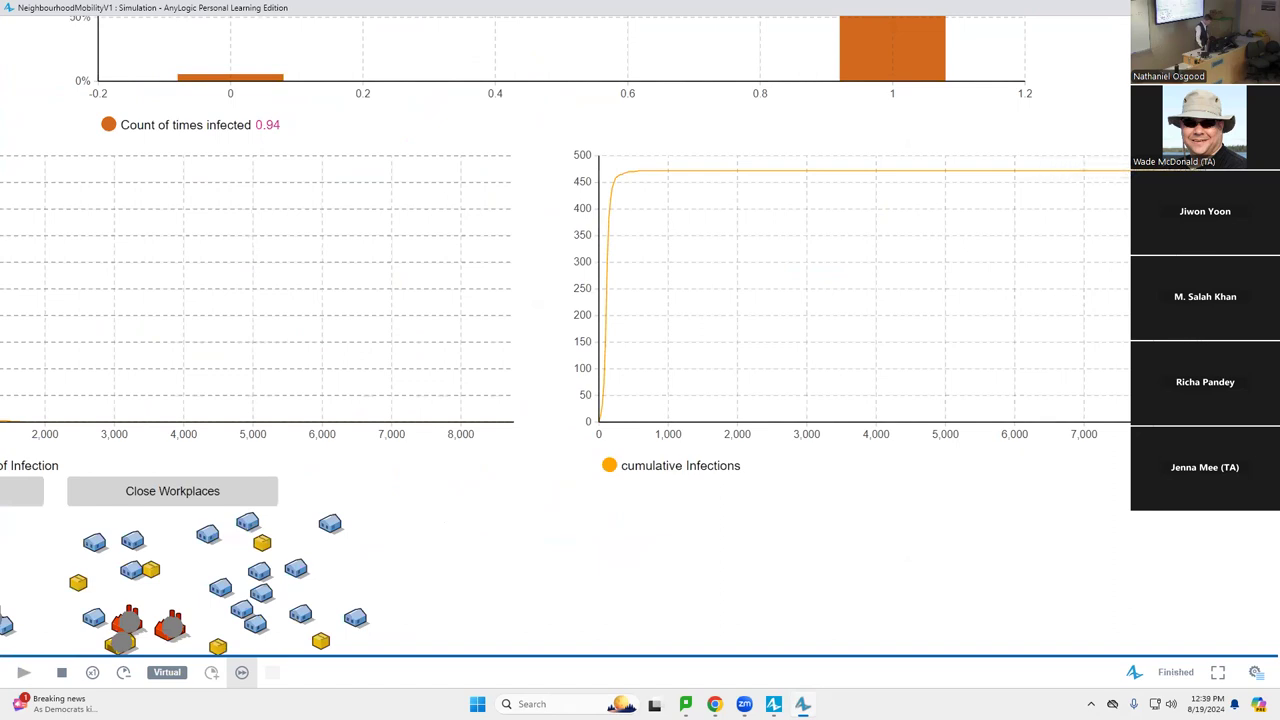
key("alt+F4")
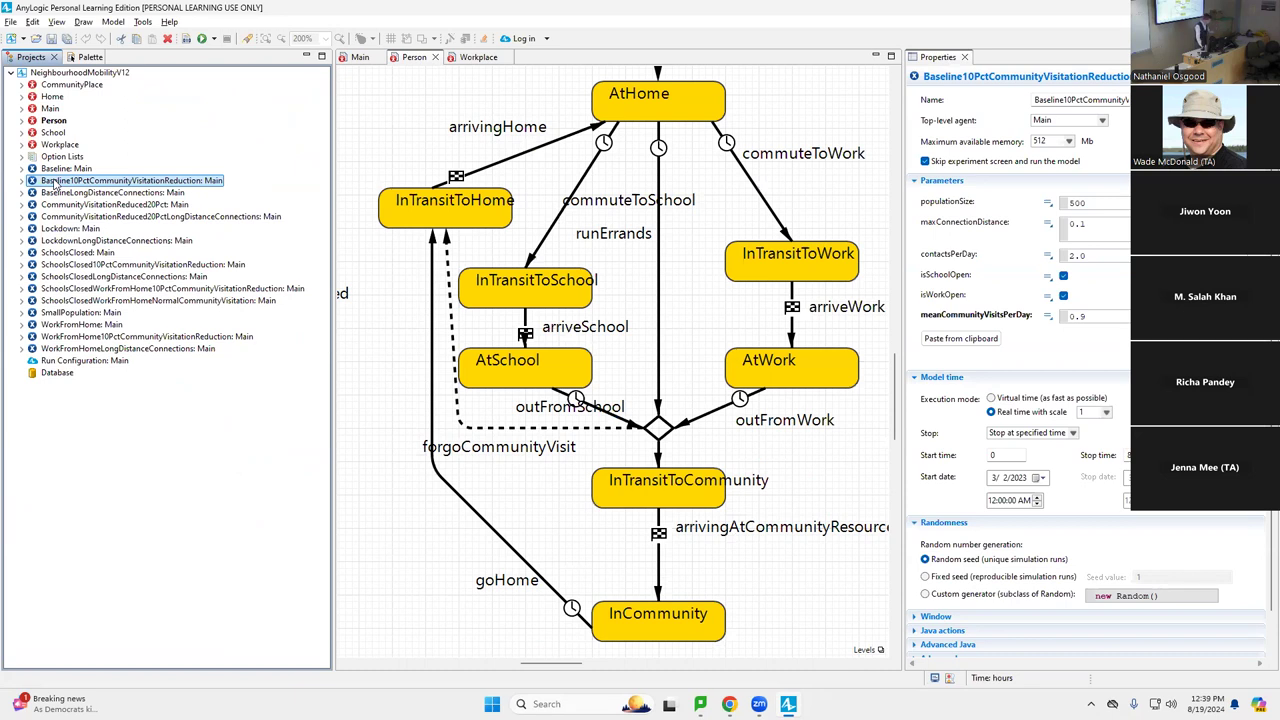
Step: Rerun the Baseline10PctCommunityVisitationReduction experiment in virtual time and review its prevalence and cumulative infections charts
right_click(55, 180)
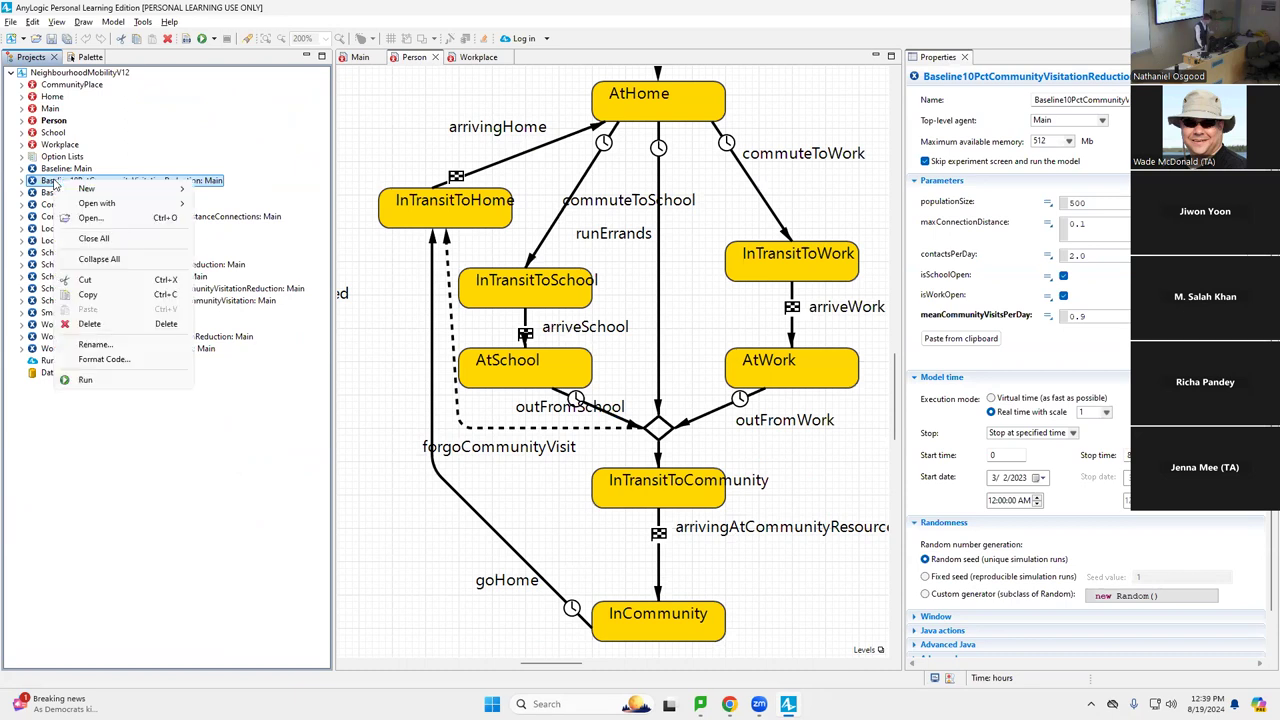
left_click(82, 379)
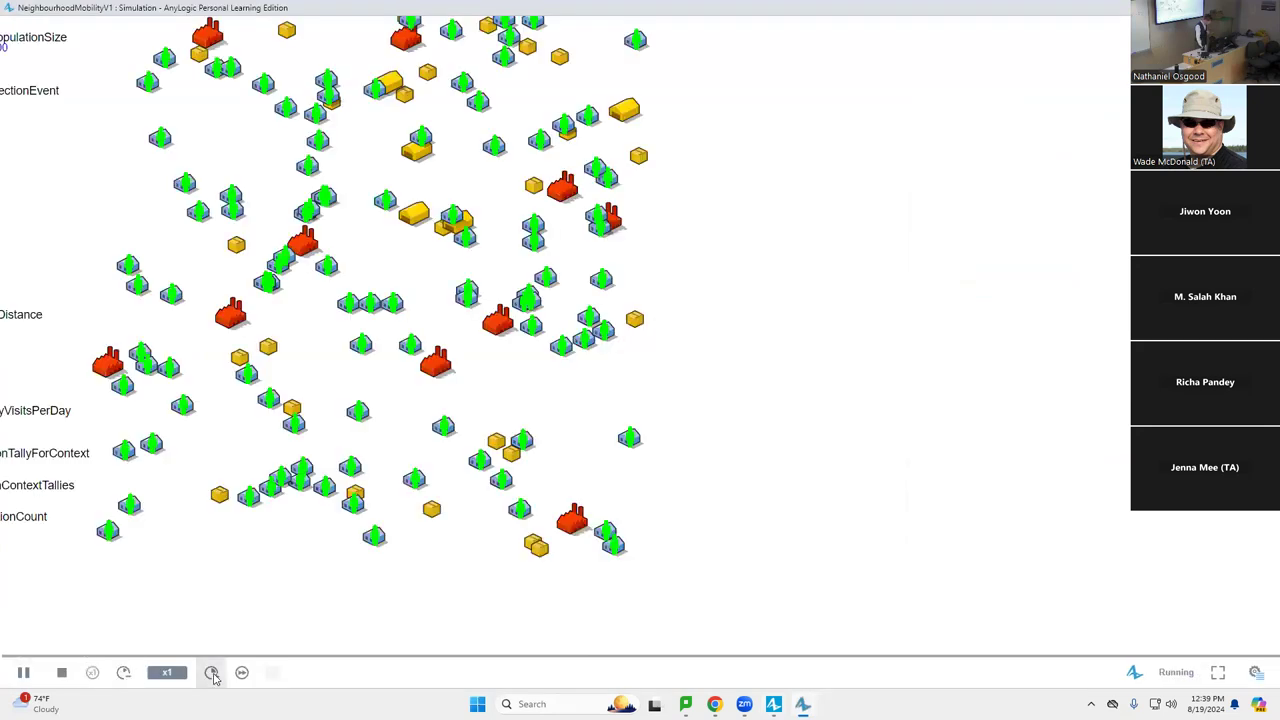
left_click(241, 672)
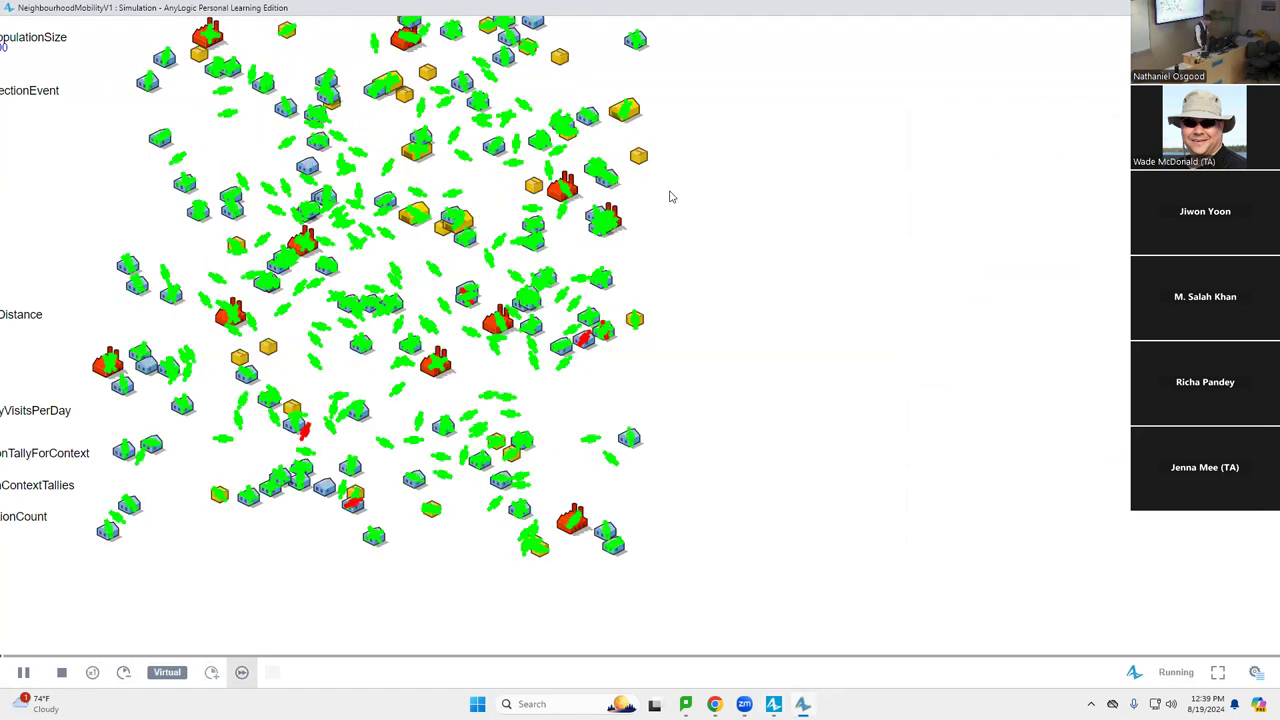
scroll(693, 319, "up", 10)
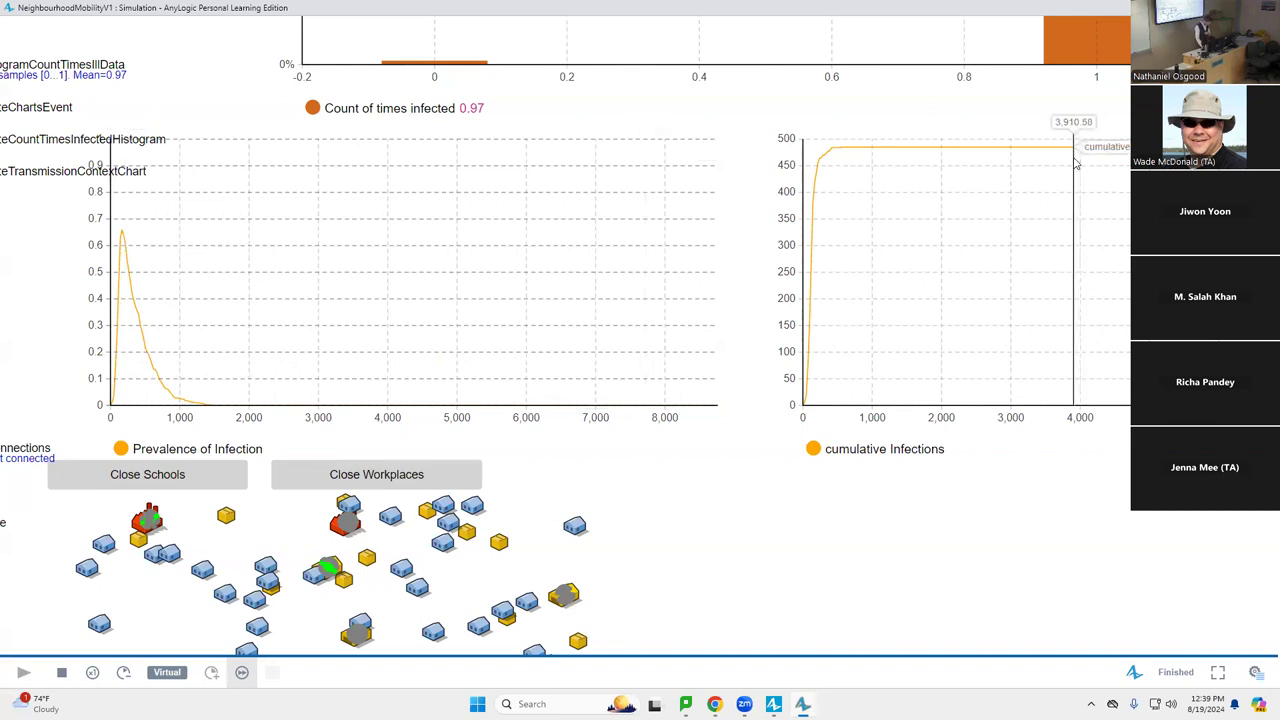
key("alt+F4")
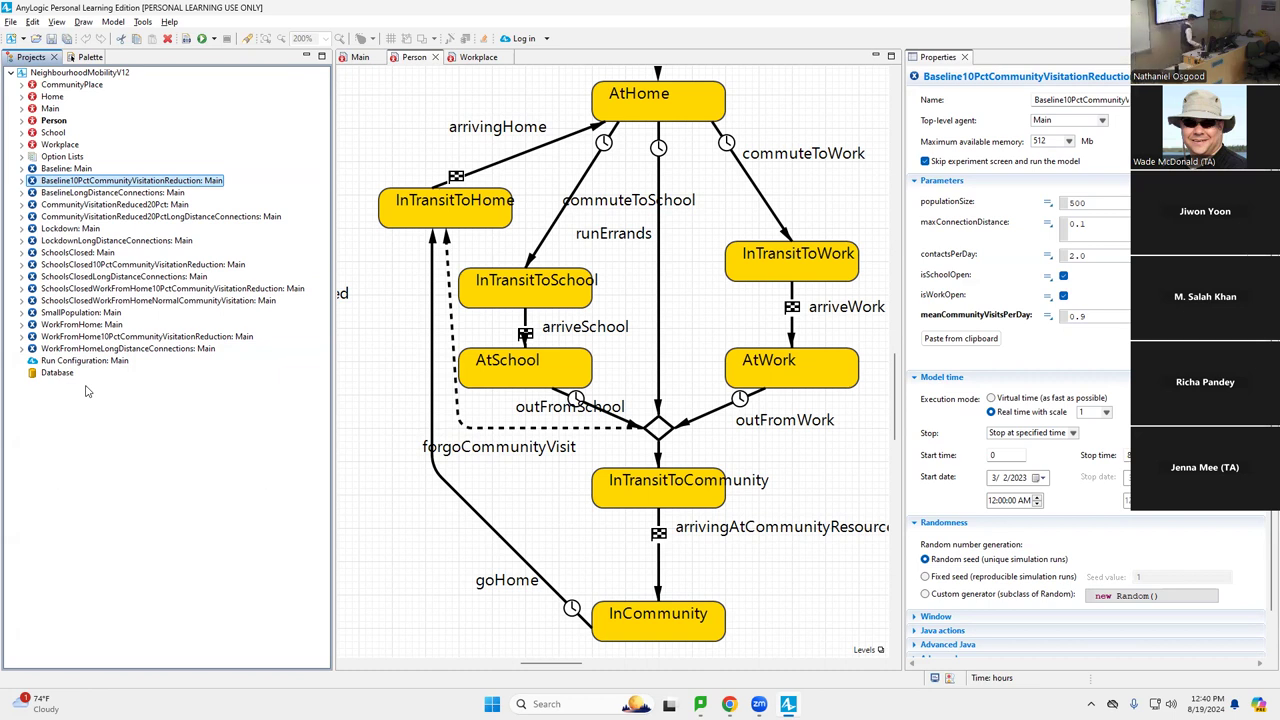
Step: Run the SchoolsClosedWorkFromHome10PctCommunityVisitationReduction experiment in virtual time
left_click(168, 288)
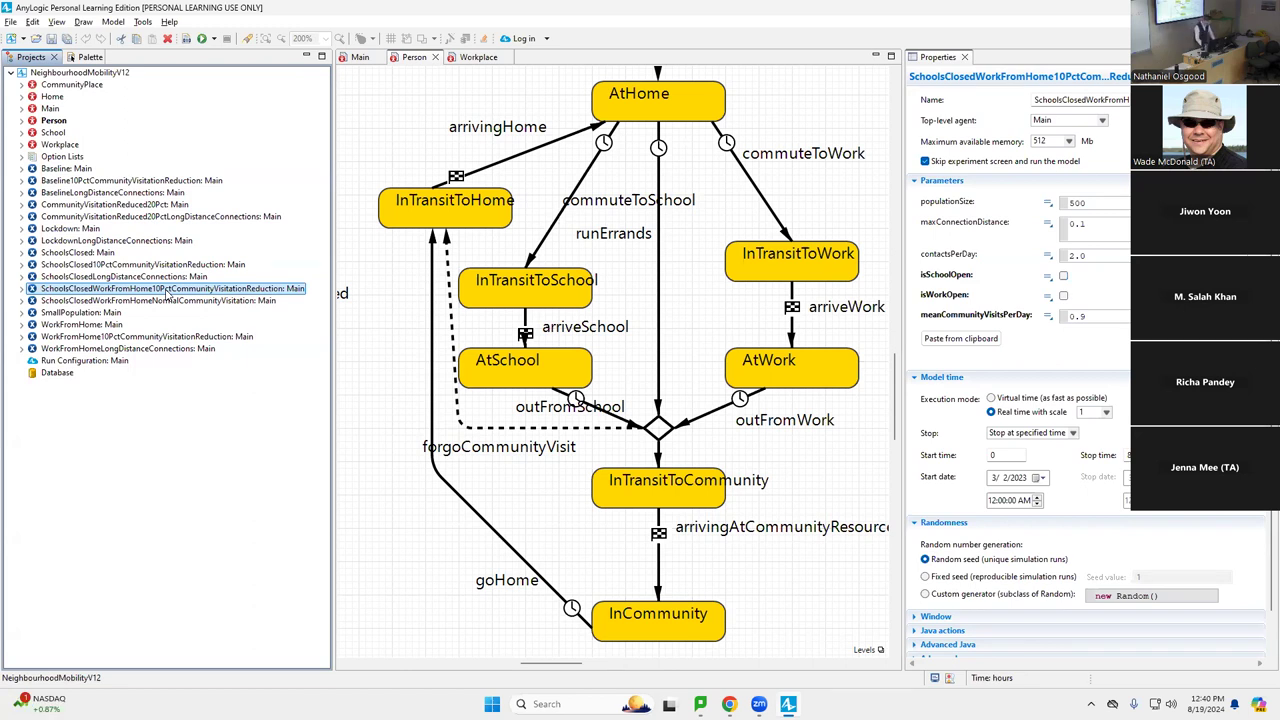
right_click(168, 292)
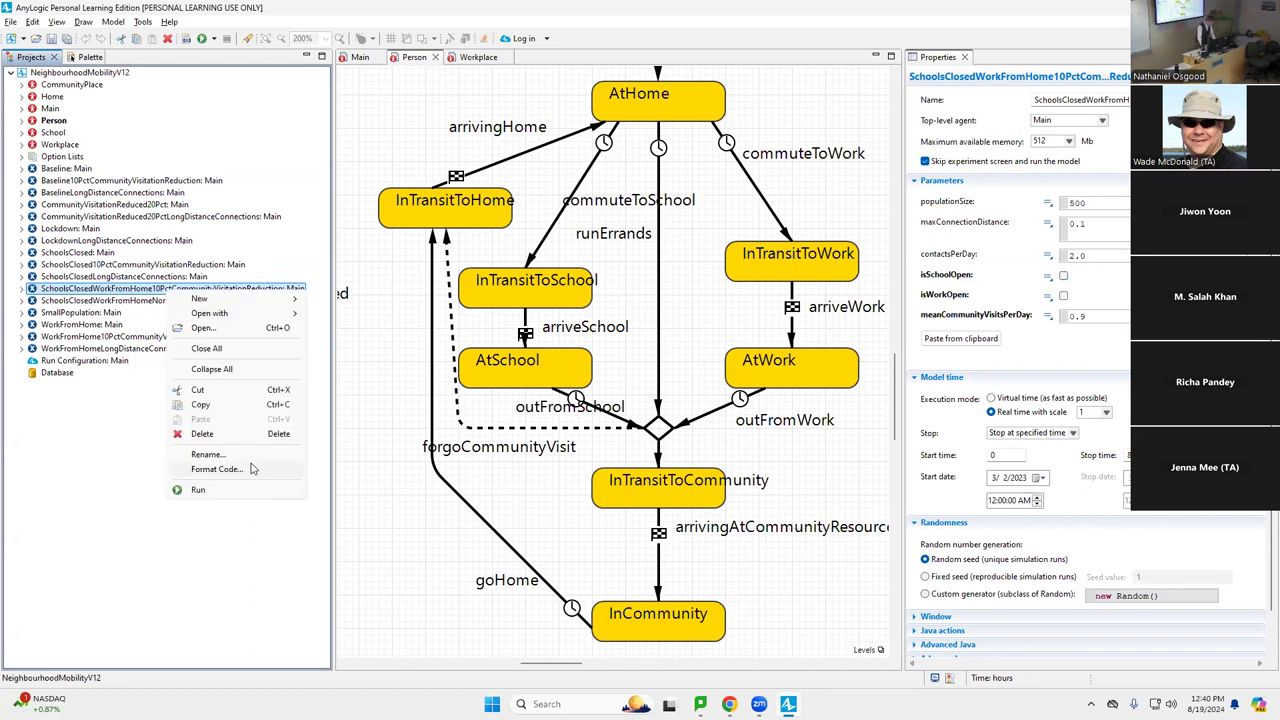
left_click(198, 490)
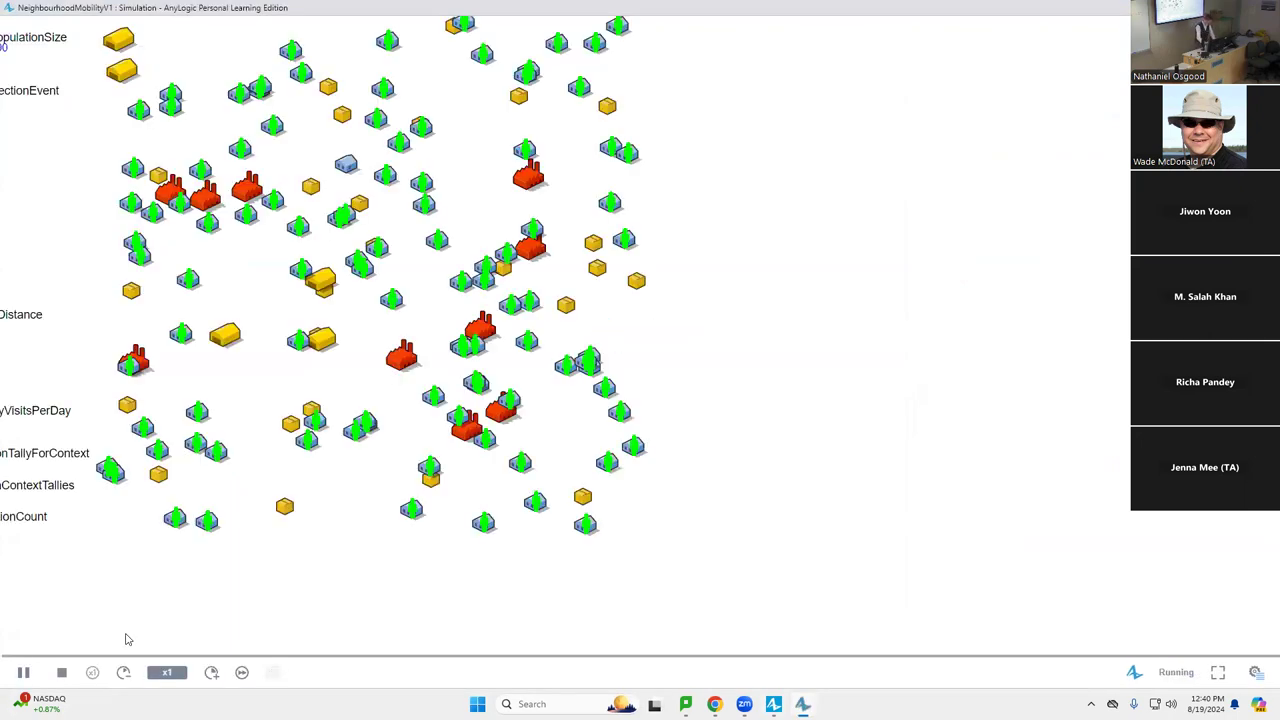
left_click(242, 672)
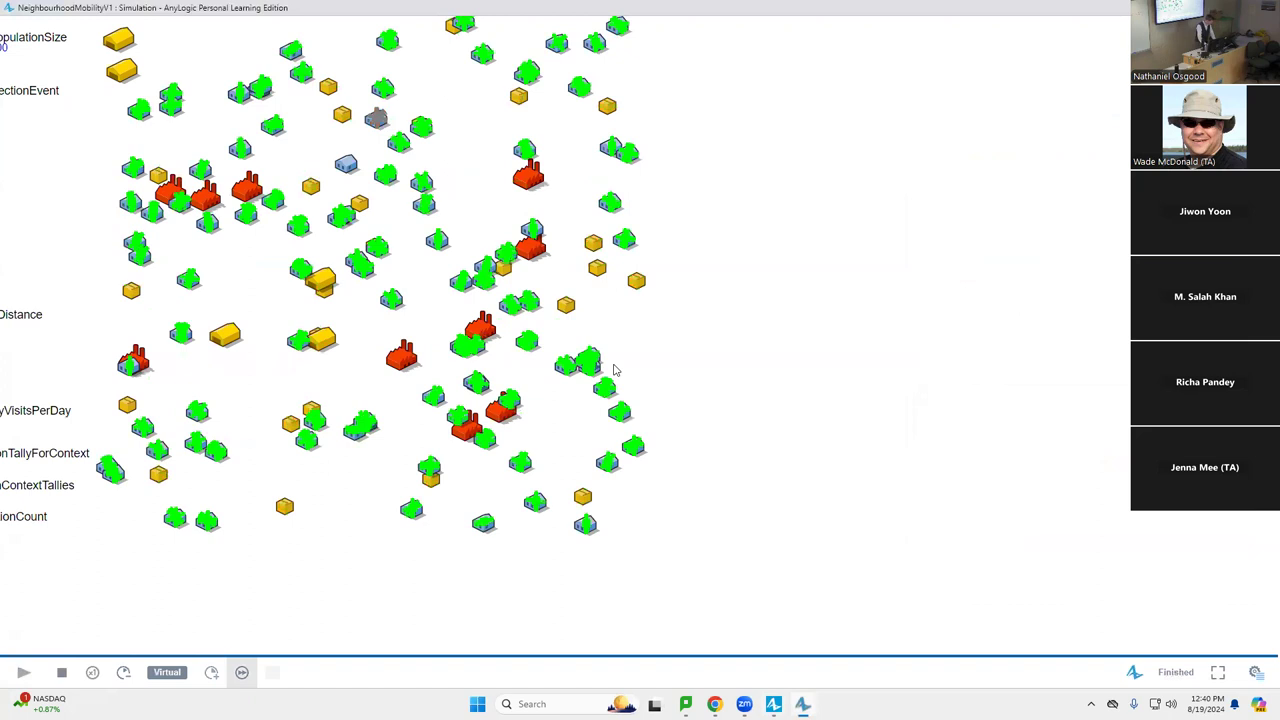
Step: Examine the cumulative infections and transmission context charts of the school closure and work-from-home run, and close the simulation
scroll(749, 431, "up", 5)
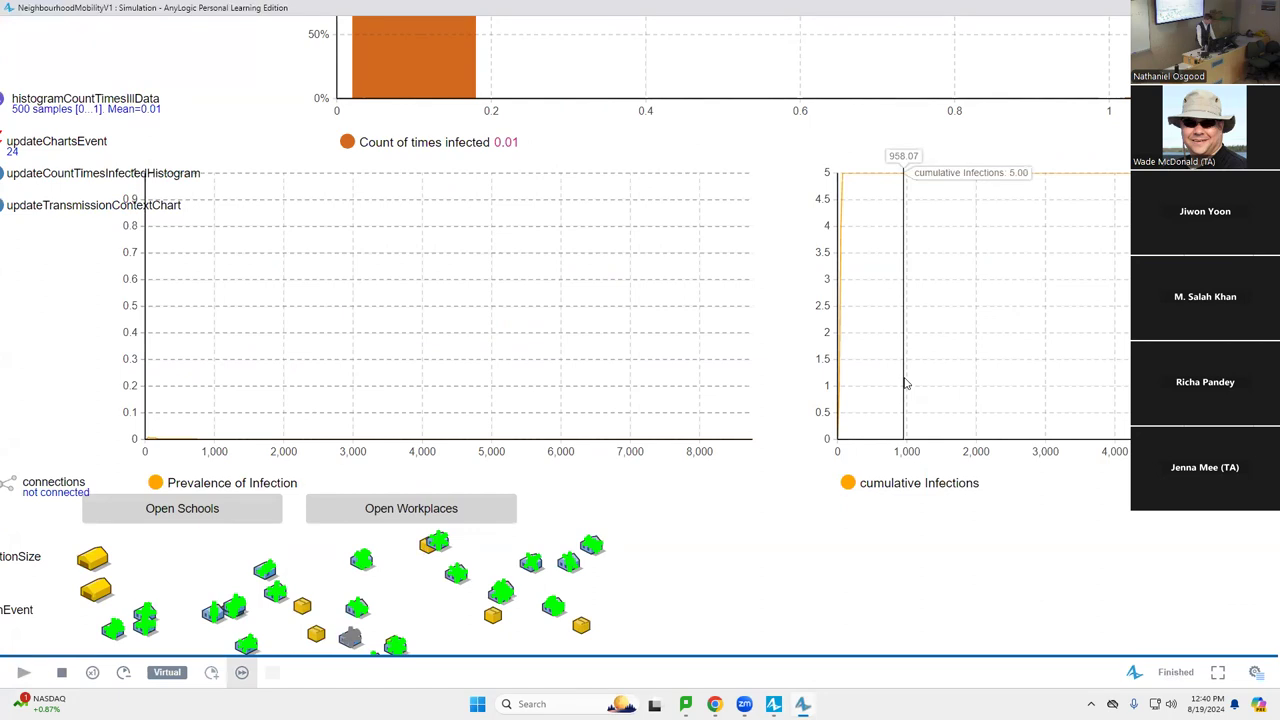
left_click_drag(814, 157, 834, 614)
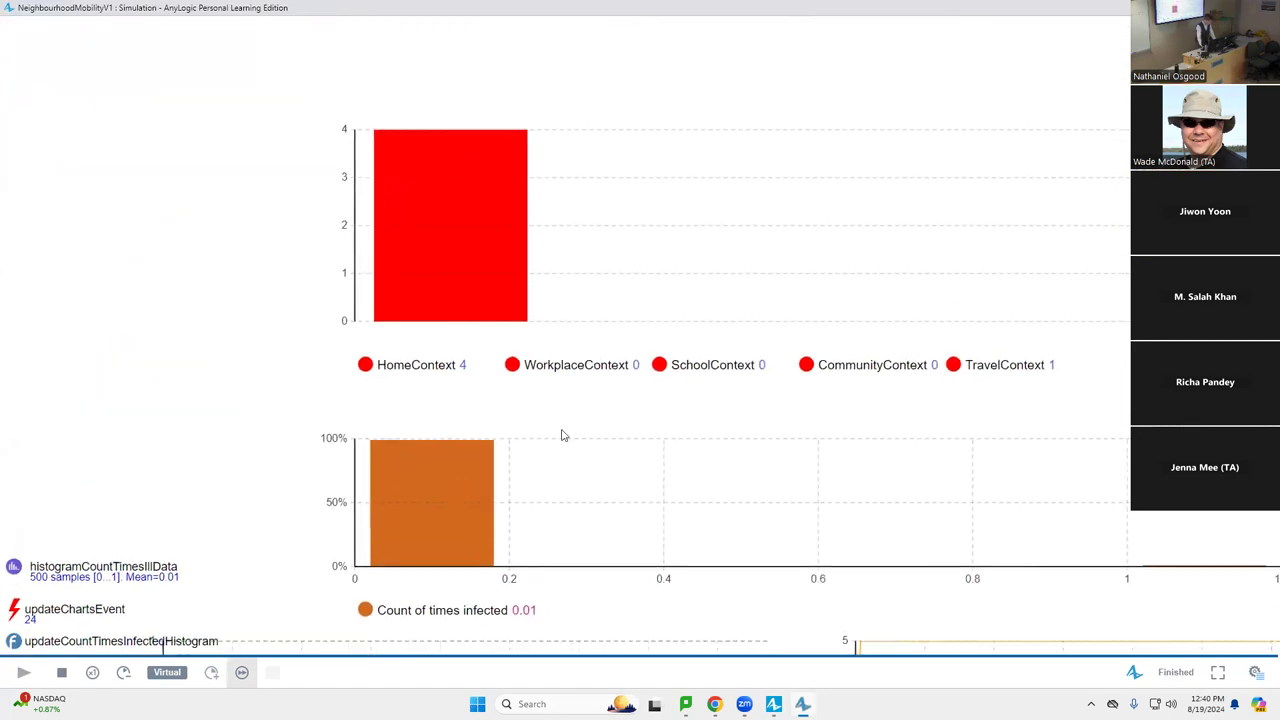
left_click_drag(1091, 432, 1010, 457)
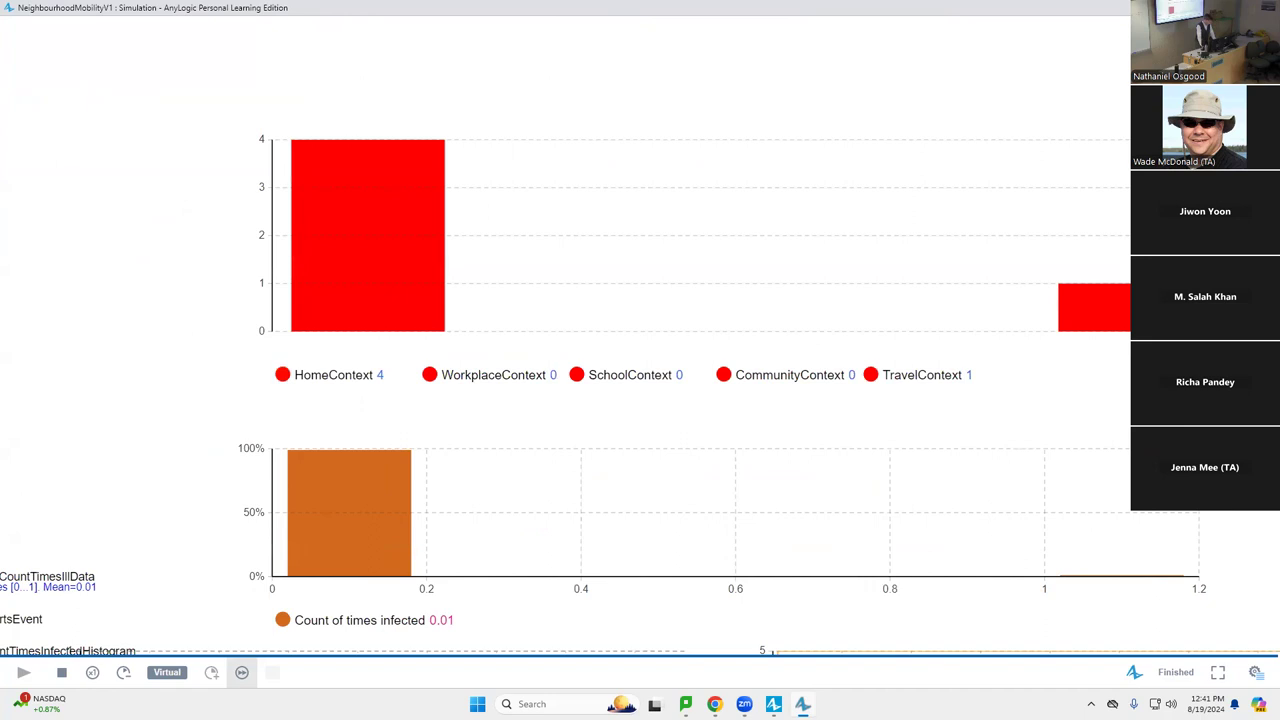
key("alt+F4")
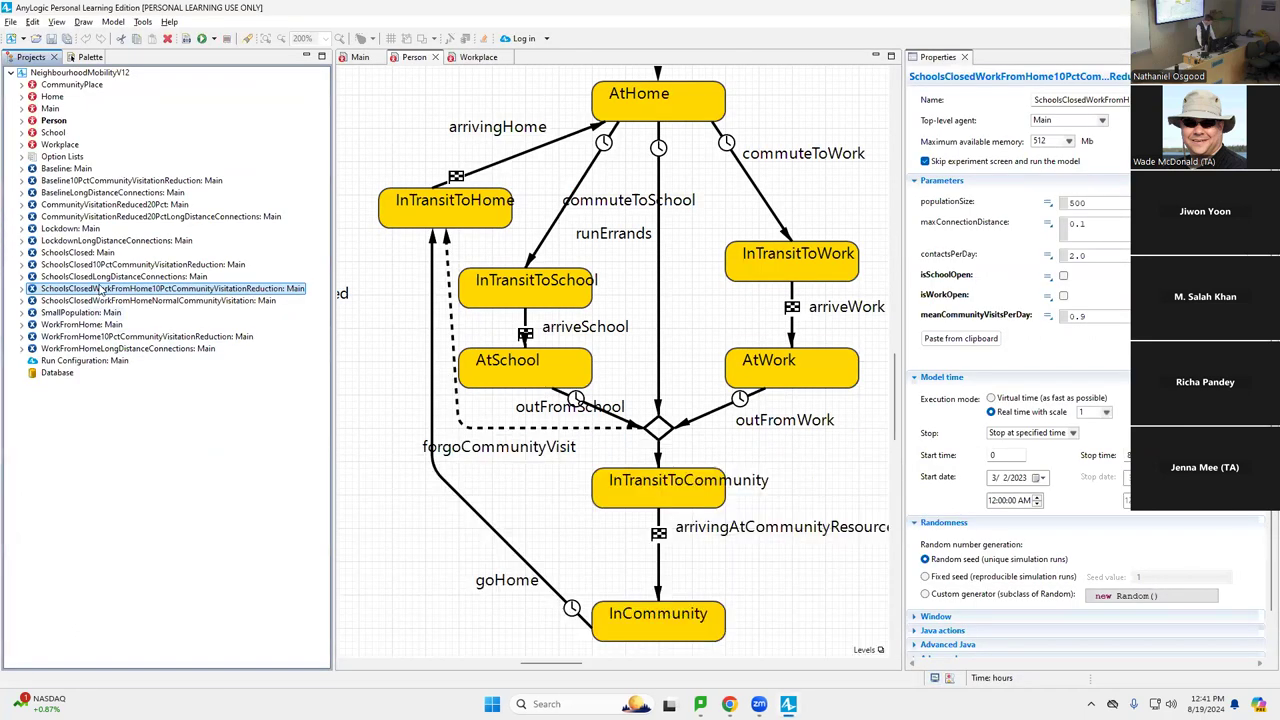
Step: Run SchoolsClosedWorkFromHome10PctCommunityVisitationReduction a second time in virtual time and review its infection curves and transmission contexts
right_click(101, 289)
left_click(160, 485)
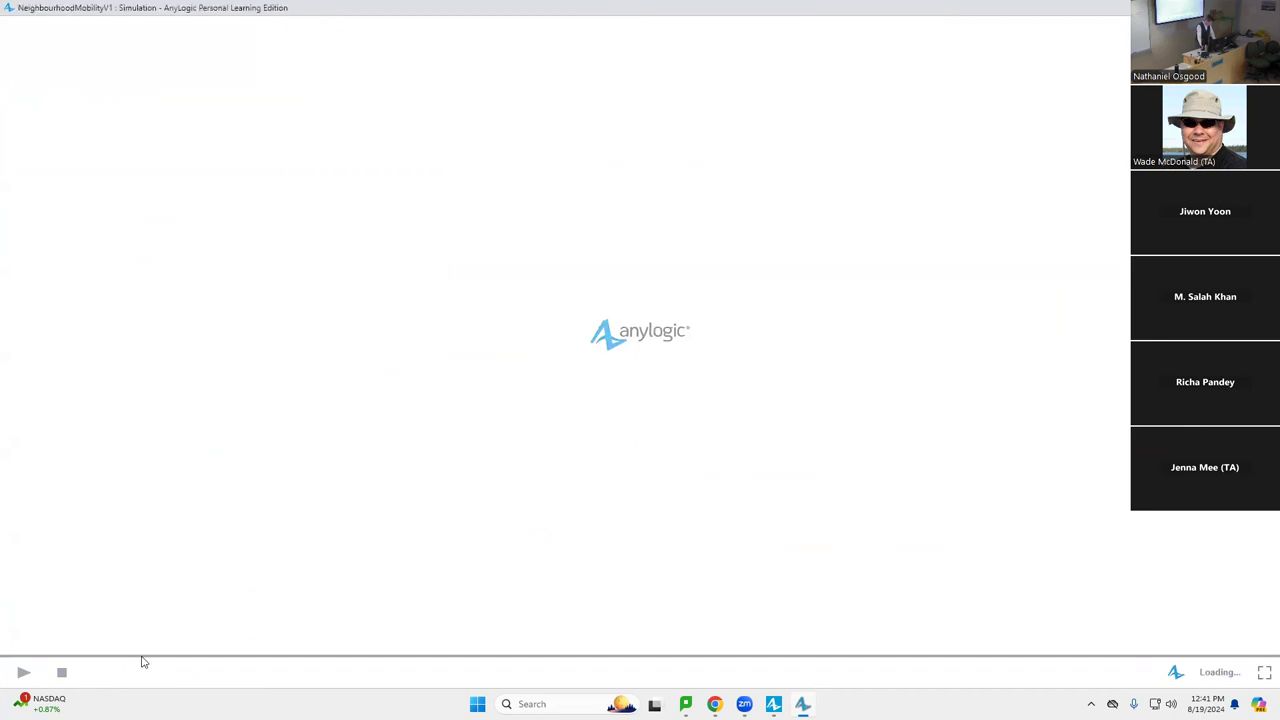
left_click(166, 672)
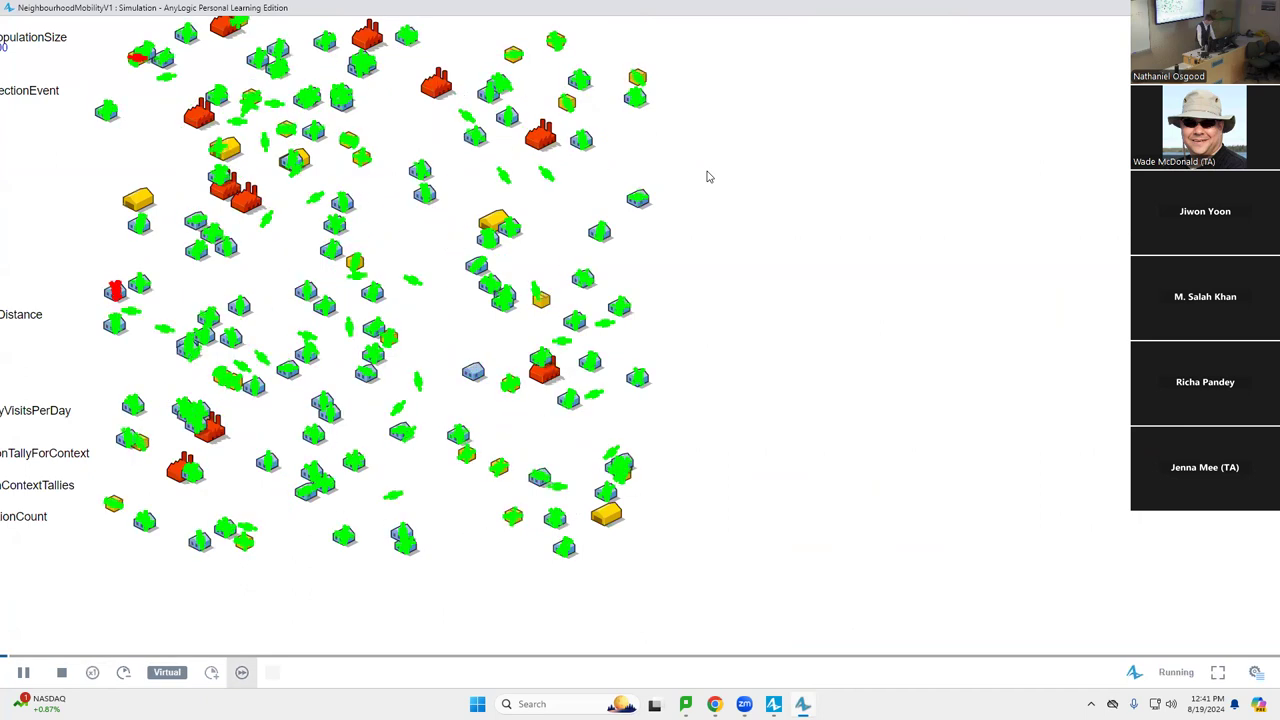
scroll(706, 176, "up", 10)
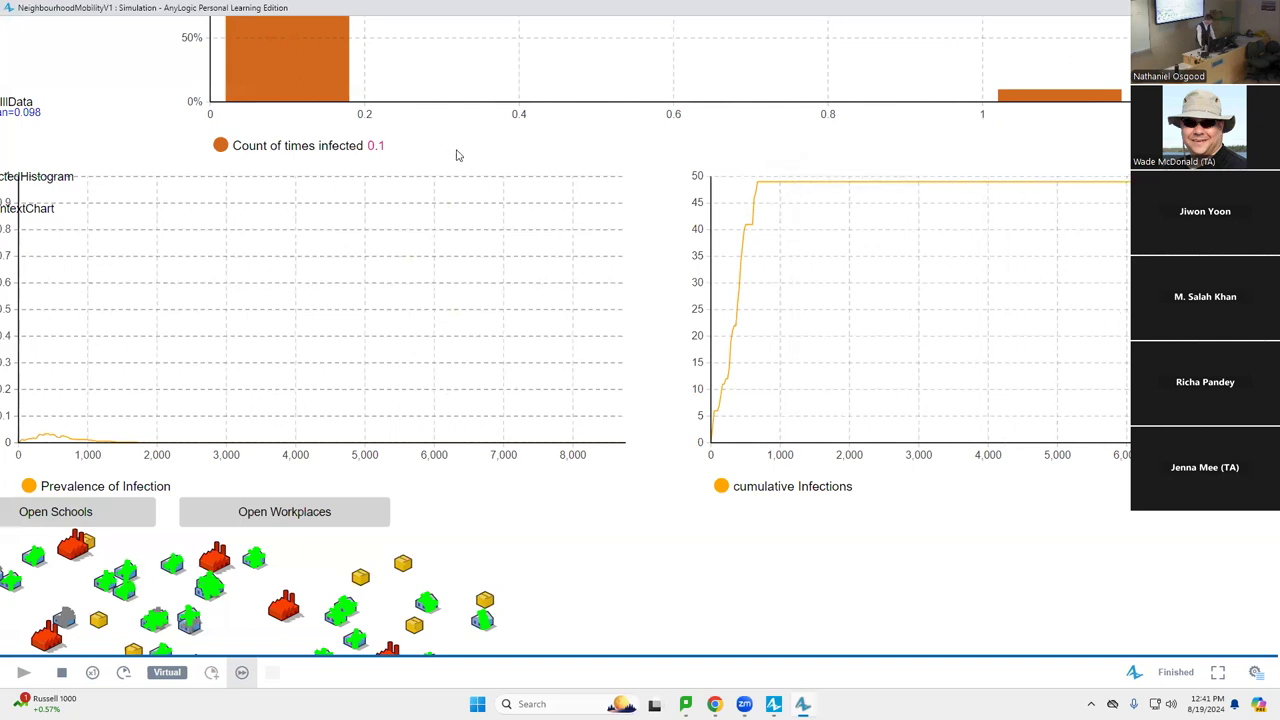
left_click_drag(455, 145, 518, 546)
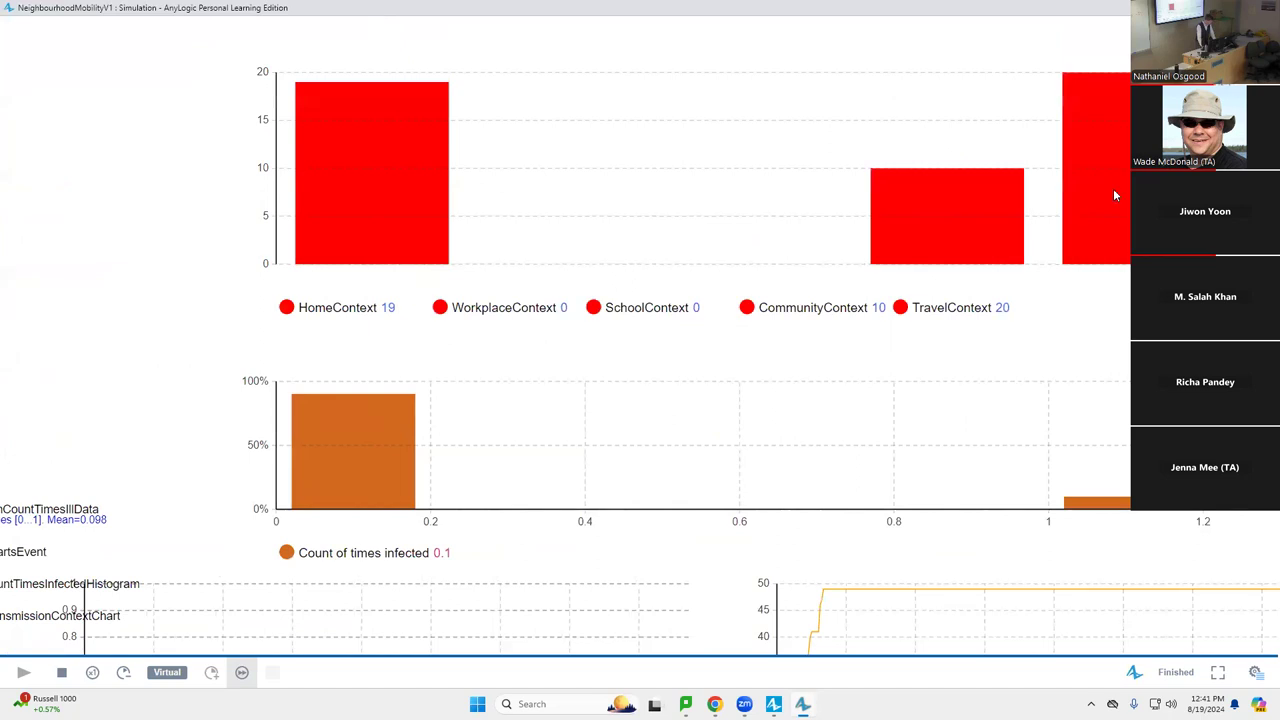
mouse_move(998, 223)
left_click(1265, 7)
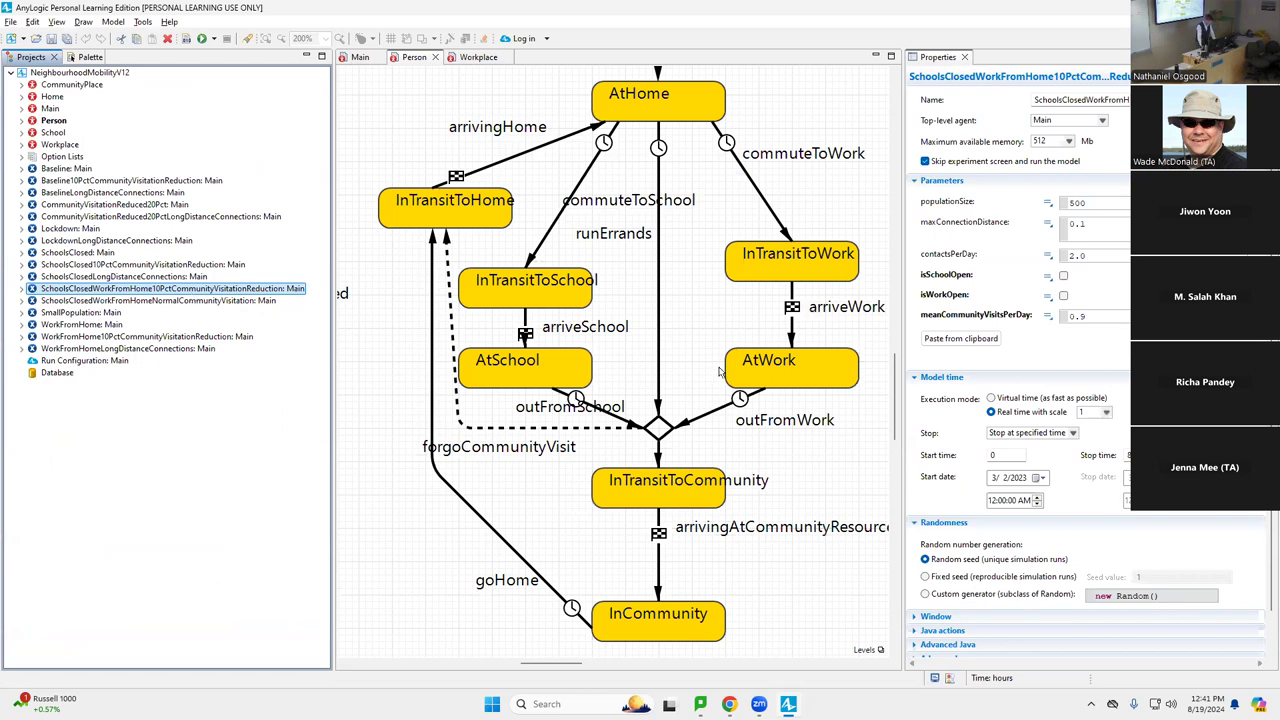
Step: Run SchoolsClosedWorkFromHome10PctCommunityVisitationReduction a third time in virtual time and compare its cumulative infections, prevalence and transmission context charts
right_click(113, 288)
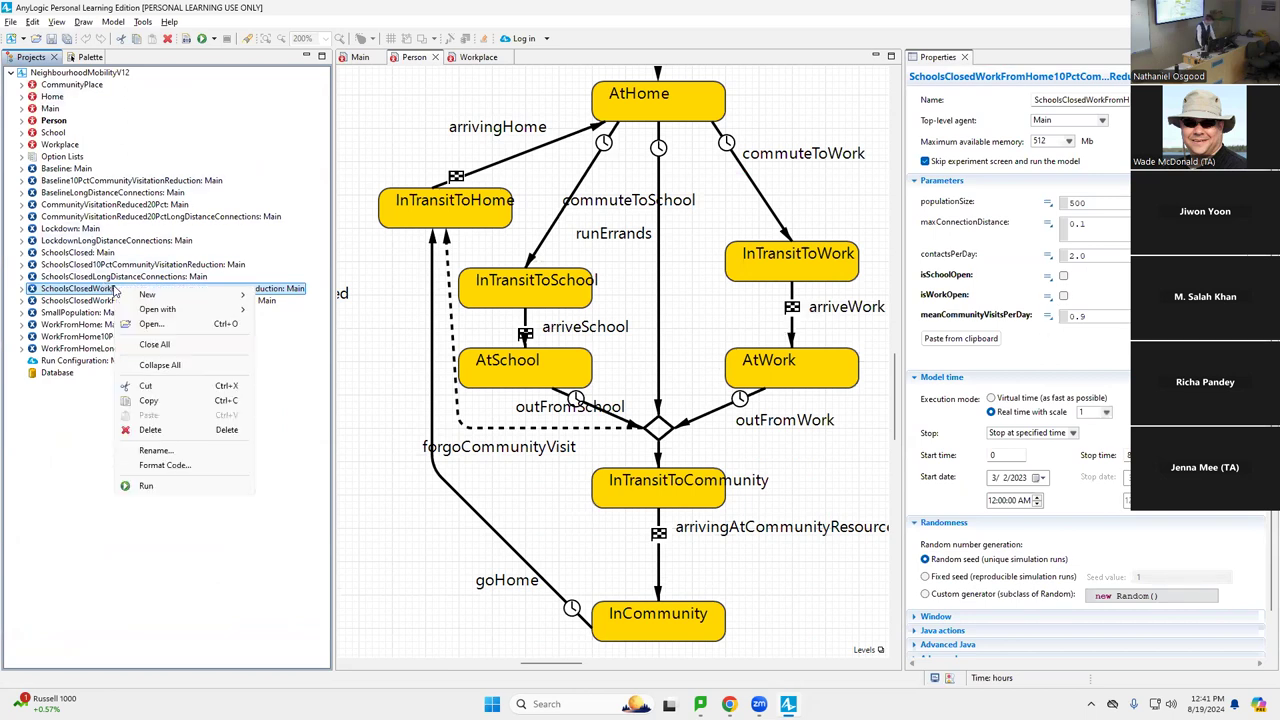
left_click(145, 487)
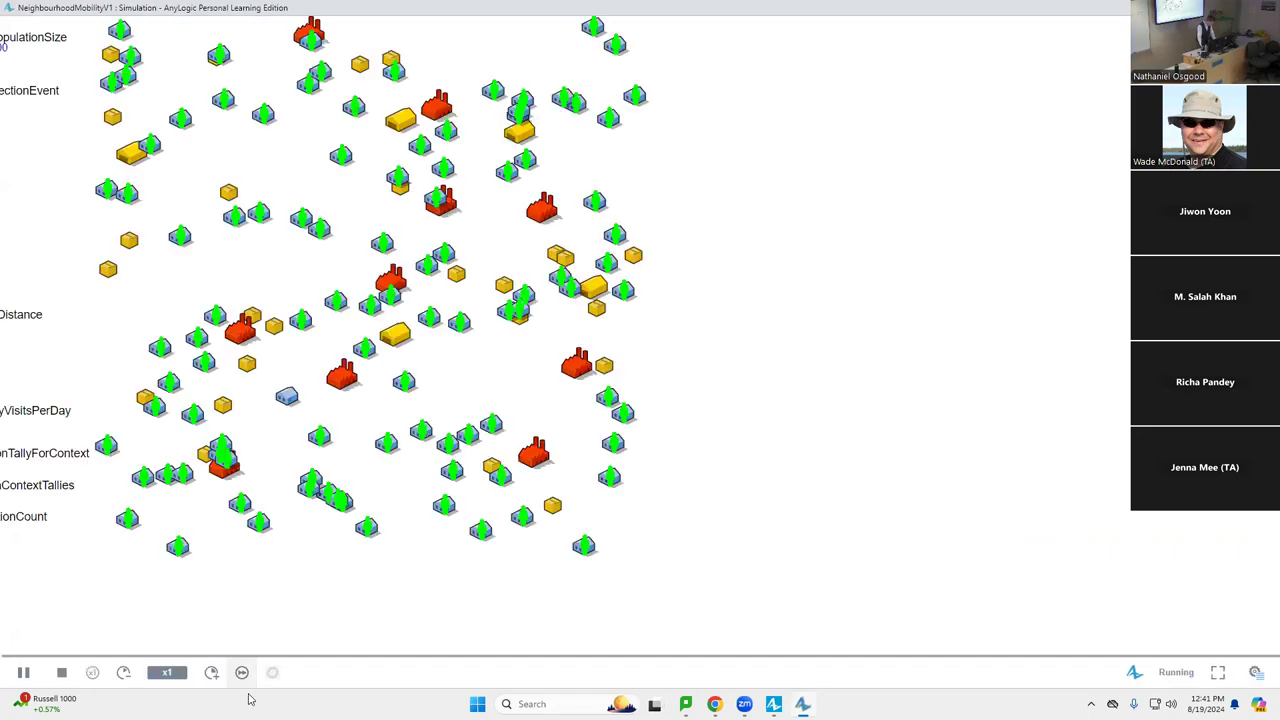
left_click(241, 672)
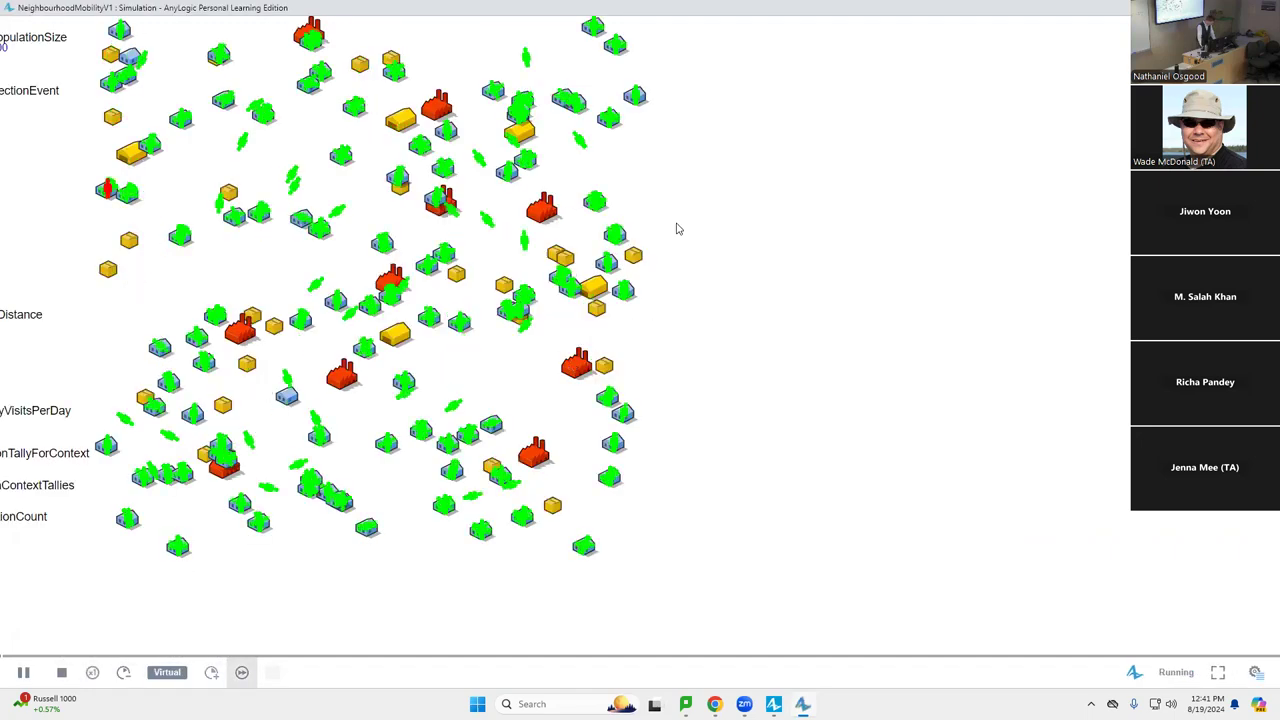
left_click_drag(710, 103, 646, 540)
mouse_move(850, 153)
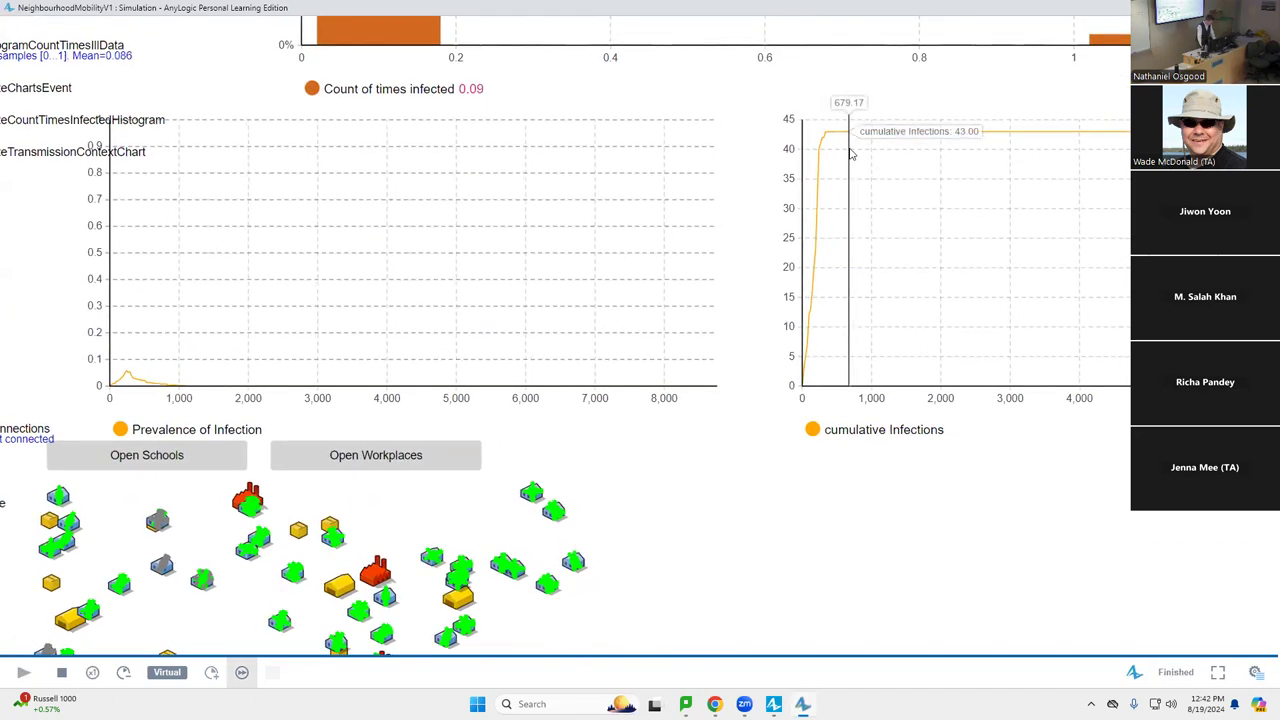
mouse_move(138, 388)
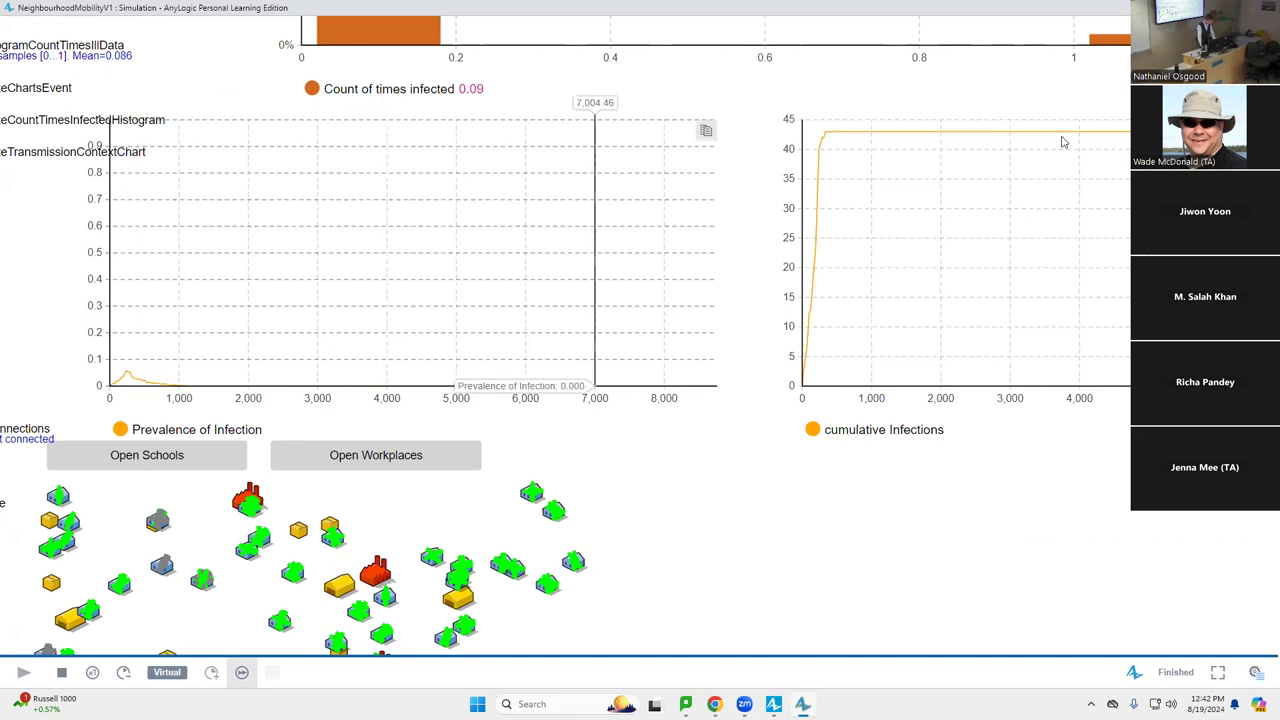
left_click_drag(800, 226, 978, 670)
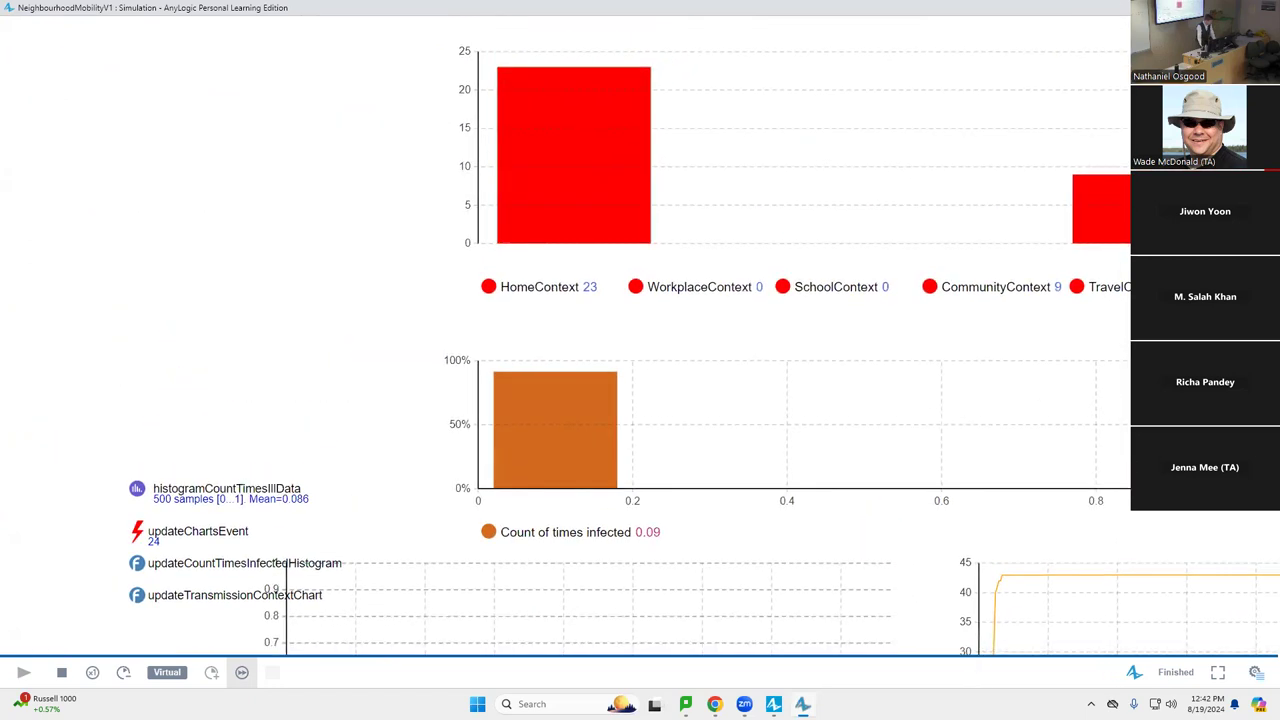
key("alt+F4")
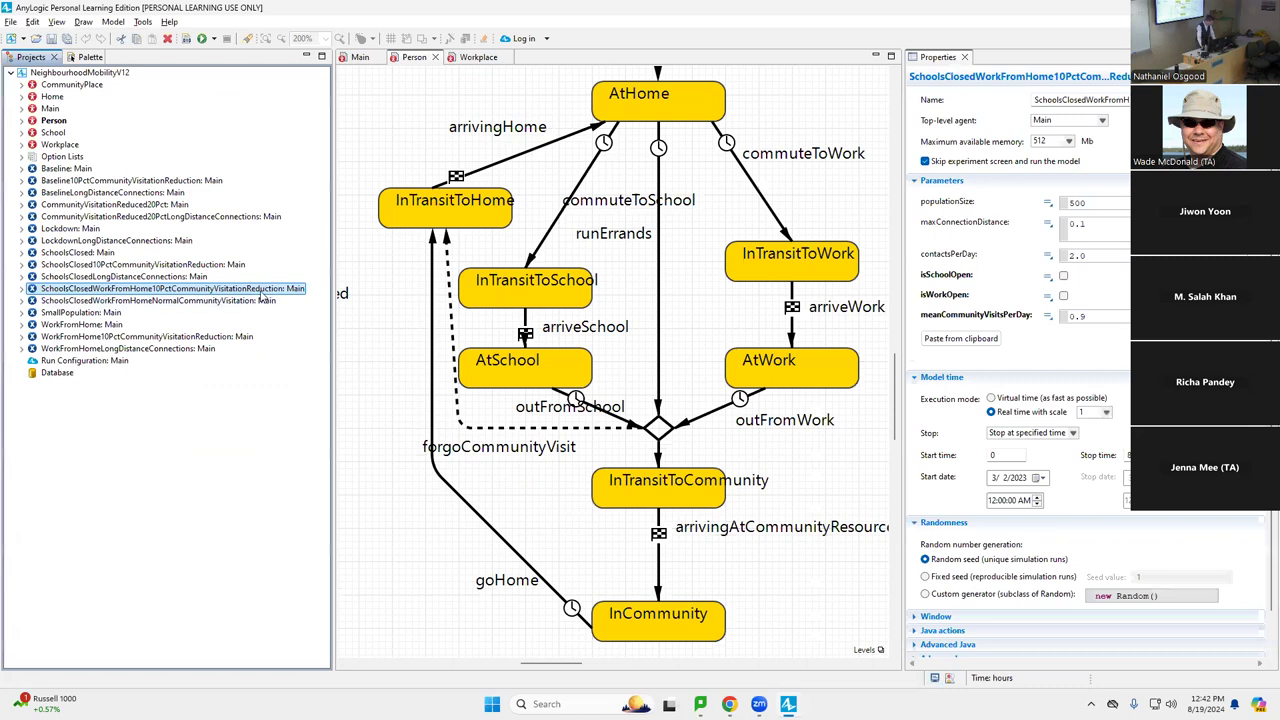
Step: Run SchoolsClosedWorkFromHome10PctCommunityVisitationReduction a fourth time in virtual time and review its cumulative infections chart
right_click(263, 291)
left_click(308, 497)
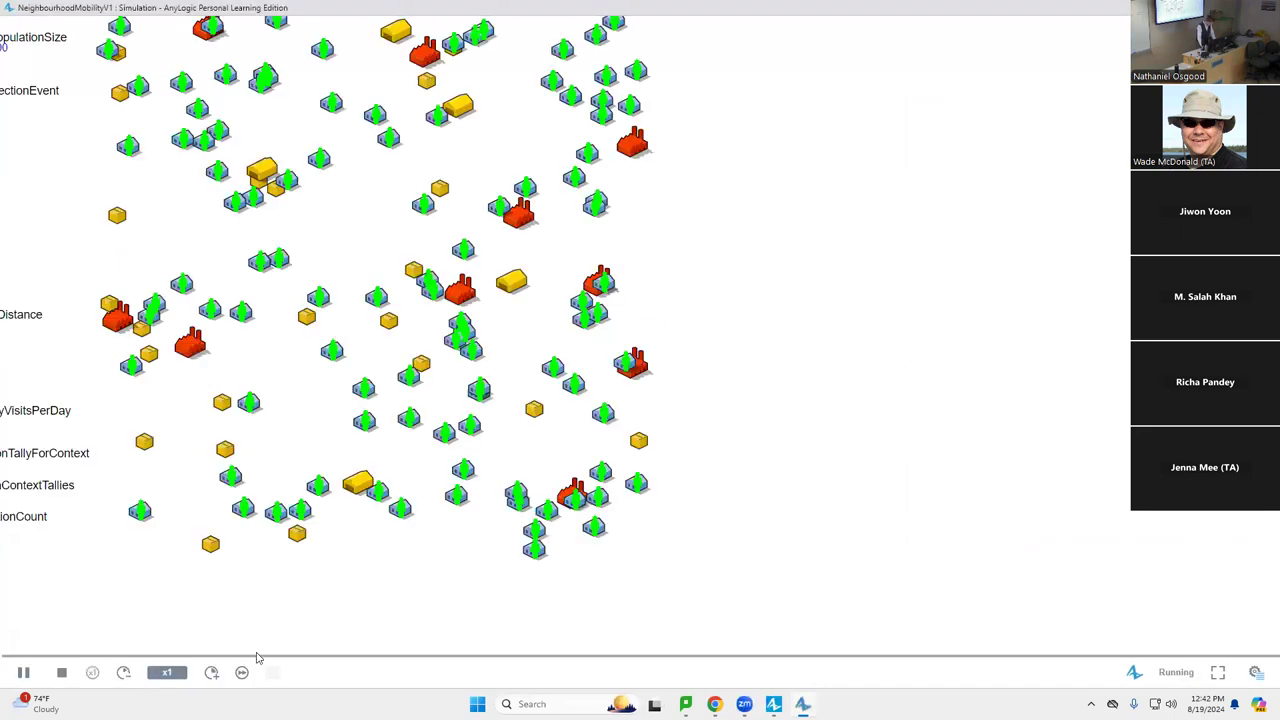
left_click(242, 672)
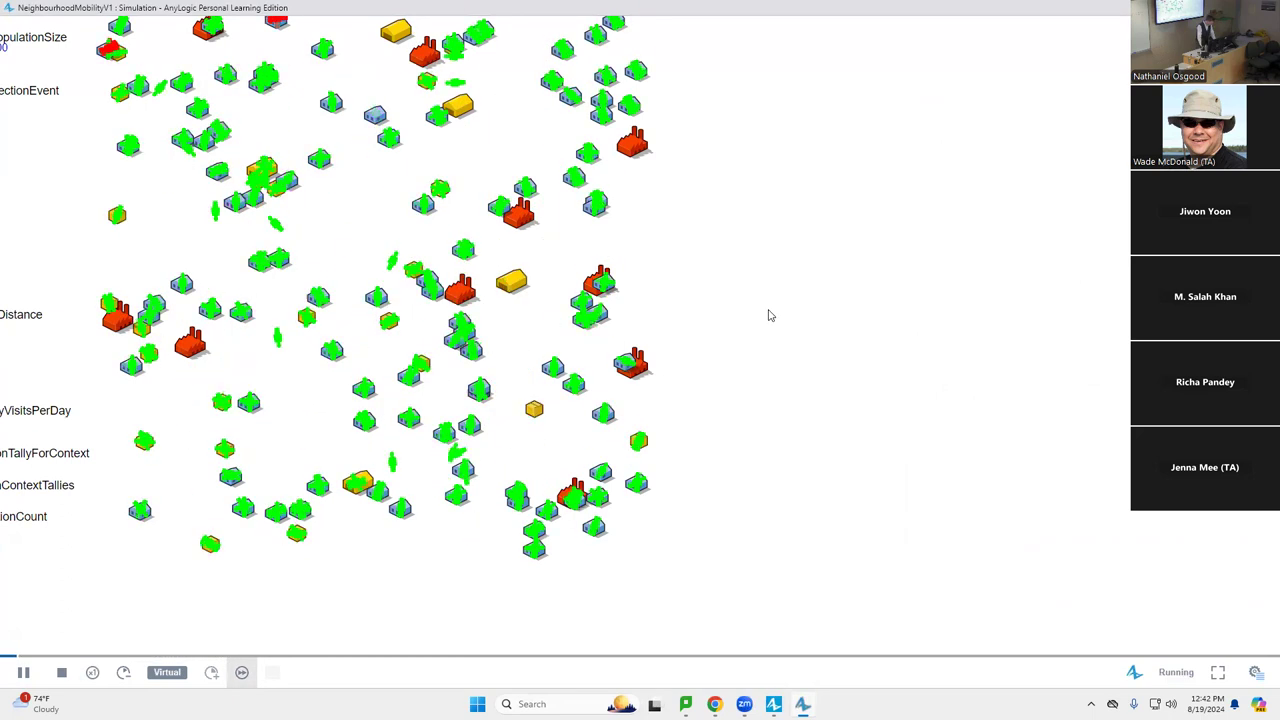
left_click_drag(848, 207, 666, 577)
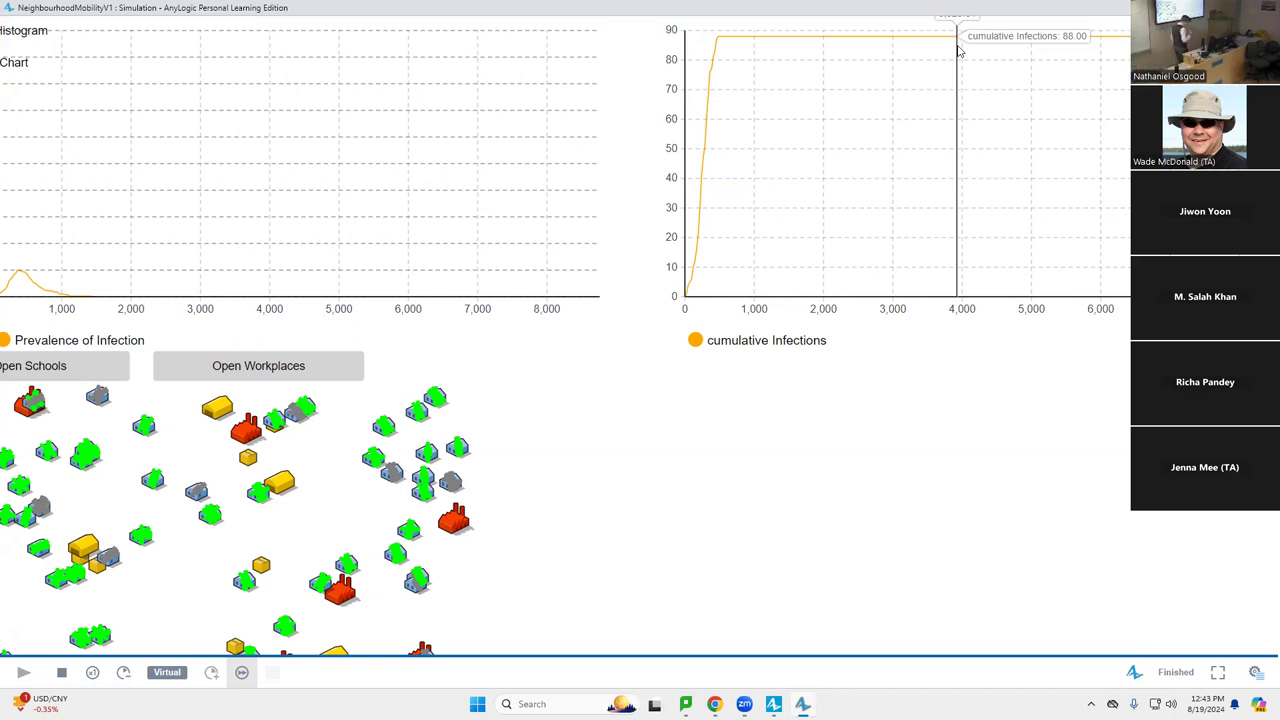
Step: Switch to the full-screen lecture slides and go to the Stochastics slide
key("alt+Tab")
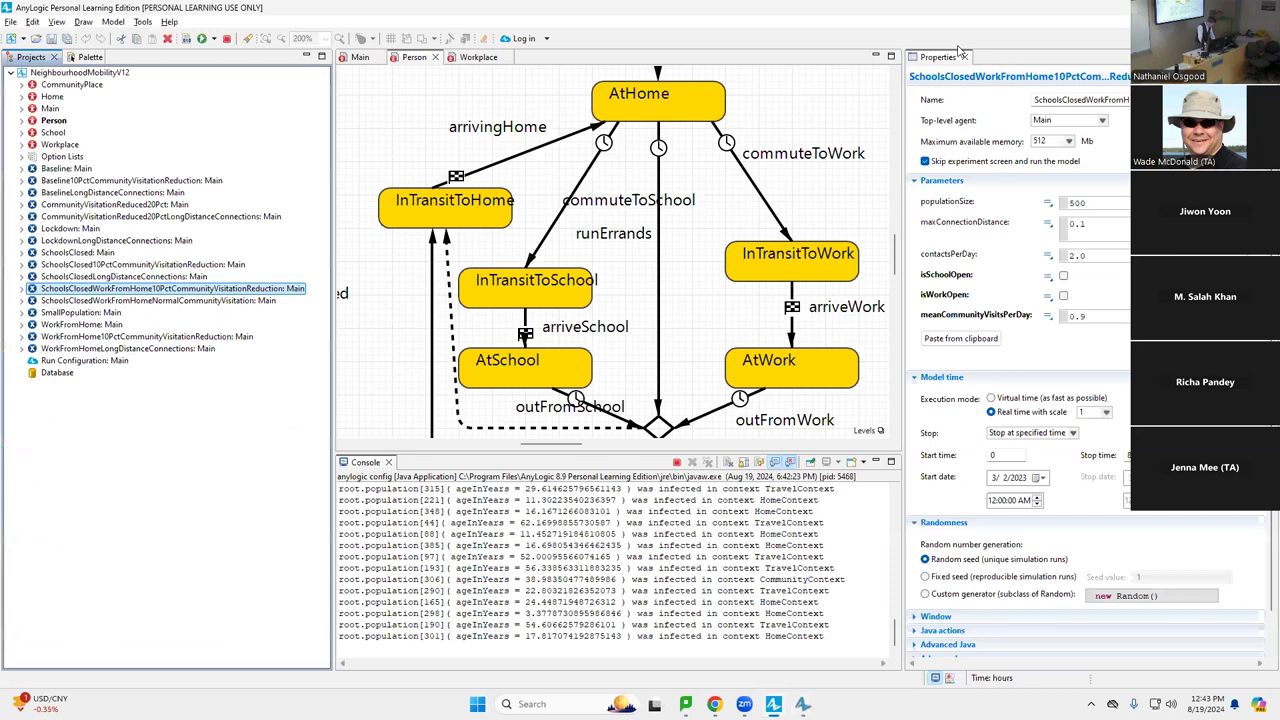
key("alt+Tab")
key("Tab")
key("Right")
key("Right")
key("Right")
key("Right")
key("Right")
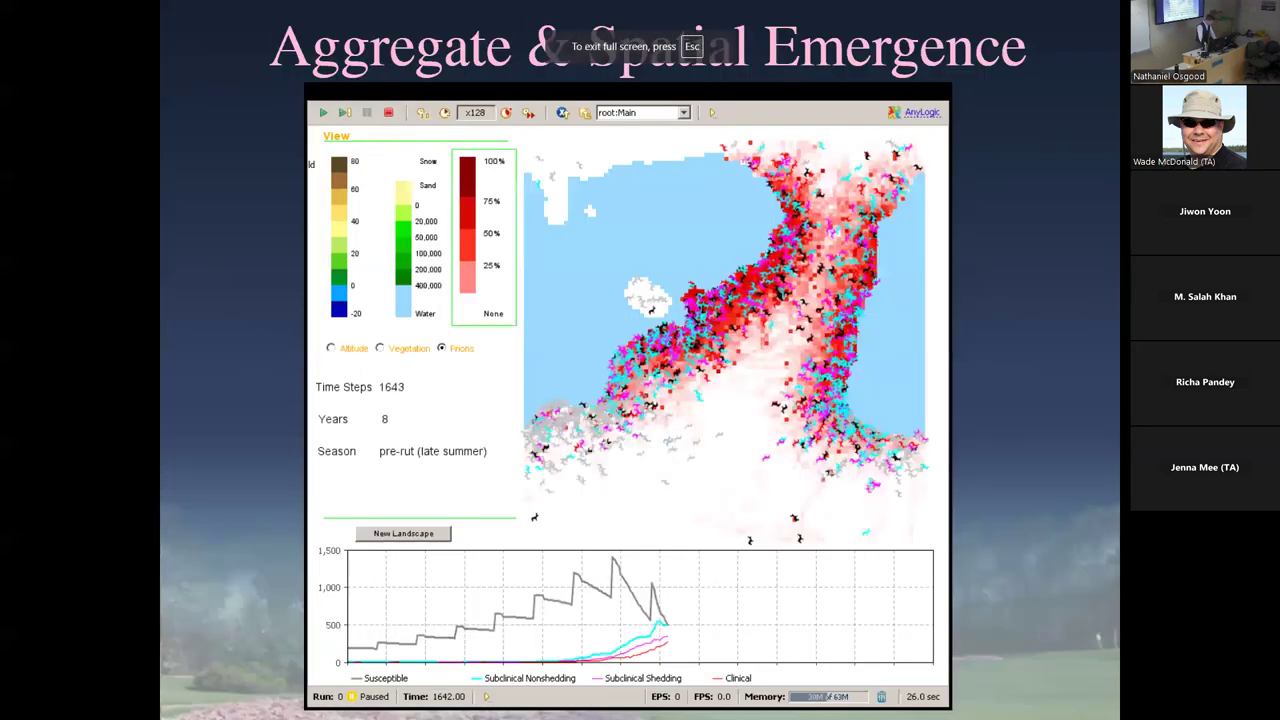
key("Left")
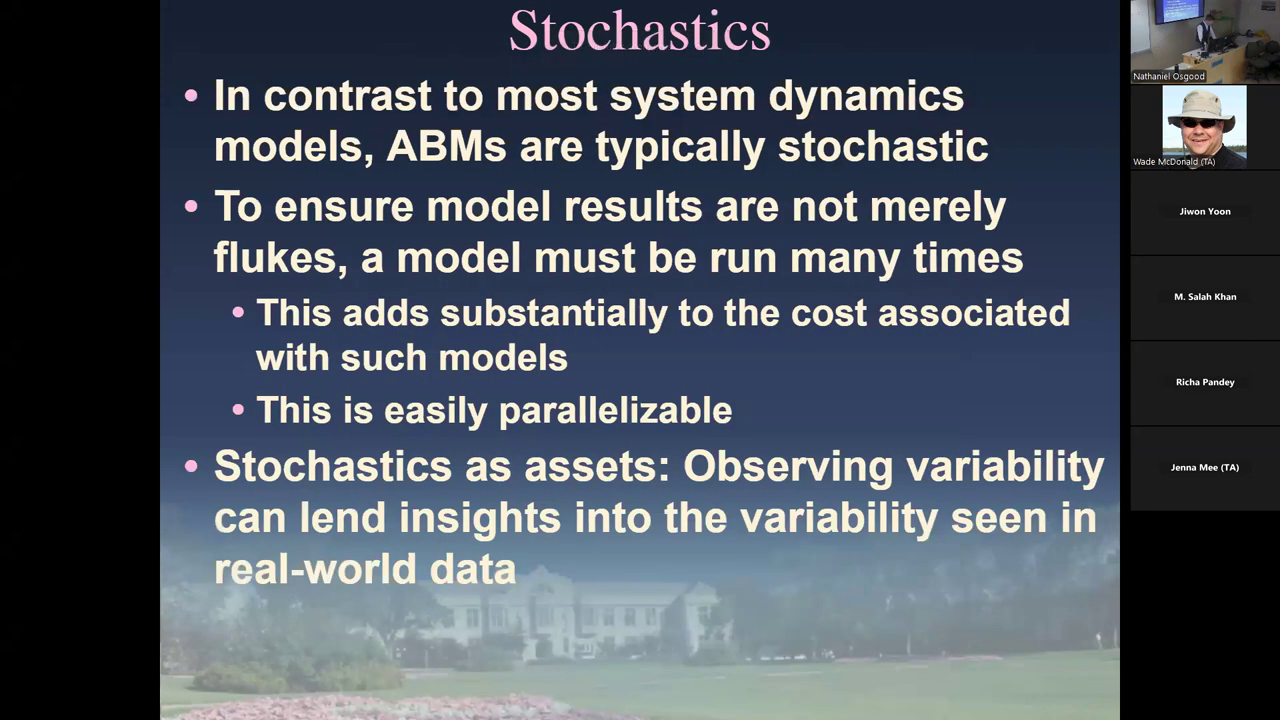